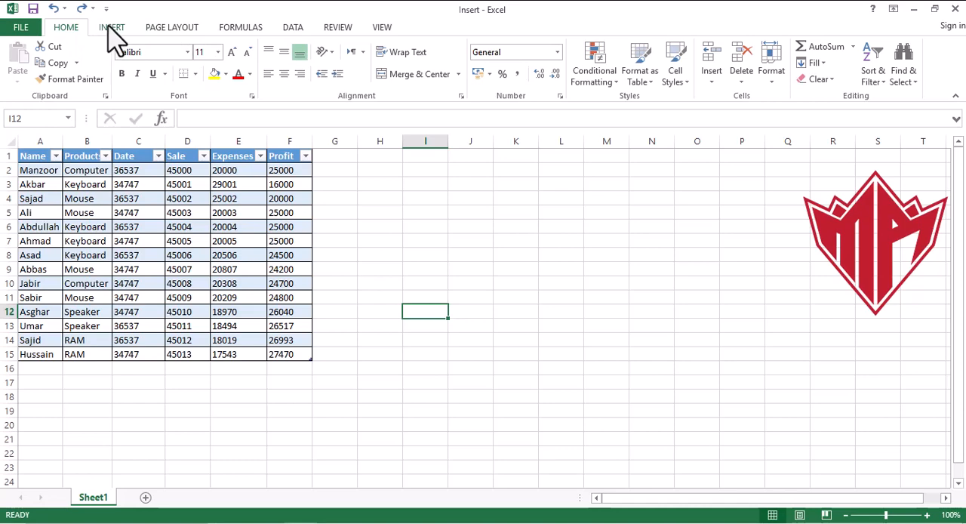
pyautogui.click(111, 30)
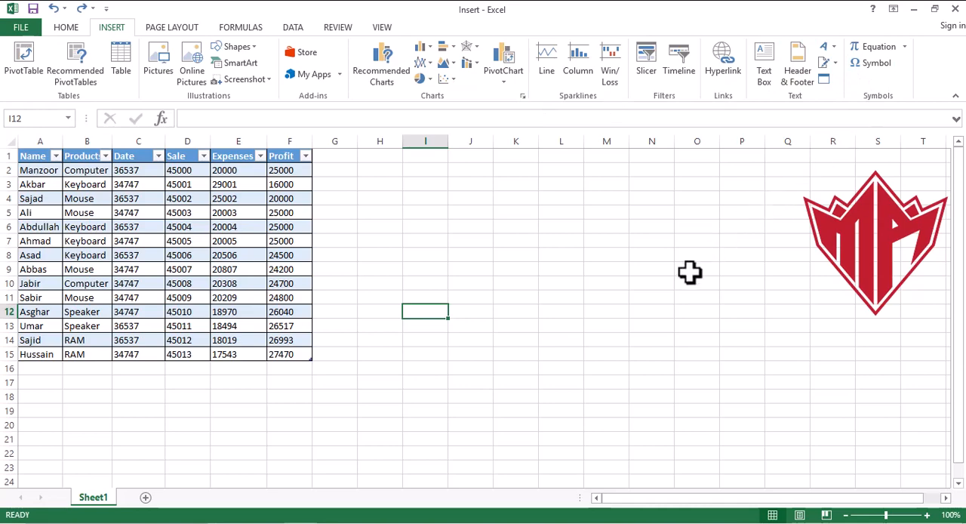
pyautogui.click(415, 225)
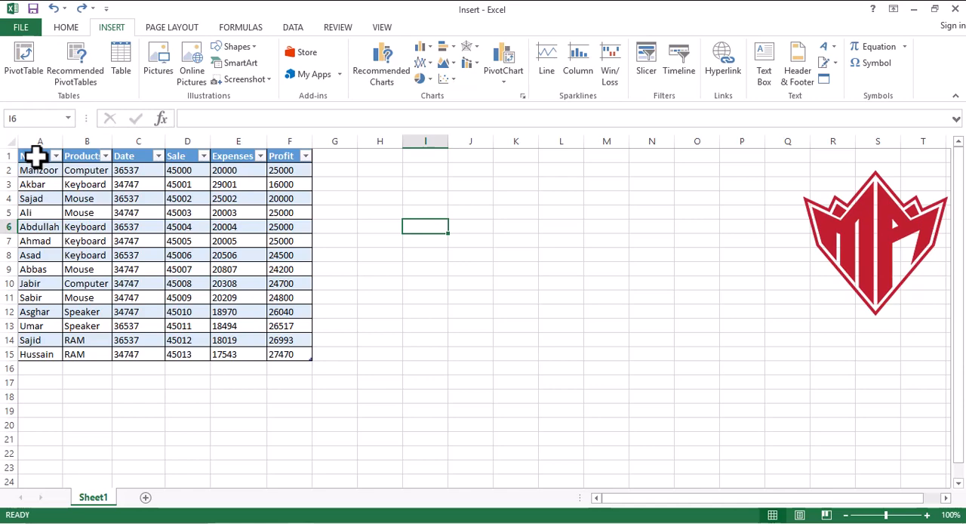
pyautogui.moveTo(36, 156); pyautogui.dragTo(278, 352)
pyautogui.click(282, 398)
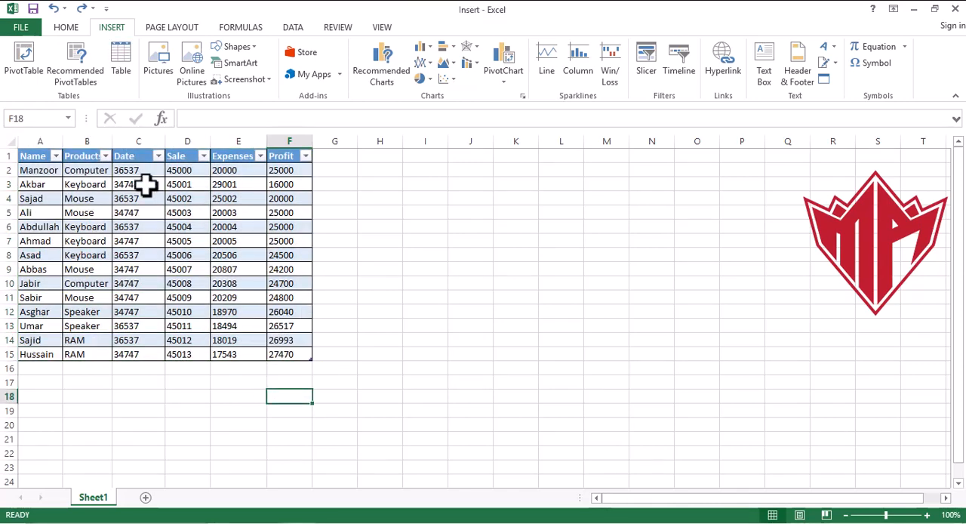
# - Format the Date column values in C2:C15 as Short Date
pyautogui.moveTo(129, 170); pyautogui.dragTo(129, 352)
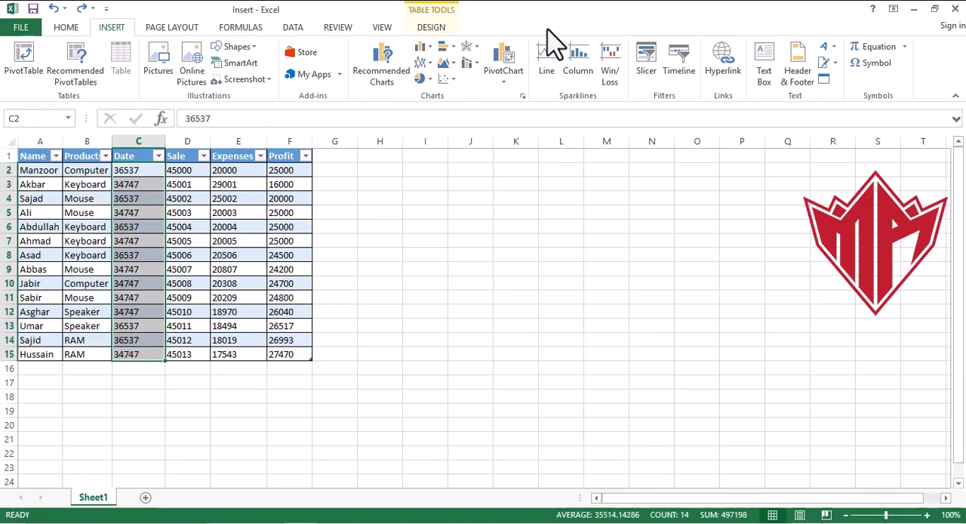
pyautogui.click(433, 29)
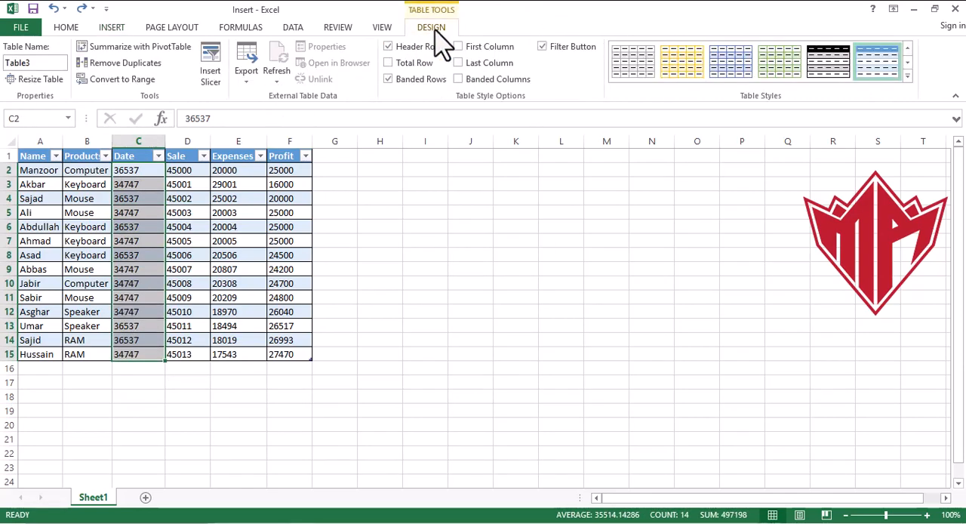
pyautogui.click(112, 30)
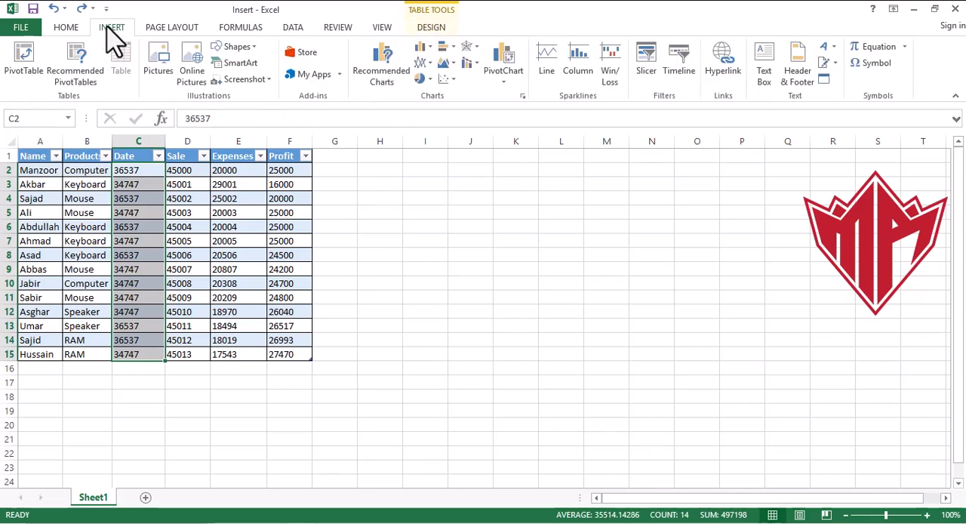
pyautogui.click(67, 29)
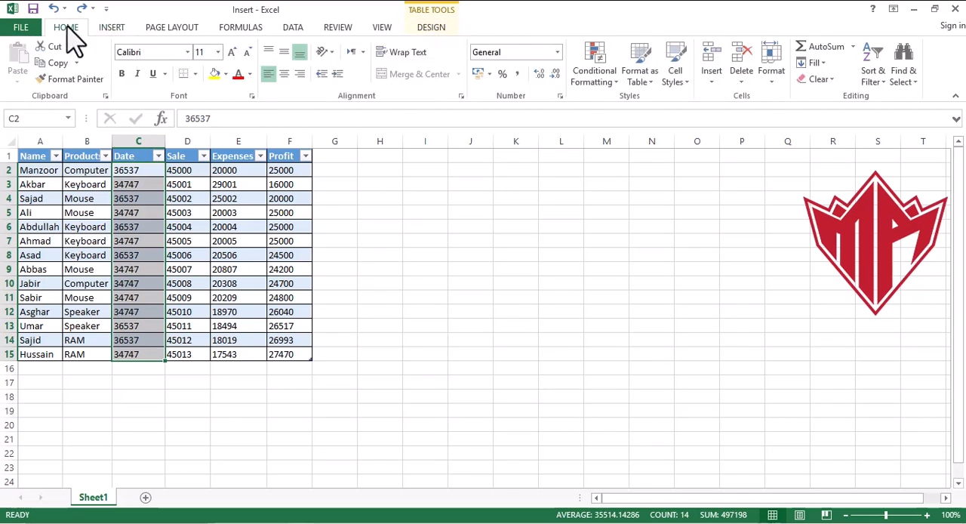
pyautogui.click(557, 52)
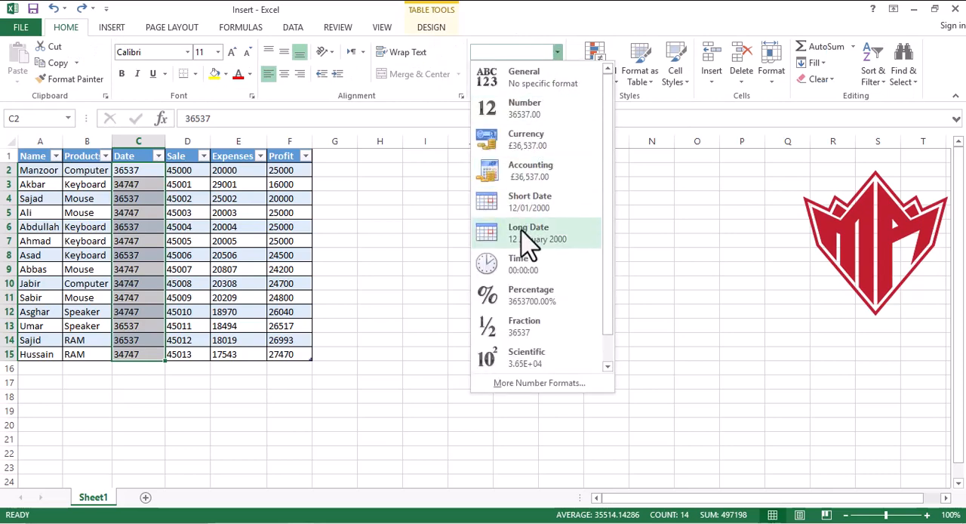
pyautogui.click(541, 214)
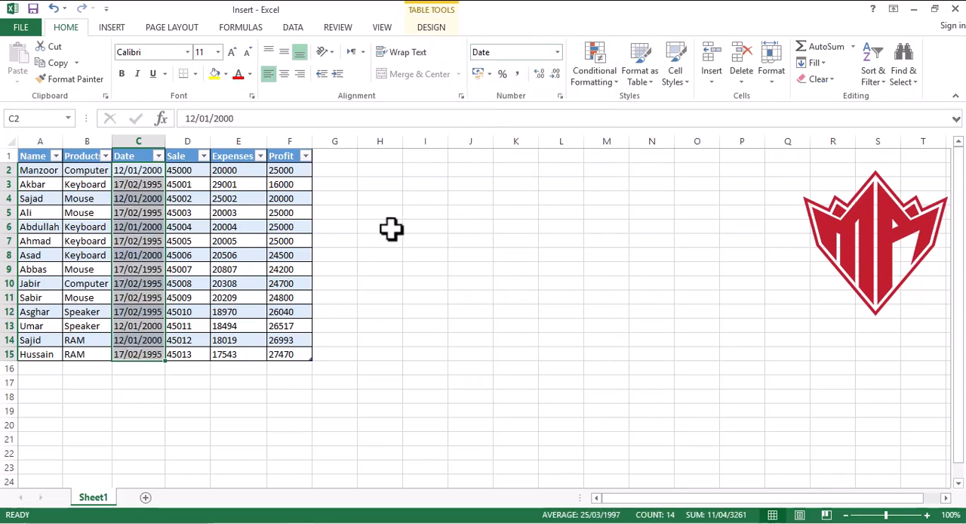
pyautogui.click(450, 199)
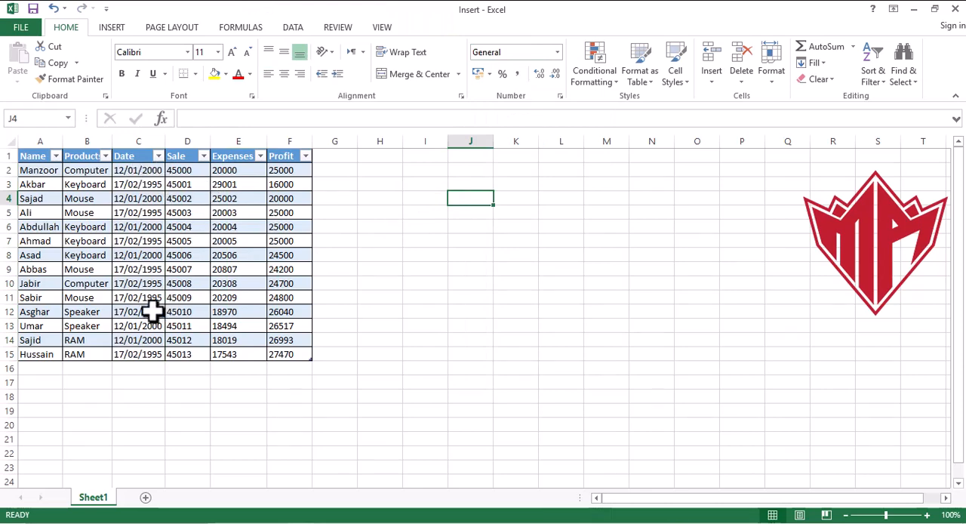
# - Undo the date formatting of the Date column and redo it
pyautogui.hotkey('ctrl', 'z')
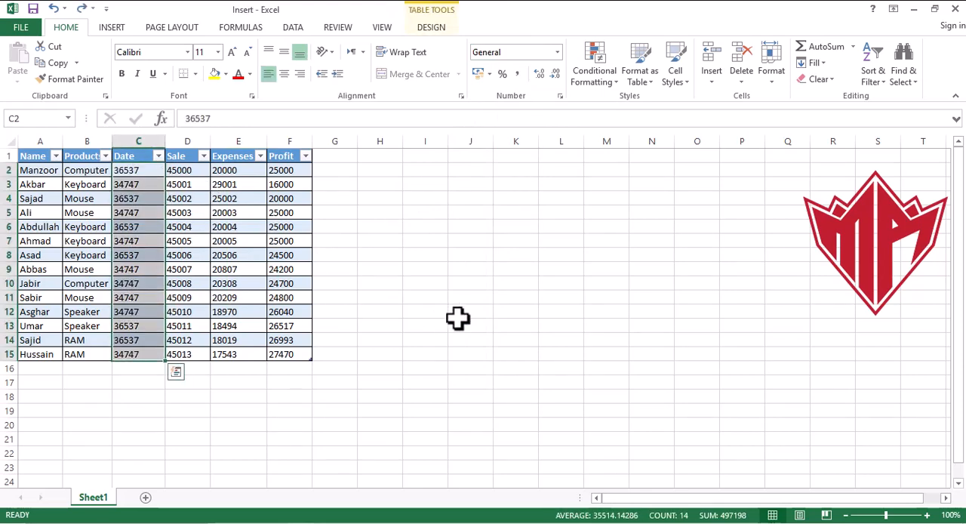
pyautogui.hotkey('ctrl', 'y')
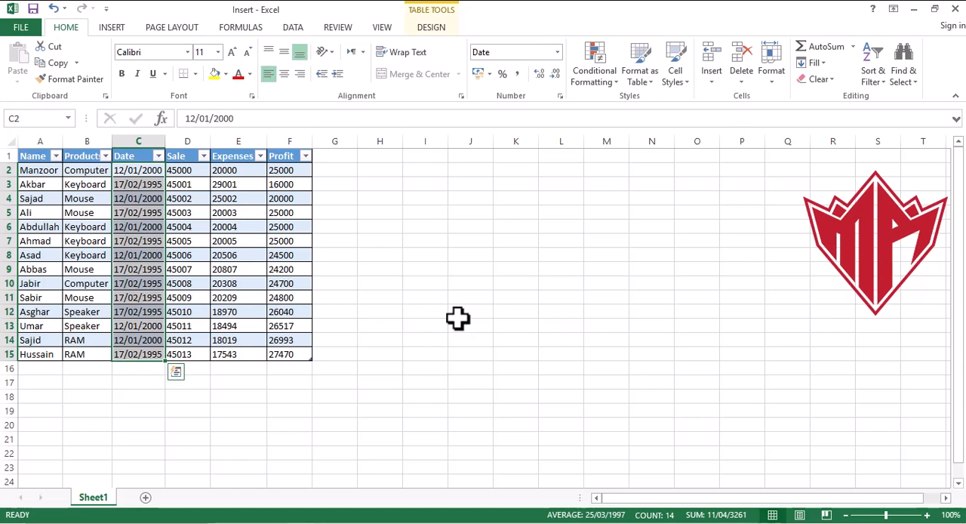
pyautogui.click(457, 318)
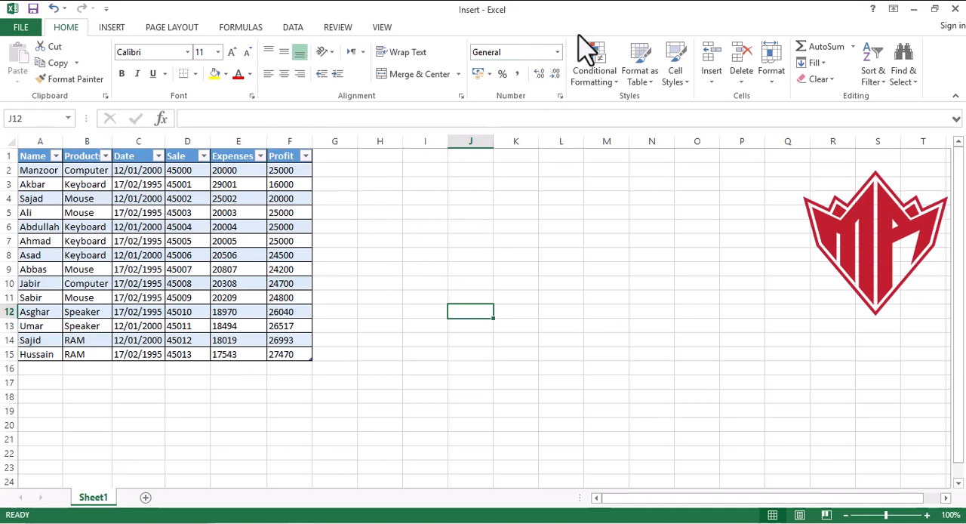
pyautogui.click(558, 51)
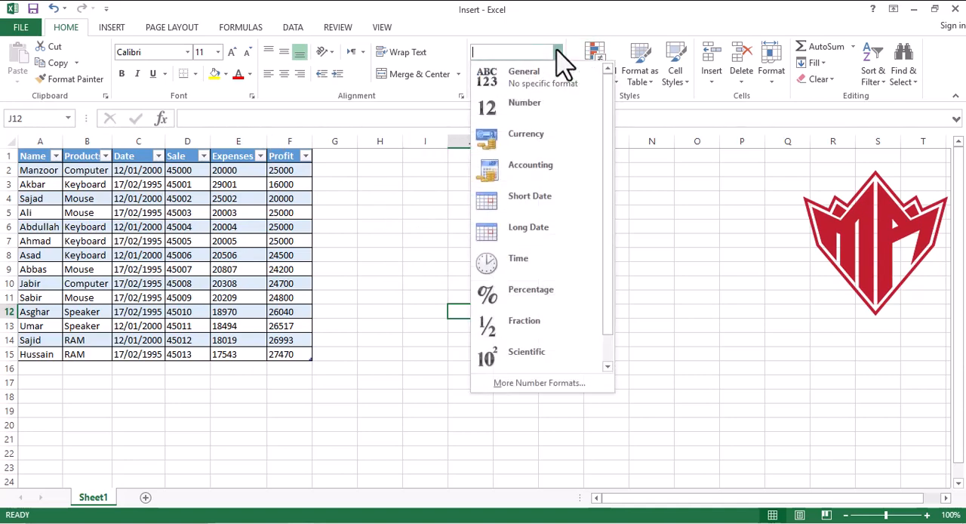
pyautogui.click(752, 318)
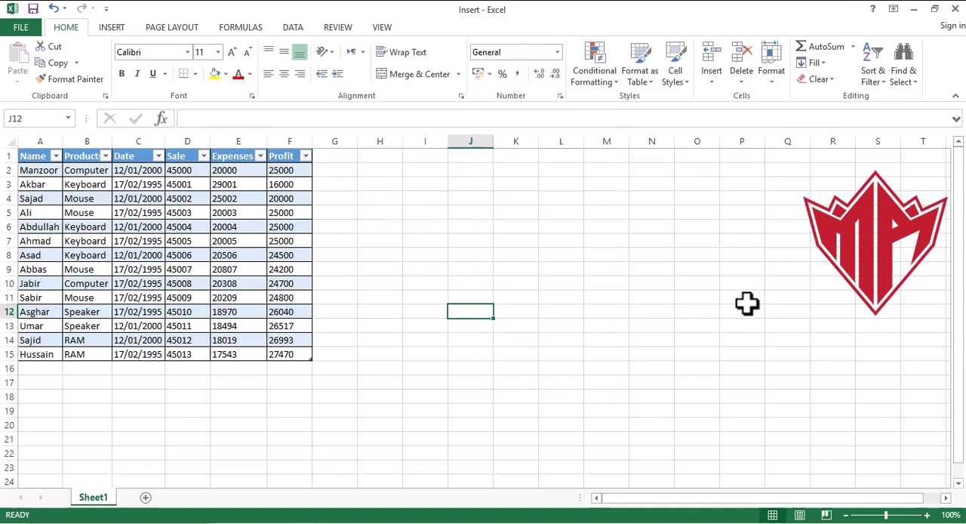
pyautogui.click(403, 284)
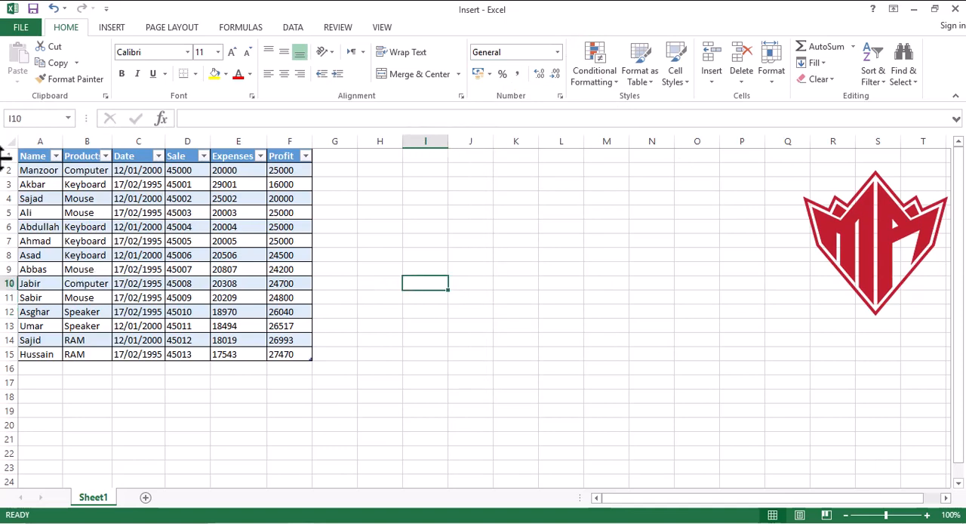
# - Try Clear All on the whole table A1:F15, dismissing the OneDrive backup notification, and undo the clearing
pyautogui.moveTo(30, 155); pyautogui.dragTo(279, 360)
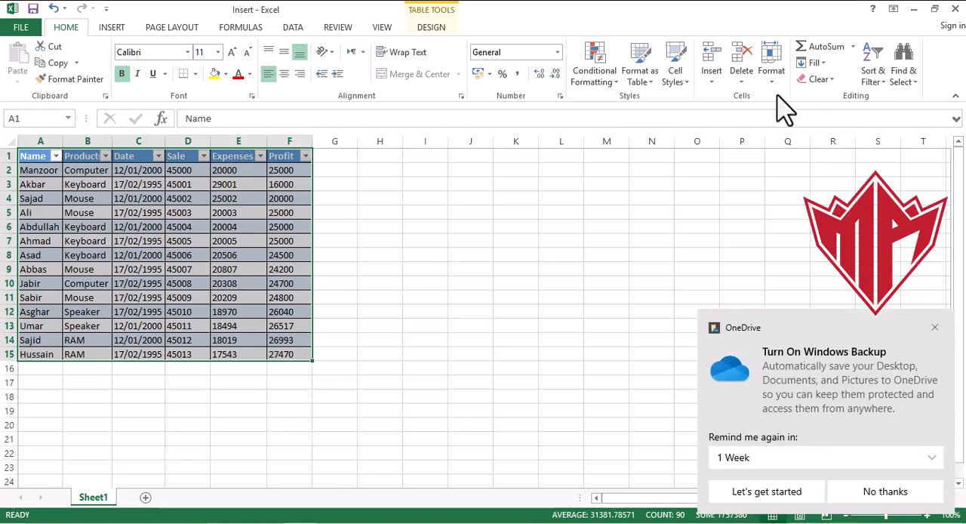
pyautogui.click(832, 80)
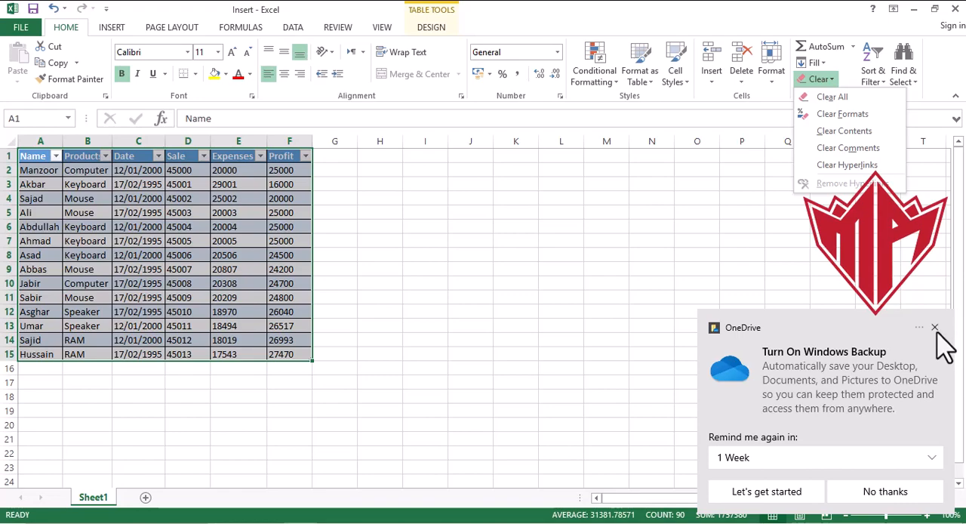
pyautogui.click(934, 327)
pyautogui.click(833, 80)
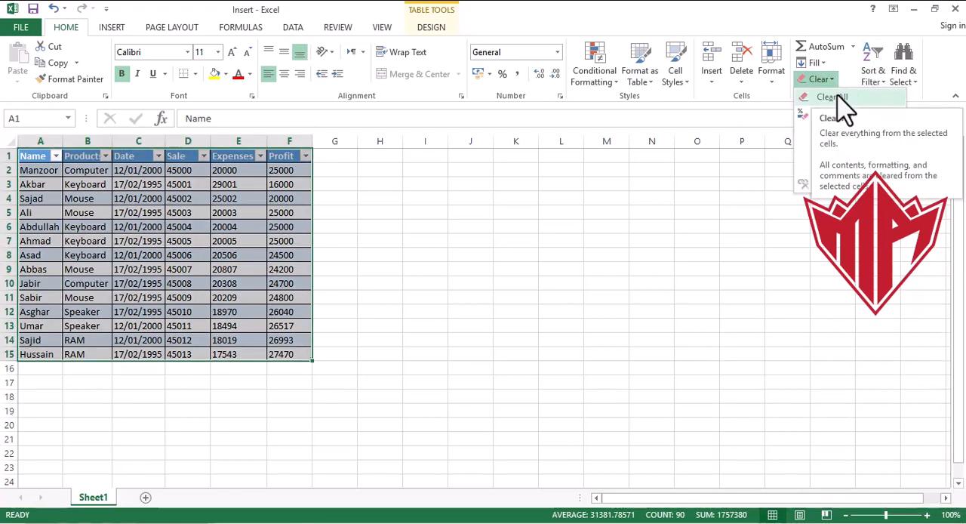
pyautogui.click(836, 97)
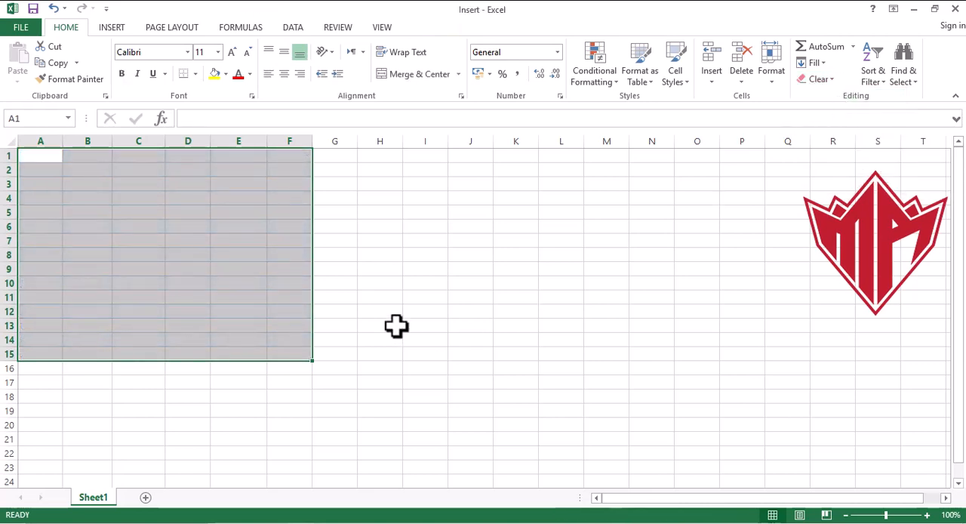
pyautogui.hotkey('ctrl', 'z')
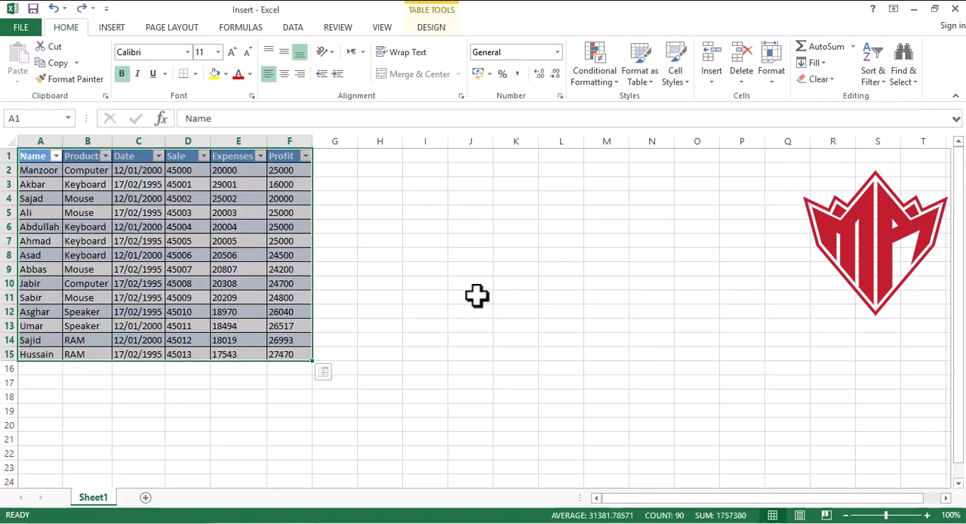
# - Try clearing only the contents of the table A1:F15 and undo it
pyautogui.click(833, 81)
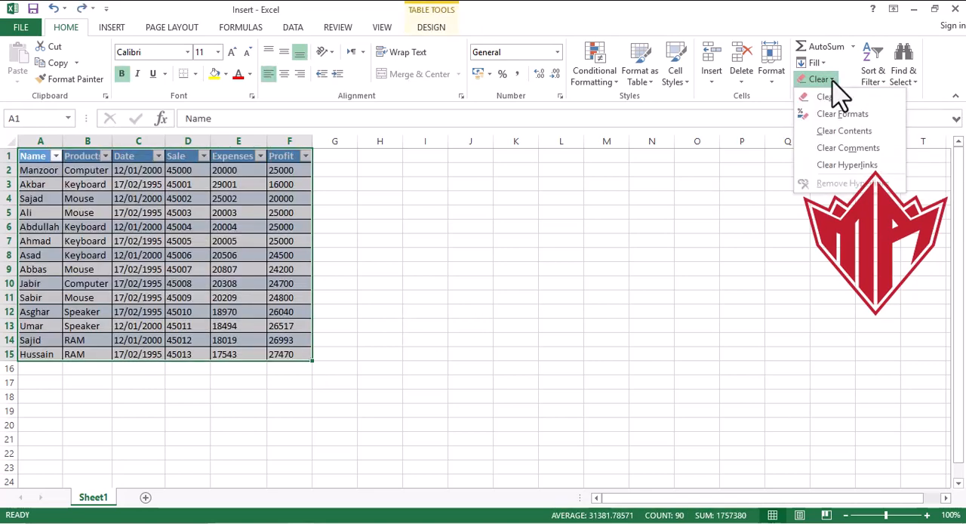
pyautogui.click(843, 131)
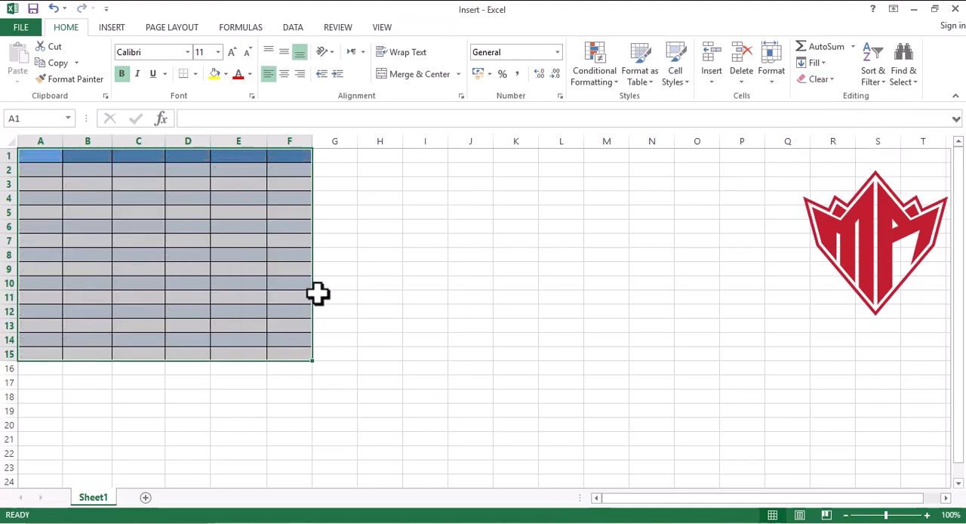
pyautogui.click(473, 230)
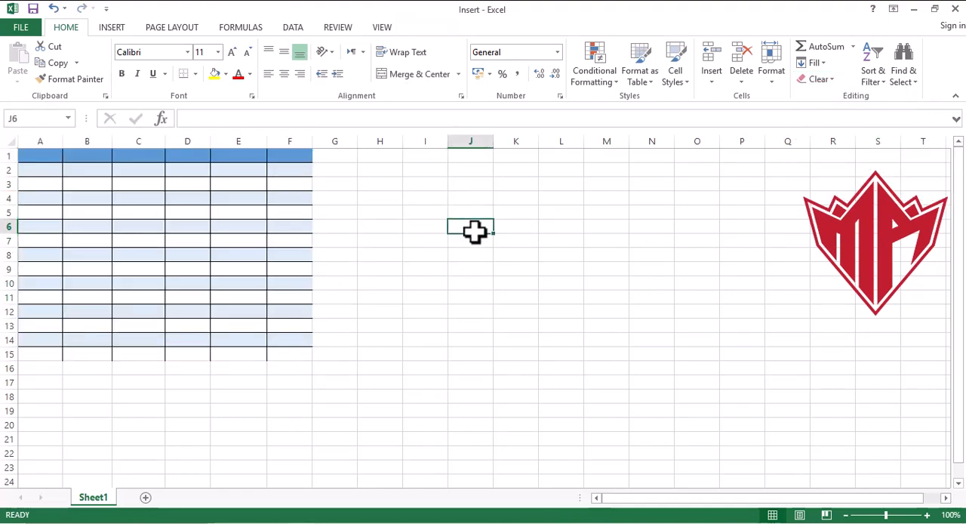
pyautogui.hotkey('ctrl', 'z')
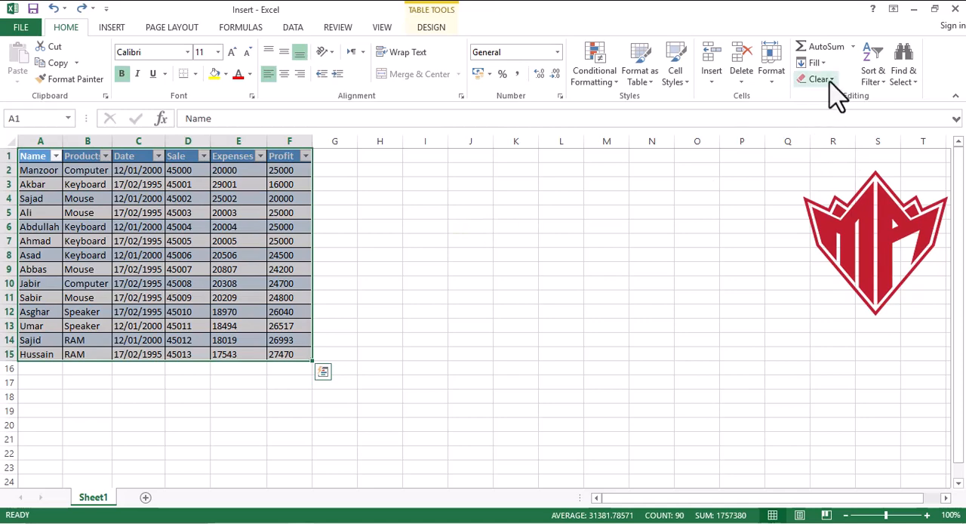
# - Clear only the formats from the whole table A1:F15, keeping its contents
pyautogui.click(830, 79)
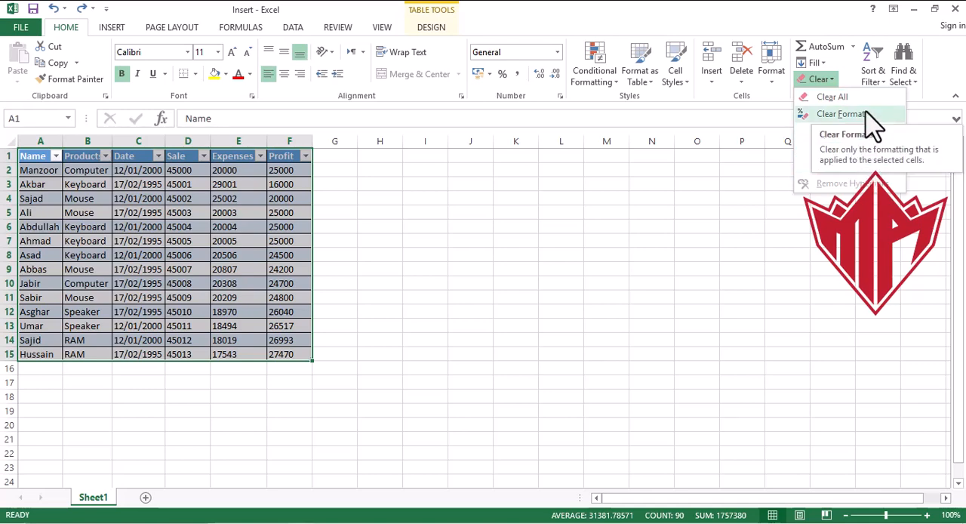
pyautogui.click(866, 114)
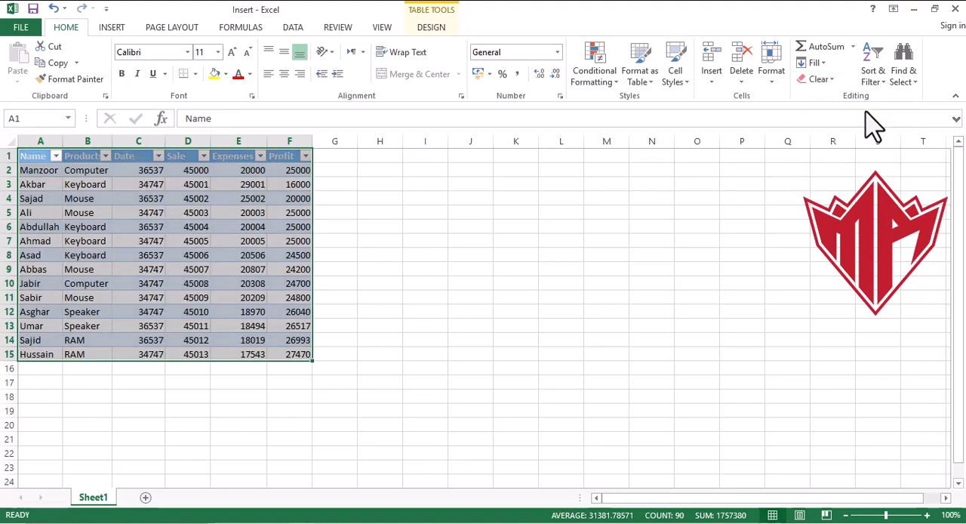
pyautogui.click(408, 229)
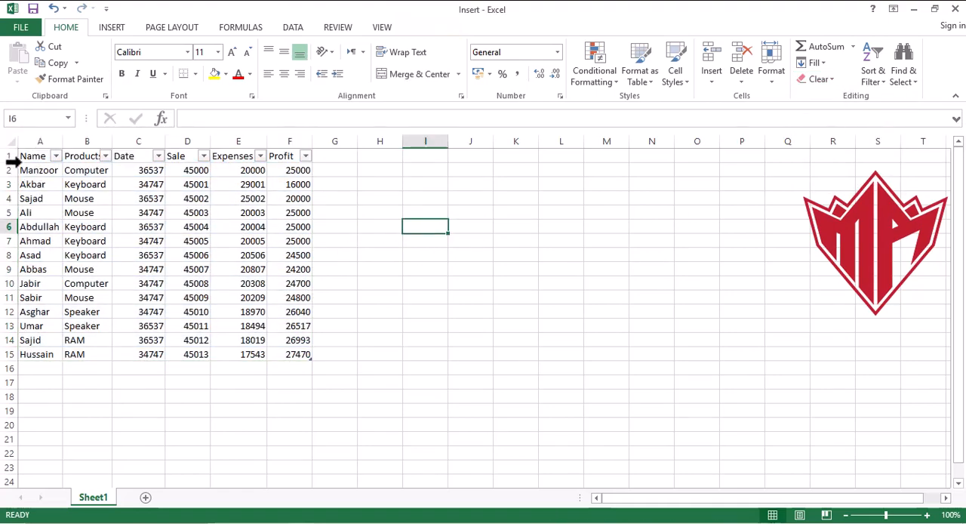
# - Convert the table in A1:F15 to a normal range
pyautogui.moveTo(30, 158); pyautogui.dragTo(289, 355)
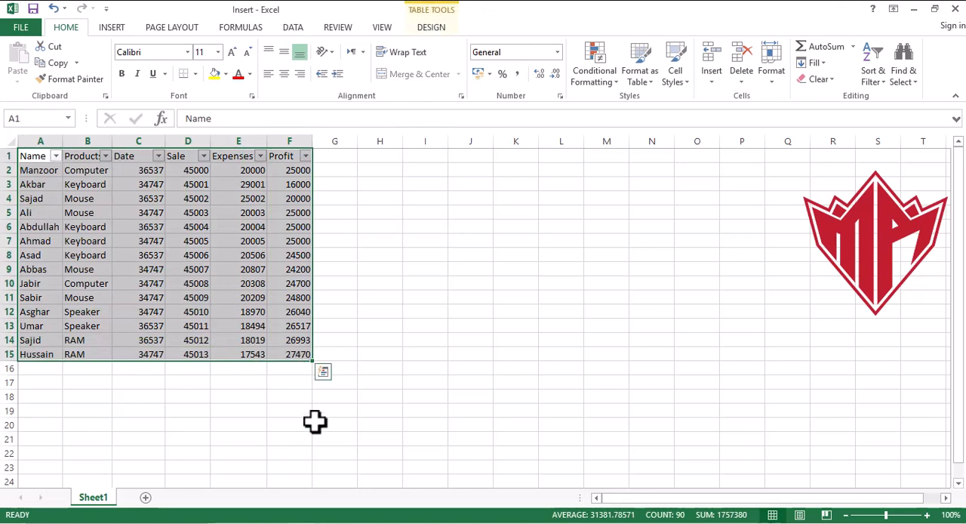
pyautogui.click(315, 420)
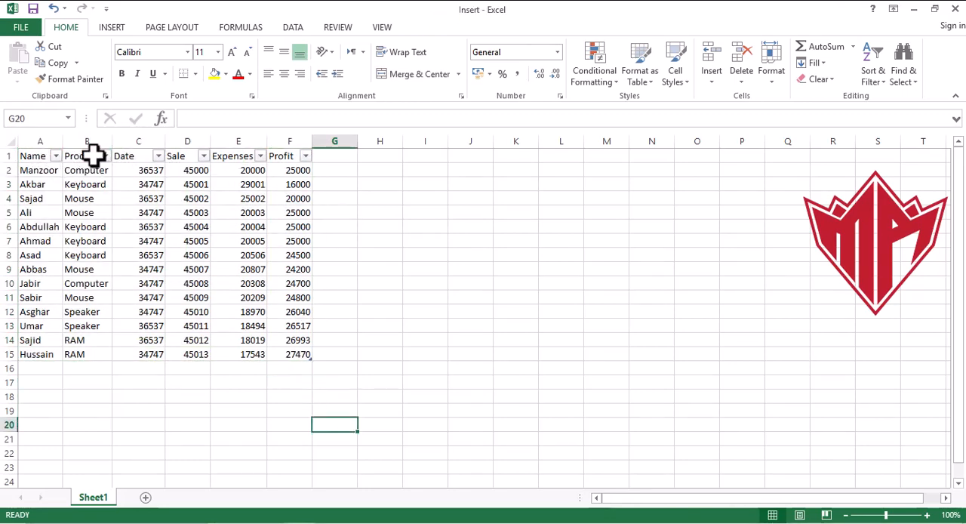
pyautogui.click(31, 157)
pyautogui.moveTo(32, 156); pyautogui.dragTo(300, 347)
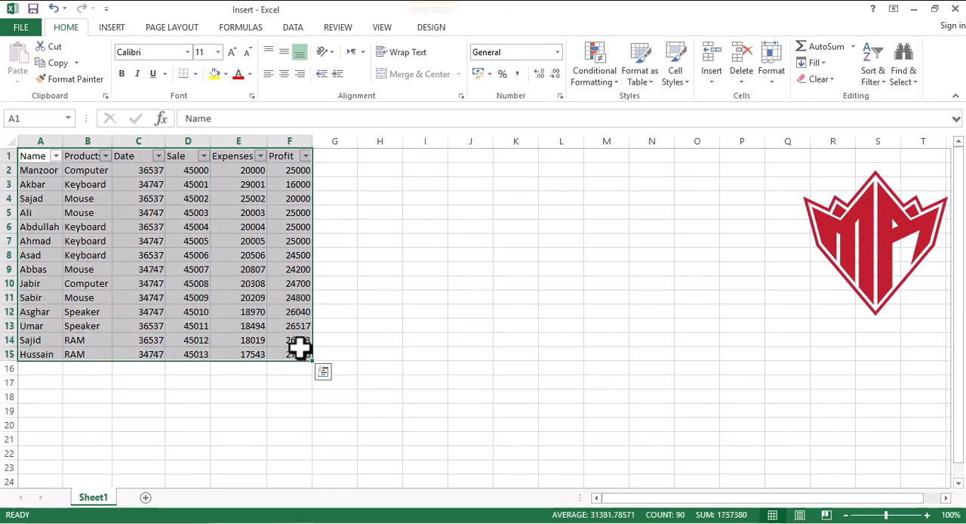
pyautogui.click(432, 28)
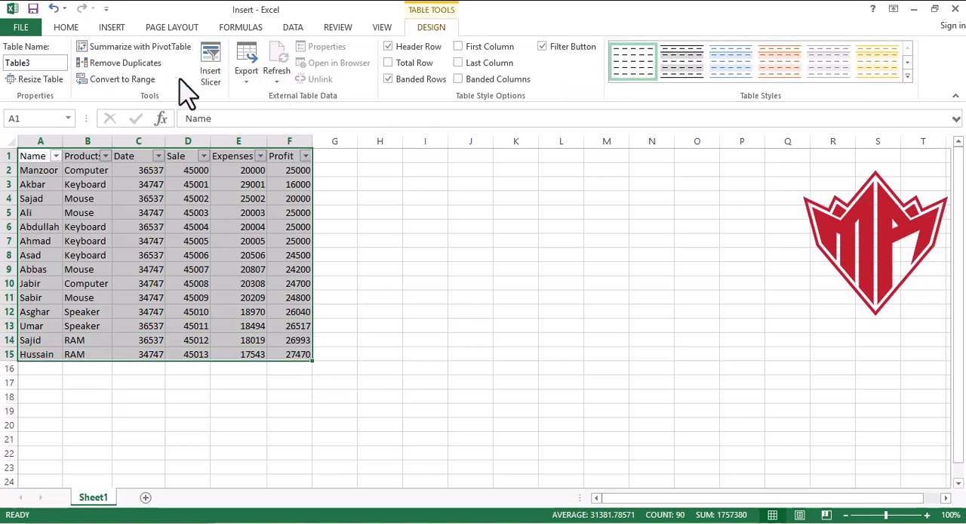
pyautogui.click(131, 80)
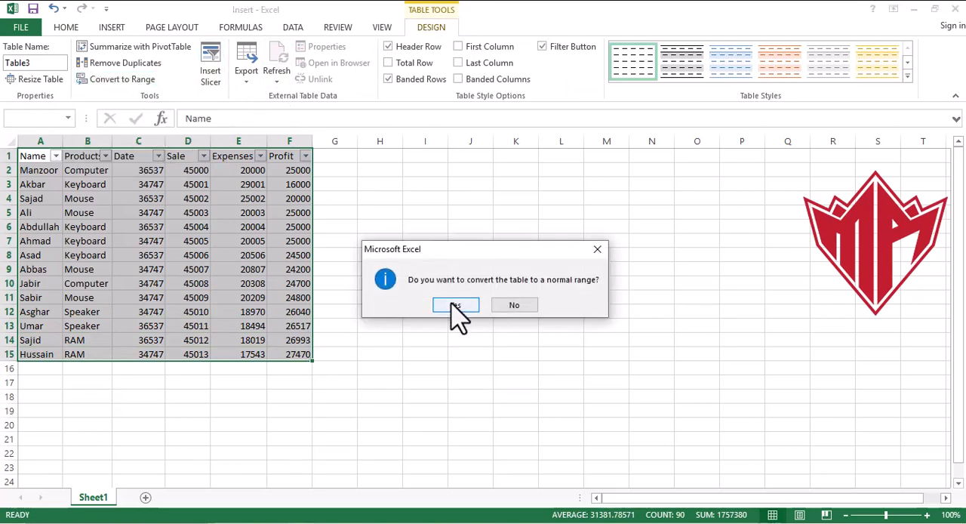
pyautogui.click(454, 306)
pyautogui.click(385, 230)
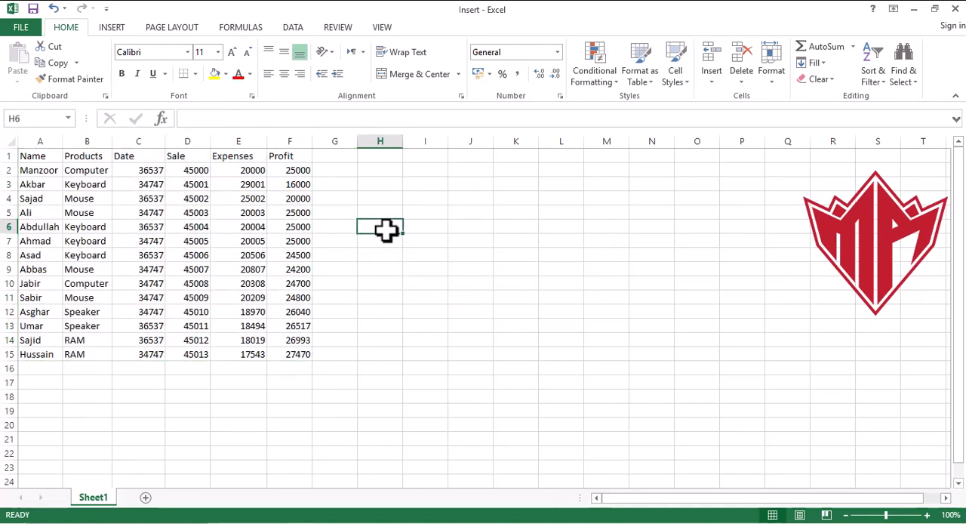
pyautogui.click(32, 157)
pyautogui.moveTo(32, 157); pyautogui.dragTo(280, 349)
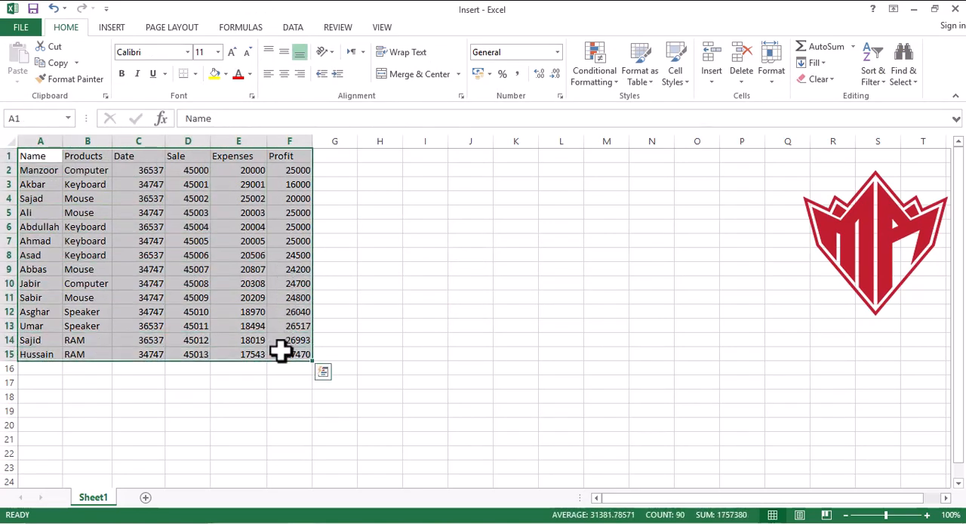
pyautogui.click(651, 272)
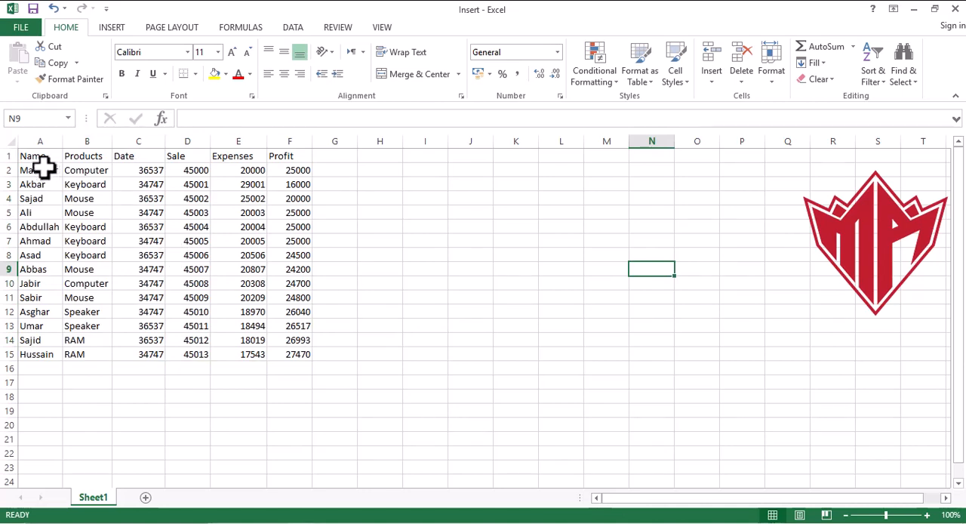
# - Try creating a table from A1:F15 with the headers option off and undo it
pyautogui.moveTo(36, 155); pyautogui.dragTo(289, 349)
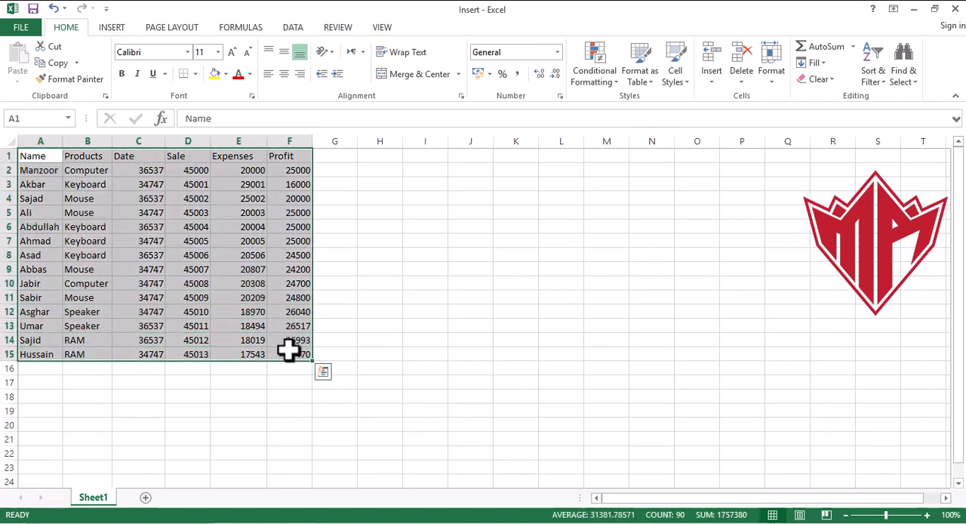
pyautogui.click(112, 29)
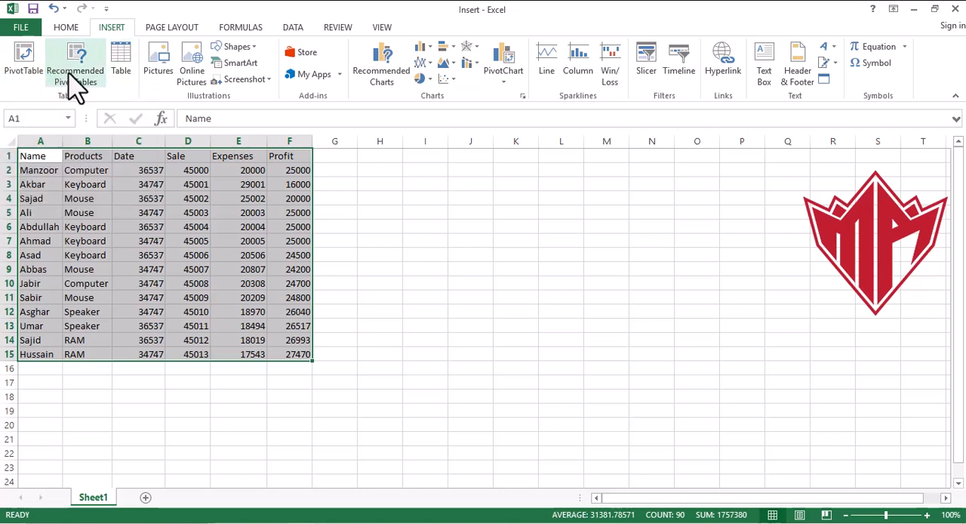
pyautogui.click(123, 69)
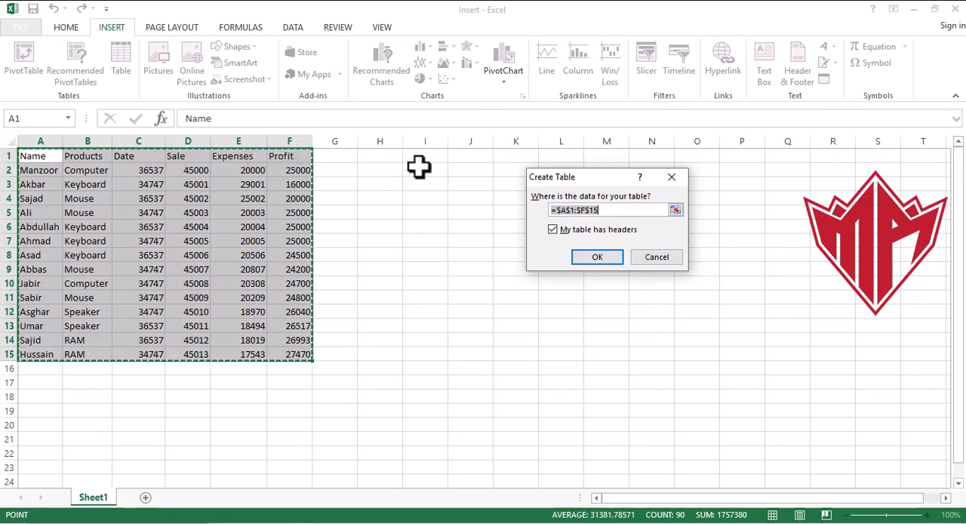
pyautogui.click(552, 229)
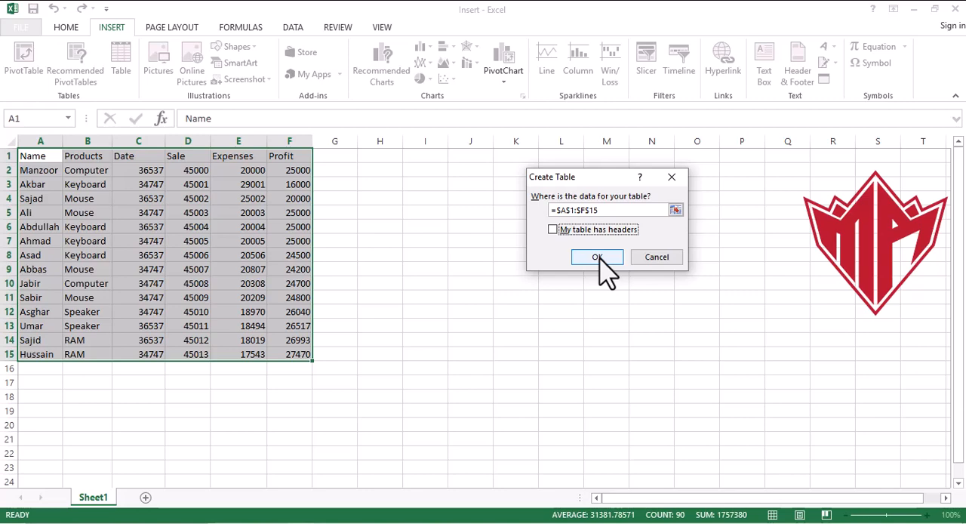
pyautogui.click(599, 260)
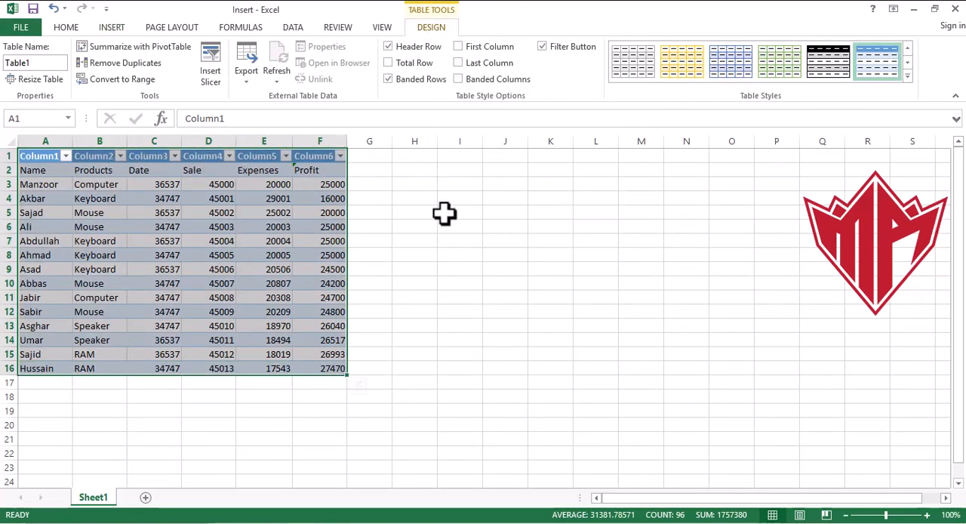
pyautogui.hotkey('ctrl', 'z')
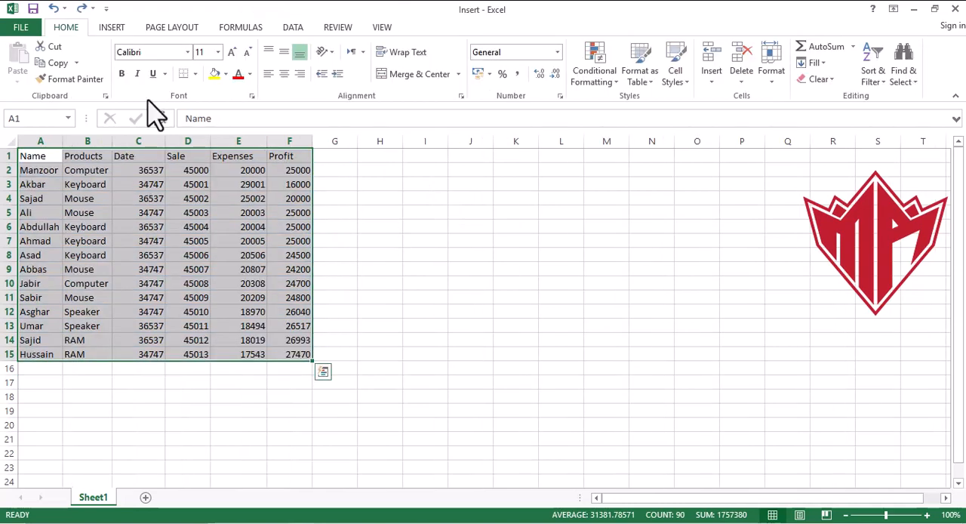
# - Create a table from the range A1:F15, using its first row as headers
pyautogui.click(112, 30)
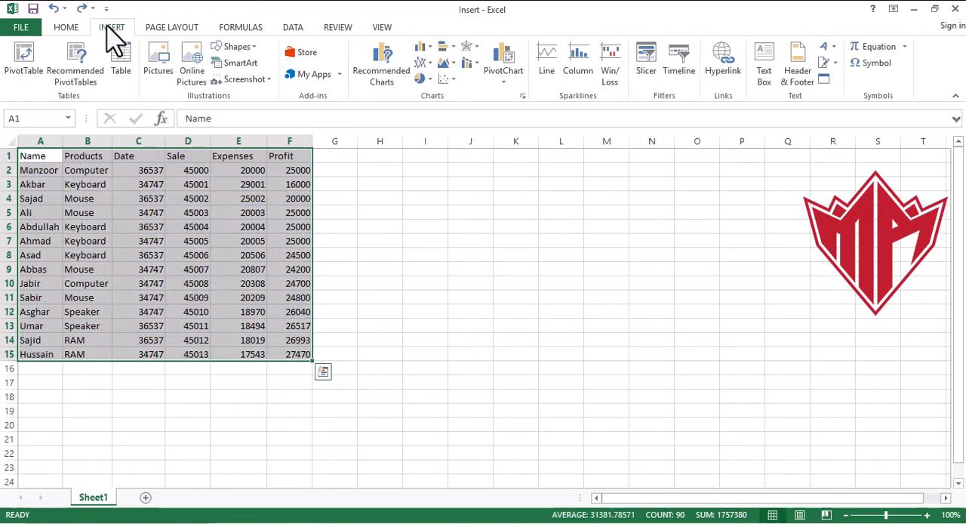
pyautogui.click(130, 75)
pyautogui.click(566, 234)
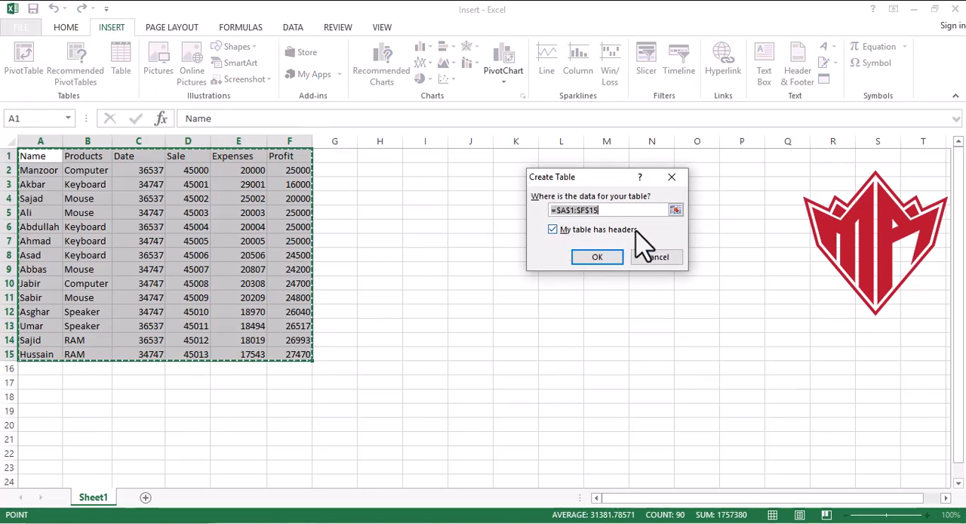
pyautogui.click(596, 257)
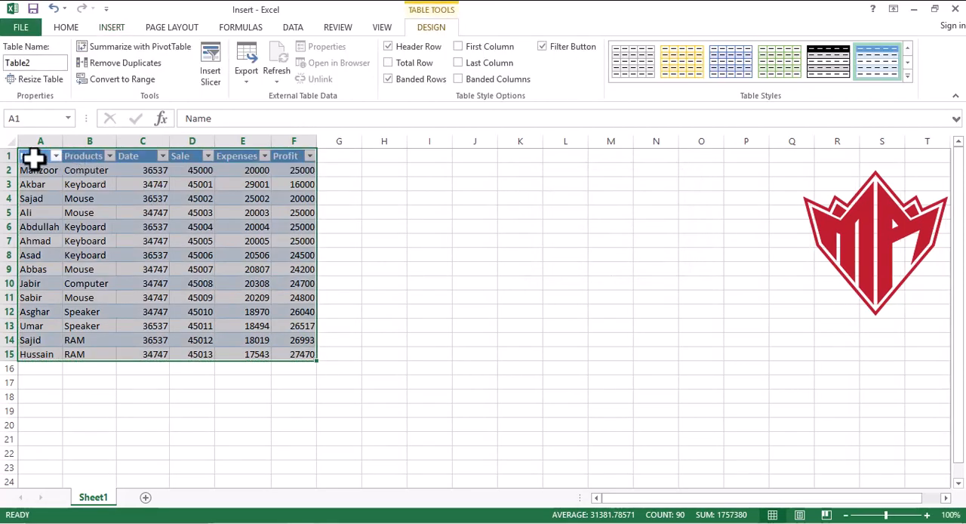
# - View the gallery of available table styles without applying one, and deselect the table
pyautogui.click(907, 75)
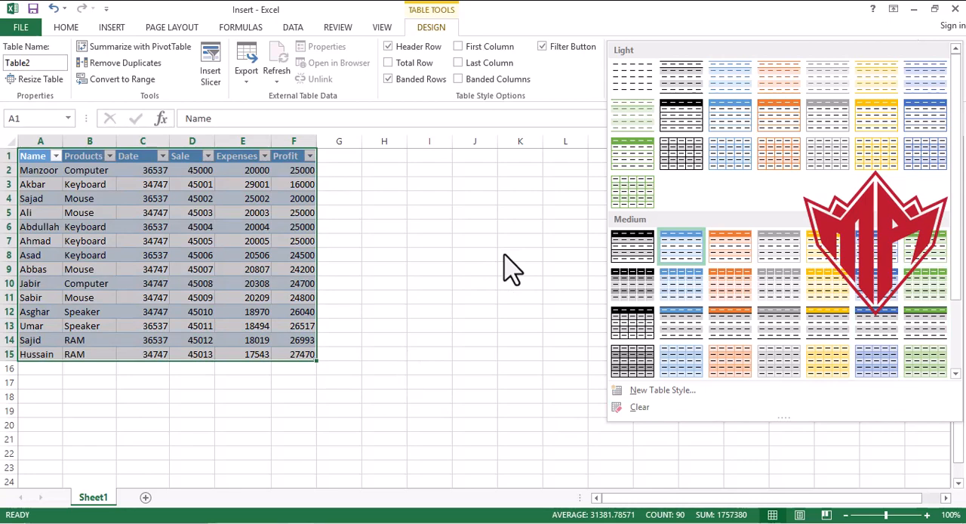
pyautogui.press('Escape')
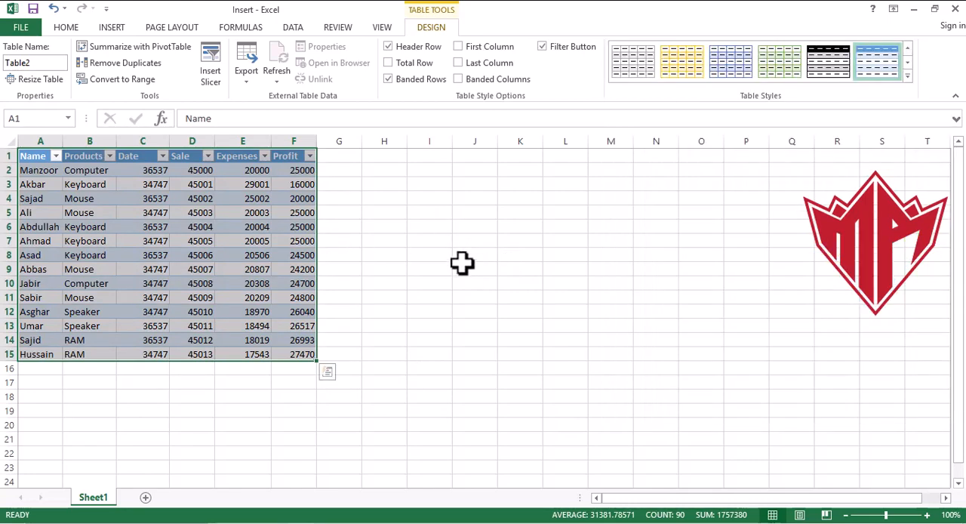
pyautogui.click(468, 268)
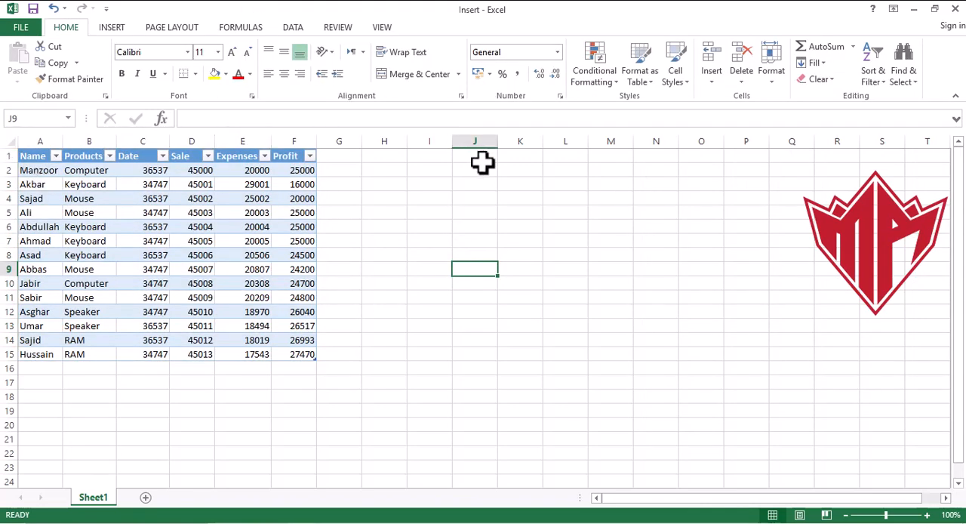
pyautogui.click(401, 240)
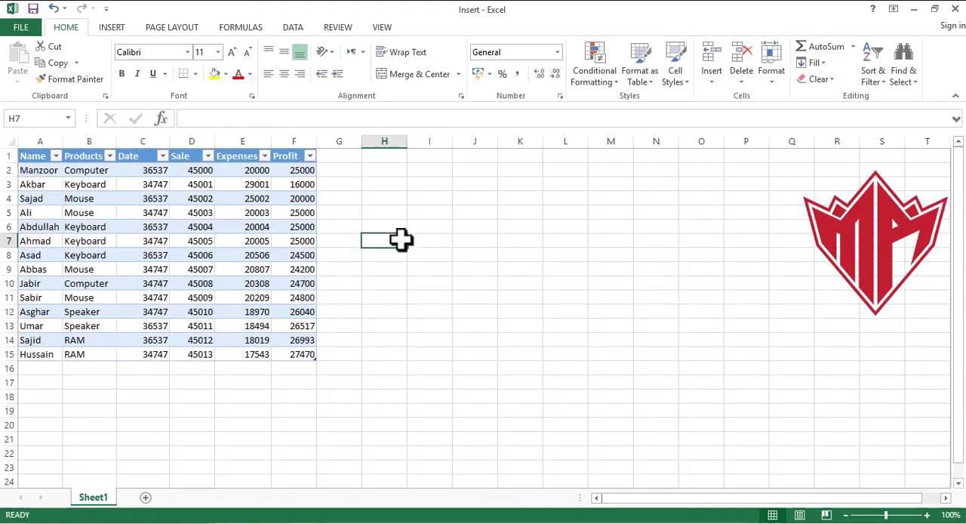
# - Try centre alignment on the whole table A1:F15 and settle on left alignment for all its cells
pyautogui.click(31, 154)
pyautogui.moveTo(31, 155); pyautogui.dragTo(297, 353)
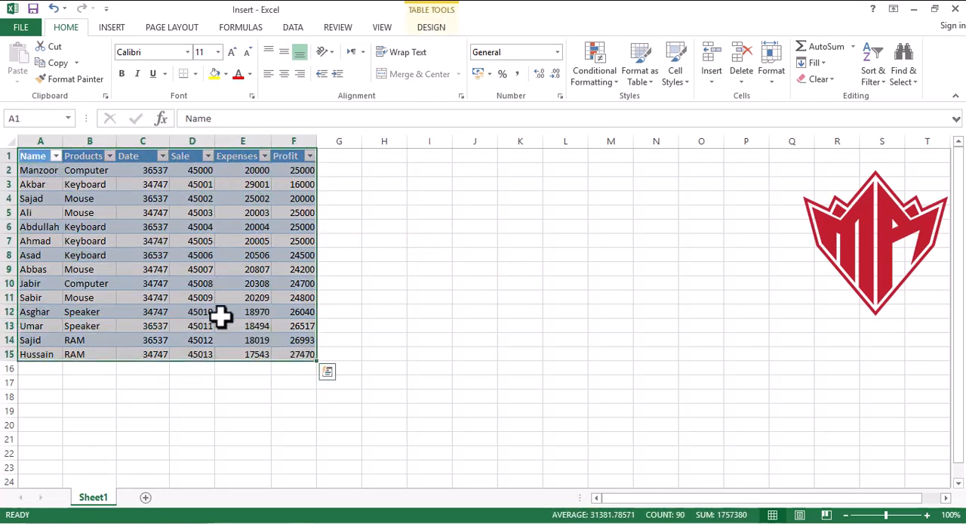
pyautogui.click(285, 74)
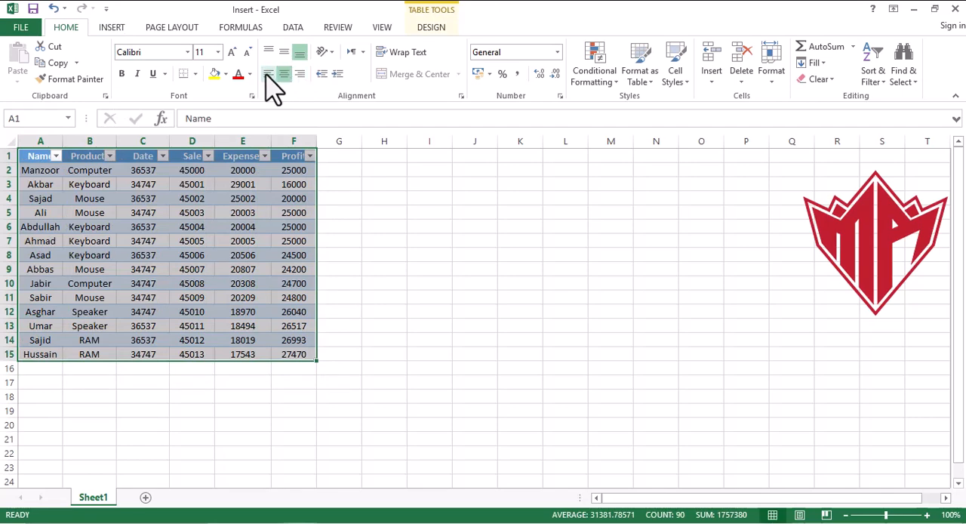
pyautogui.click(267, 73)
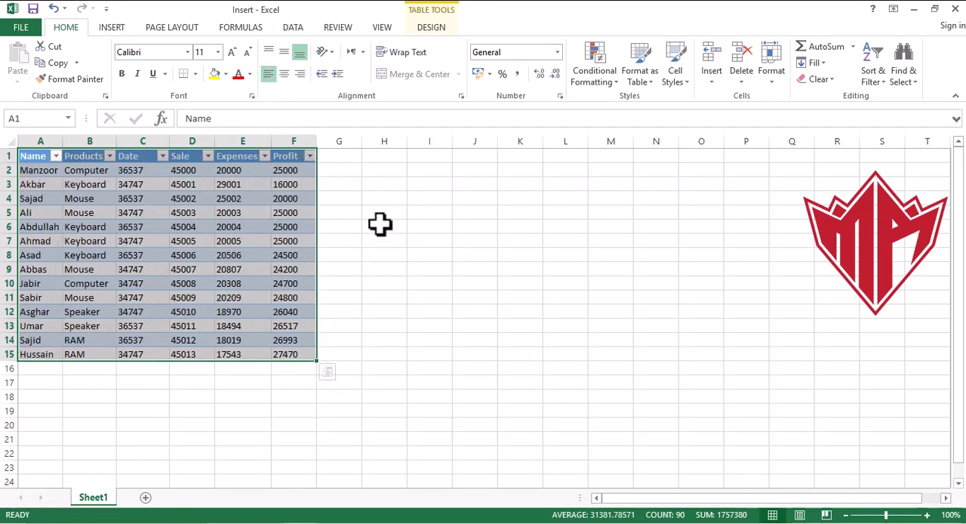
pyautogui.click(380, 225)
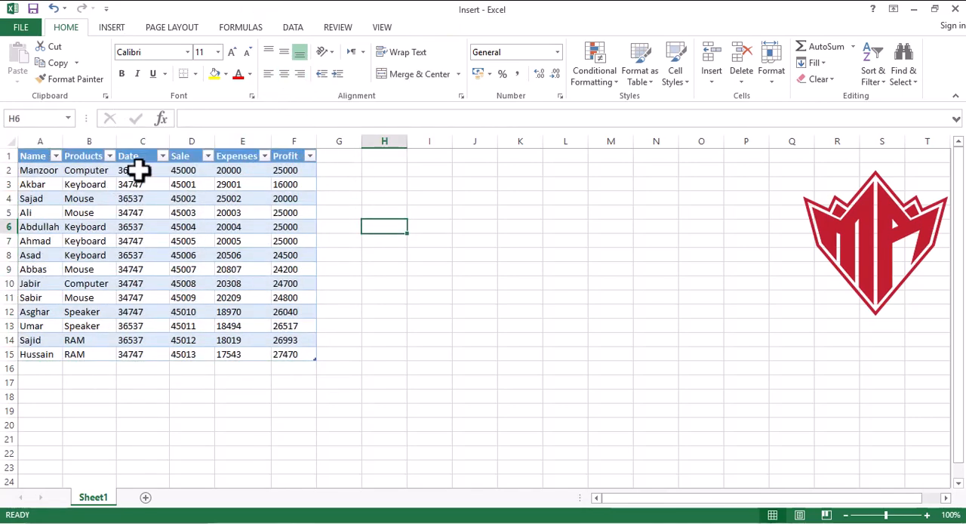
# - Format the Date column values in C2:C15 as Short Date
pyautogui.moveTo(138, 171); pyautogui.dragTo(142, 355)
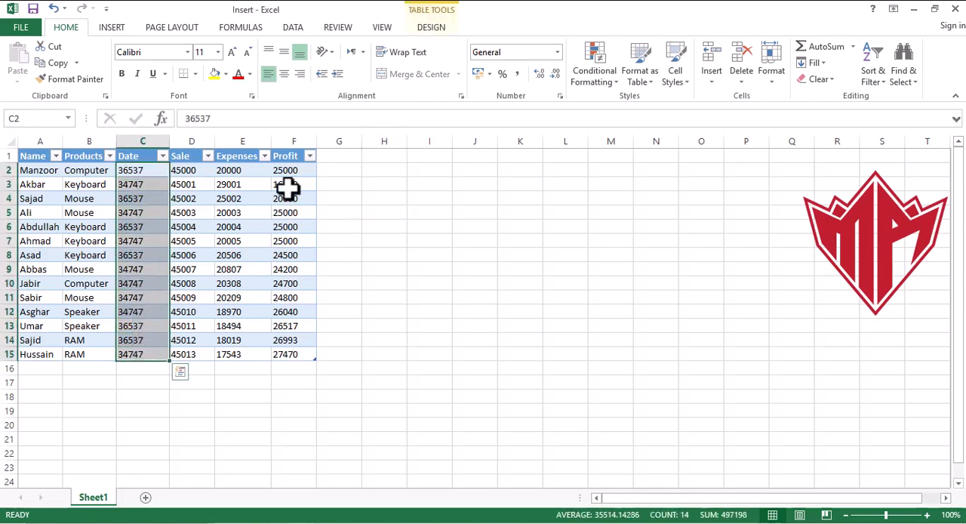
pyautogui.click(558, 52)
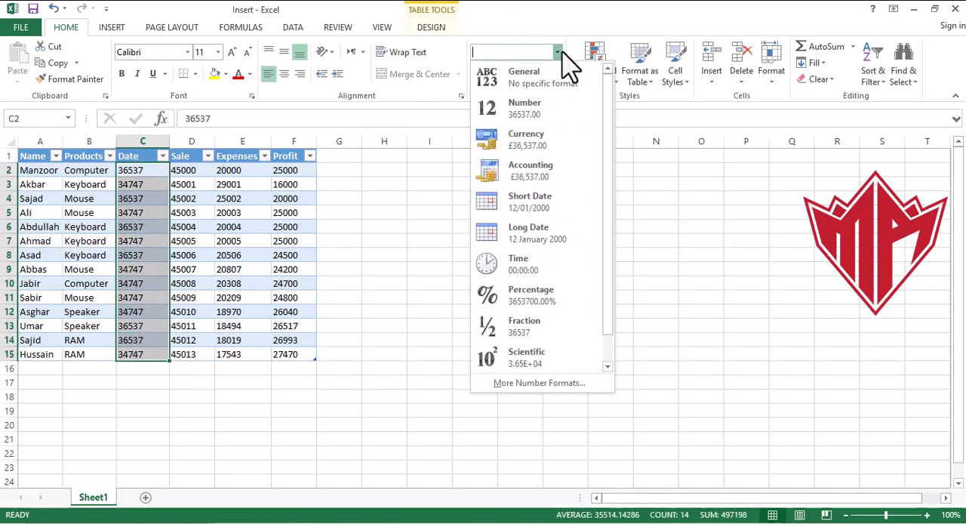
pyautogui.click(549, 203)
pyautogui.click(365, 187)
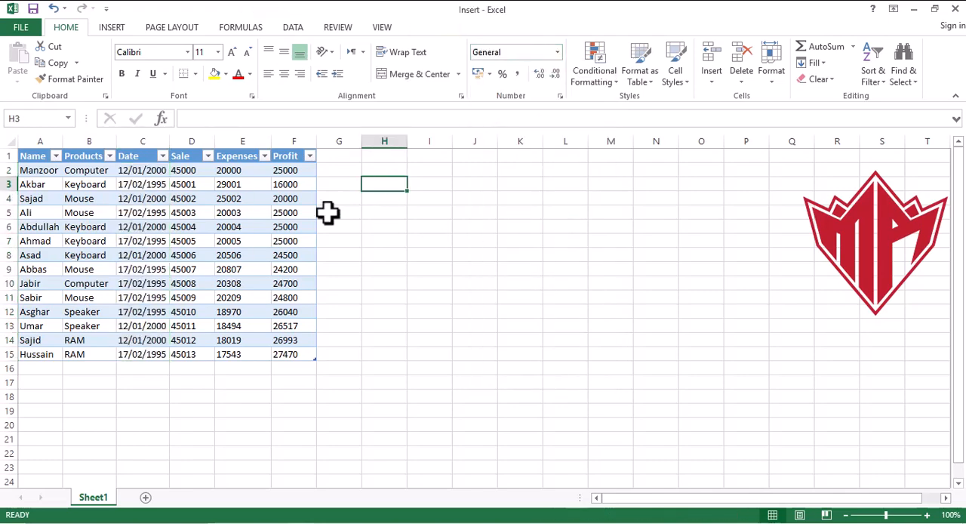
# - Create a PivotTable on a new worksheet from the whole sales table A1:F15
pyautogui.click(112, 28)
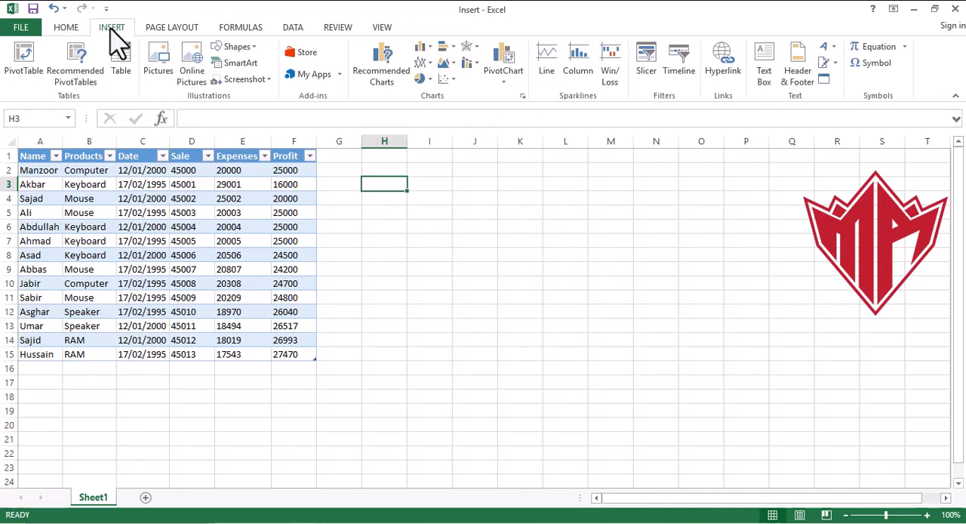
pyautogui.click(35, 158)
pyautogui.moveTo(36, 157); pyautogui.dragTo(293, 361)
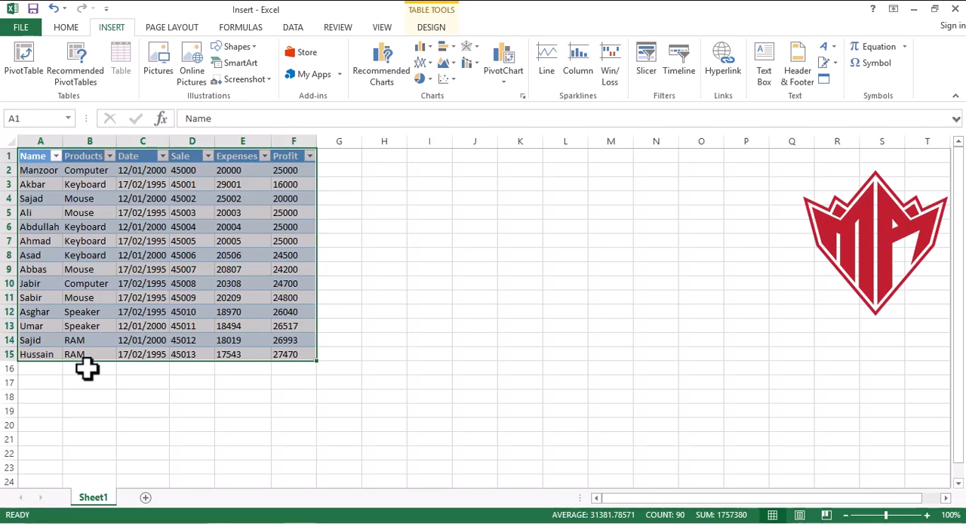
pyautogui.click(29, 69)
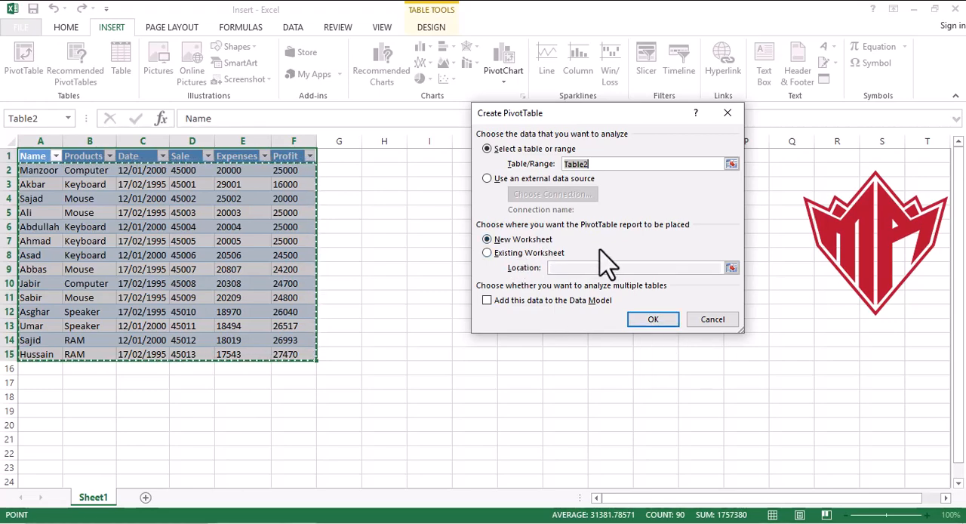
pyautogui.click(652, 319)
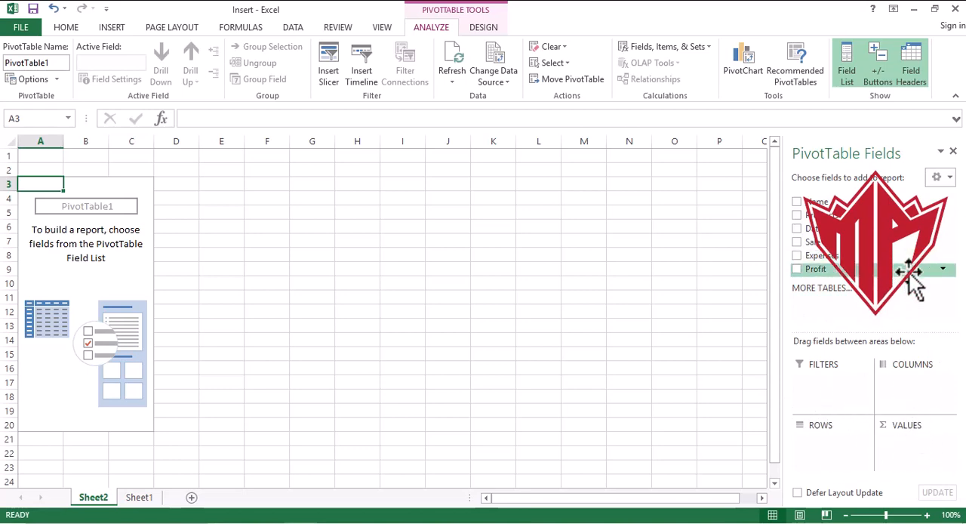
# - Add the Name, Products and Profit fields to the PivotTable and move Products from the rows to the report filters
pyautogui.click(796, 202)
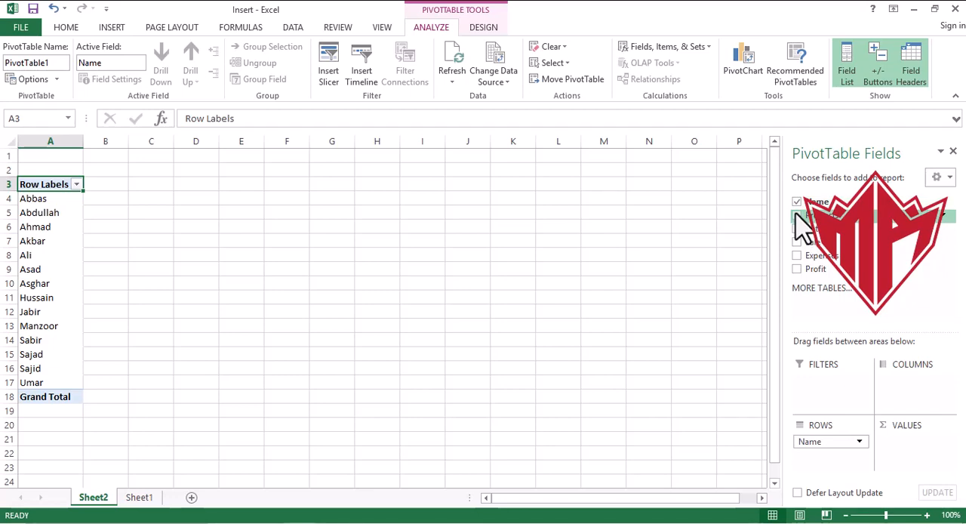
pyautogui.click(796, 215)
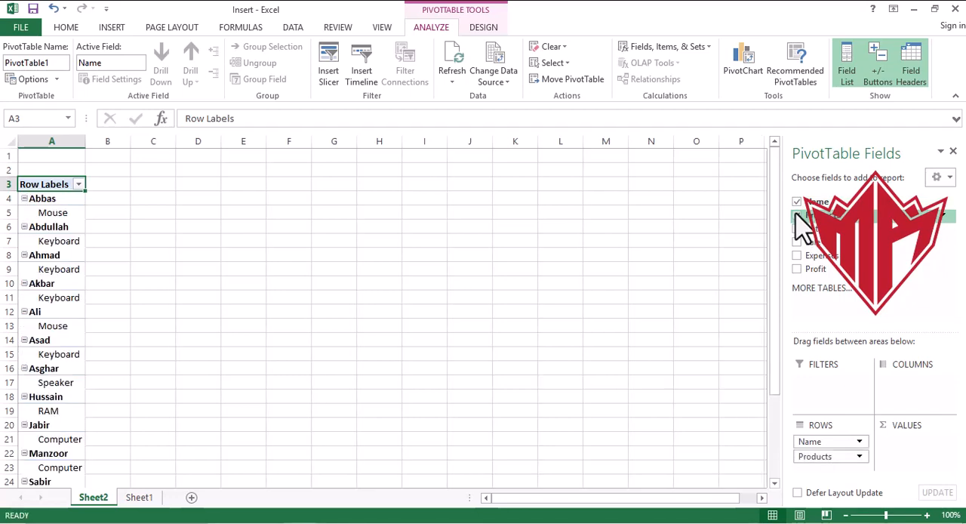
pyautogui.click(796, 270)
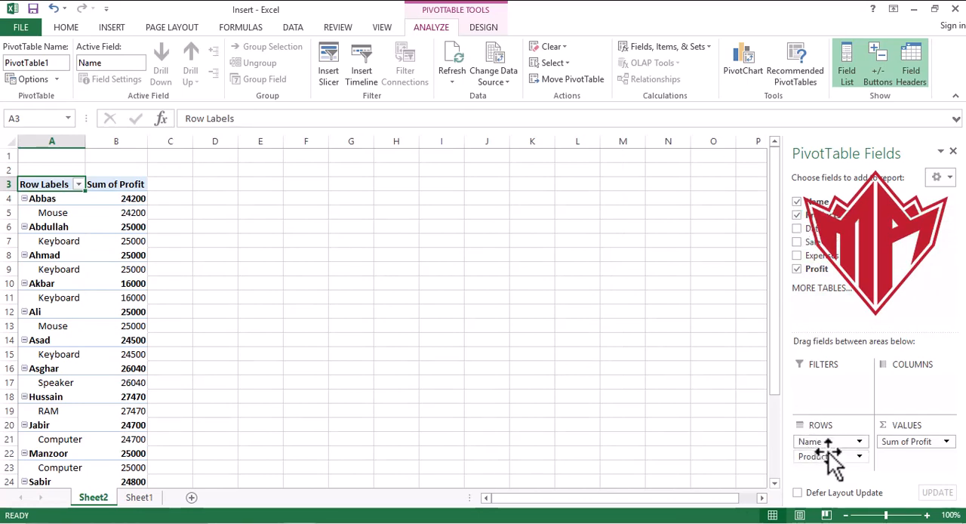
pyautogui.moveTo(830, 457); pyautogui.dragTo(828, 385)
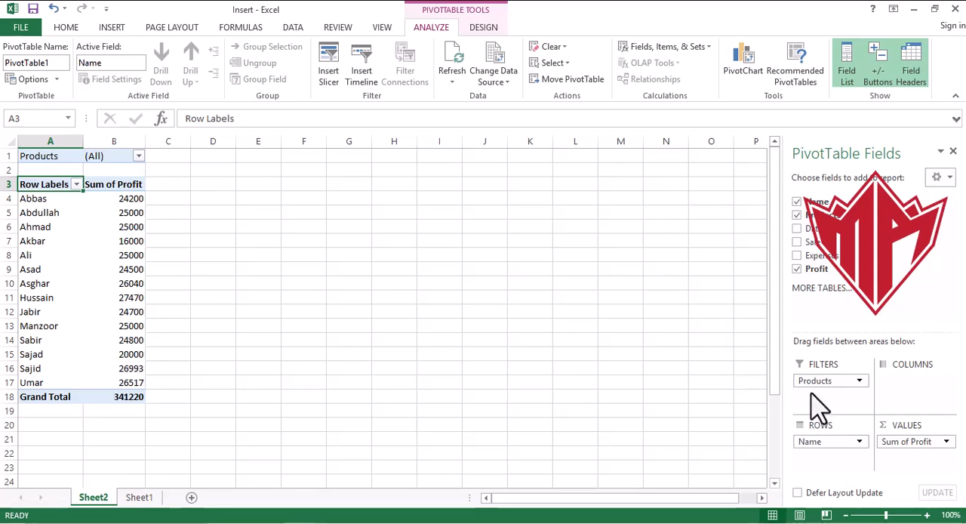
# - Filter the PivotTable's Products field to show only Computer
pyautogui.click(139, 156)
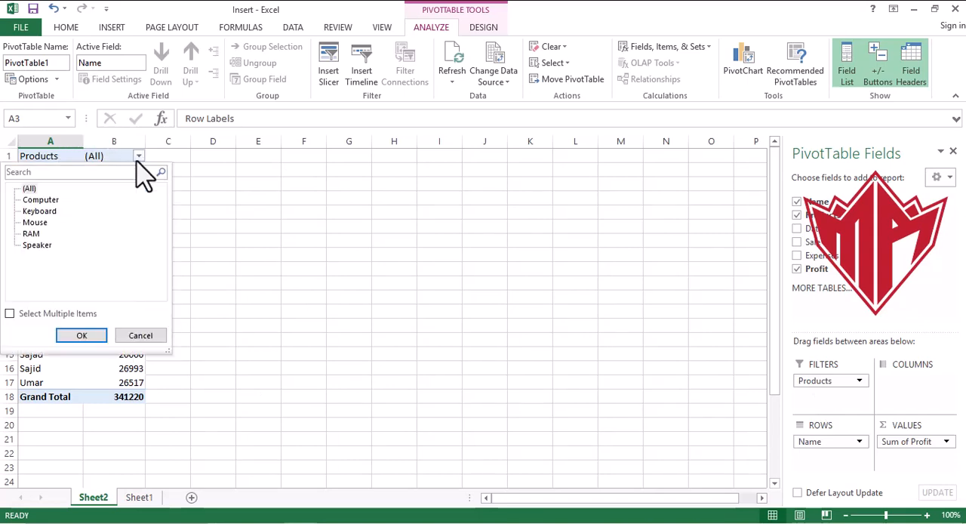
pyautogui.click(259, 249)
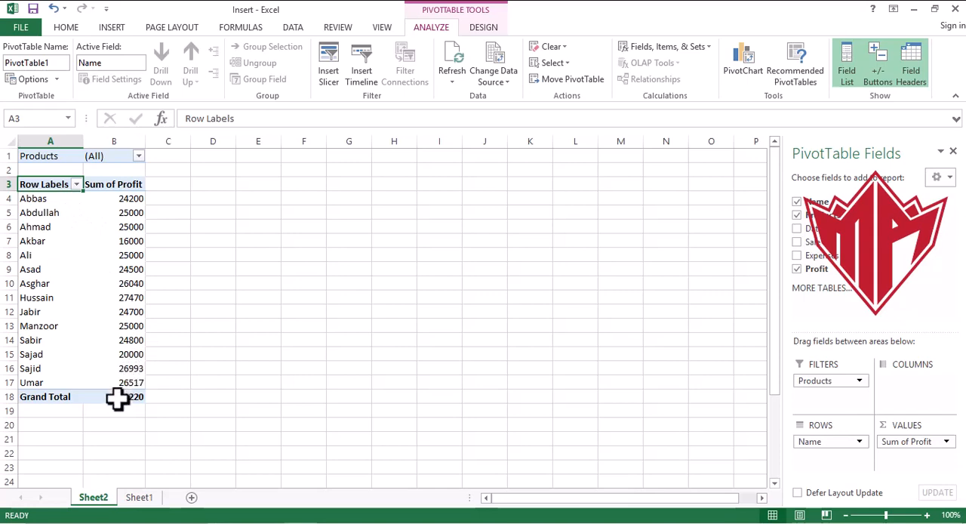
pyautogui.click(138, 155)
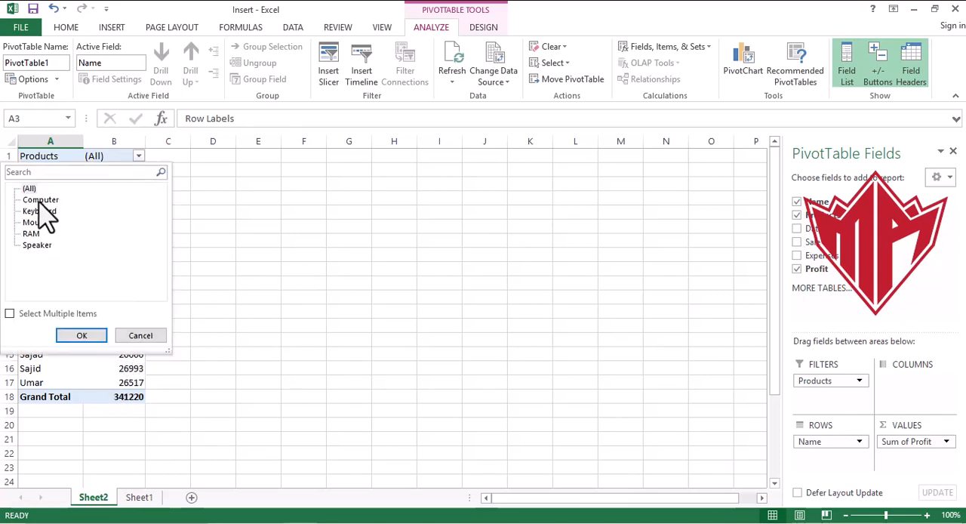
pyautogui.click(79, 339)
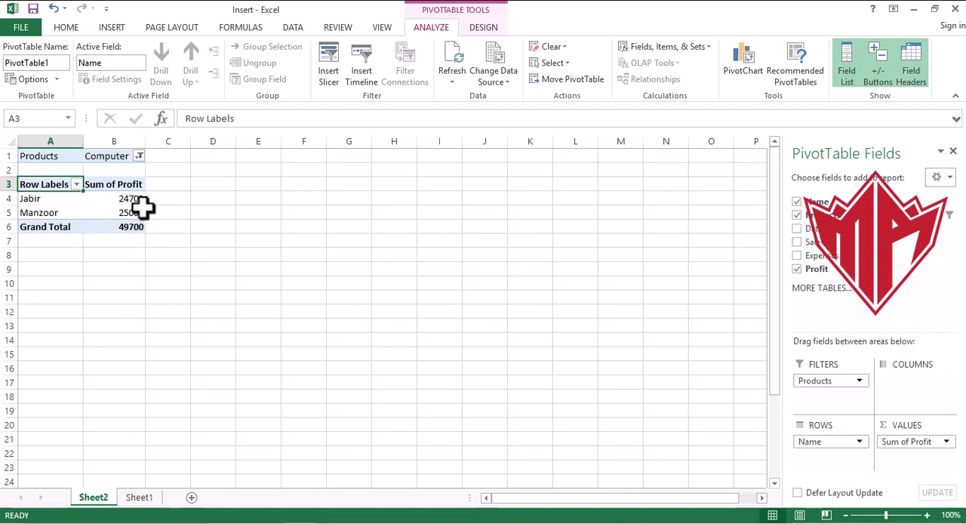
# - Change the PivotTable's Products report filter to show only Keyboard
pyautogui.click(139, 156)
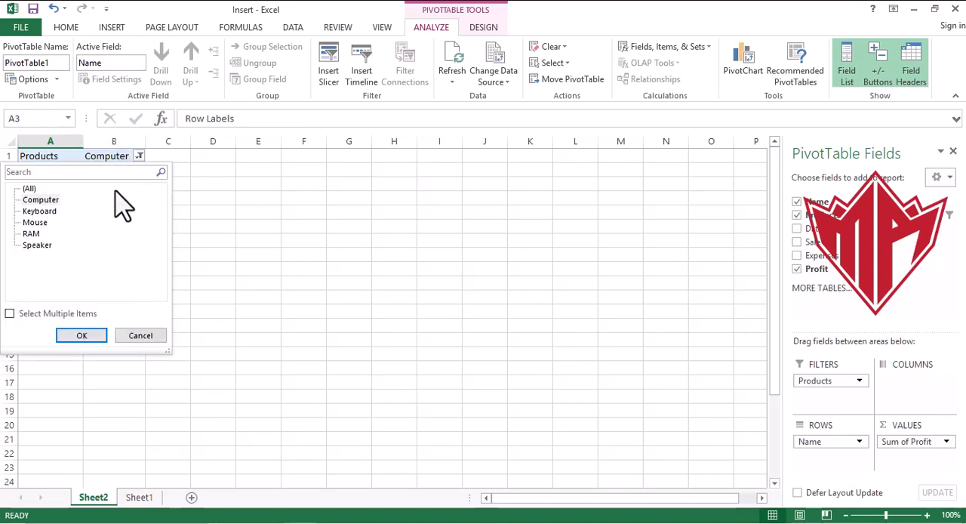
pyautogui.click(50, 212)
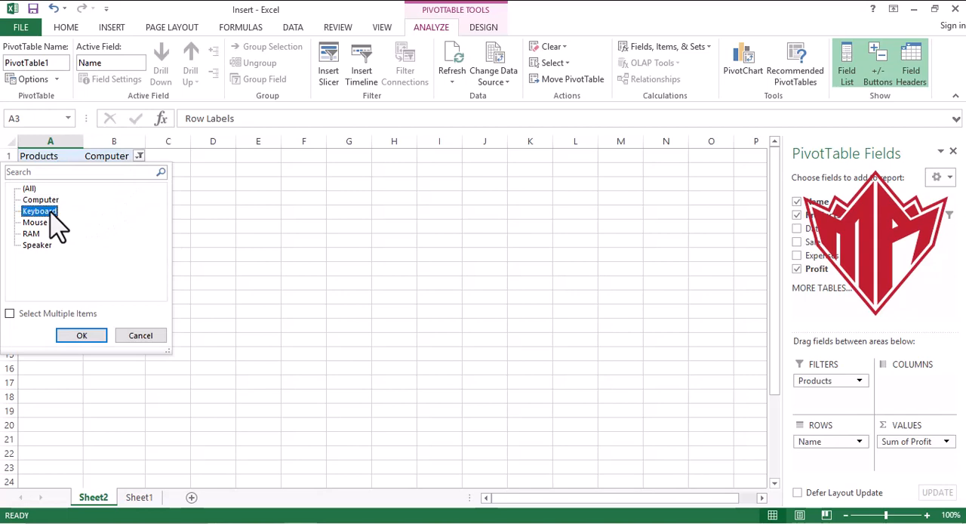
pyautogui.click(80, 335)
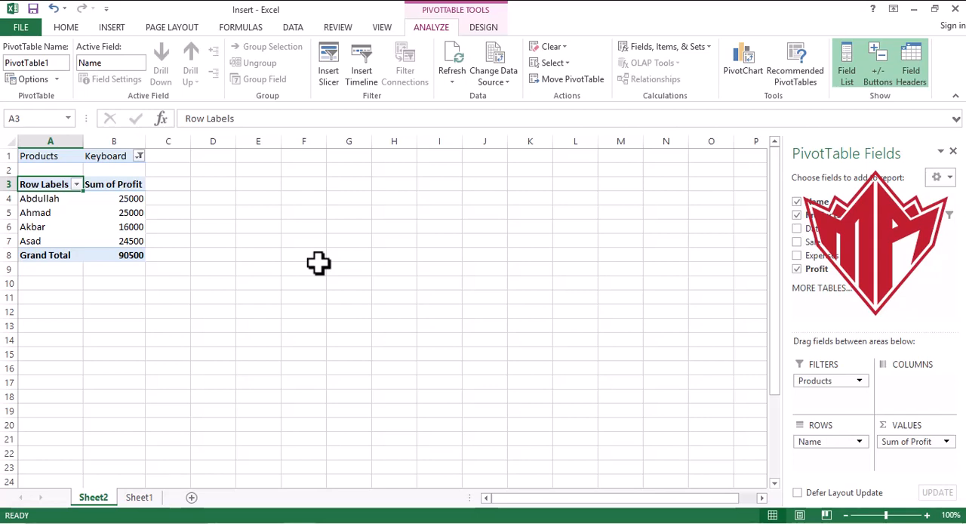
# - Delete the PivotTable worksheet Sheet2 from the workbook
pyautogui.rightClick(99, 508)
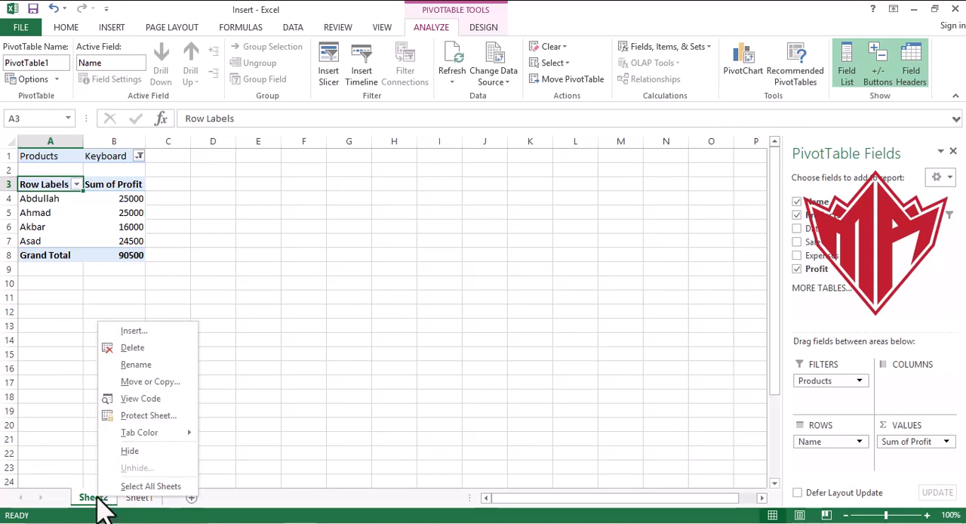
pyautogui.click(165, 348)
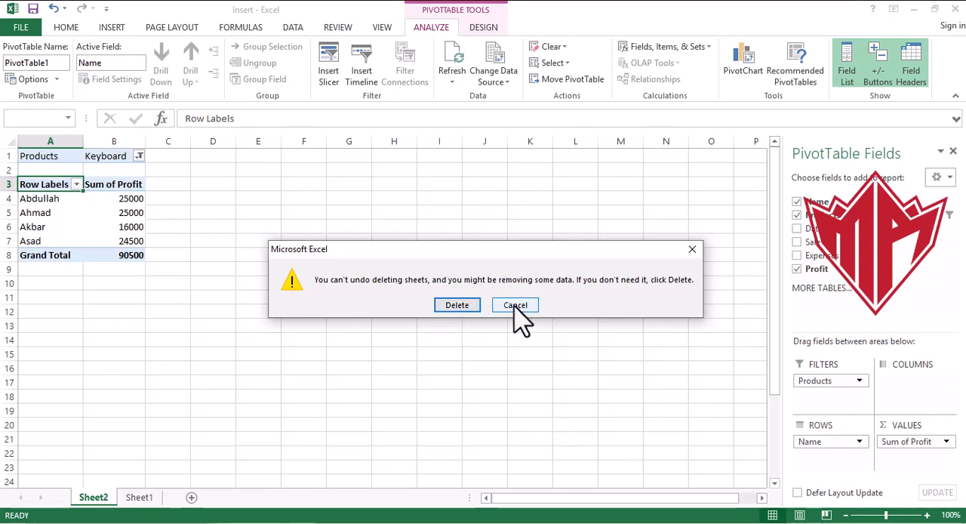
pyautogui.click(469, 306)
pyautogui.click(475, 243)
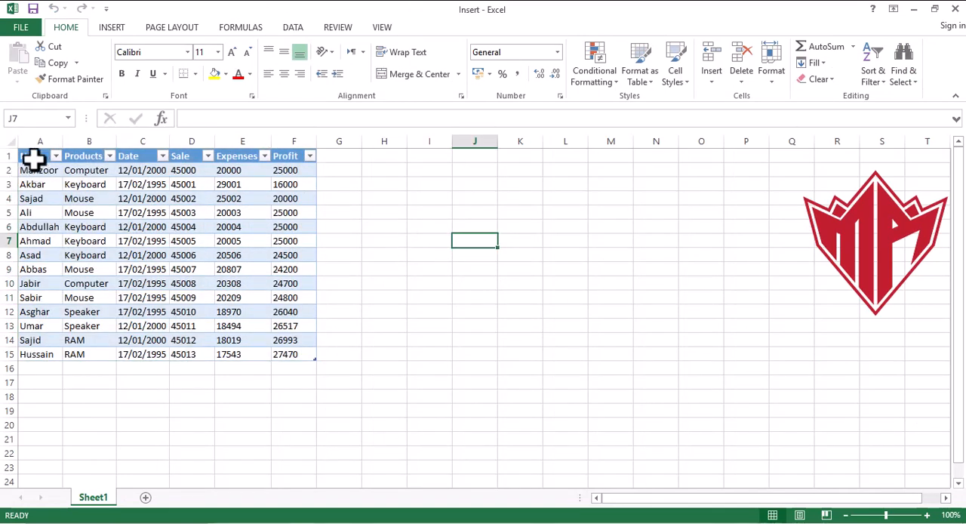
# - Create the recommended PivotTable Sum of Profit by Products from the whole sales table A1:F15
pyautogui.moveTo(34, 156); pyautogui.dragTo(307, 360)
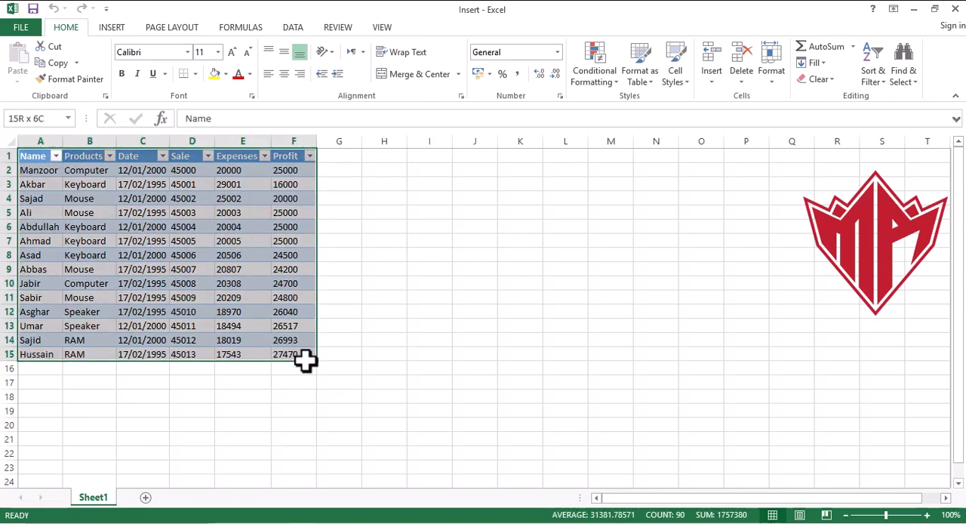
pyautogui.click(115, 29)
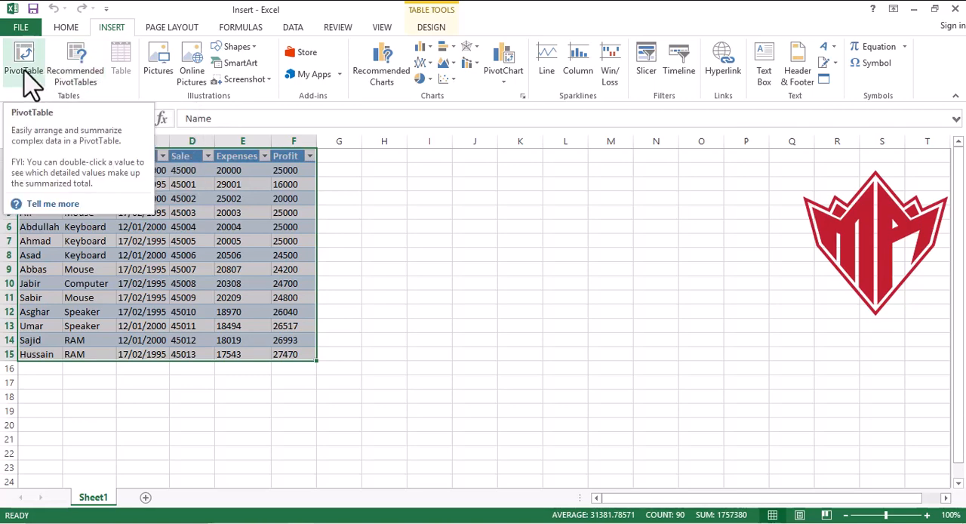
pyautogui.click(88, 73)
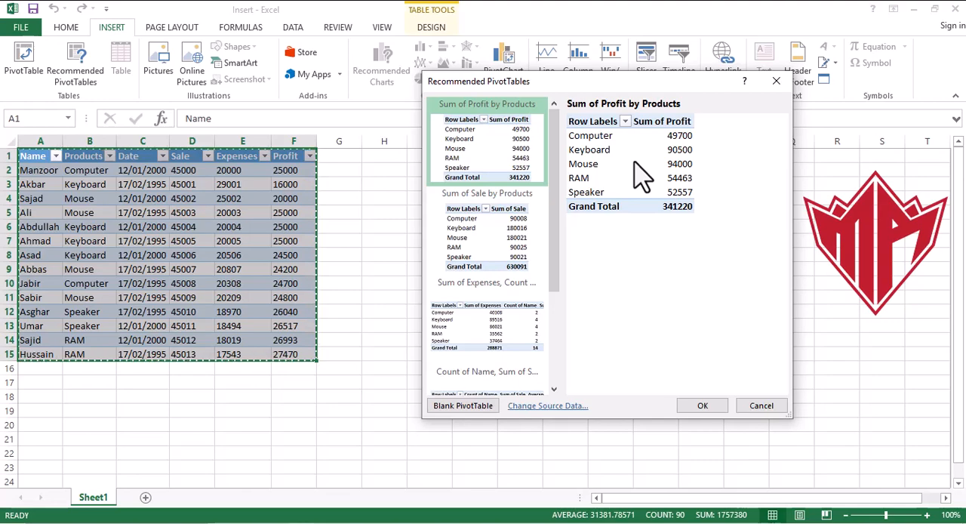
pyautogui.click(701, 404)
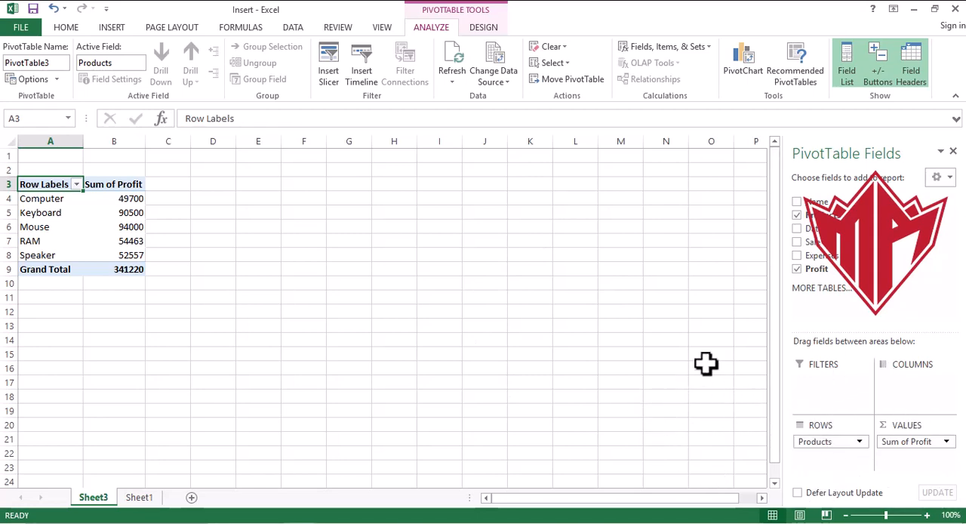
# - Add the Name field to the PivotTable and move it from the rows to the columns
pyautogui.click(796, 202)
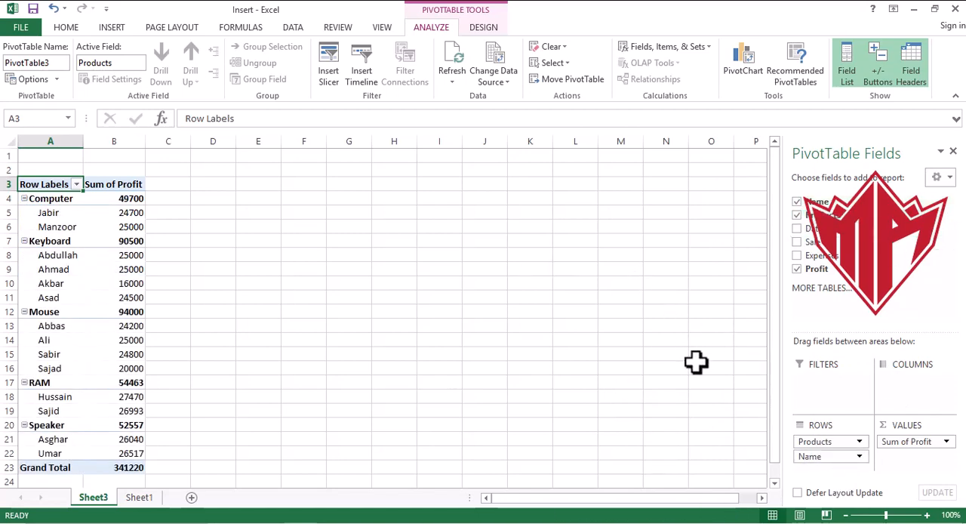
pyautogui.moveTo(839, 457); pyautogui.dragTo(931, 414)
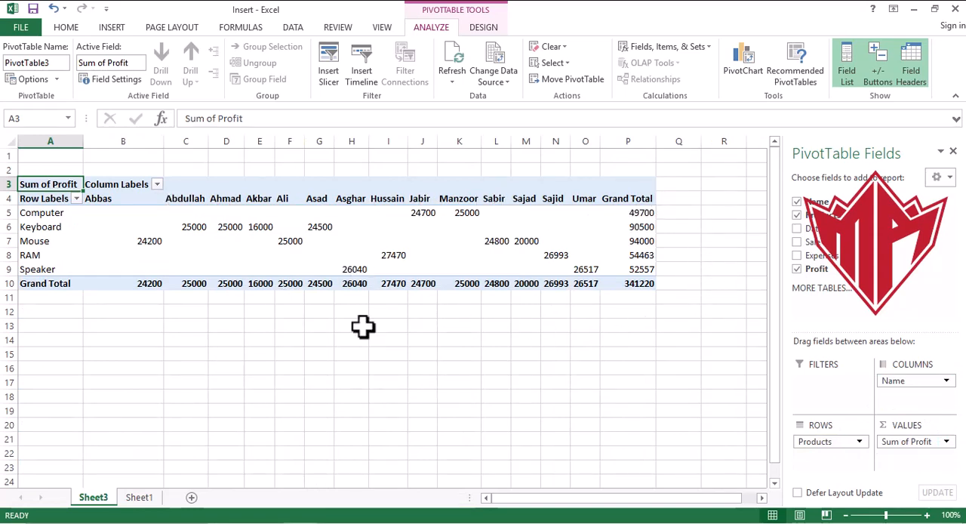
pyautogui.click(424, 214)
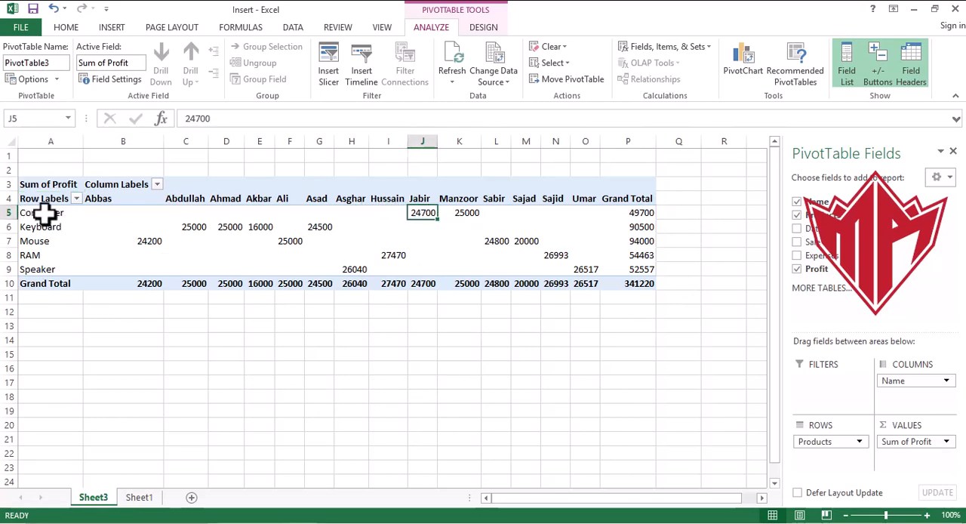
# - Left-align the PivotTable's product rows and grand totals in A5:P10
pyautogui.moveTo(46, 215); pyautogui.dragTo(638, 286)
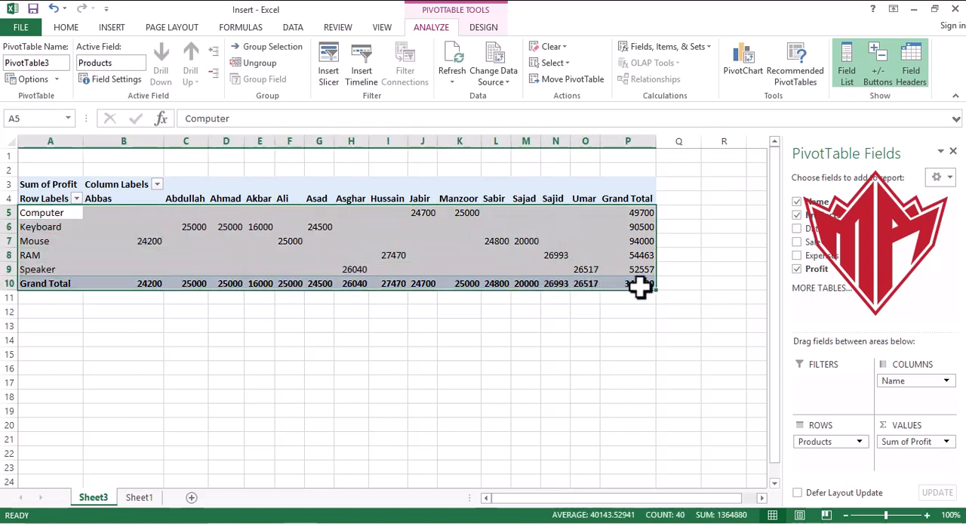
pyautogui.click(67, 30)
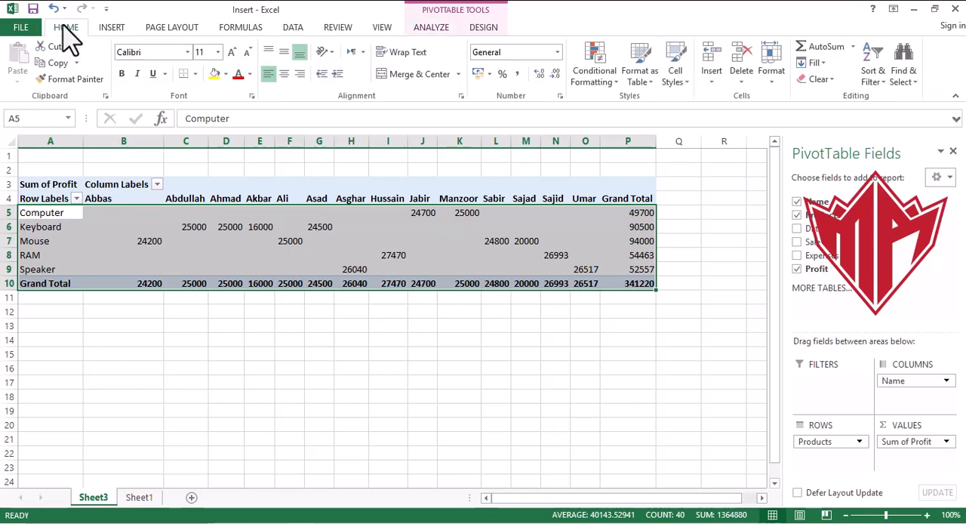
pyautogui.click(284, 74)
pyautogui.click(284, 73)
pyautogui.click(268, 74)
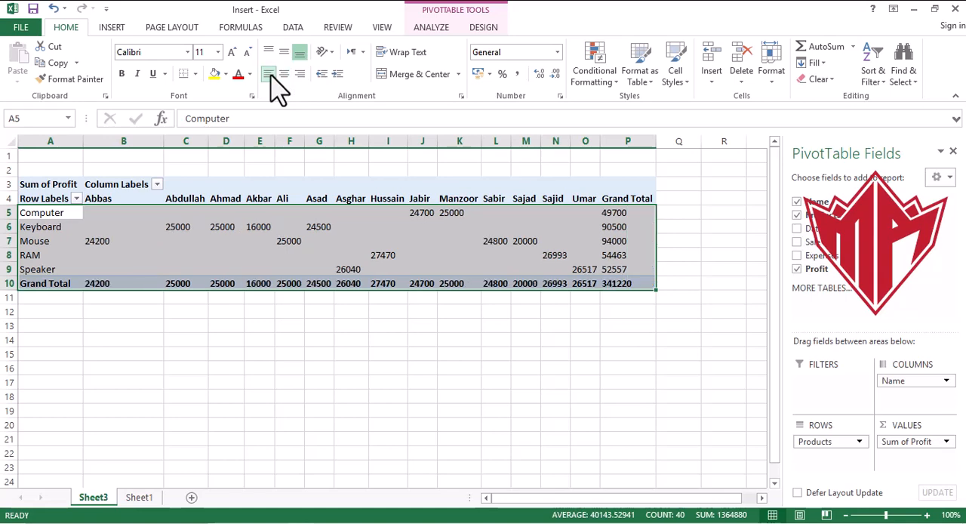
pyautogui.click(375, 361)
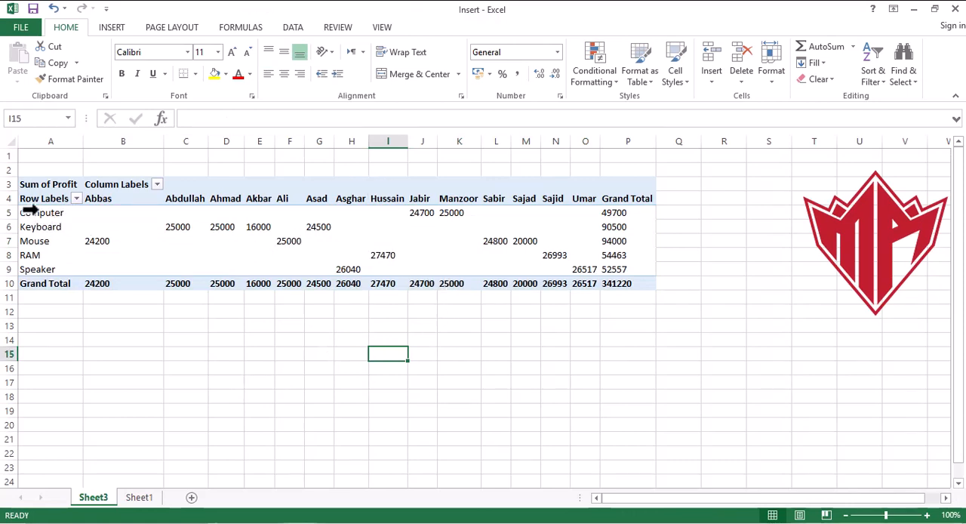
pyautogui.click(319, 226)
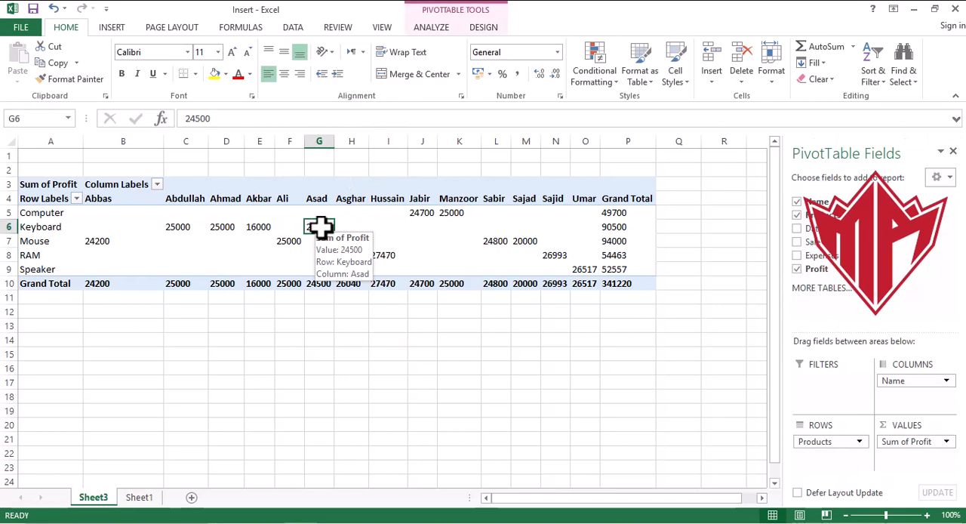
pyautogui.rightClick(320, 226)
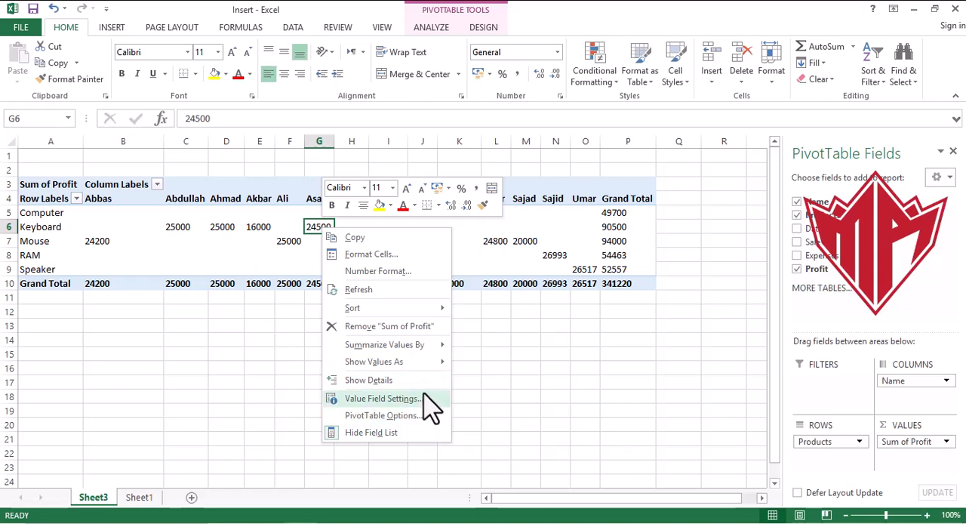
pyautogui.moveTo(434, 362)
pyautogui.click(407, 399)
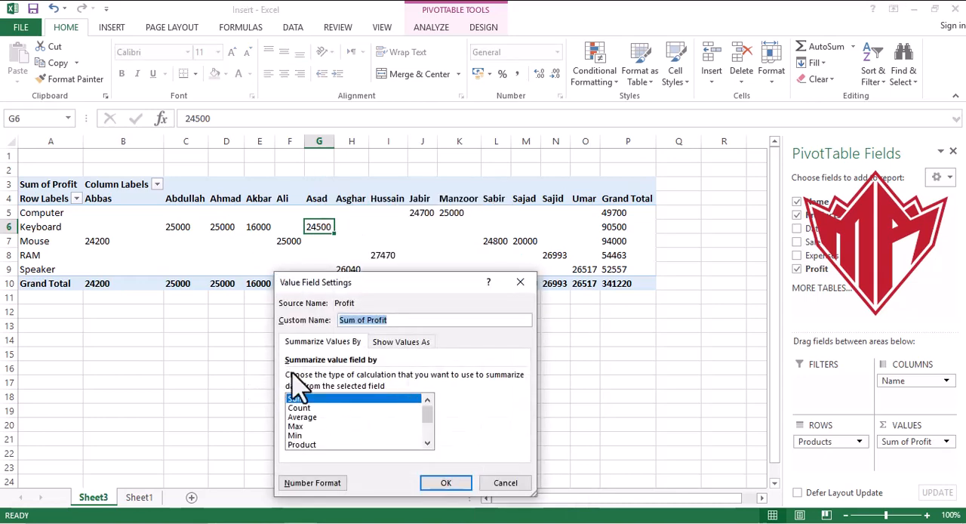
pyautogui.click(504, 483)
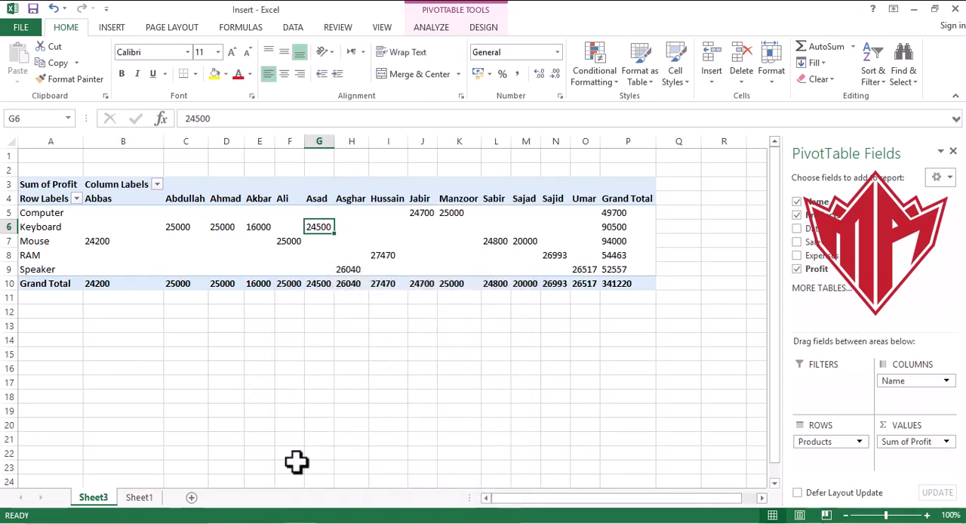
# - Set the PivotTable options to show N/A in empty cells
pyautogui.rightClick(318, 225)
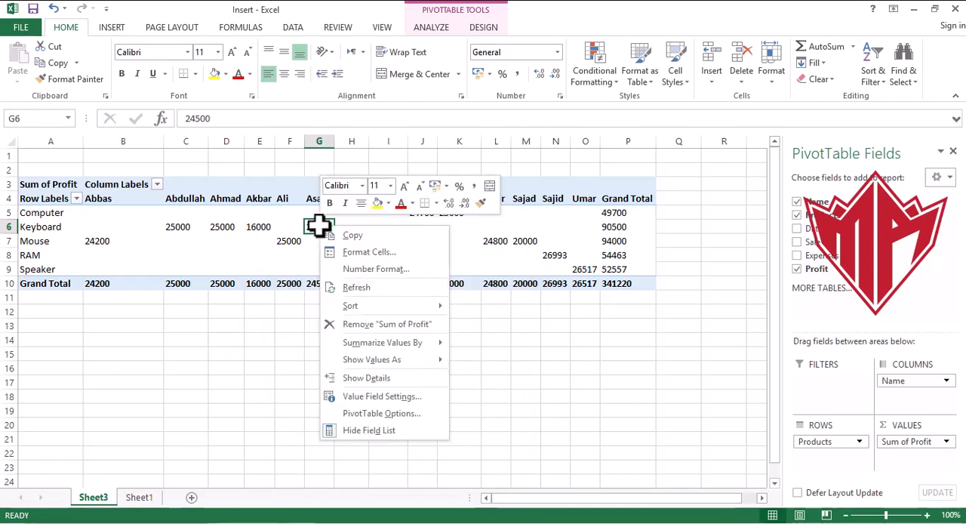
pyautogui.click(384, 413)
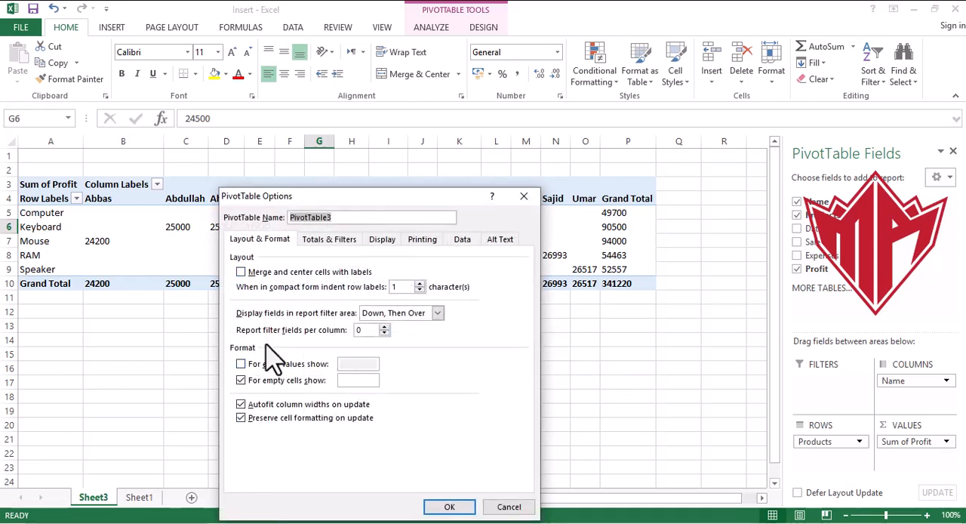
pyautogui.click(354, 381)
pyautogui.click(449, 507)
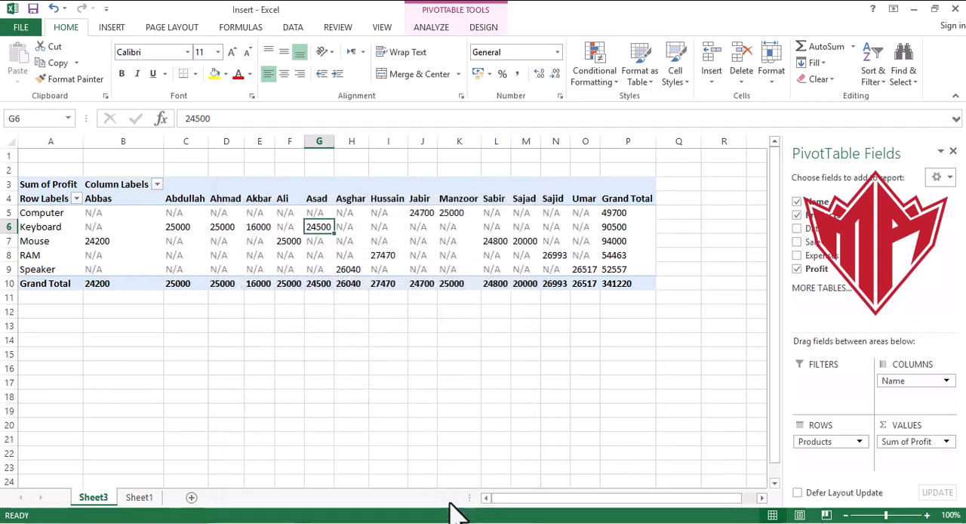
pyautogui.click(568, 344)
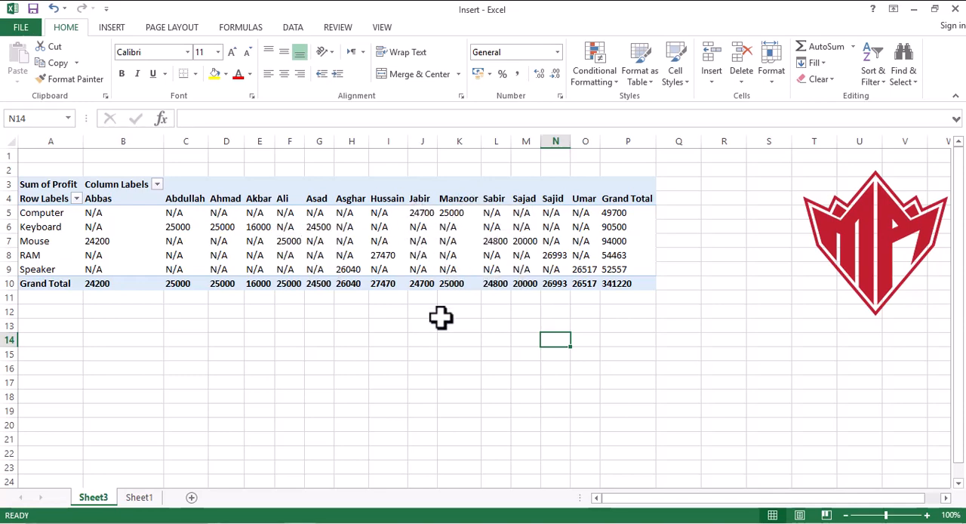
# - Set the PivotTable options to show 0 in empty cells
pyautogui.moveTo(393, 254)
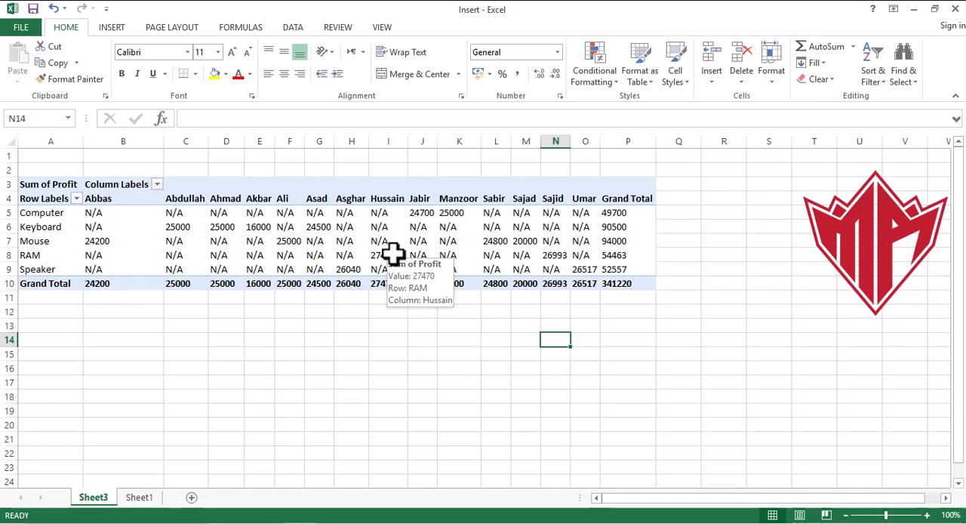
pyautogui.click(347, 254)
pyautogui.rightClick(347, 254)
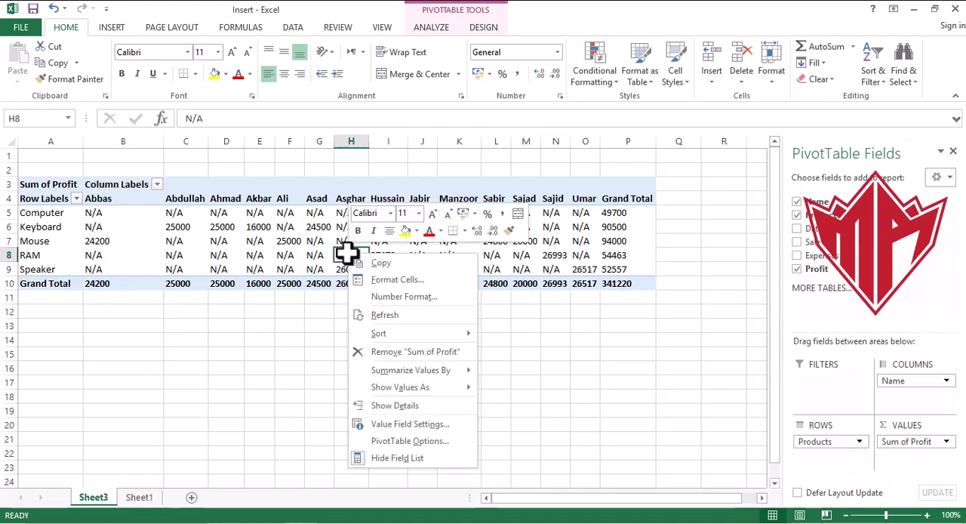
pyautogui.click(409, 441)
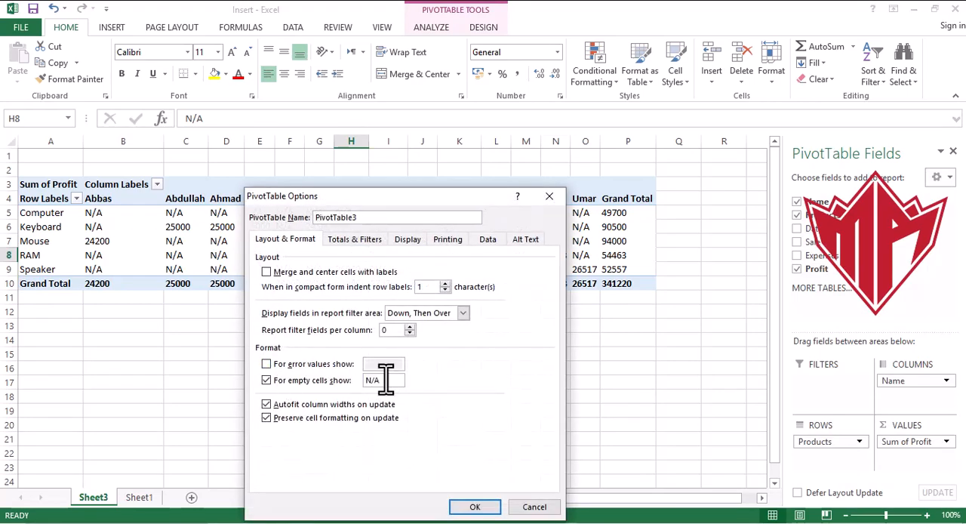
pyautogui.moveTo(378, 379); pyautogui.dragTo(358, 383)
pyautogui.click(472, 506)
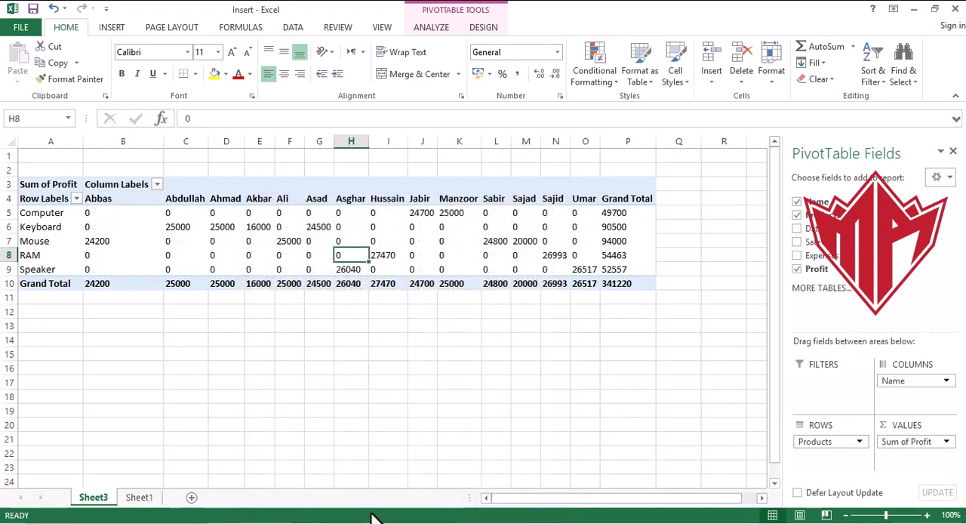
pyautogui.click(426, 377)
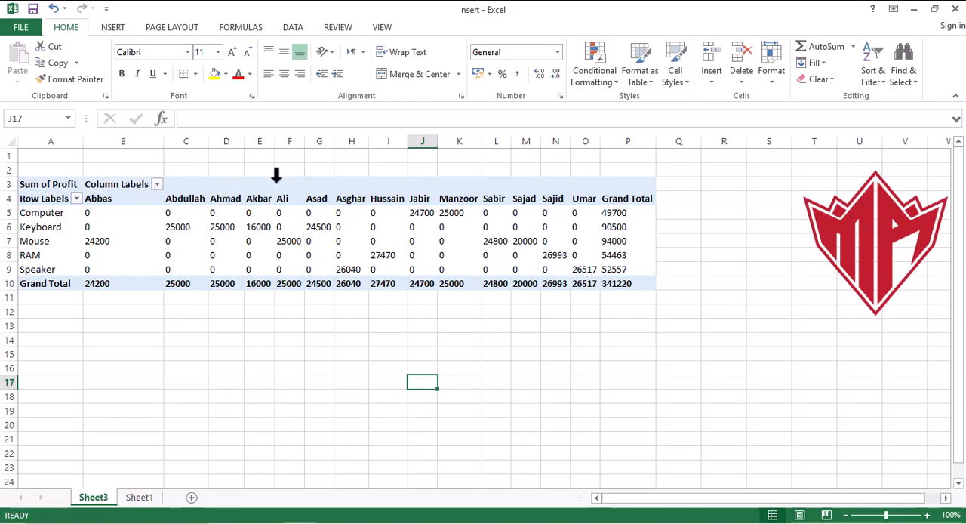
pyautogui.click(279, 191)
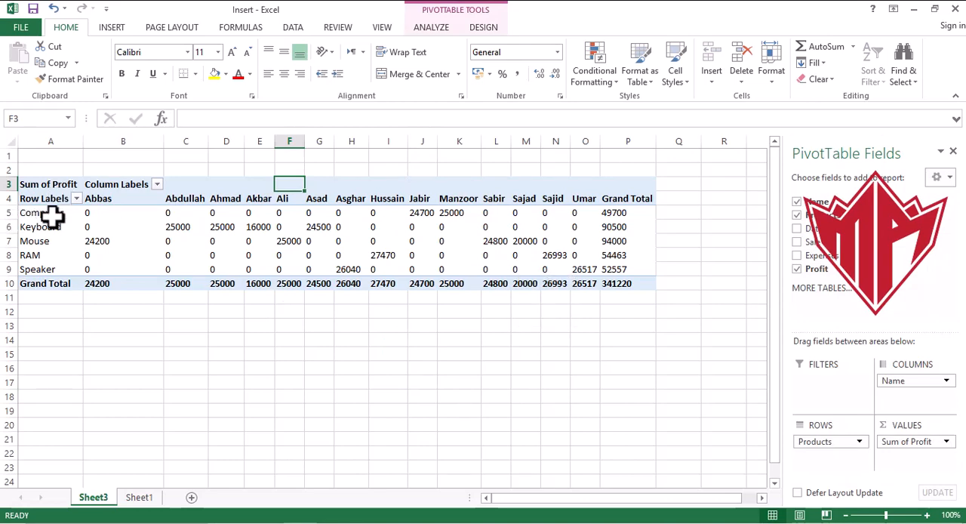
pyautogui.moveTo(45, 215); pyautogui.dragTo(621, 285)
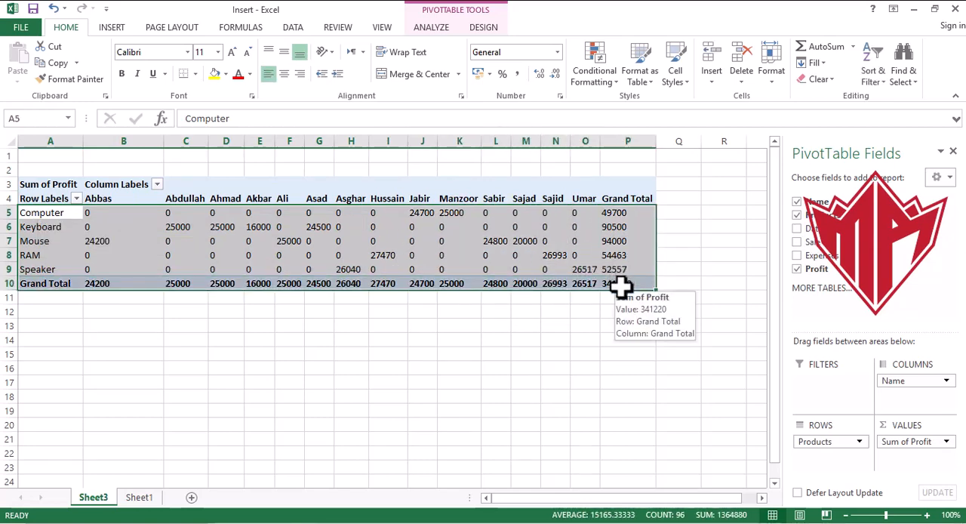
pyautogui.rightClick(98, 502)
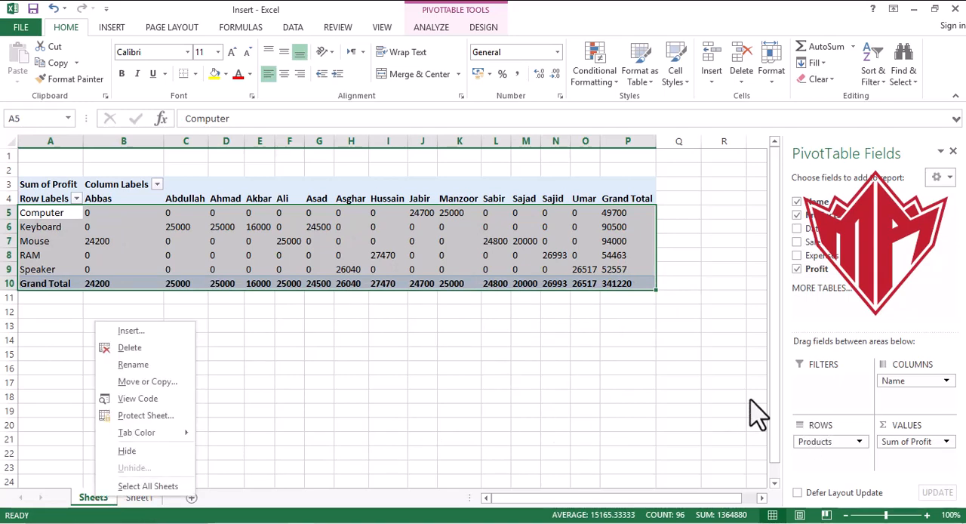
pyautogui.press('Escape')
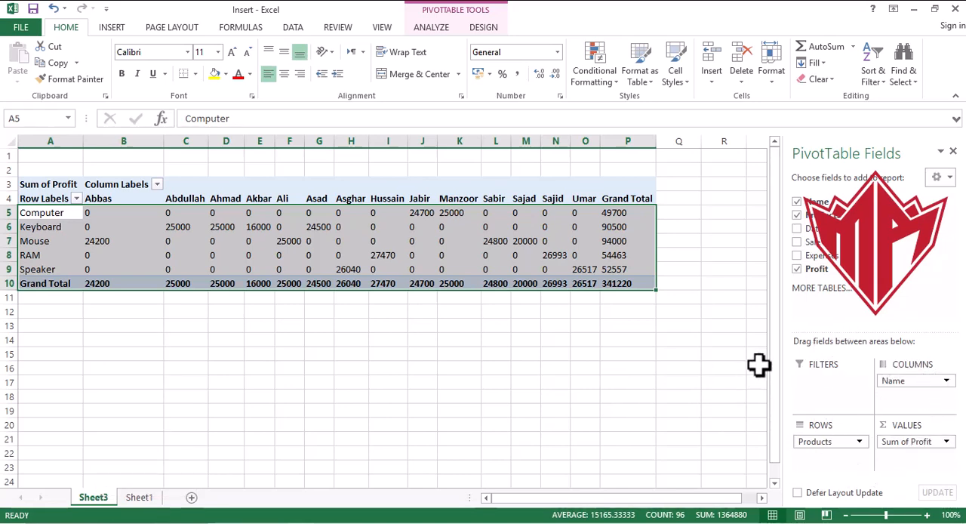
# - Add the Expenses field to the PivotTable's values and remove the Name field from its columns
pyautogui.click(796, 256)
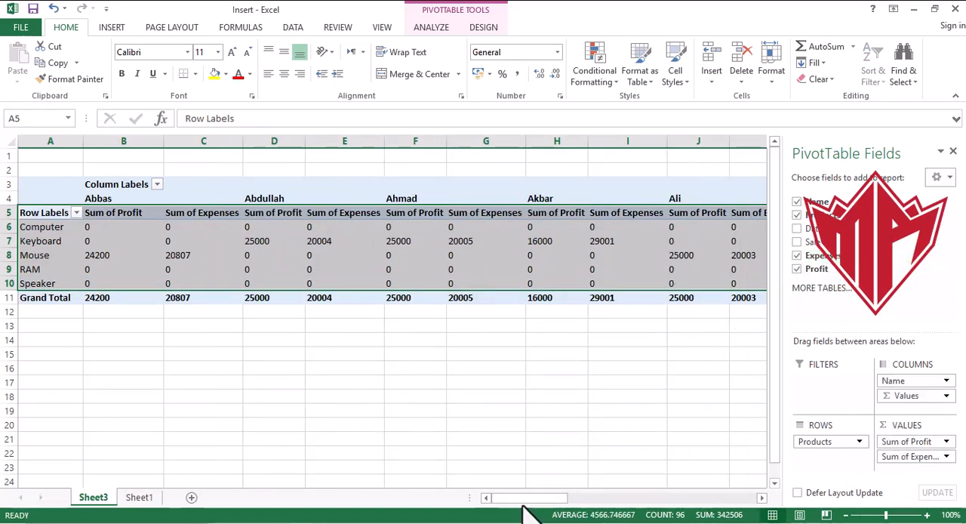
pyautogui.moveTo(528, 500); pyautogui.dragTo(642, 500)
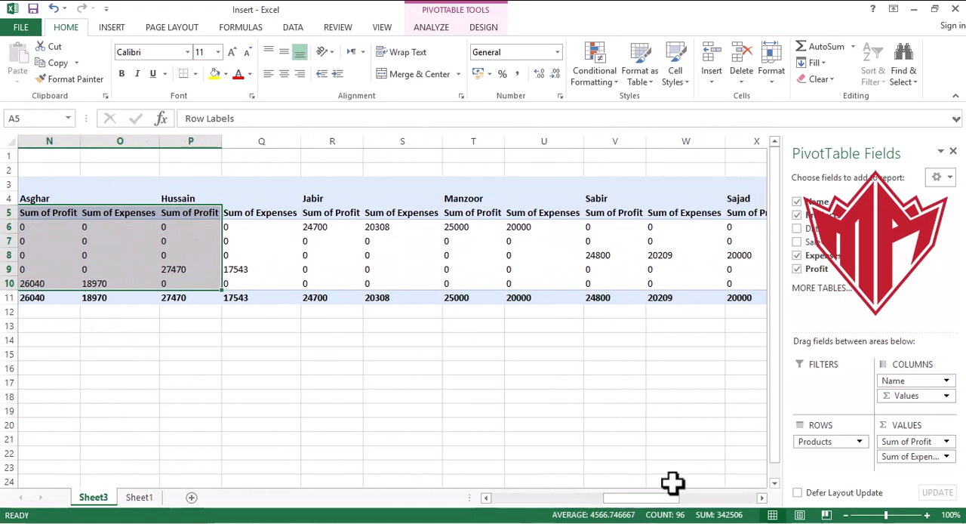
pyautogui.click(914, 381)
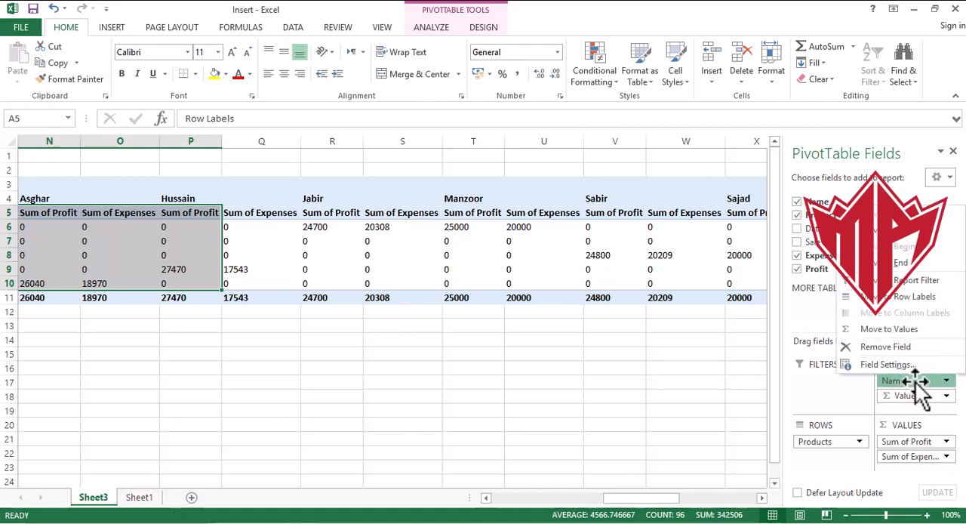
pyautogui.click(887, 347)
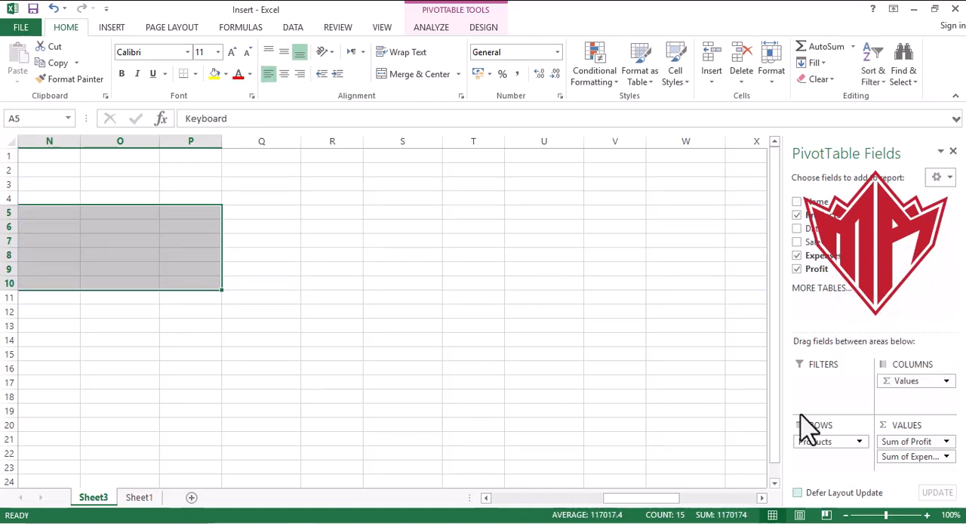
pyautogui.moveTo(625, 490); pyautogui.dragTo(495, 509)
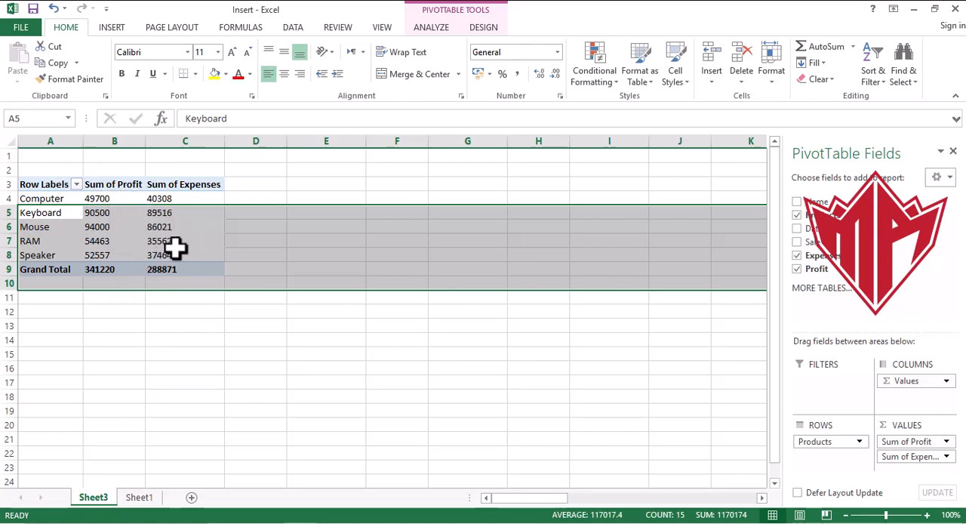
pyautogui.click(319, 254)
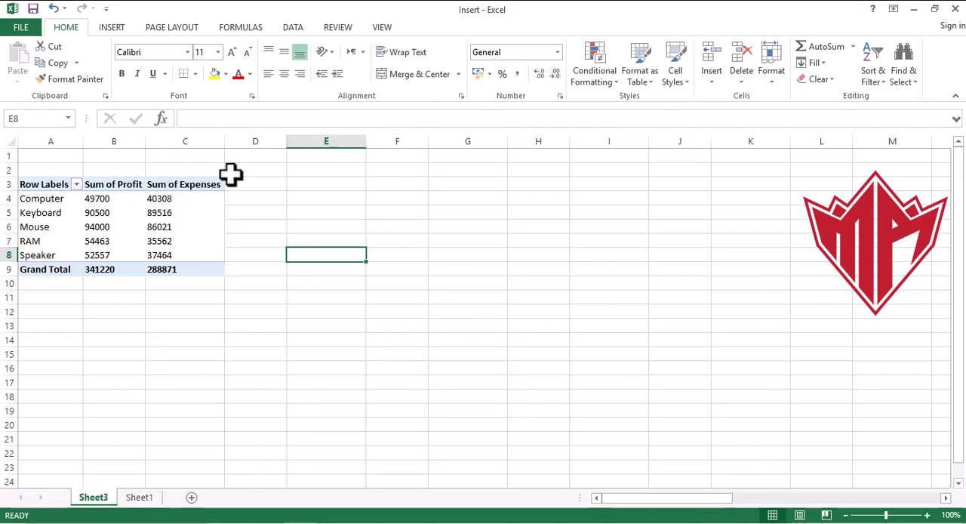
# - Delete Sheet3 containing the PivotTable and deselect the sales table on Sheet1
pyautogui.rightClick(96, 499)
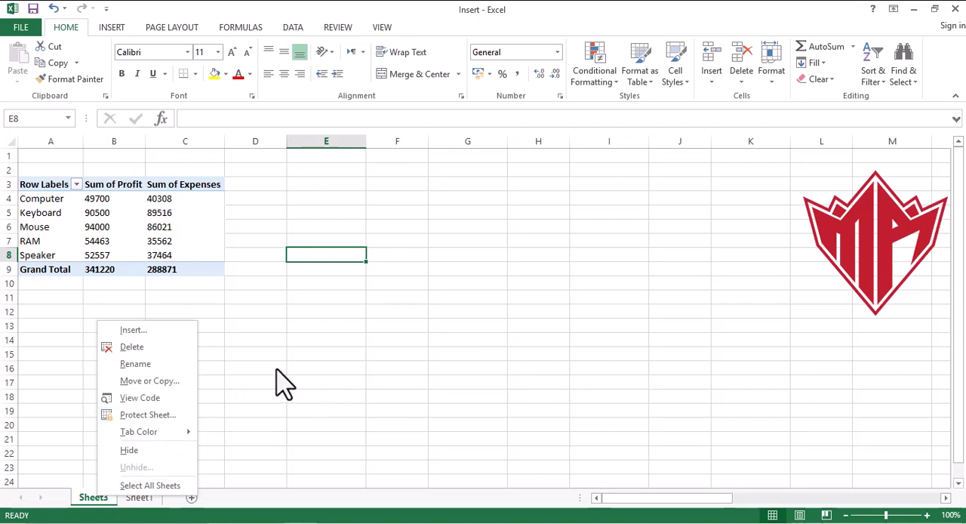
pyautogui.click(140, 352)
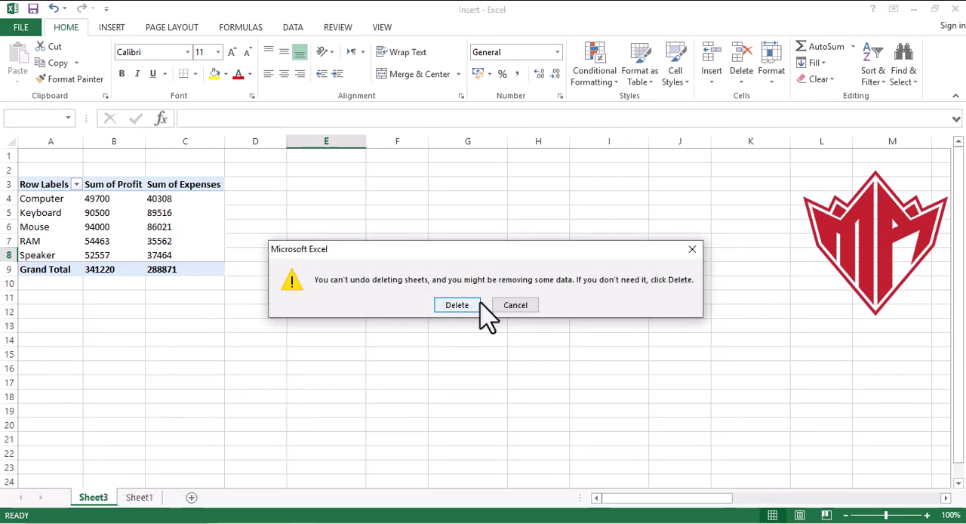
pyautogui.click(456, 304)
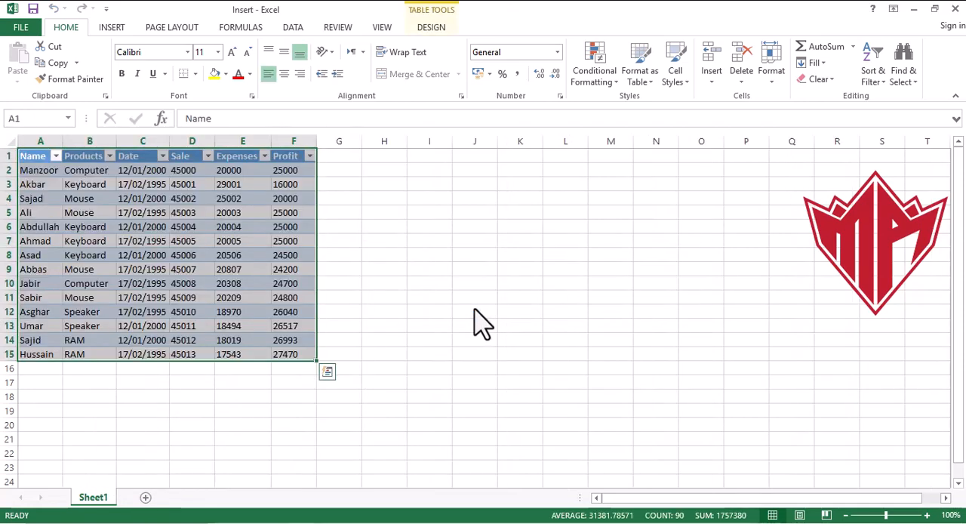
pyautogui.click(582, 372)
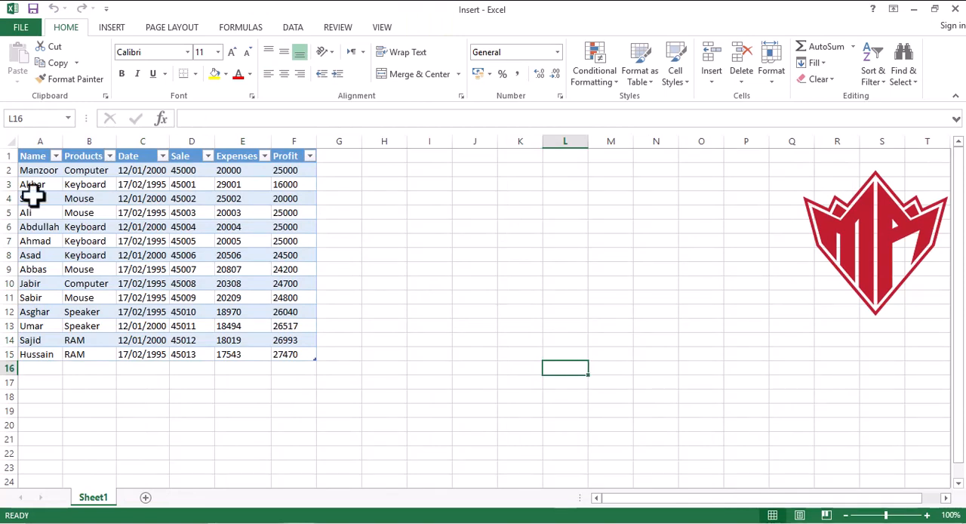
# - Insert the red logo picture "Youtube My Logo-01 - Copy" from E:\More Aware\Youtube Data at cell J9
pyautogui.click(112, 29)
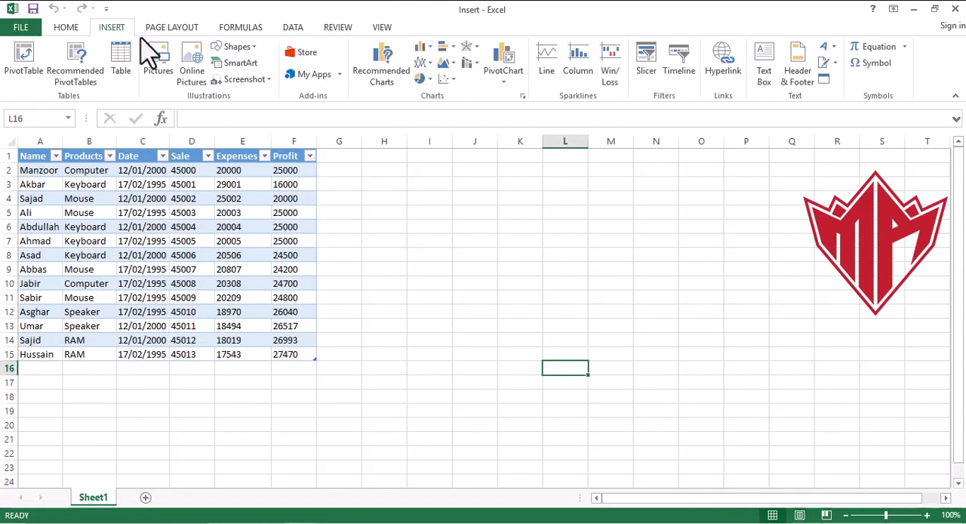
pyautogui.click(475, 274)
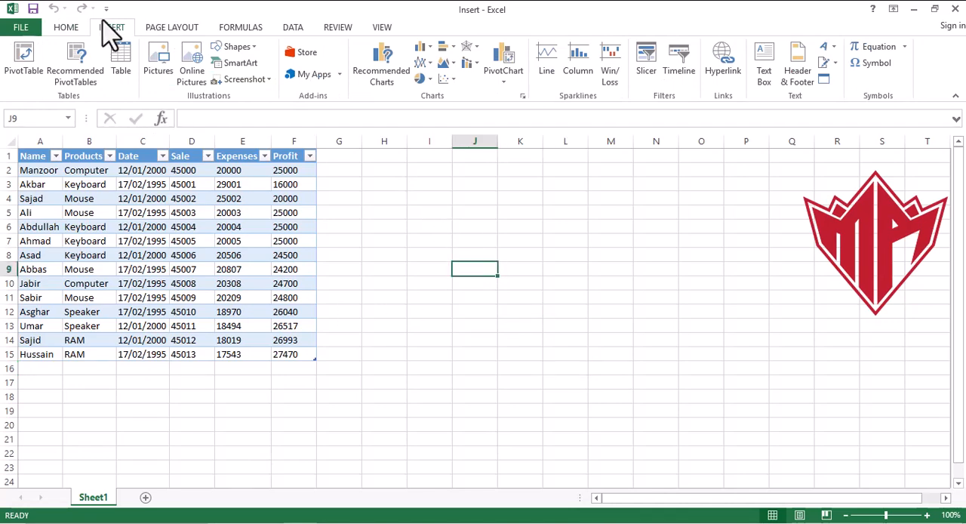
pyautogui.click(167, 78)
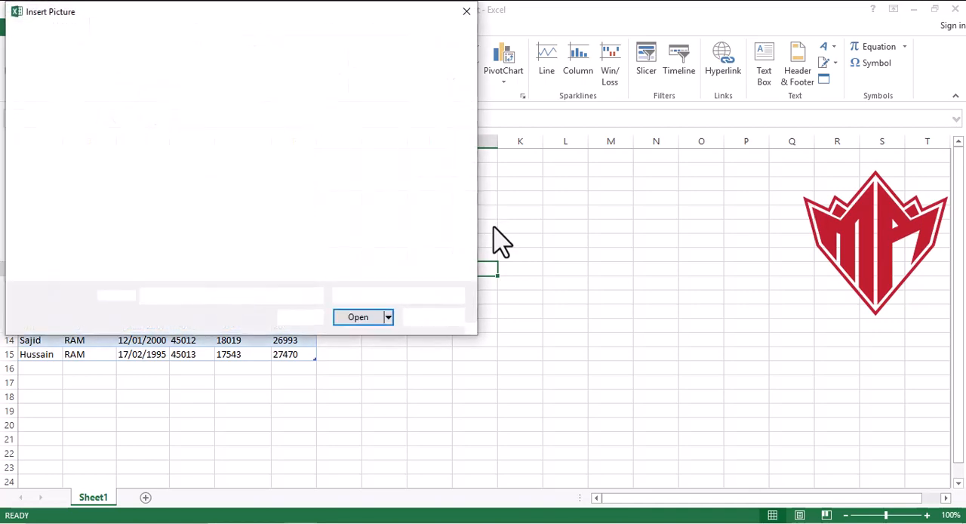
pyautogui.click(84, 258)
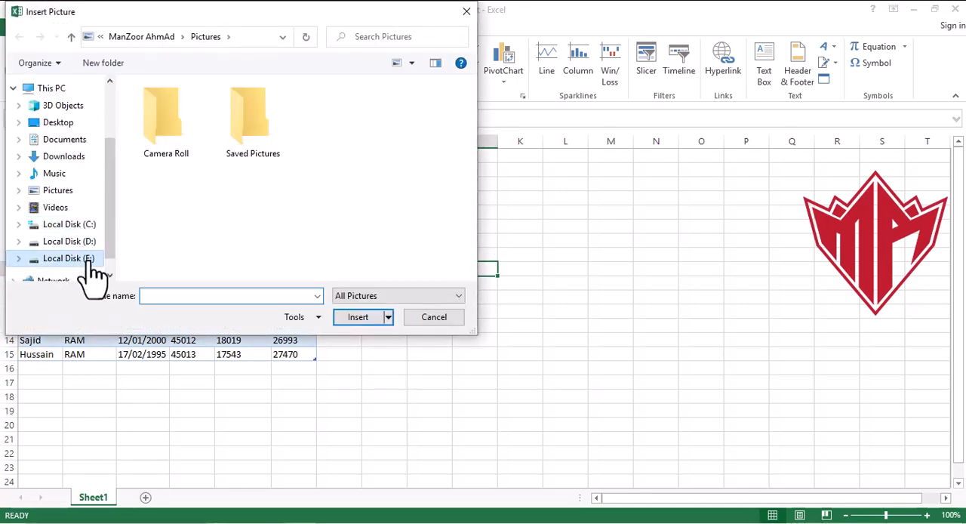
pyautogui.doubleClick(429, 151)
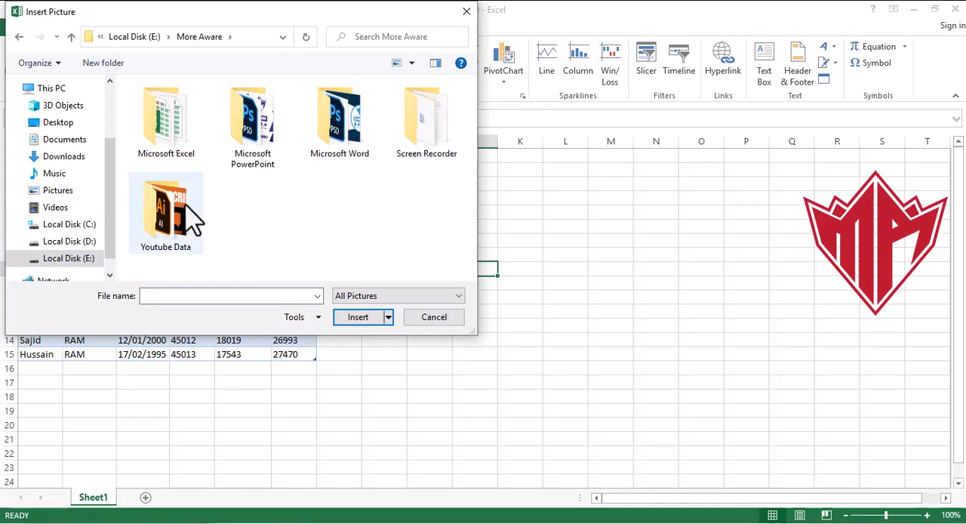
pyautogui.click(190, 211)
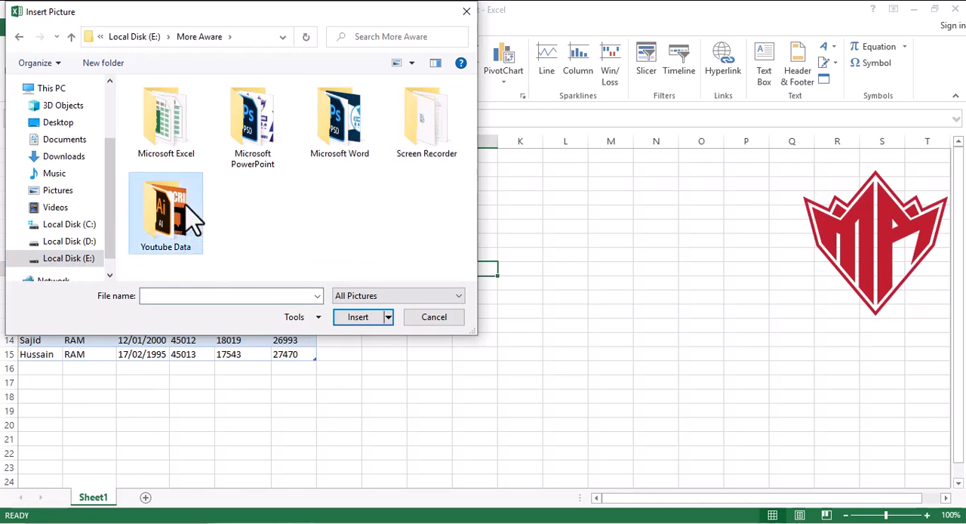
pyautogui.doubleClick(189, 211)
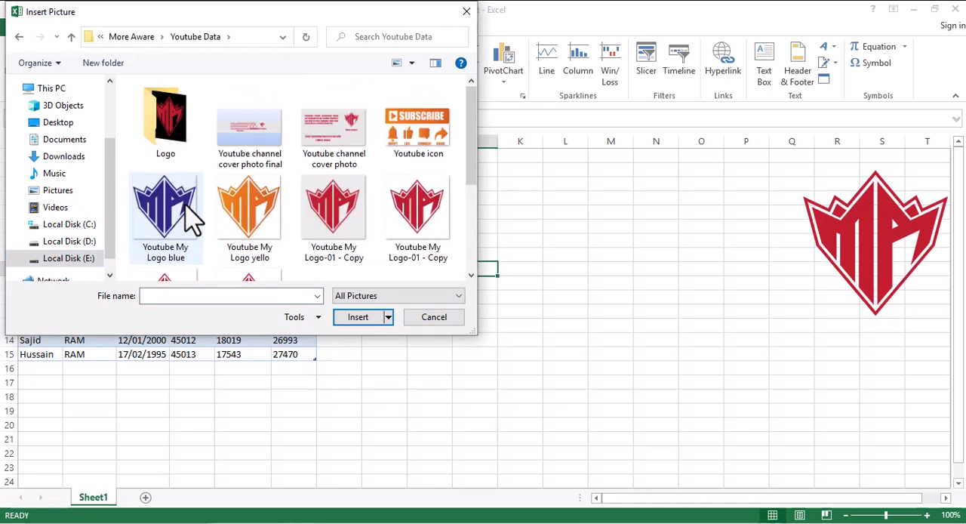
pyautogui.click(412, 215)
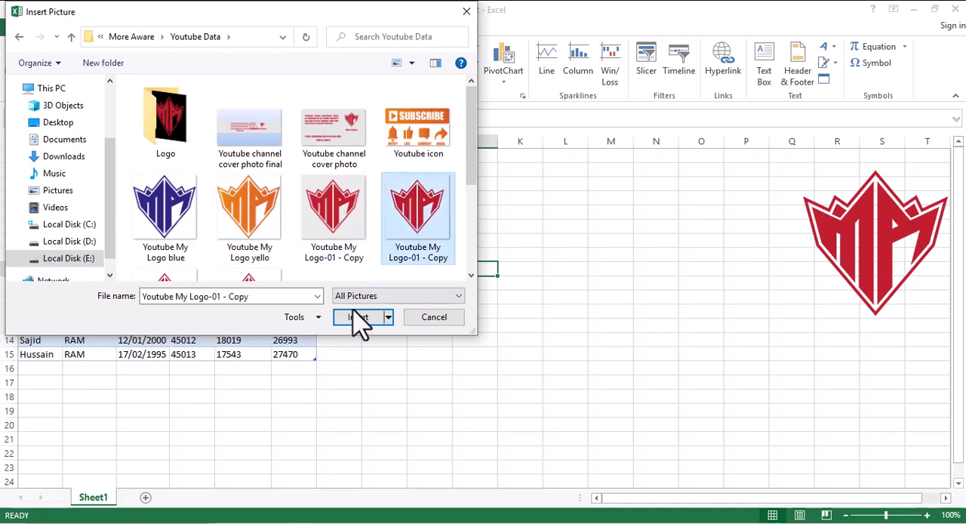
pyautogui.click(355, 317)
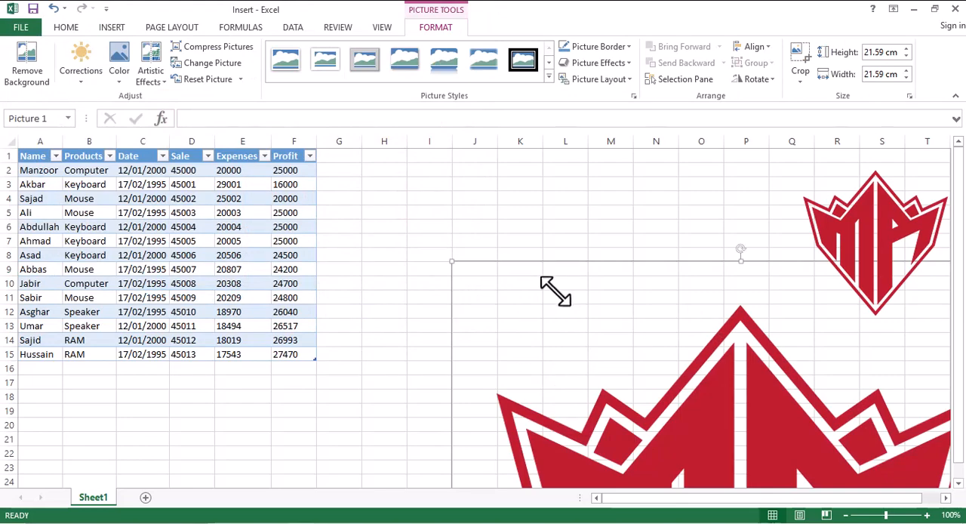
# - Scale the logo picture down to about 6.83 cm square and place it beside the sales table around columns J to M
pyautogui.moveTo(451, 260); pyautogui.dragTo(554, 356)
pyautogui.moveTo(810, 450); pyautogui.dragTo(585, 213)
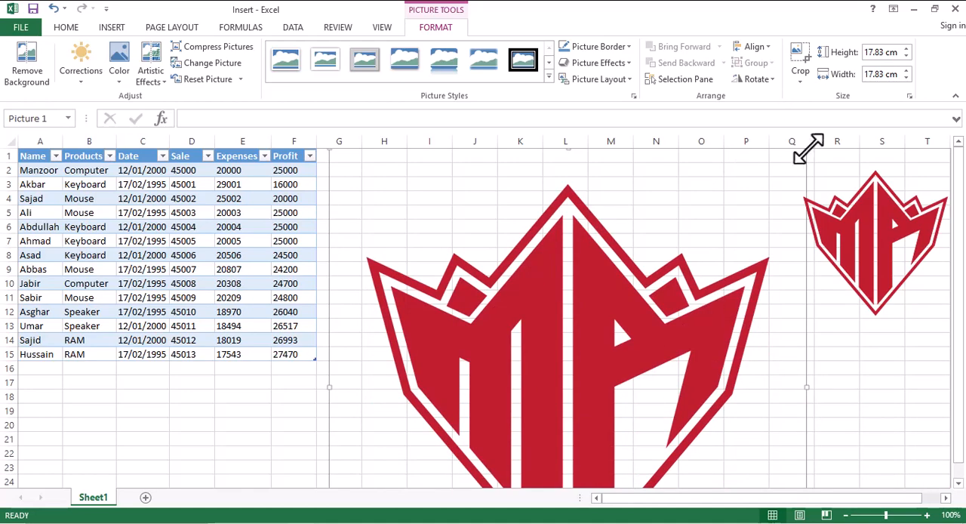
pyautogui.moveTo(806, 149); pyautogui.dragTo(629, 325)
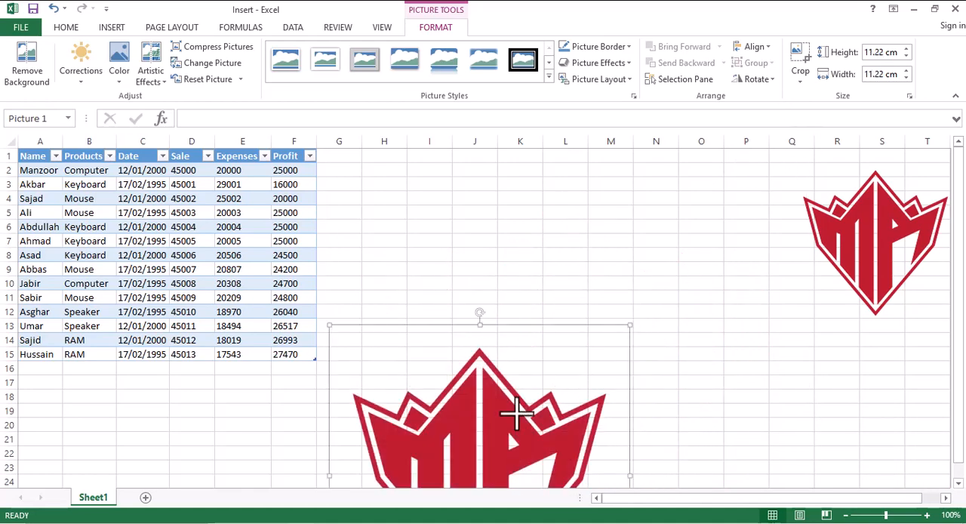
pyautogui.moveTo(495, 422); pyautogui.dragTo(656, 252)
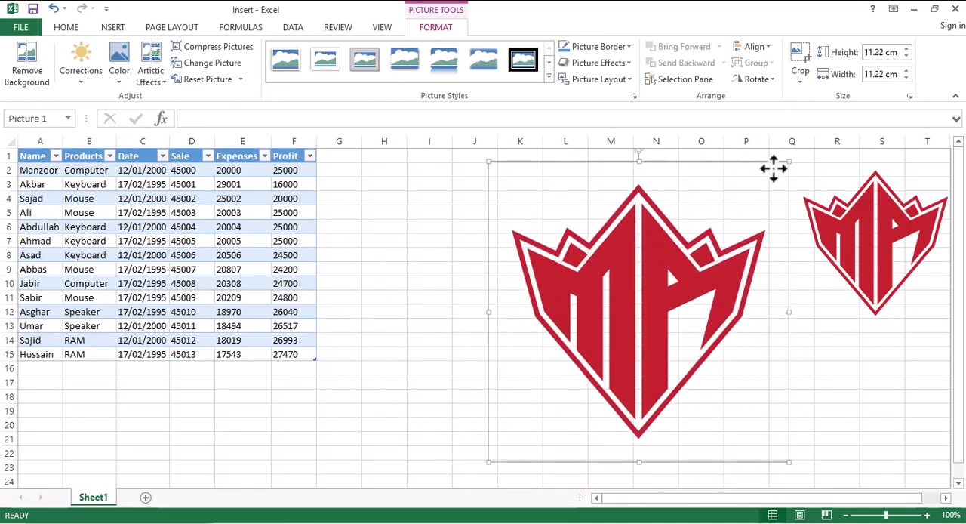
pyautogui.moveTo(787, 160); pyautogui.dragTo(670, 279)
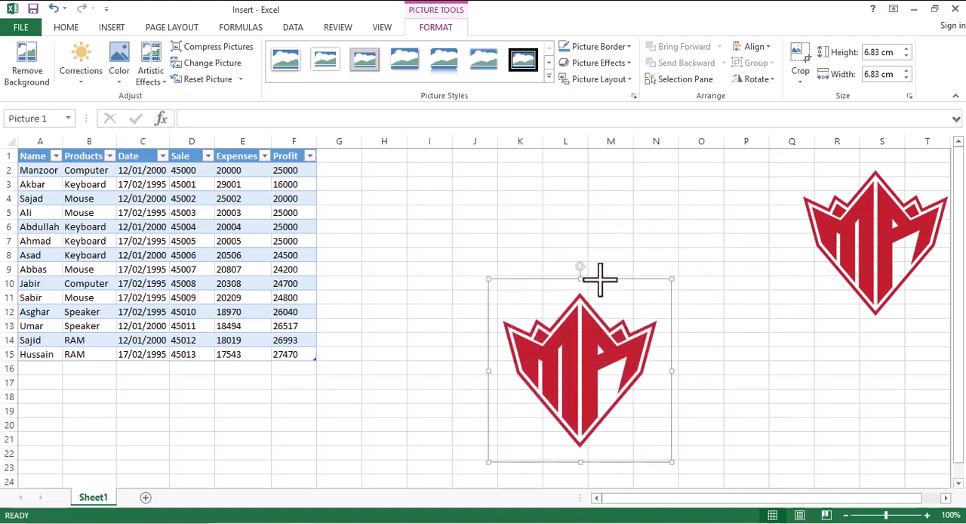
pyautogui.moveTo(584, 338); pyautogui.dragTo(544, 240)
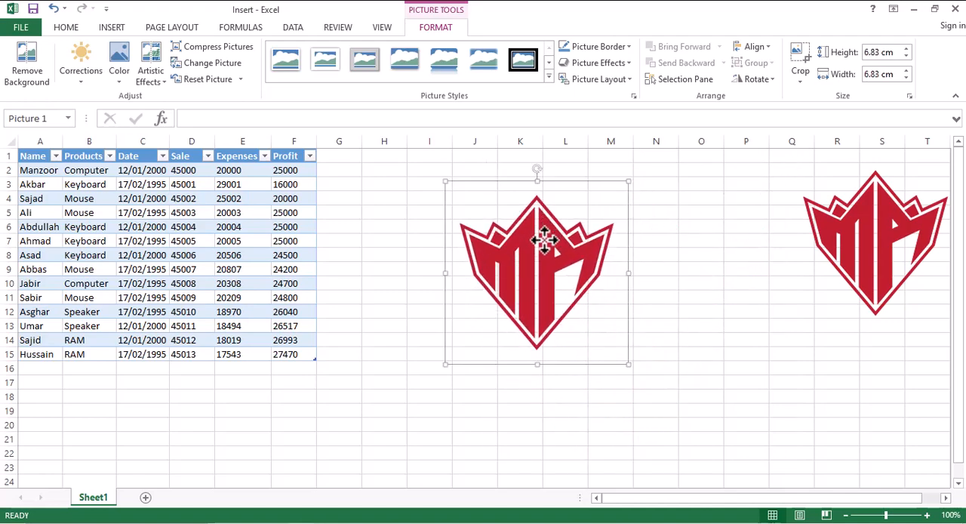
# - Preview the brightness and contrast corrections, recolor variations and artistic effects available for the logo picture
pyautogui.click(86, 82)
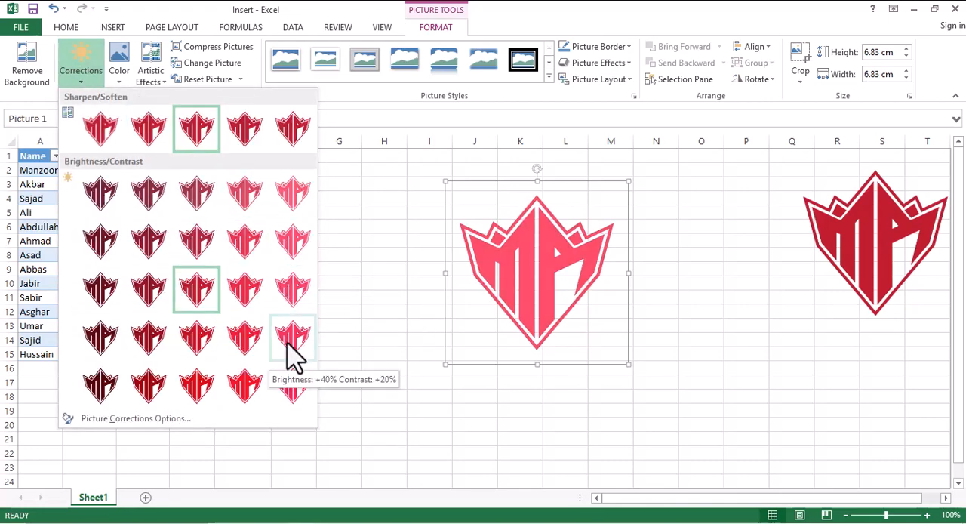
pyautogui.click(121, 89)
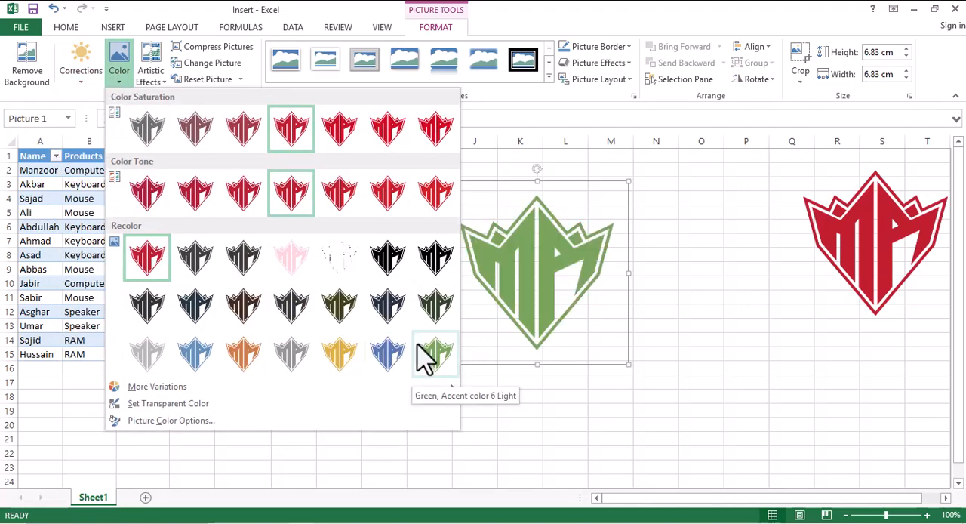
pyautogui.click(160, 83)
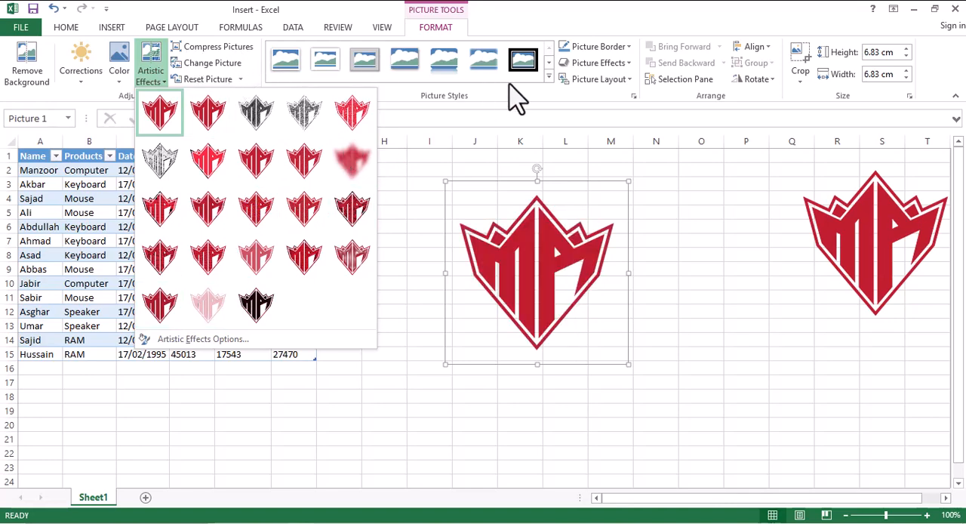
# - Apply the oval metal frame picture style to the logo and color its border dark red
pyautogui.click(549, 79)
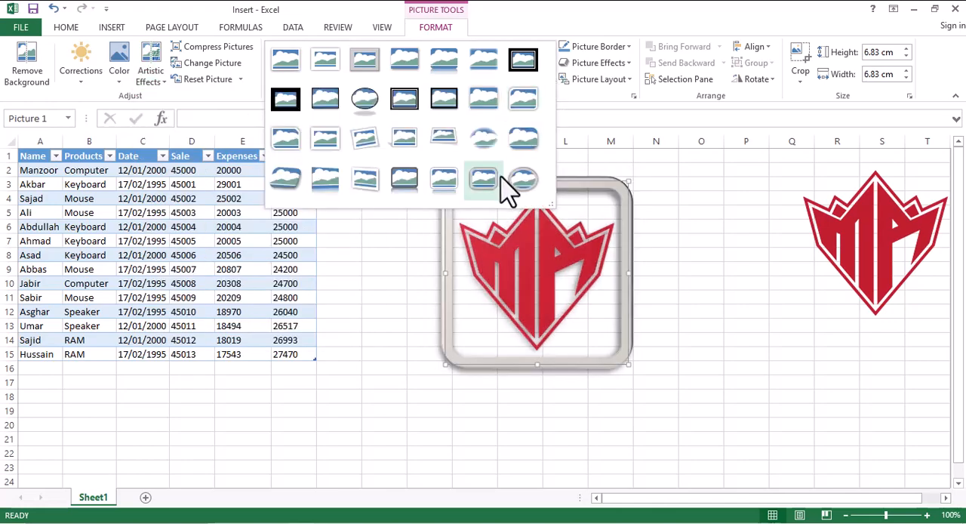
pyautogui.click(528, 187)
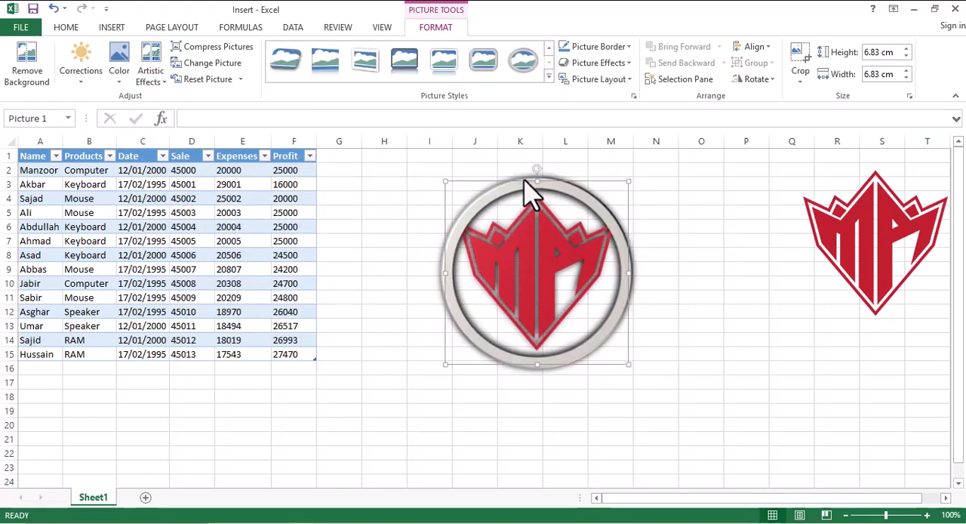
pyautogui.click(630, 49)
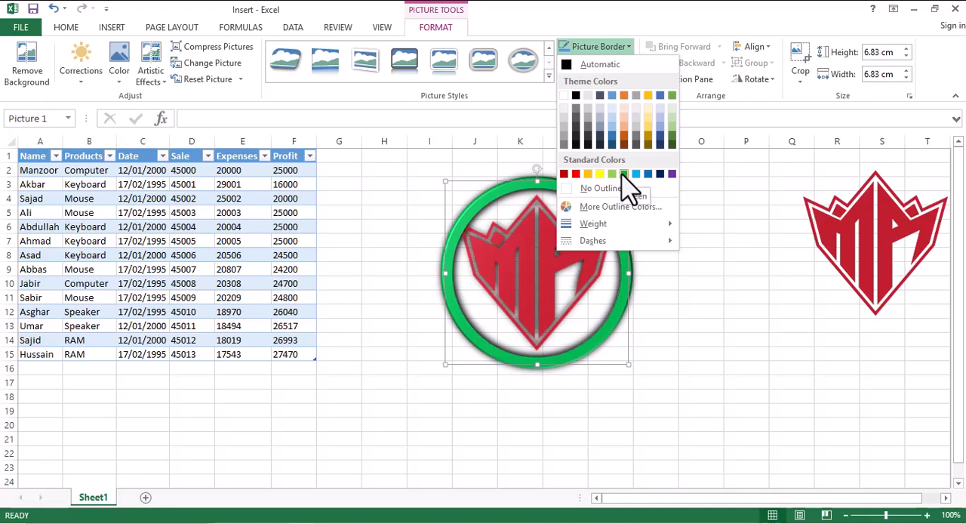
pyautogui.click(565, 174)
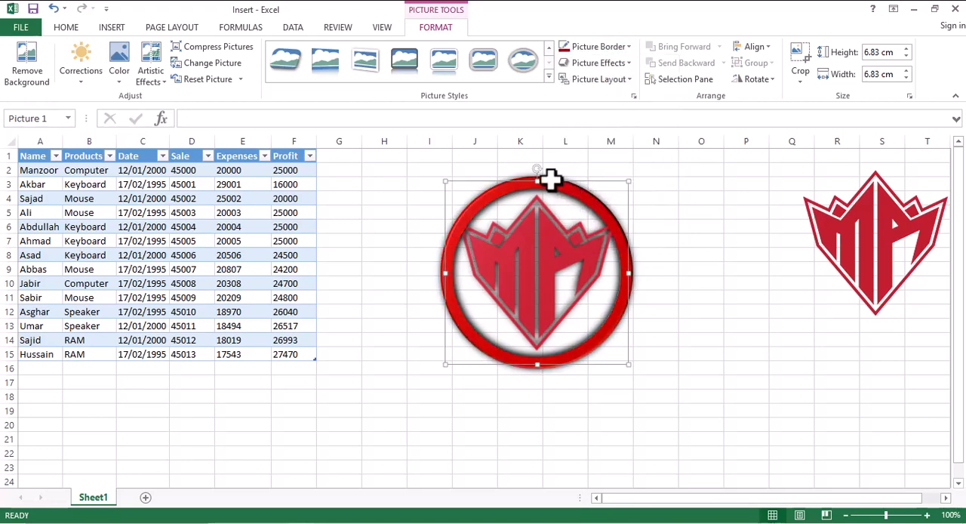
# - Apply a parallel 3-D rotation that lays the framed logo nearly flat, and look over the SmartArt picture layouts
pyautogui.click(634, 64)
pyautogui.moveTo(618, 278)
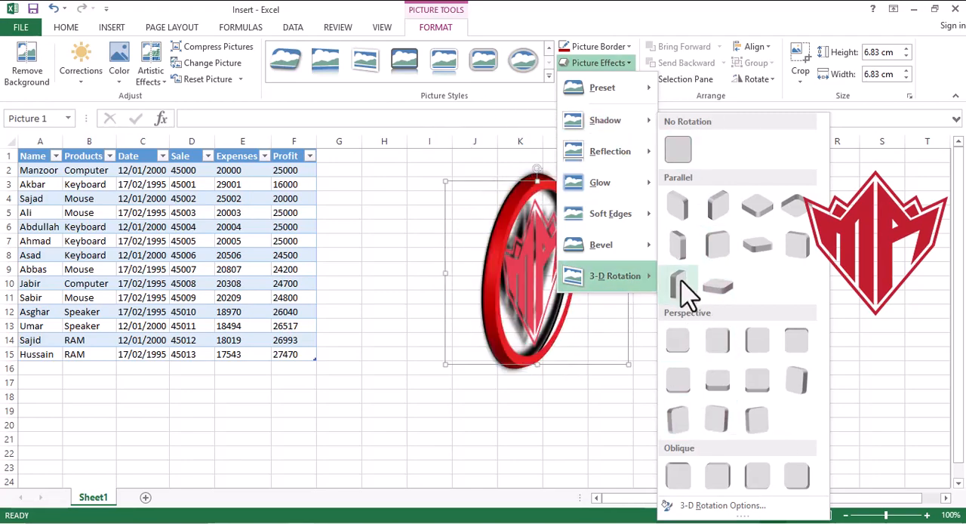
pyautogui.click(752, 253)
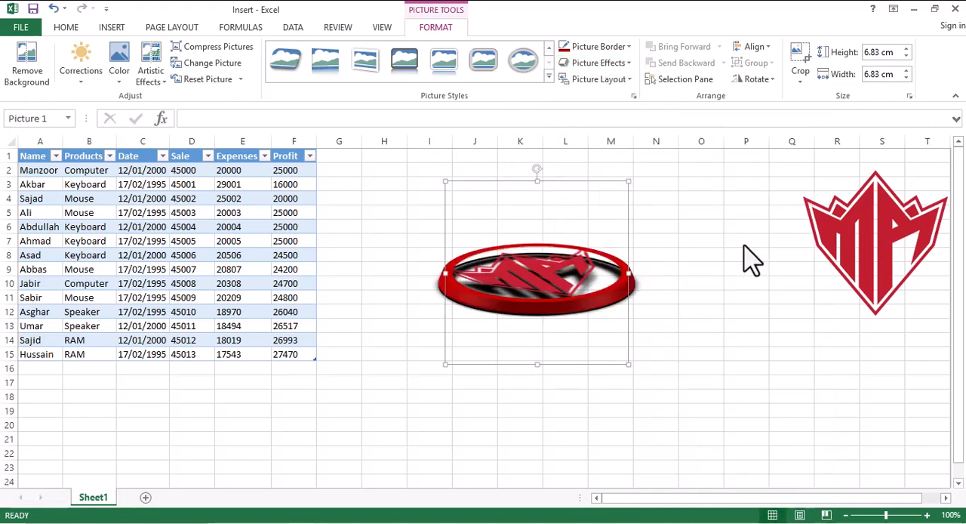
pyautogui.click(632, 80)
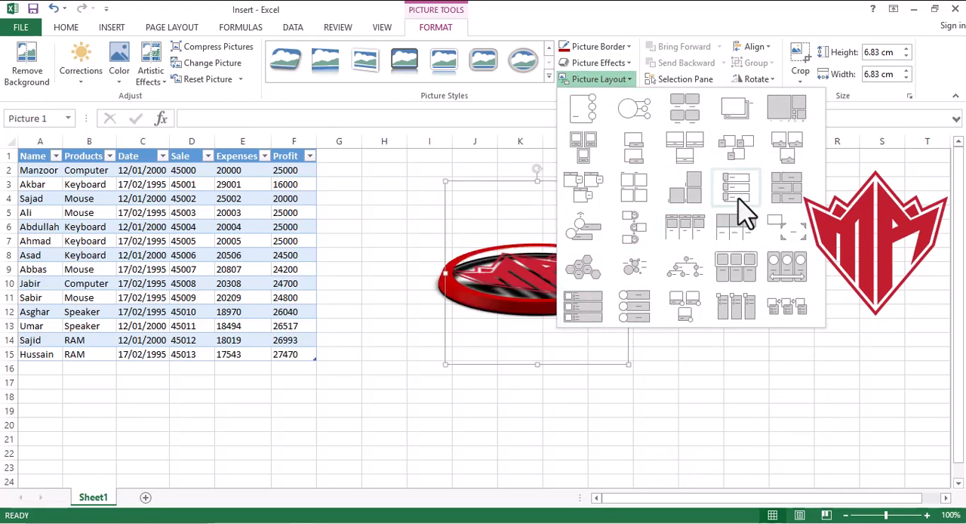
pyautogui.click(704, 430)
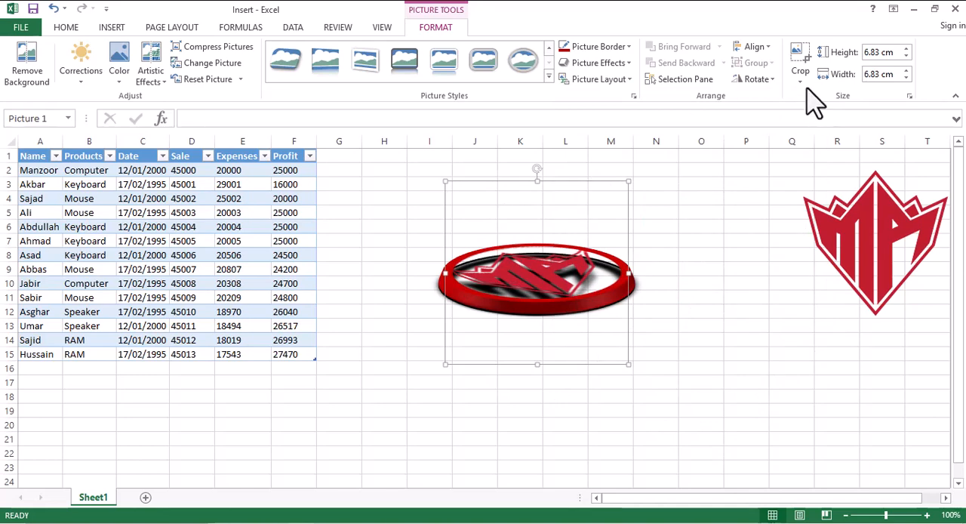
# - Resize the framed logo picture to a height of 2 cm and a width of 2 cm
pyautogui.click(895, 52)
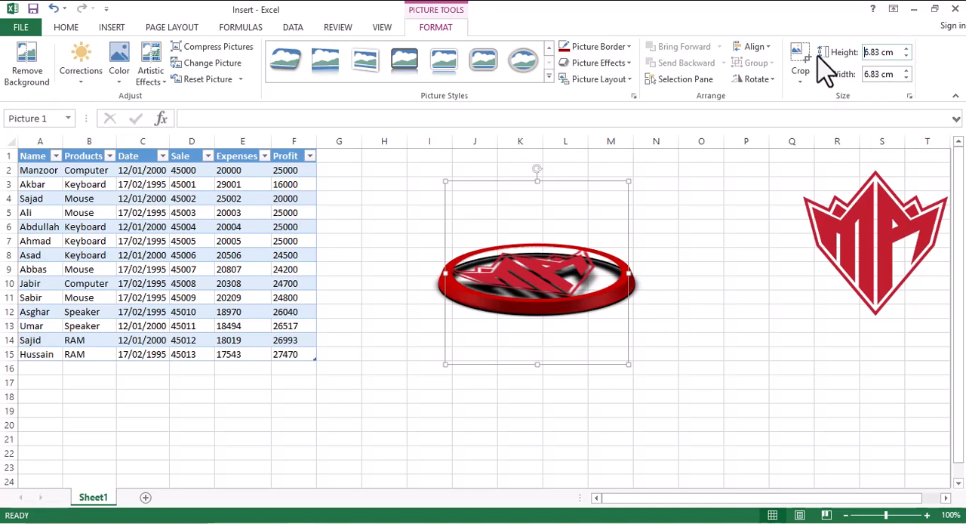
pyautogui.write('2')
pyautogui.click(895, 74)
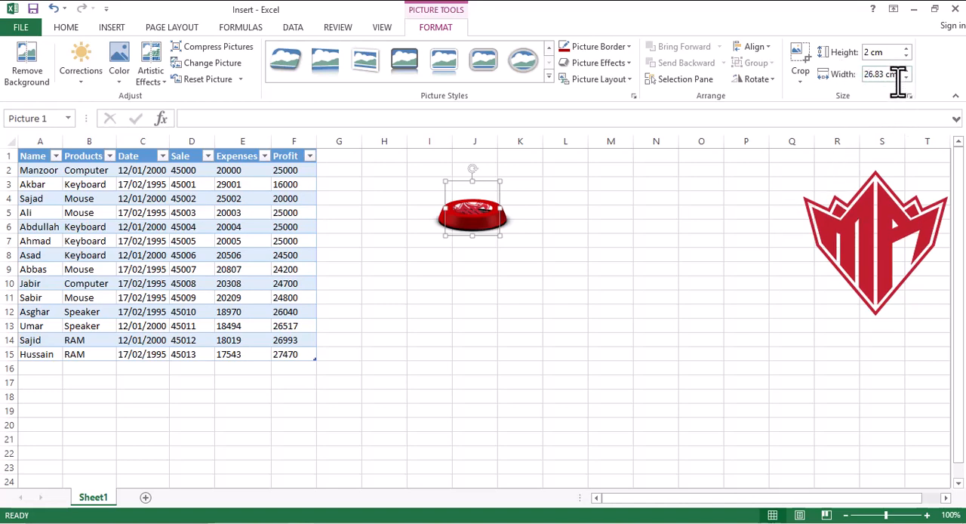
pyautogui.moveTo(897, 73); pyautogui.dragTo(843, 75)
pyautogui.press('Return')
pyautogui.click(672, 255)
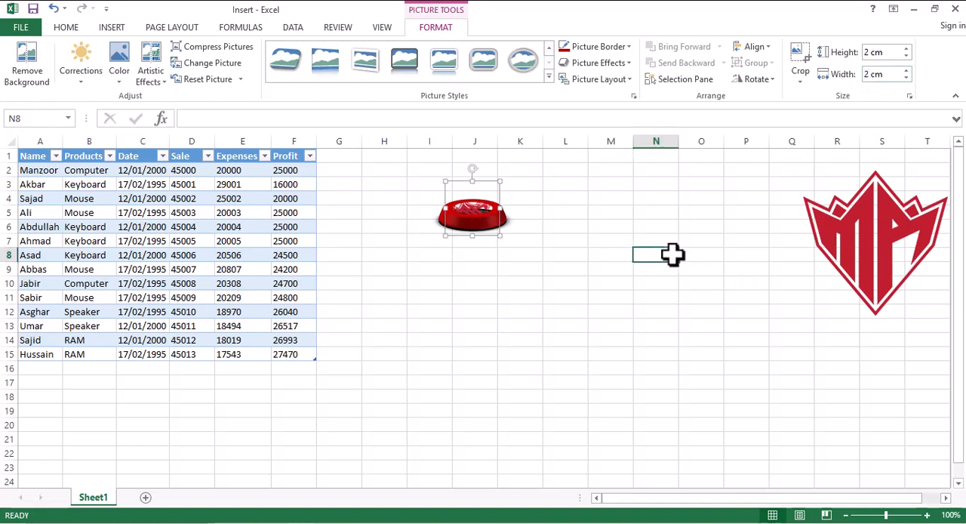
# - Undo the 2 cm resize of the framed logo picture and deselect it
pyautogui.moveTo(492, 211); pyautogui.dragTo(500, 261)
pyautogui.hotkey('ctrl', 'z')
pyautogui.hotkey('ctrl', 'z')
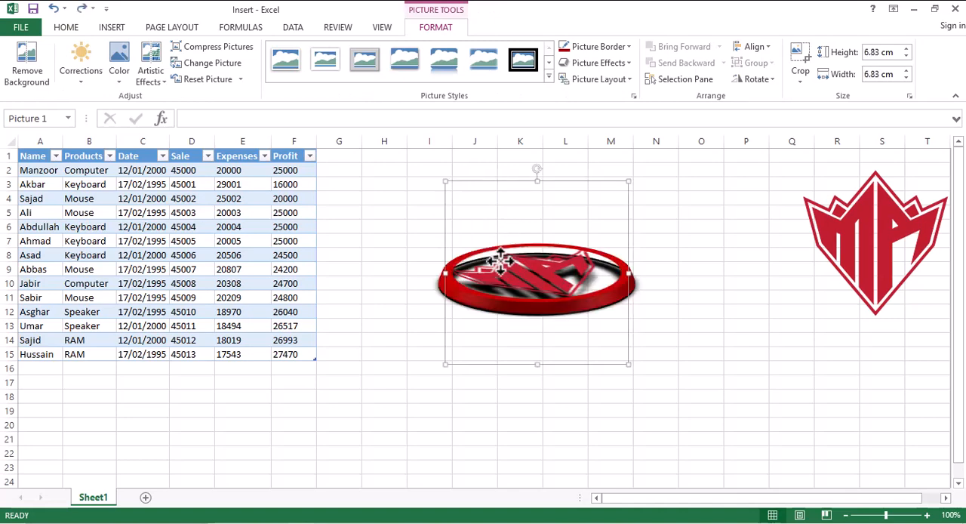
pyautogui.click(712, 285)
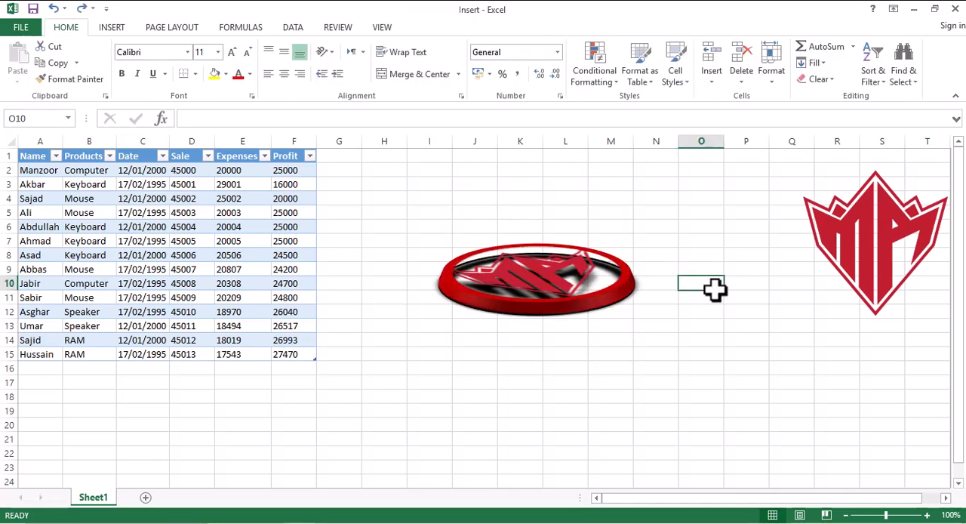
# - Delete the framed logo picture beside the sales table, keeping the plain logo around columns Q to T
pyautogui.click(550, 283)
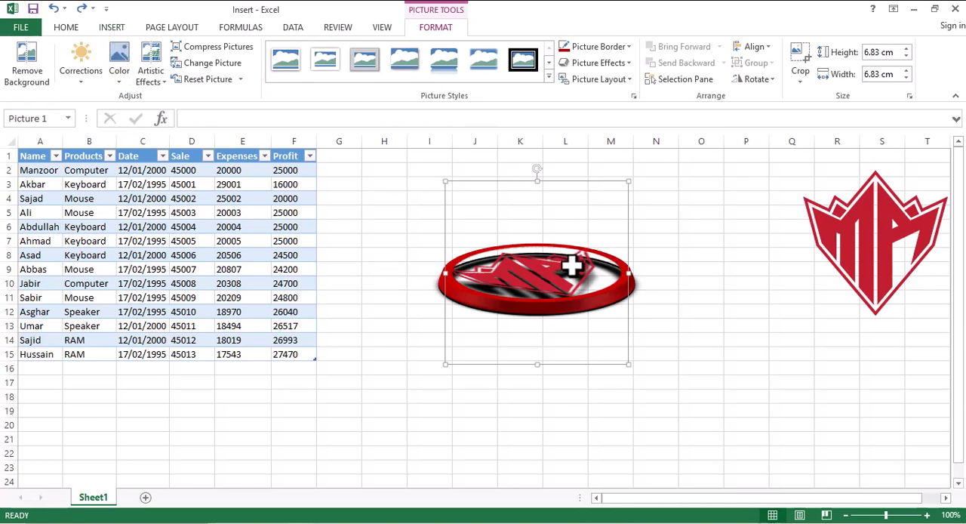
pyautogui.click(112, 30)
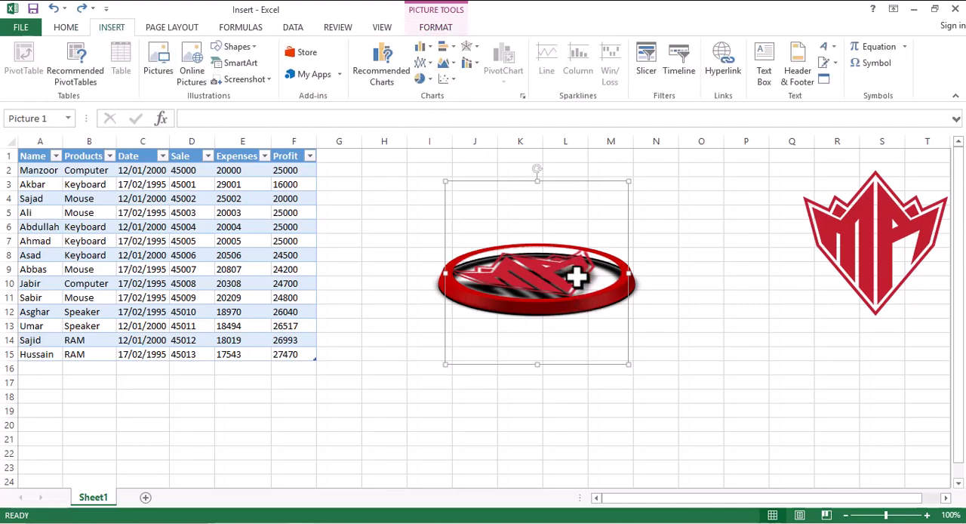
pyautogui.press('Delete')
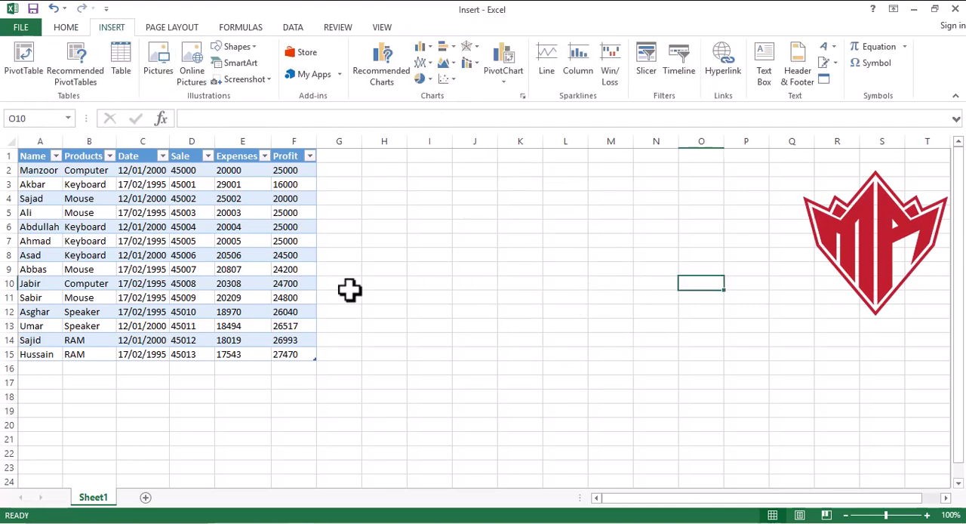
pyautogui.click(507, 289)
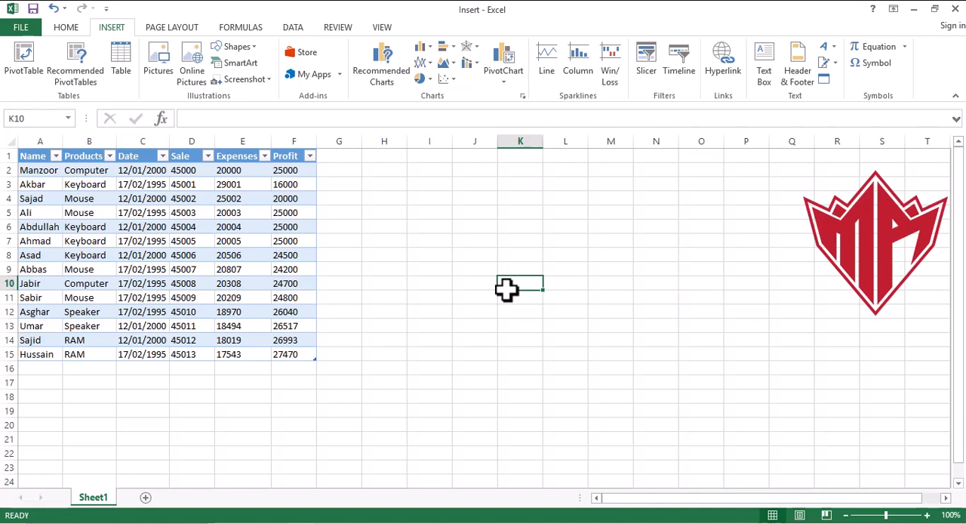
pyautogui.click(601, 308)
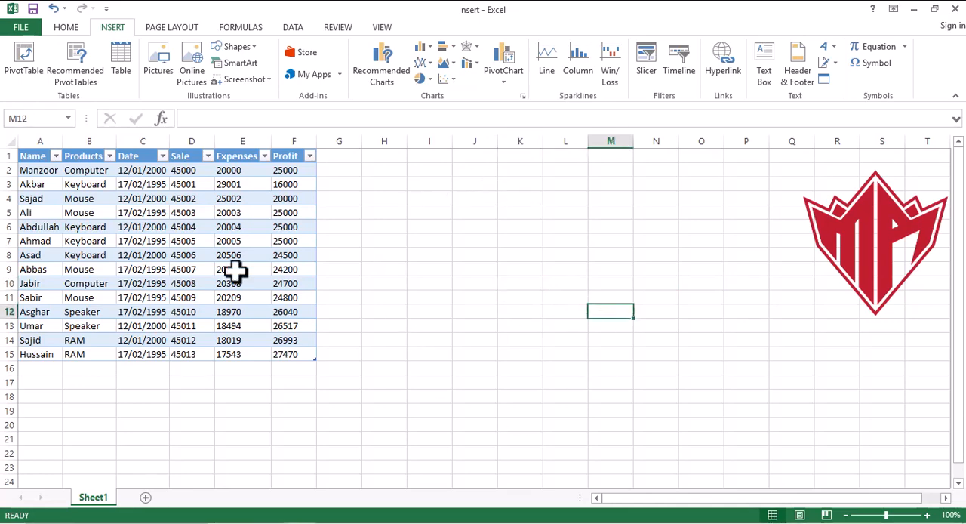
# - Draw a Snip and Round Single Corner Rectangle about 4.87 cm high and 9.5 cm wide across columns J to P, from row 8 down
pyautogui.click(249, 48)
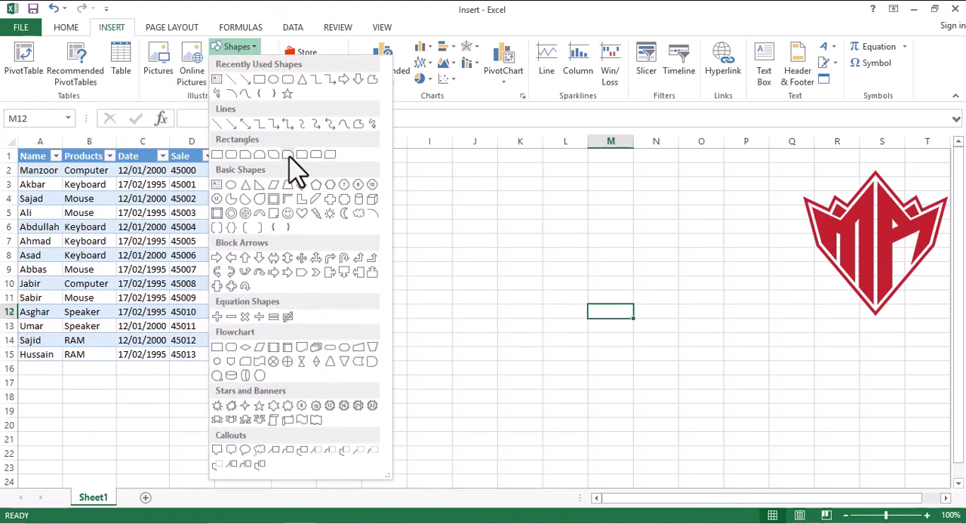
pyautogui.click(287, 155)
pyautogui.moveTo(487, 252)
pyautogui.mouseDown()
pyautogui.moveTo(747, 370)
pyautogui.moveTo(741, 382)
pyautogui.mouseUp()
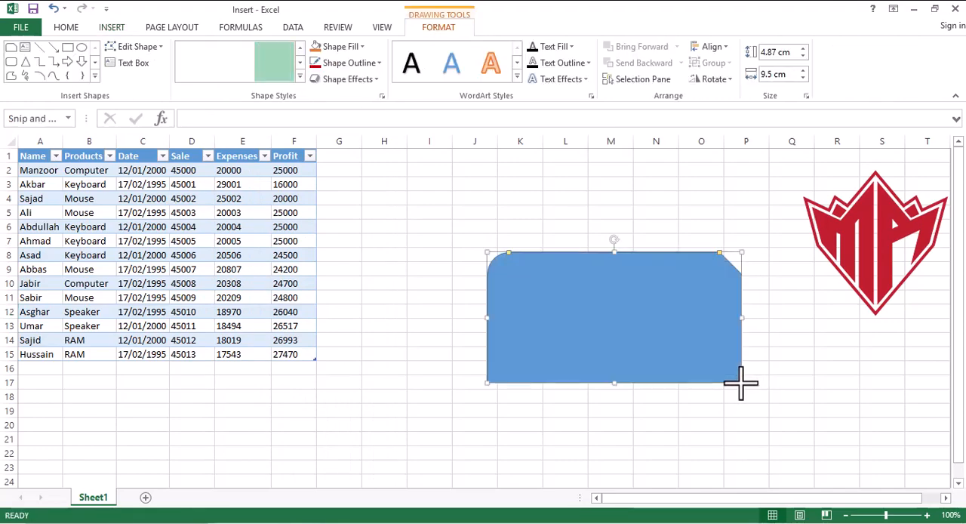
# - Apply the intense gold shape style to the rectangle and change its fill to the green theme color
pyautogui.click(300, 76)
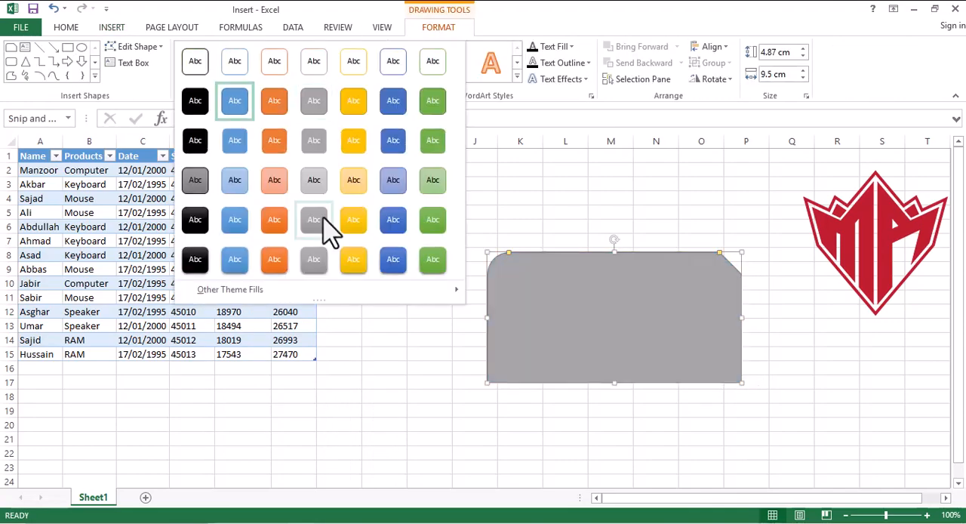
pyautogui.click(360, 267)
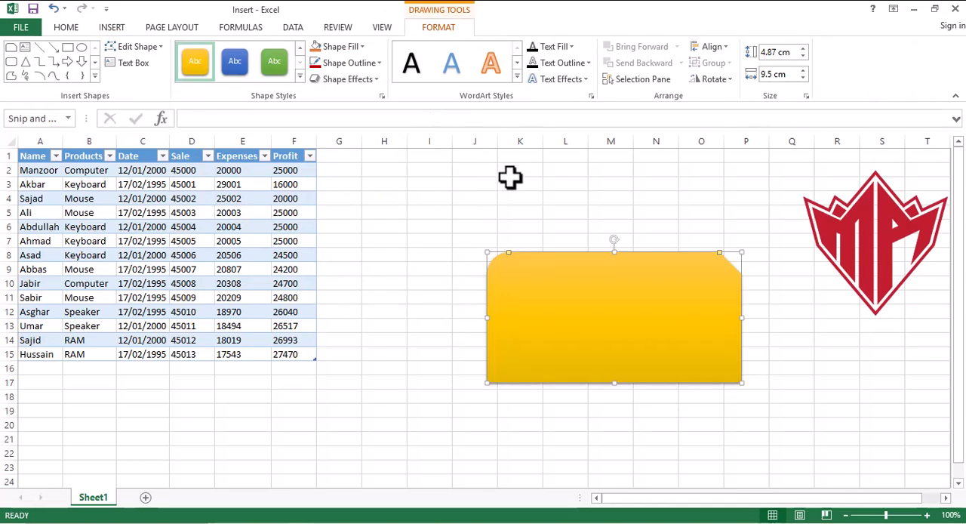
pyautogui.click(360, 47)
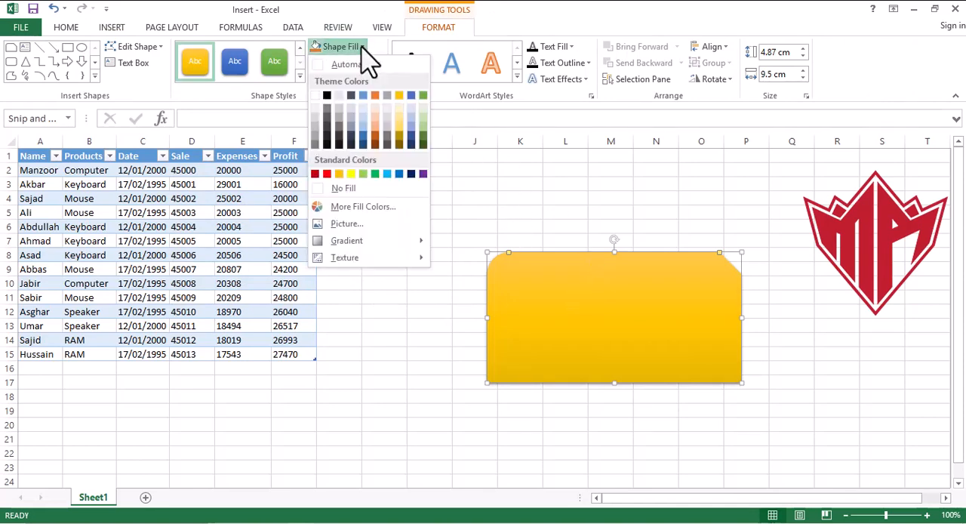
pyautogui.click(422, 95)
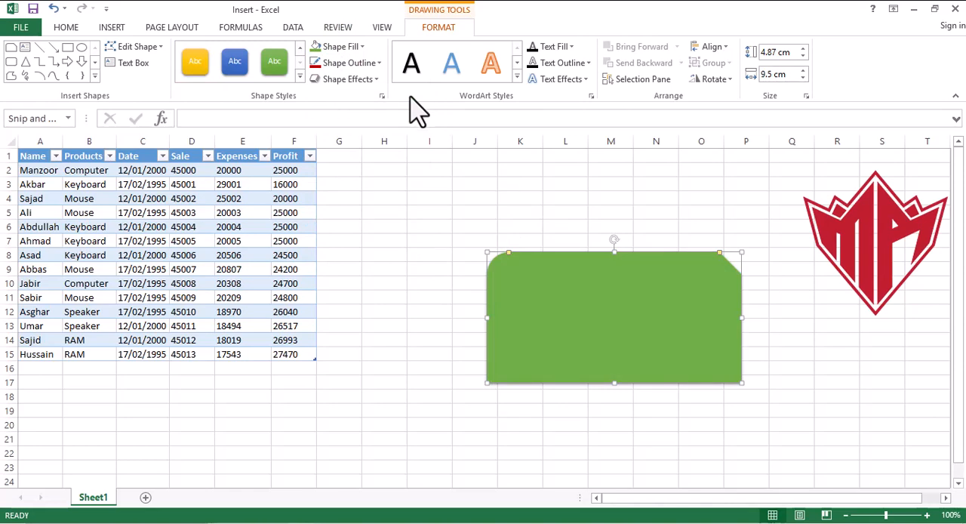
# - Format the green rectangle's outline as a red, 6 pt dashed line
pyautogui.click(377, 65)
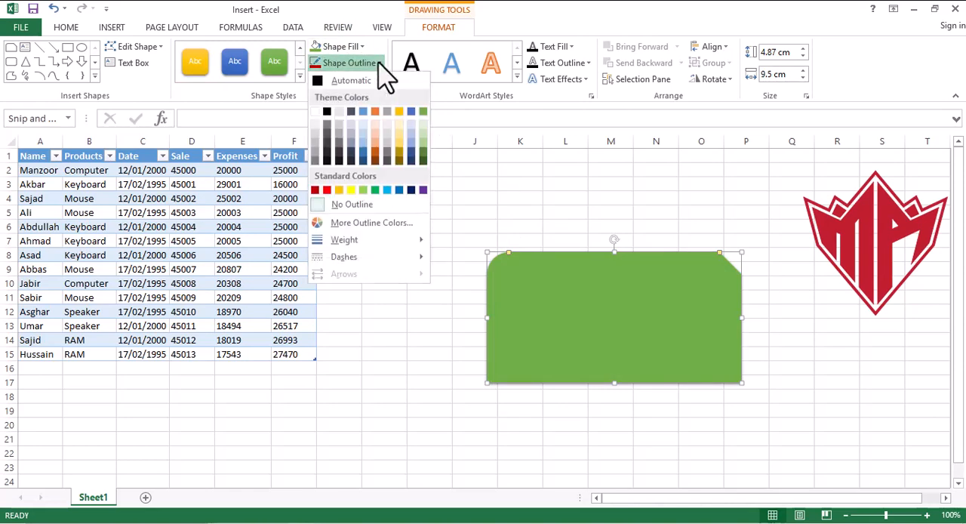
pyautogui.click(326, 189)
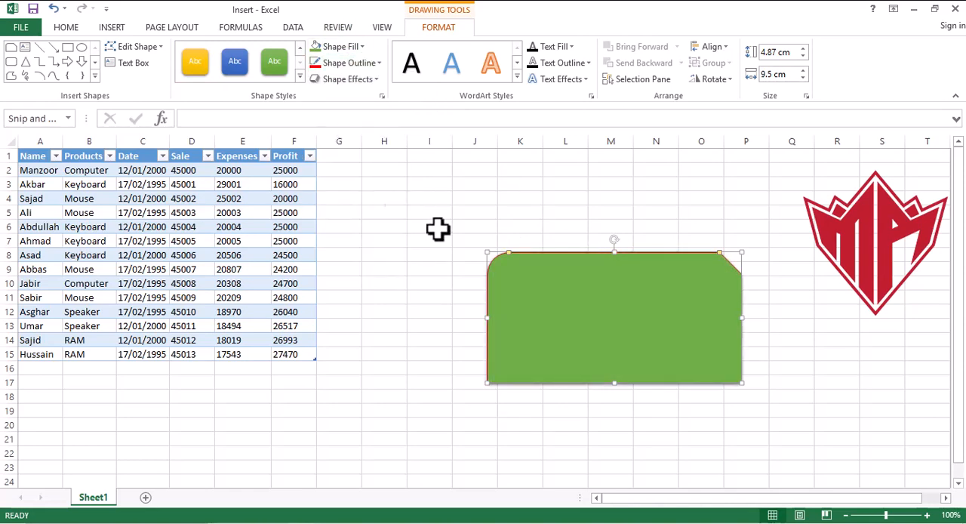
pyautogui.click(379, 63)
pyautogui.moveTo(366, 243)
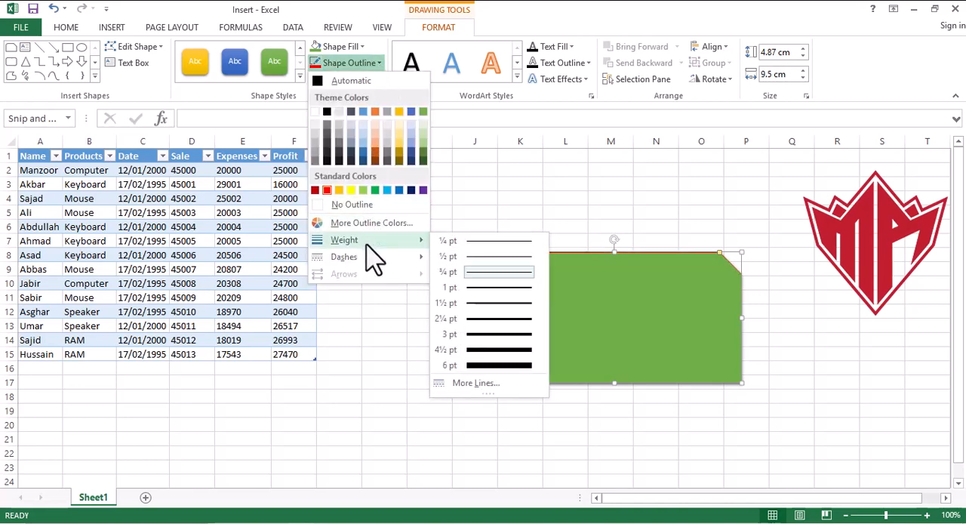
pyautogui.click(503, 365)
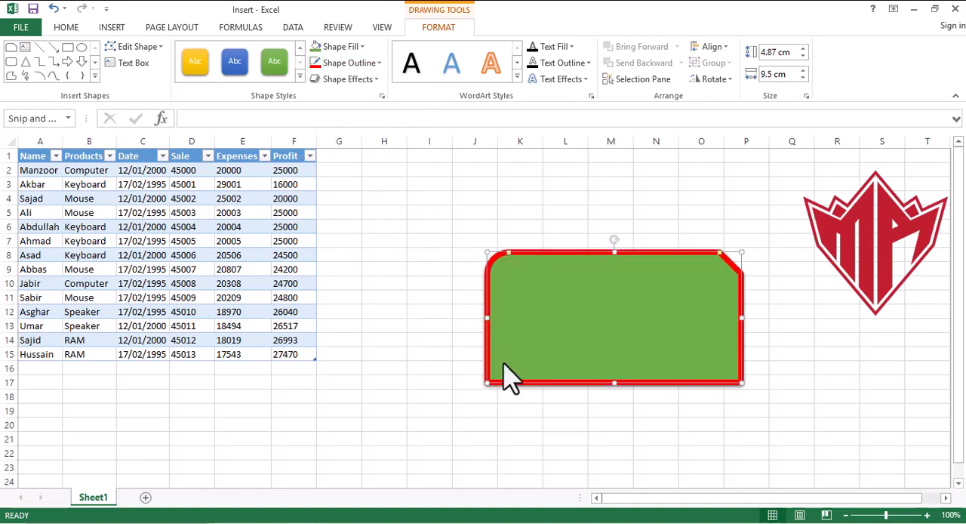
pyautogui.click(377, 63)
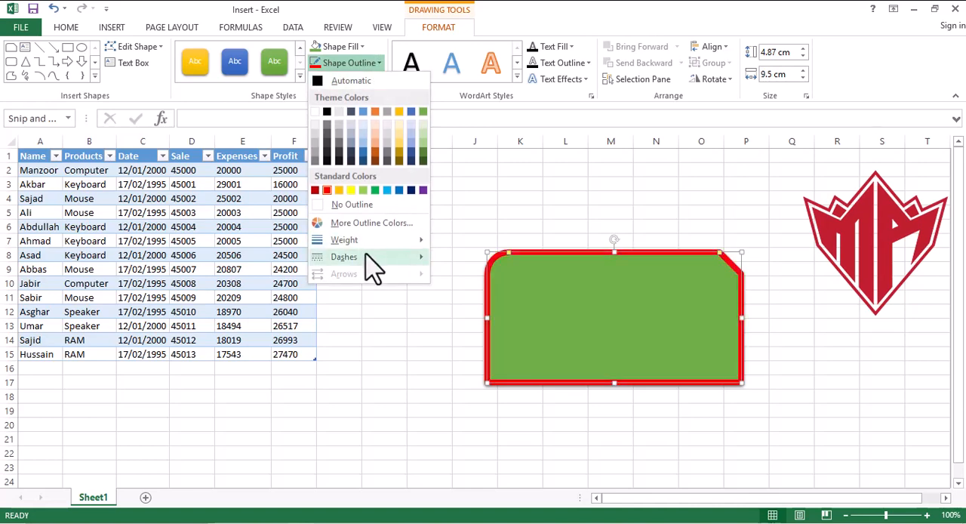
pyautogui.moveTo(366, 257)
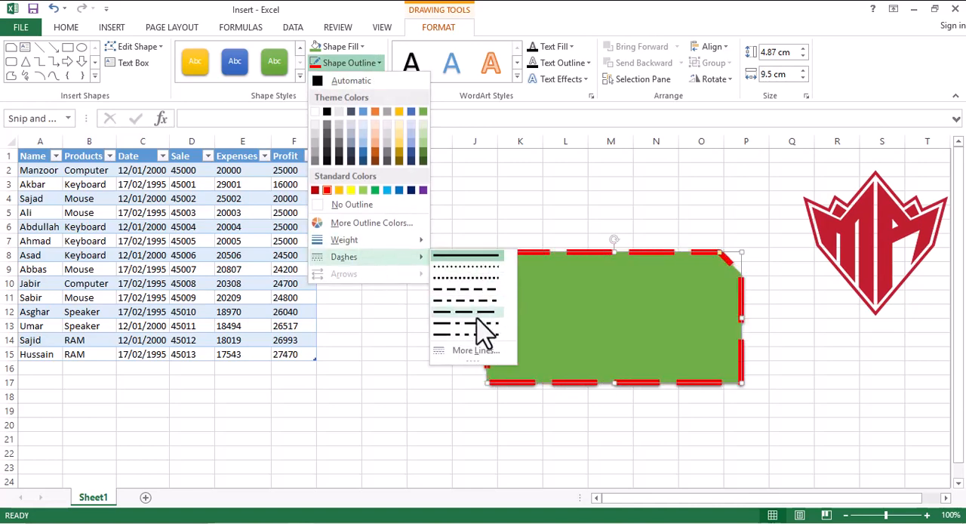
pyautogui.click(479, 289)
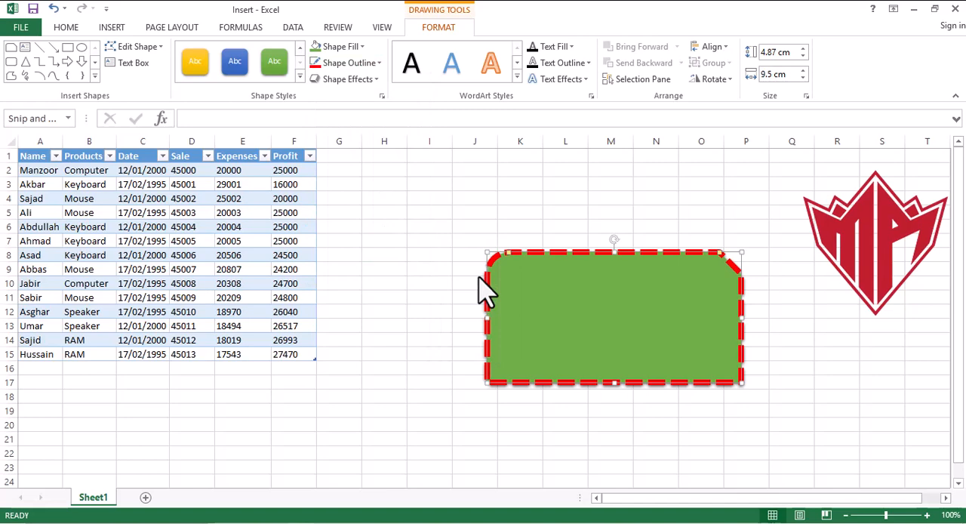
# - Look over the bevel and 3-D rotation effects for the green rectangle, and apply the dark patterned WordArt style to it
pyautogui.click(377, 81)
pyautogui.moveTo(377, 265)
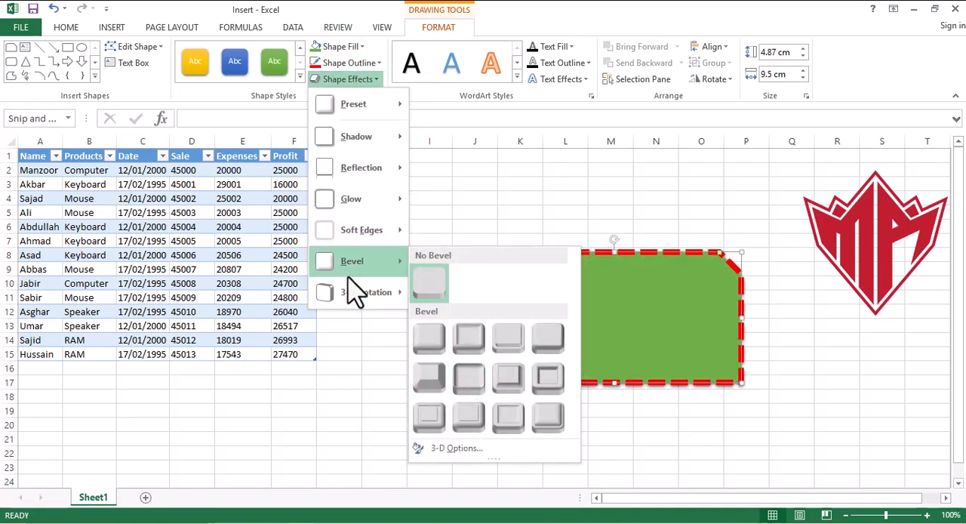
pyautogui.moveTo(366, 296)
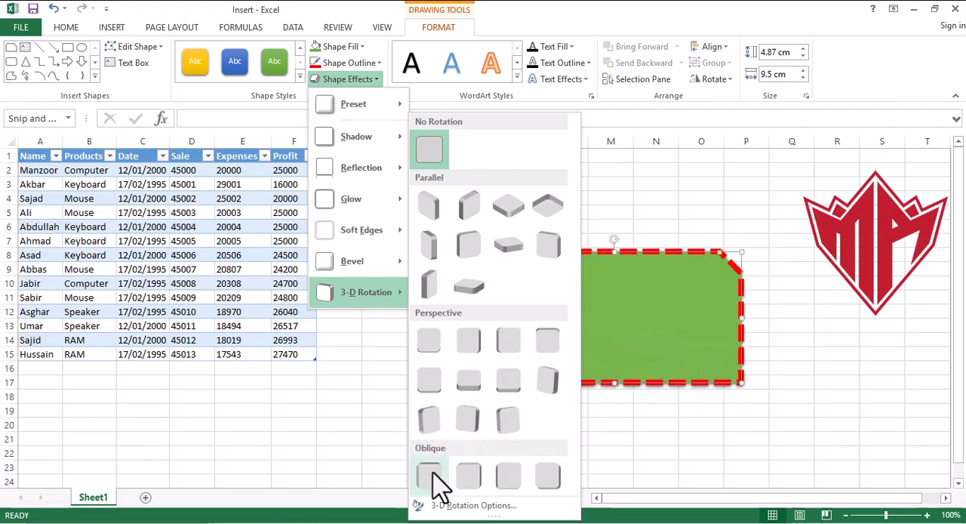
pyautogui.click(749, 332)
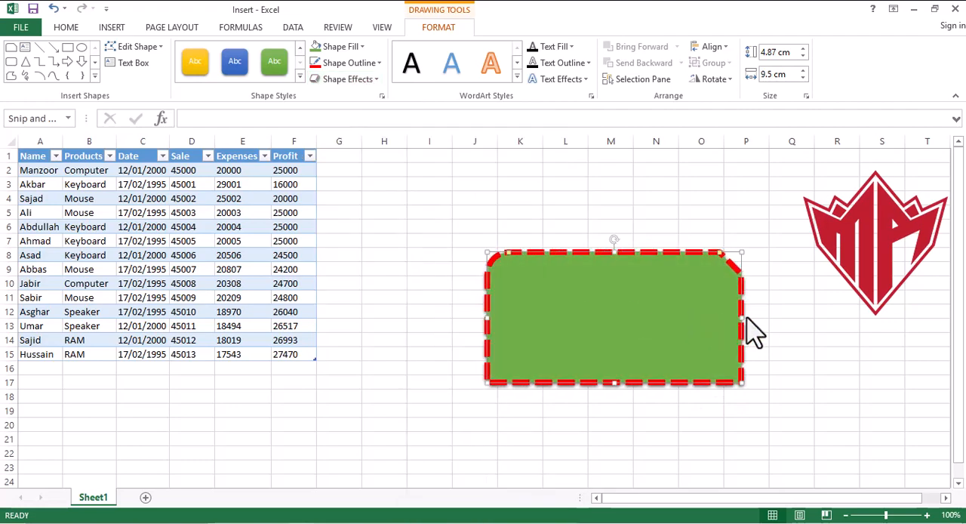
pyautogui.click(517, 78)
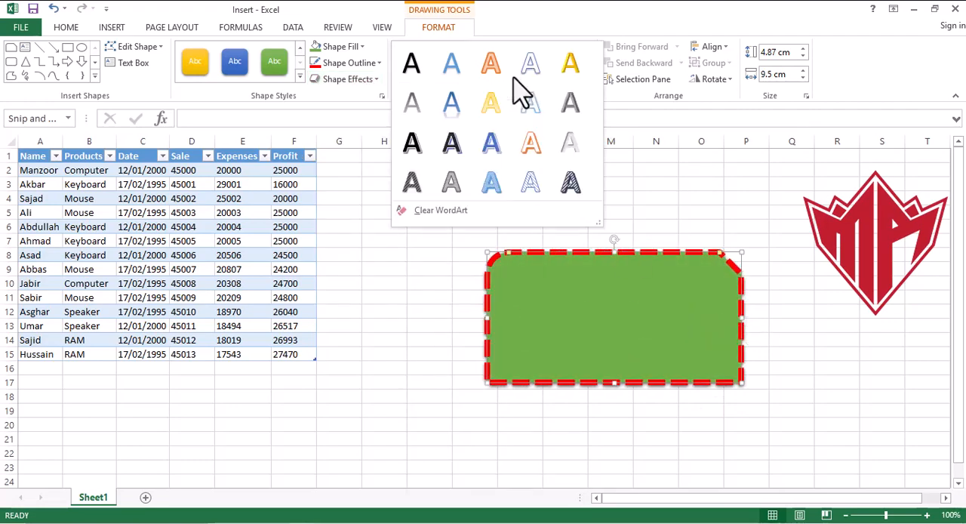
pyautogui.click(569, 184)
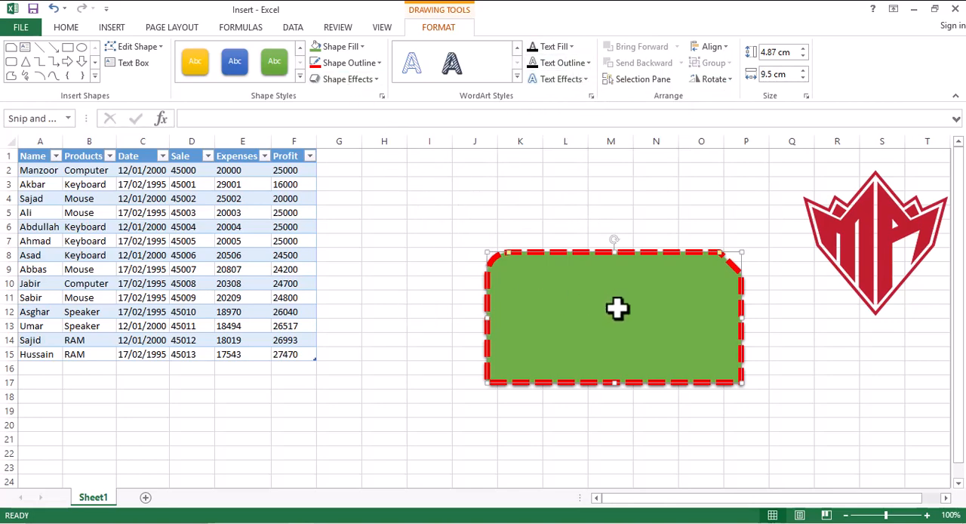
# - Insert a tall text box reading "More Aware" between the sales table and the green shape, spanning about rows 4 to 17
pyautogui.click(121, 65)
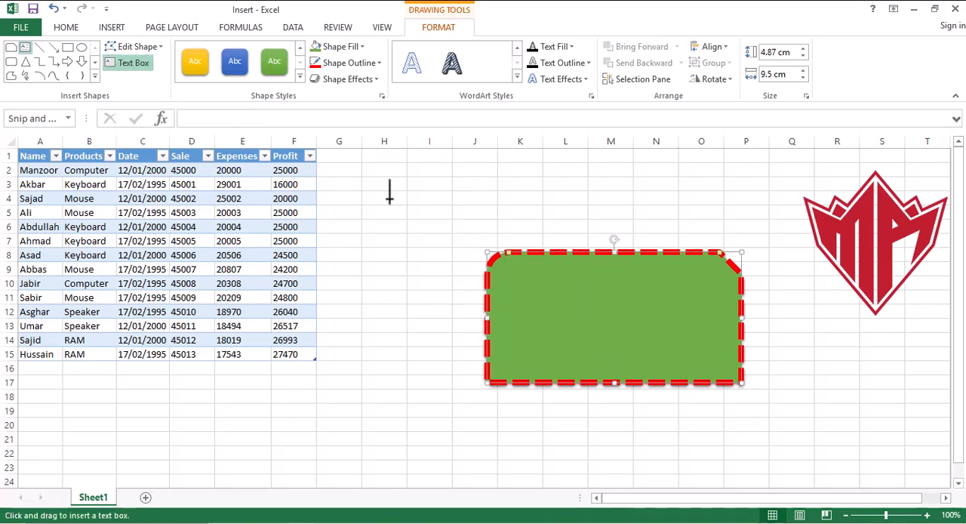
pyautogui.moveTo(390, 199); pyautogui.dragTo(479, 382)
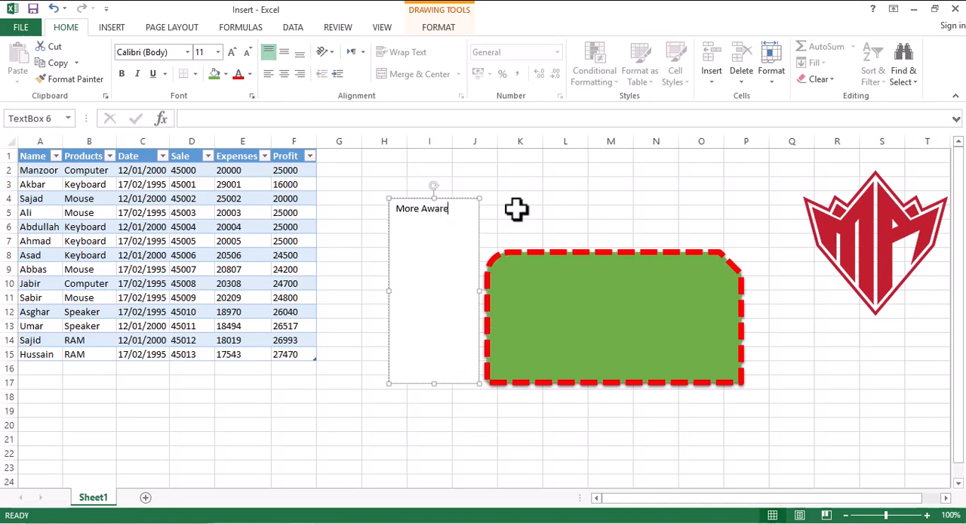
pyautogui.click(545, 215)
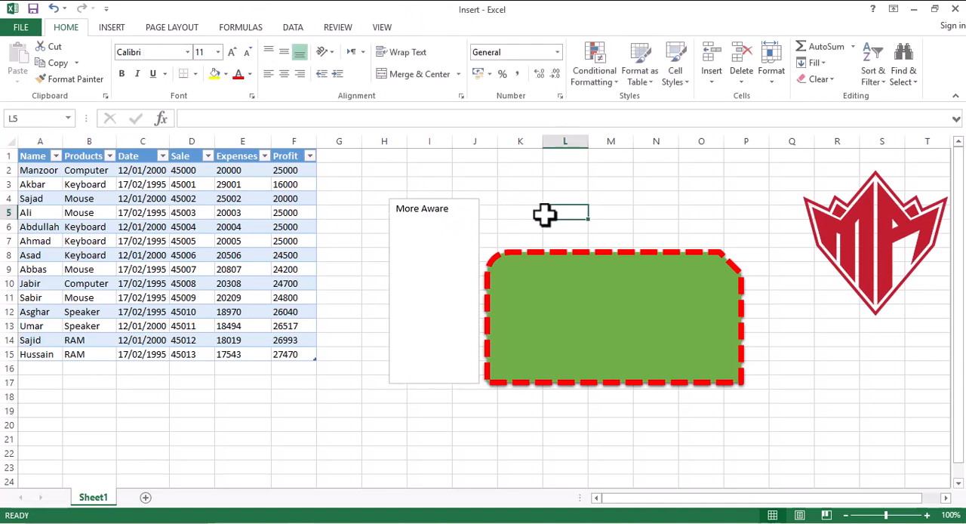
# - Fill the "More Aware" text box with dark gray from the theme colors and set its text color to white
pyautogui.click(457, 209)
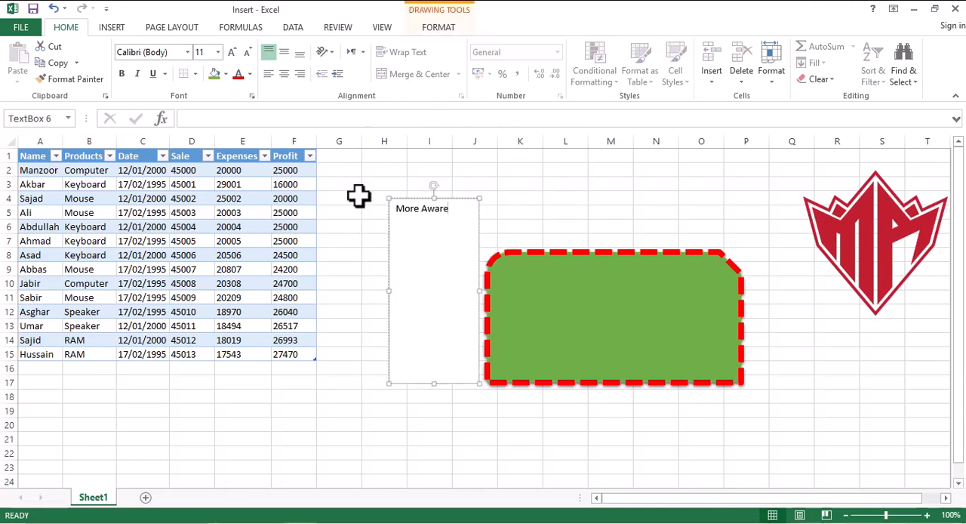
pyautogui.click(226, 73)
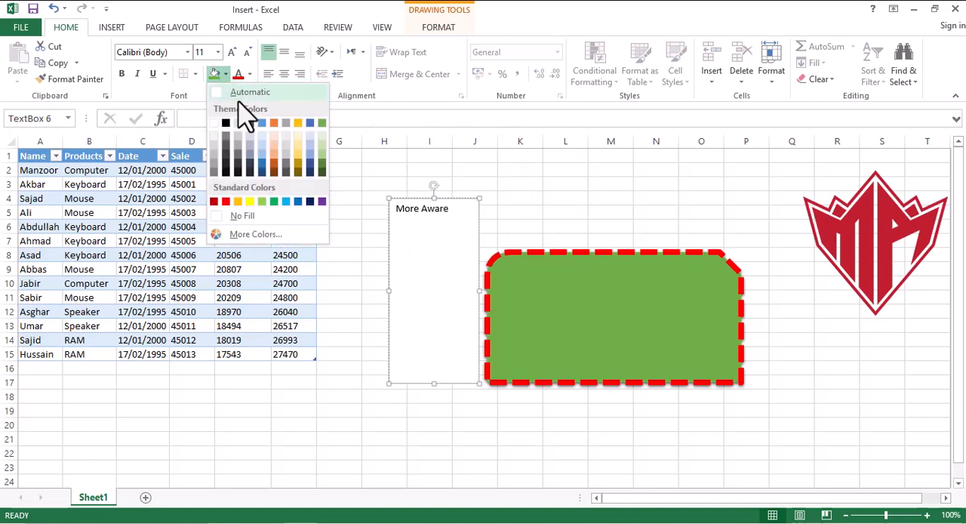
pyautogui.click(291, 166)
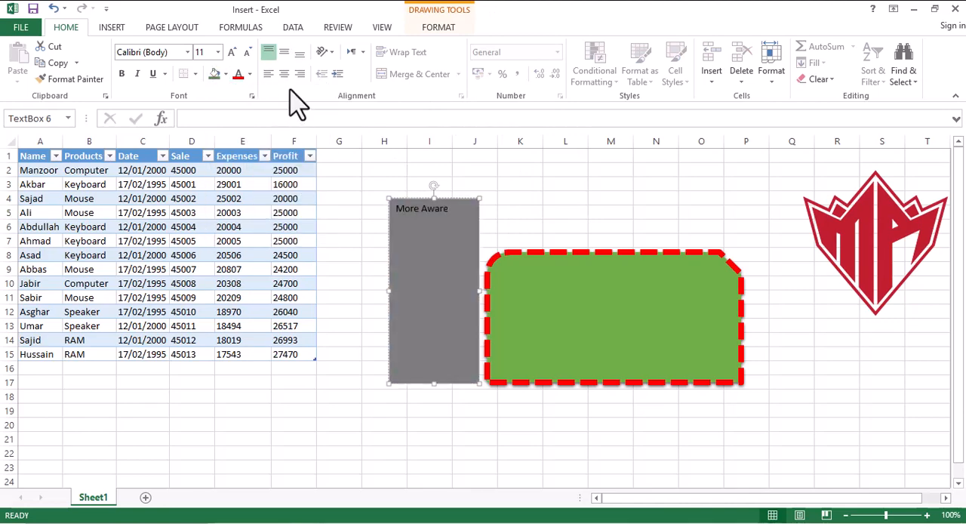
pyautogui.click(251, 74)
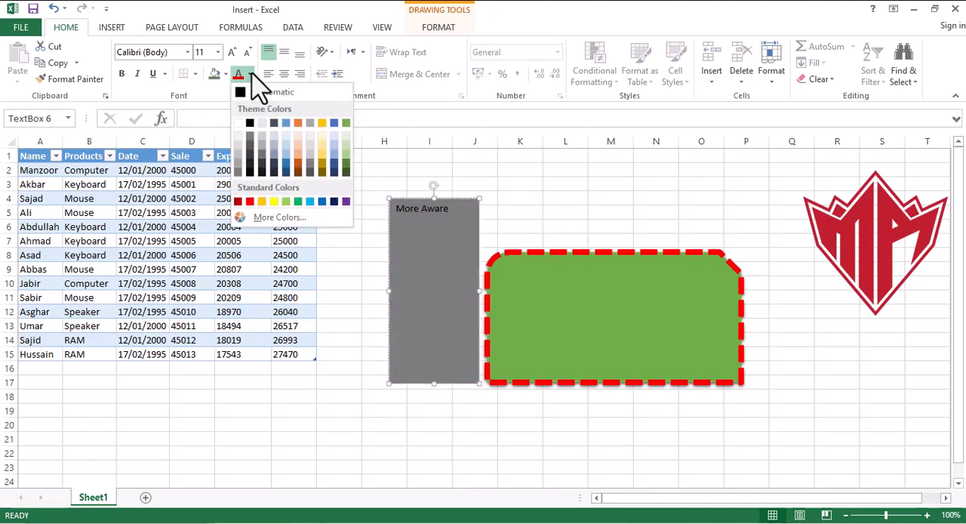
pyautogui.click(236, 122)
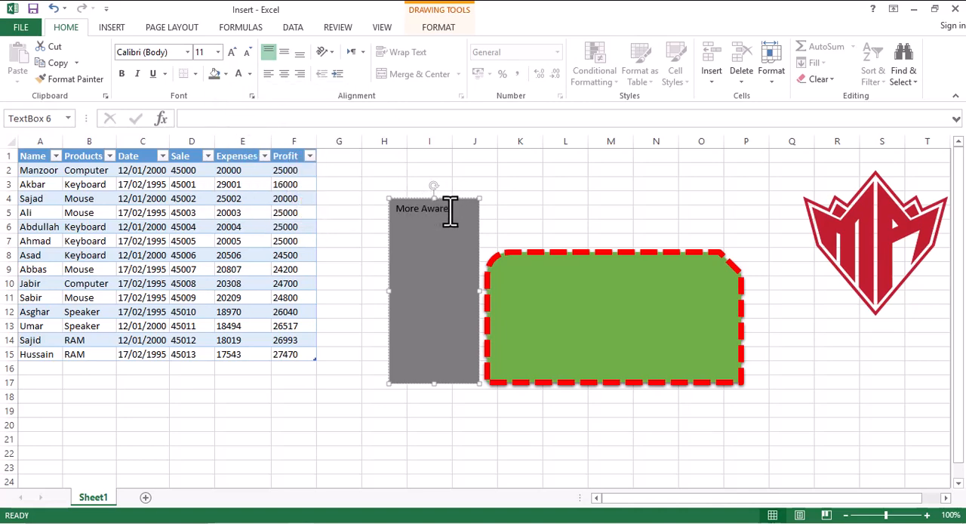
pyautogui.moveTo(450, 212); pyautogui.dragTo(388, 217)
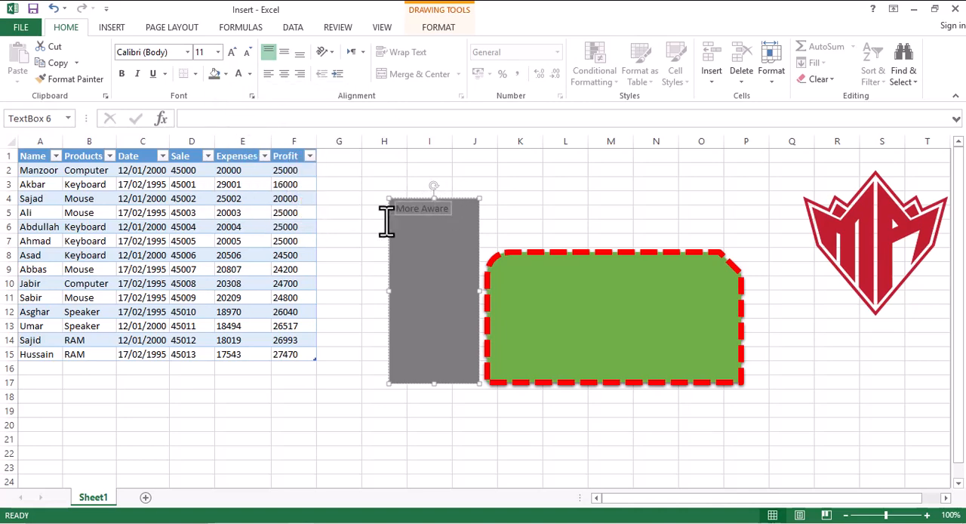
pyautogui.click(251, 74)
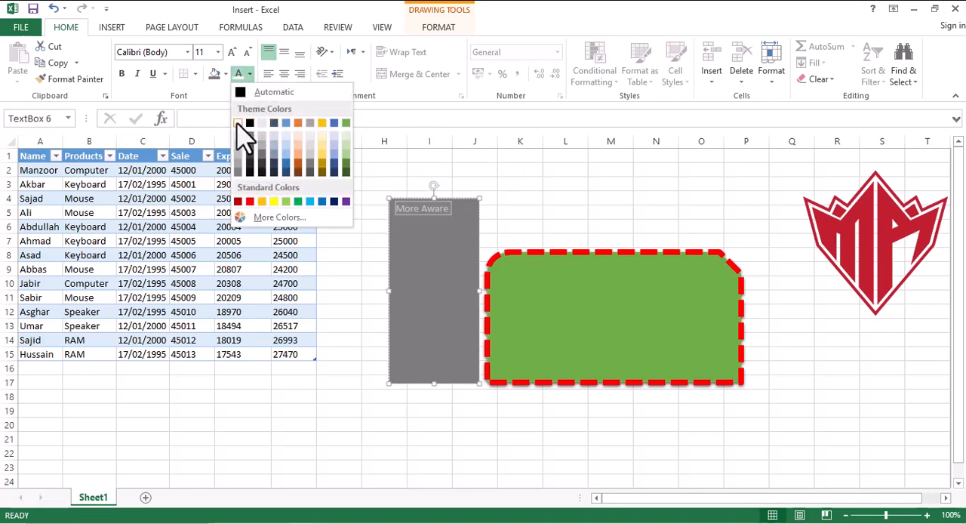
pyautogui.click(238, 123)
pyautogui.click(591, 189)
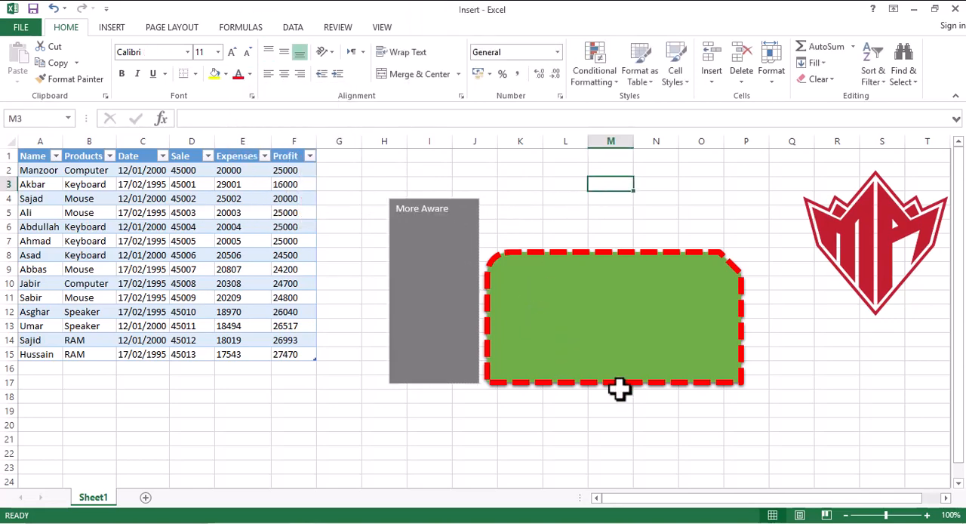
# - Delete the green shape with the red dashed outline
pyautogui.moveTo(792, 425); pyautogui.dragTo(396, 192)
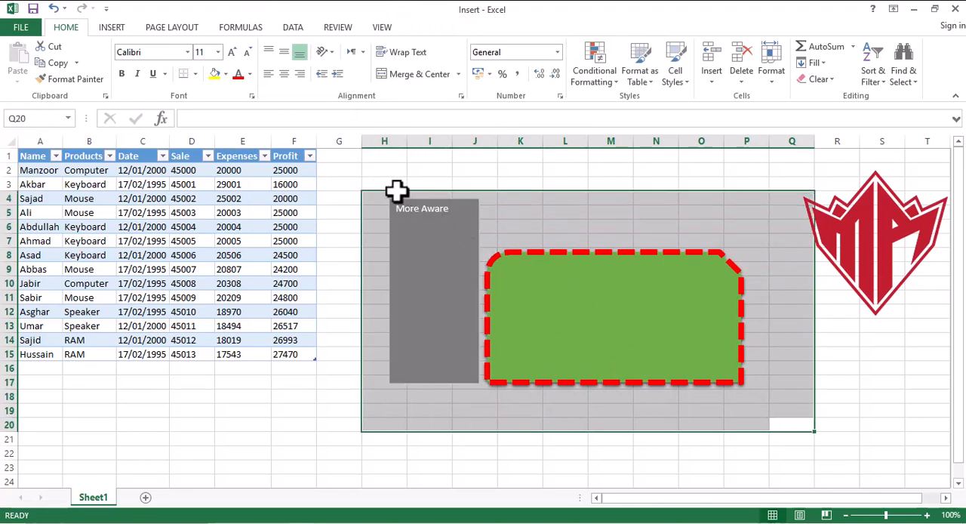
pyautogui.click(645, 313)
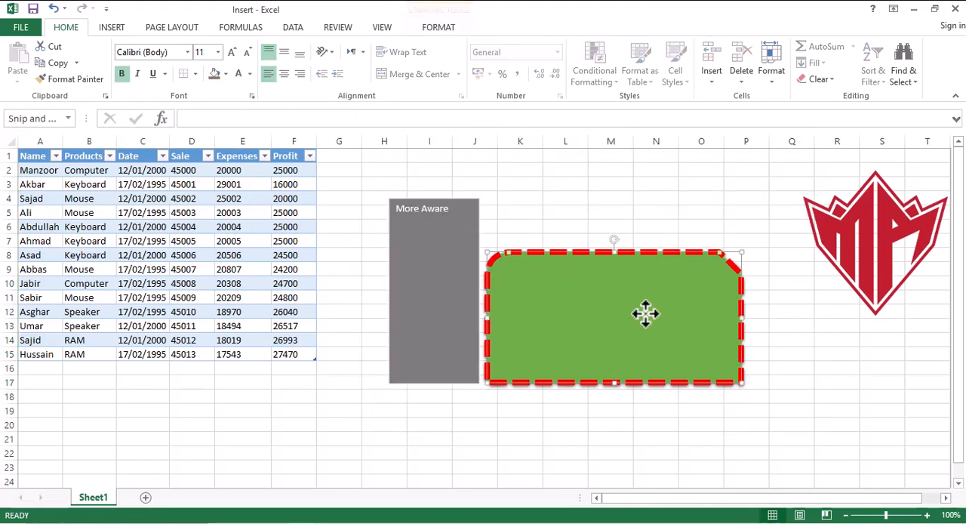
pyautogui.press('Delete')
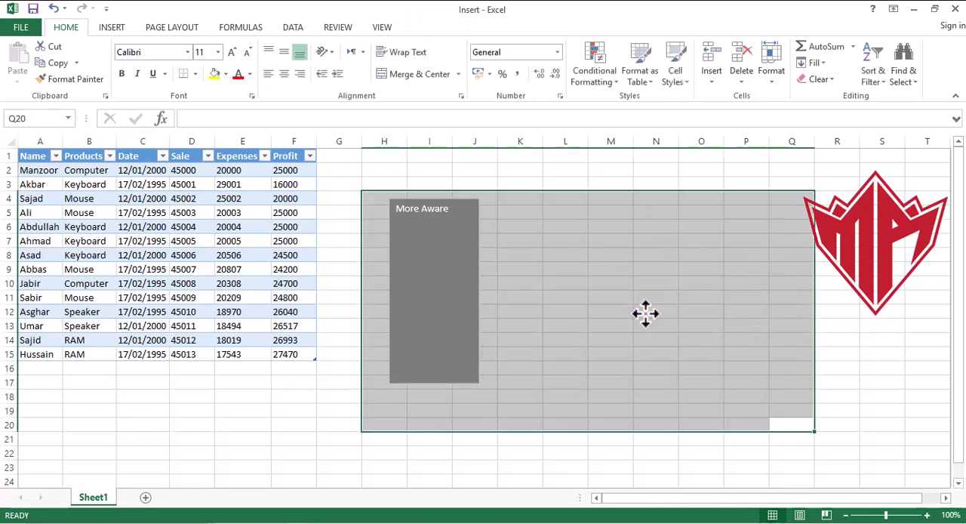
# - Clear the text in the gray text box and delete the box from the sheet
pyautogui.click(415, 277)
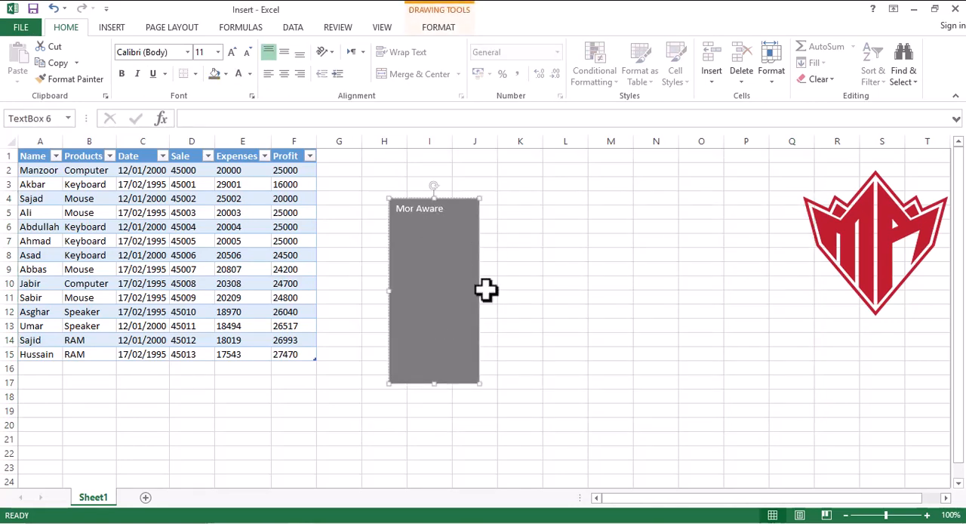
pyautogui.click(608, 379)
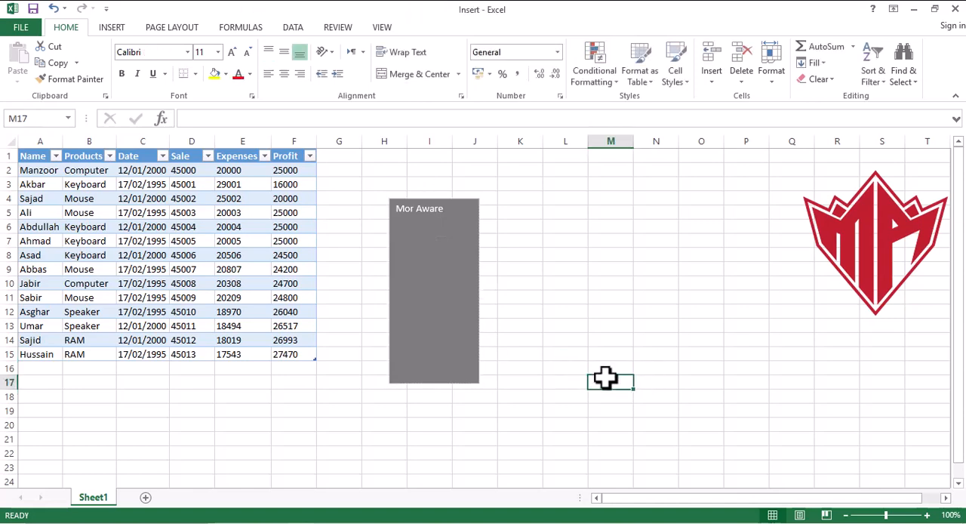
pyautogui.click(463, 367)
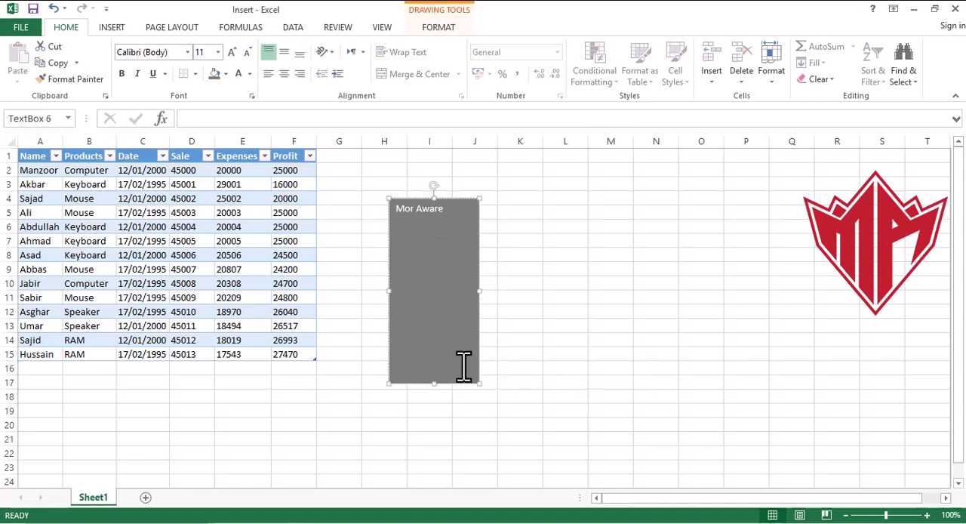
pyautogui.click(383, 165)
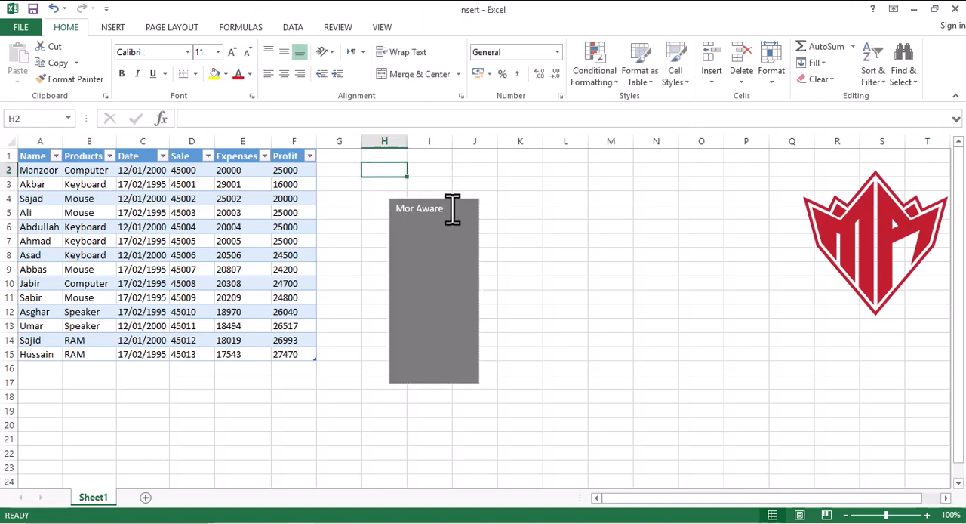
pyautogui.moveTo(450, 209); pyautogui.dragTo(379, 207)
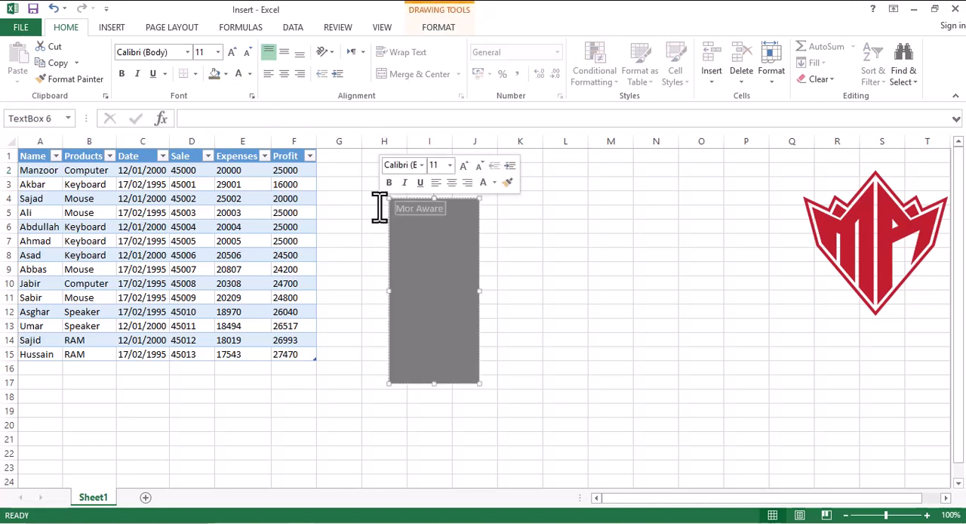
pyautogui.press('BackSpace')
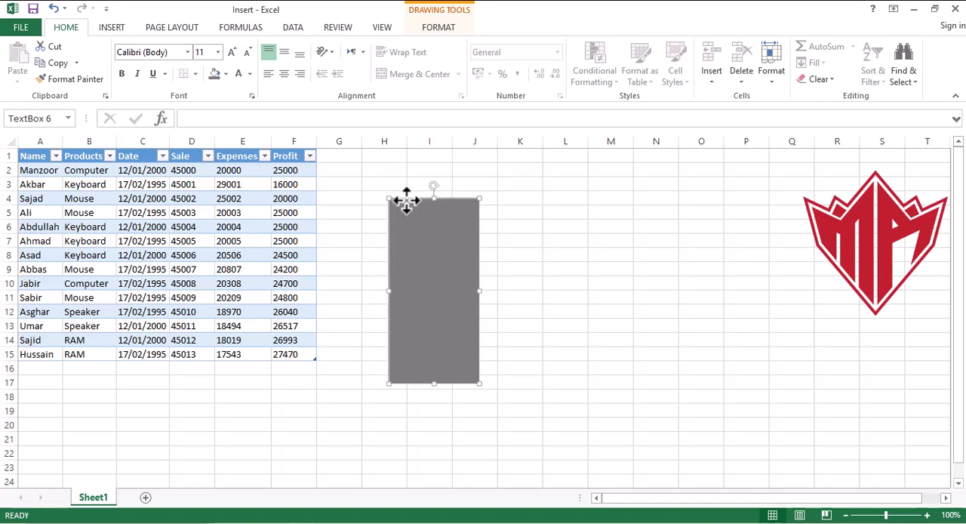
pyautogui.press('Delete')
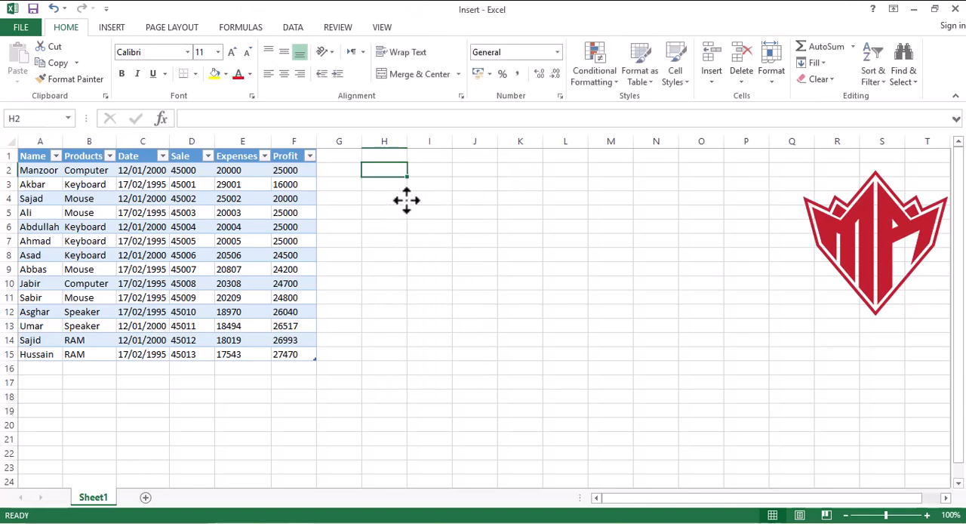
# - Insert a SmartArt graphic with the Hierarchy layout and move it beside the red logo, spanning about columns K to Q
pyautogui.click(110, 29)
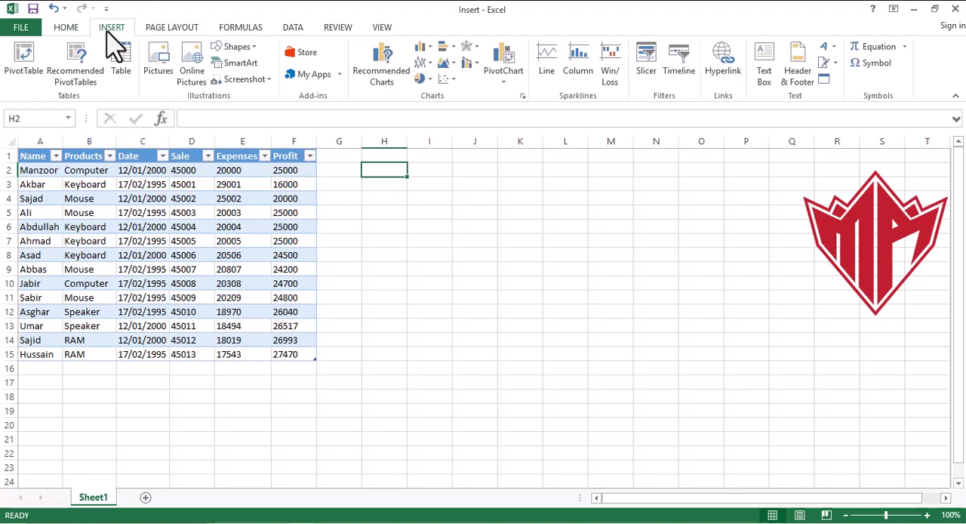
pyautogui.click(254, 65)
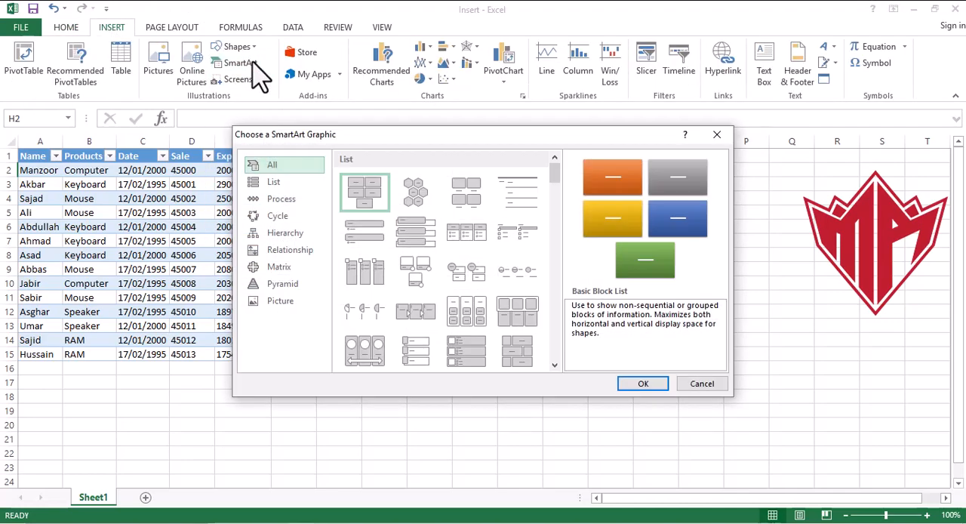
pyautogui.click(296, 236)
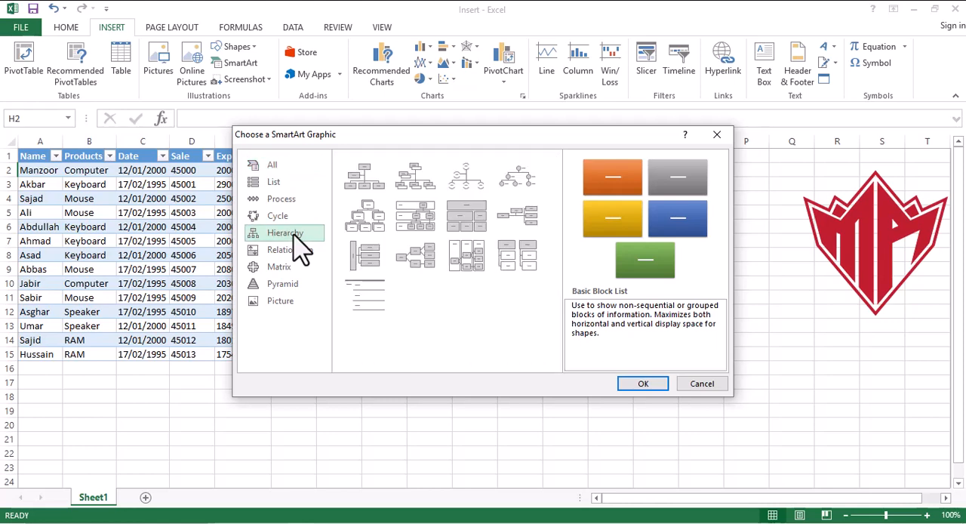
pyautogui.click(365, 225)
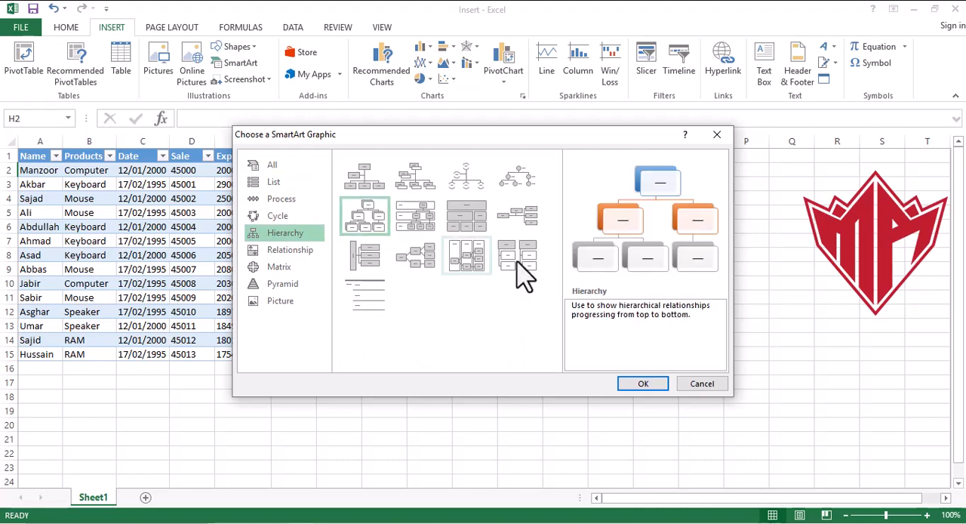
pyautogui.click(647, 383)
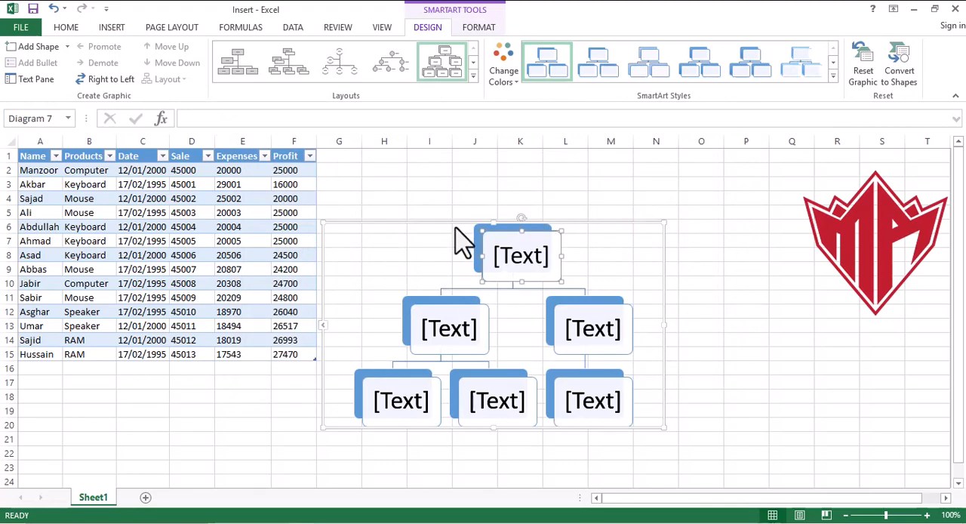
pyautogui.moveTo(455, 223); pyautogui.dragTo(623, 190)
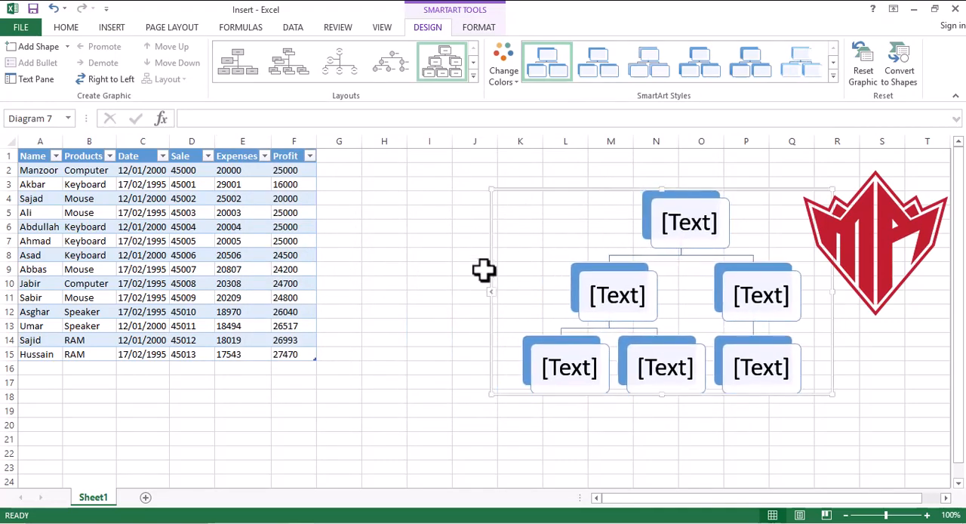
# - Label the hierarchy's top box "Computer" and the first second-level box "Software"
pyautogui.click(489, 293)
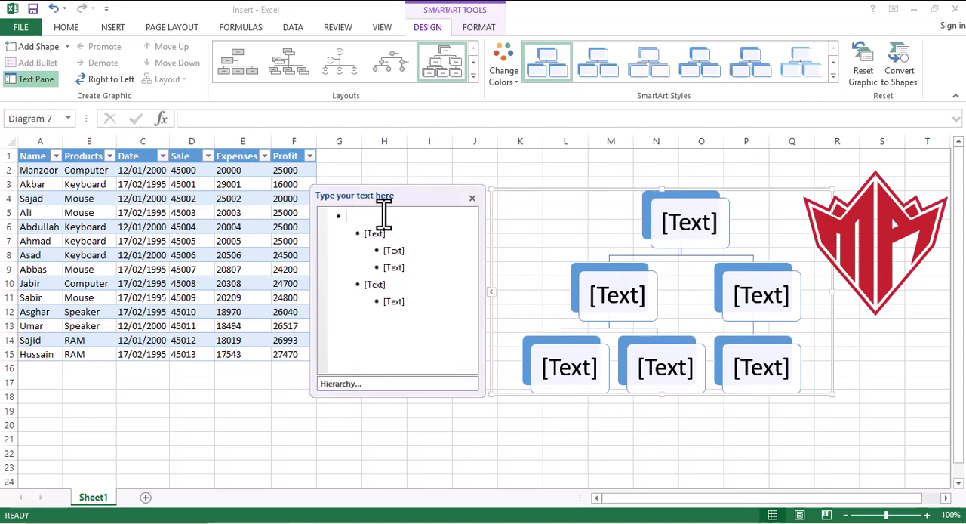
pyautogui.write('C')
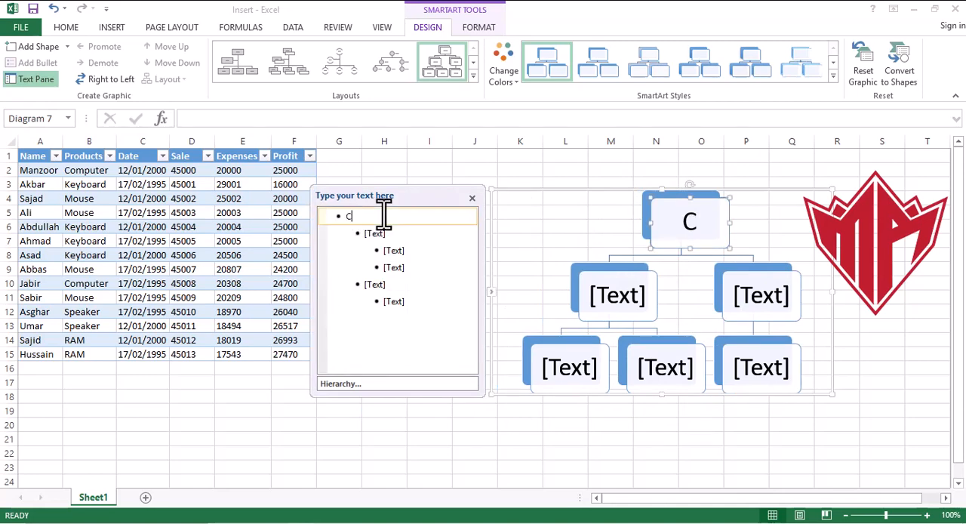
pyautogui.write('omput')
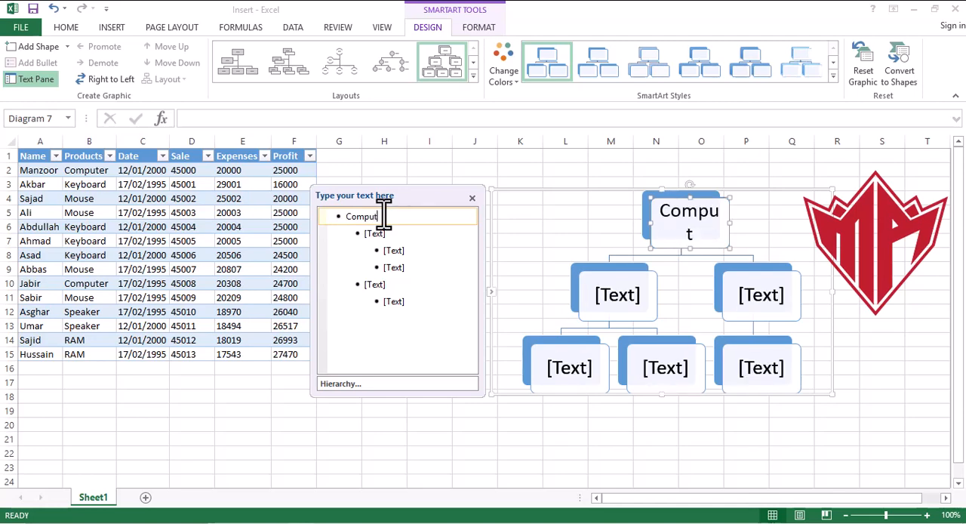
pyautogui.write('er')
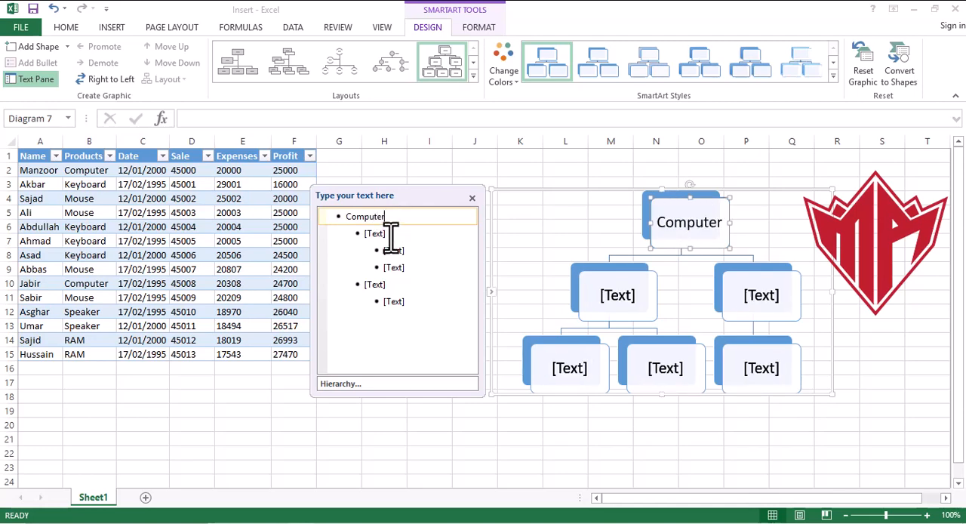
pyautogui.click(390, 234)
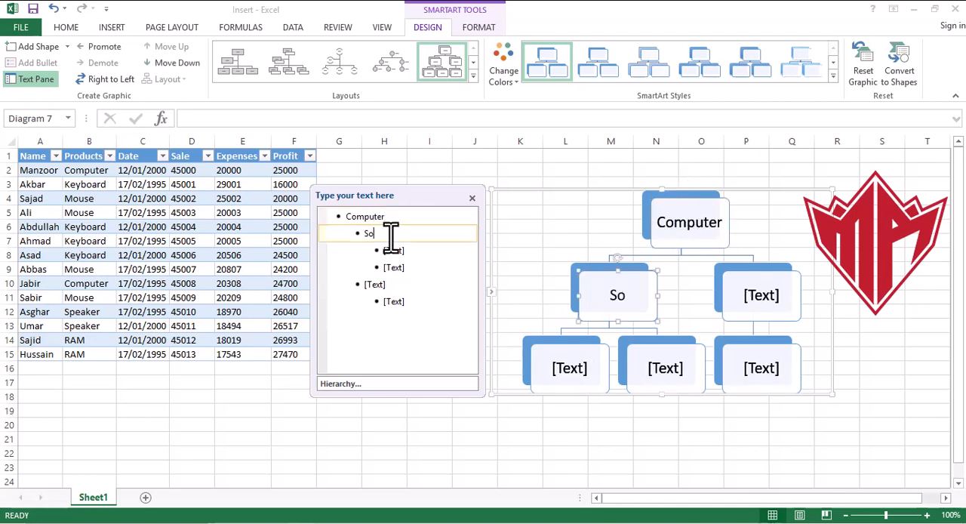
pyautogui.write('Software')
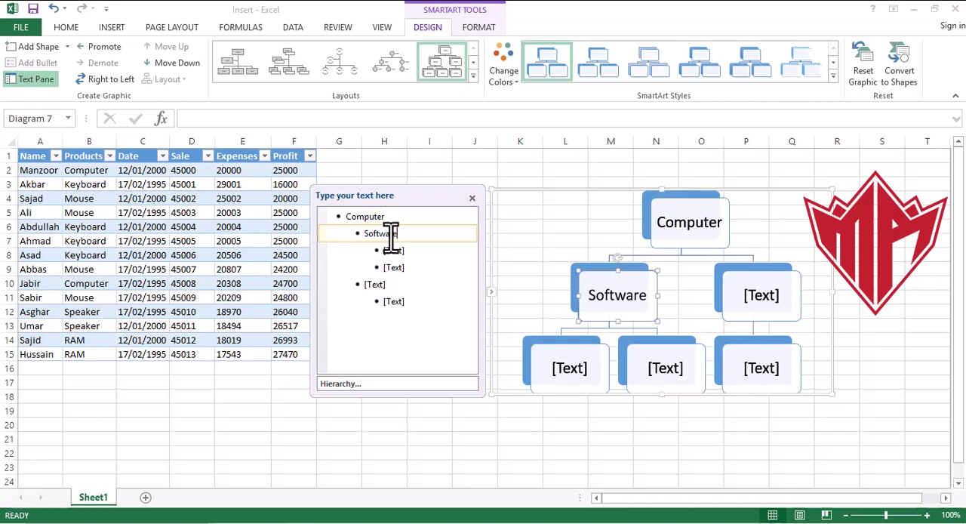
# - Label the two boxes under Software "VLC" and "MS OFFICE", and add a third box there reading "Winrar"
pyautogui.click(419, 254)
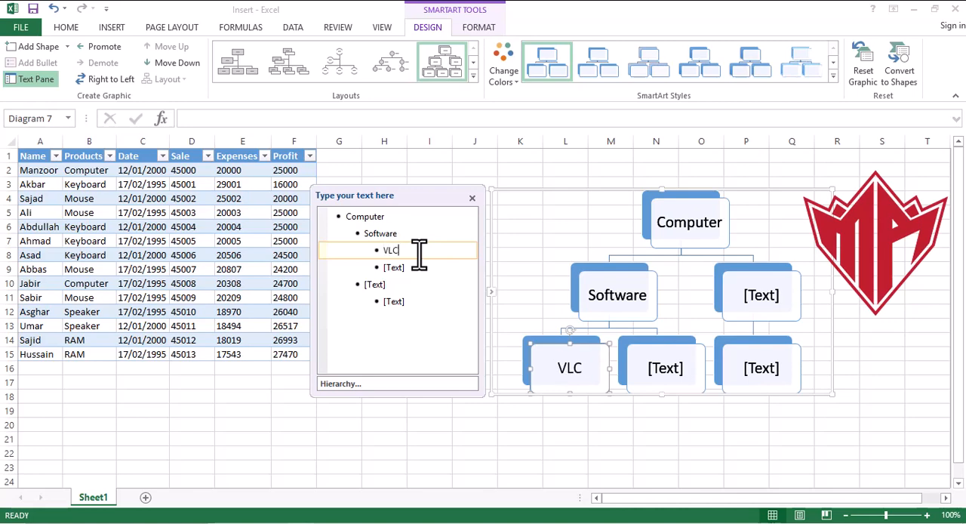
pyautogui.write('VLC')
pyautogui.click(411, 267)
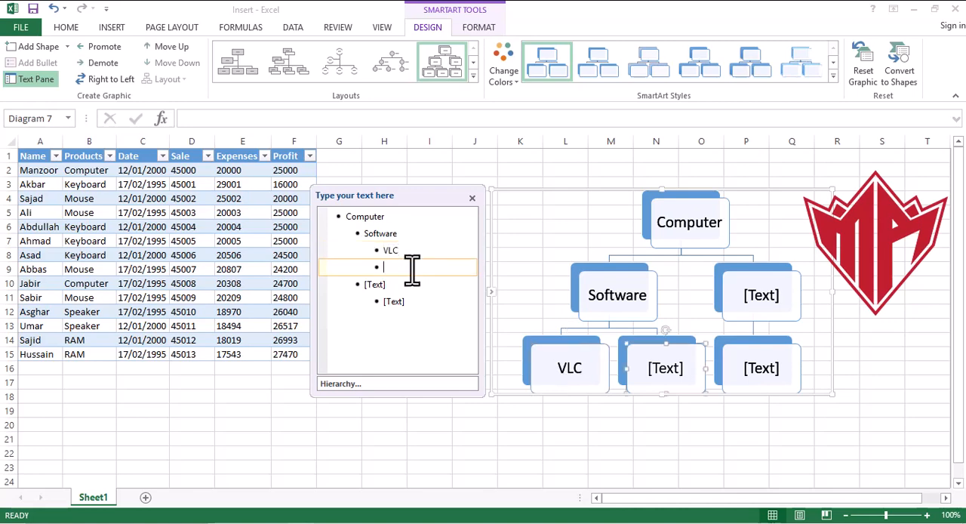
pyautogui.write('OFFICE')
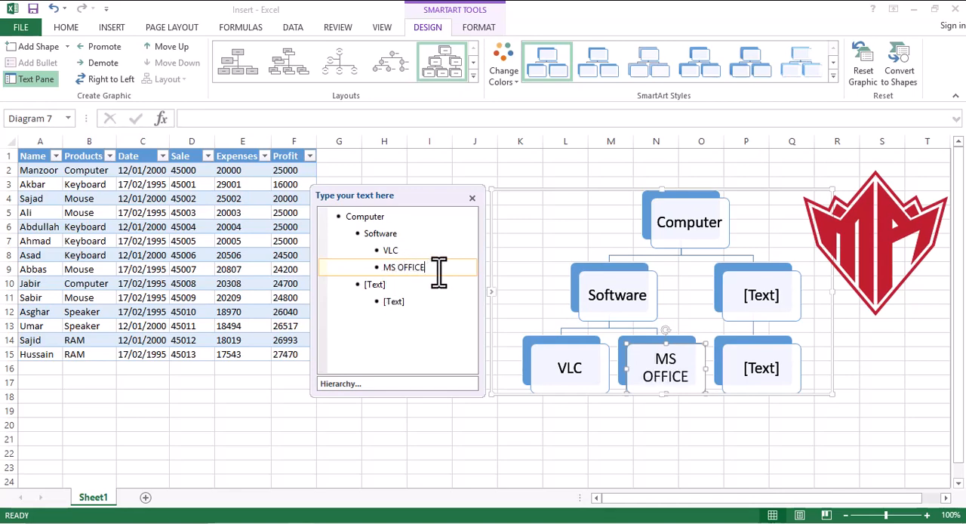
pyautogui.press('Return')
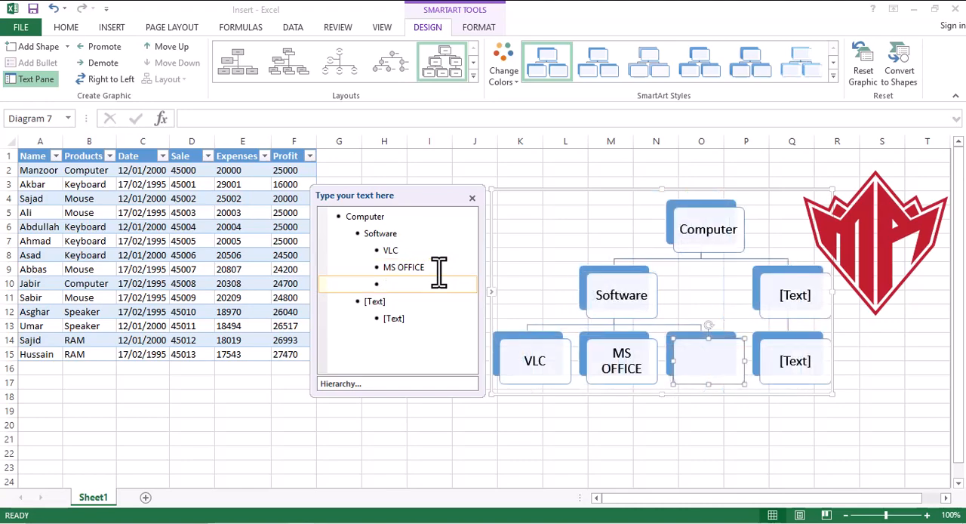
pyautogui.write('Winrar')
# - Label the second second-level box of the SmartArt hierarchy, beside Software, "Hardware"
pyautogui.click(394, 303)
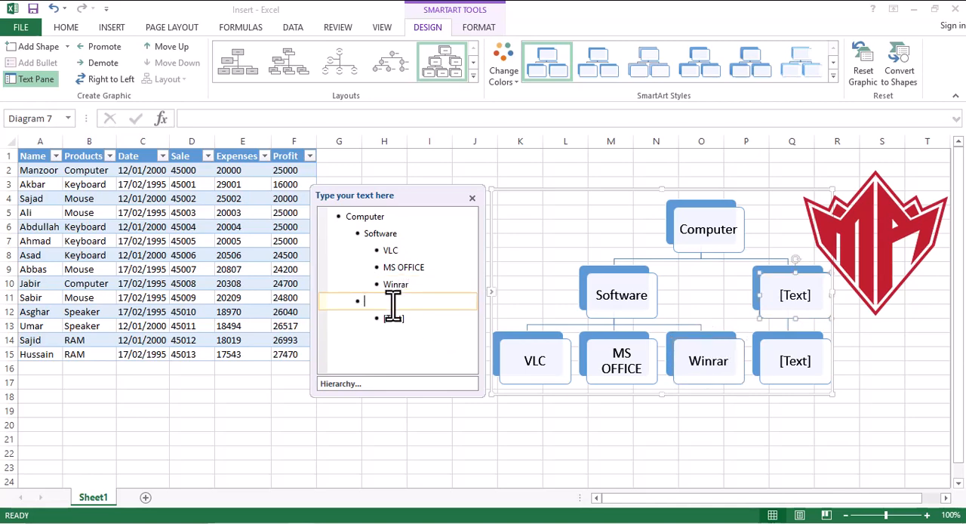
pyautogui.write('Hardware')
# - Label the box under Hardware "Mouse" and add two more boxes beside it reading "Keyboard" and "Speaker"
pyautogui.click(405, 318)
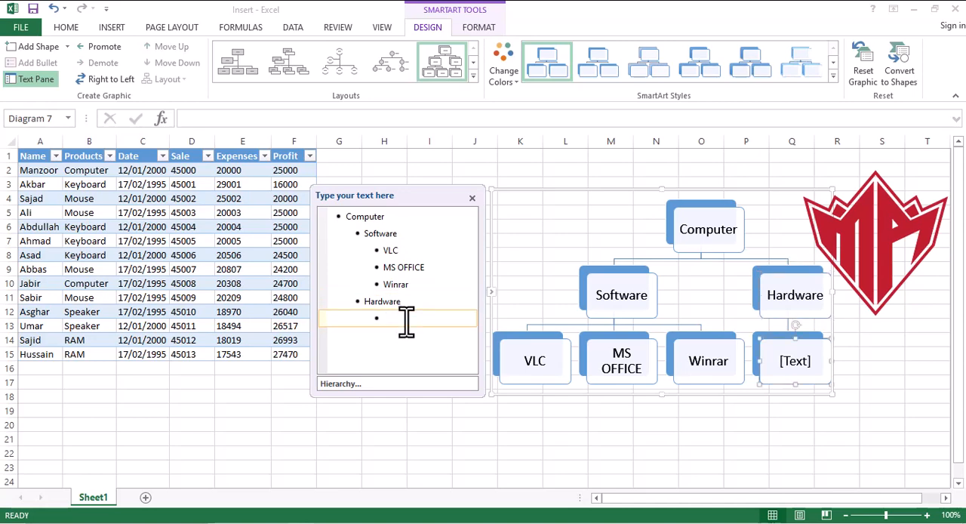
pyautogui.write('Mouse')
pyautogui.press('Return')
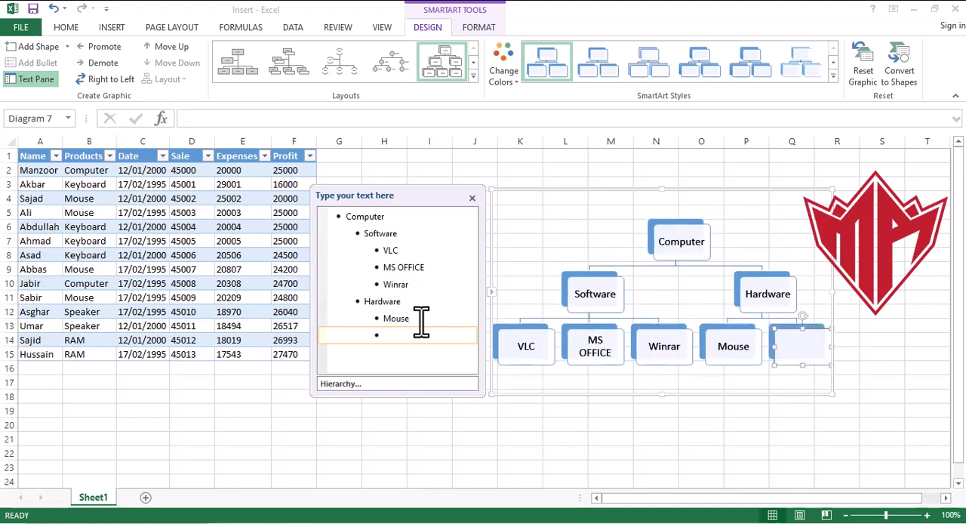
pyautogui.write('Keyboard')
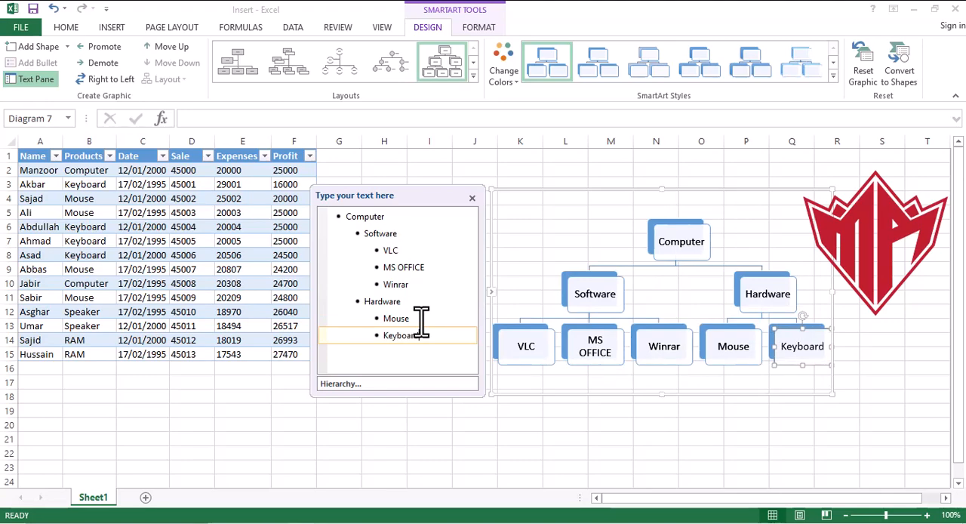
pyautogui.press('Return')
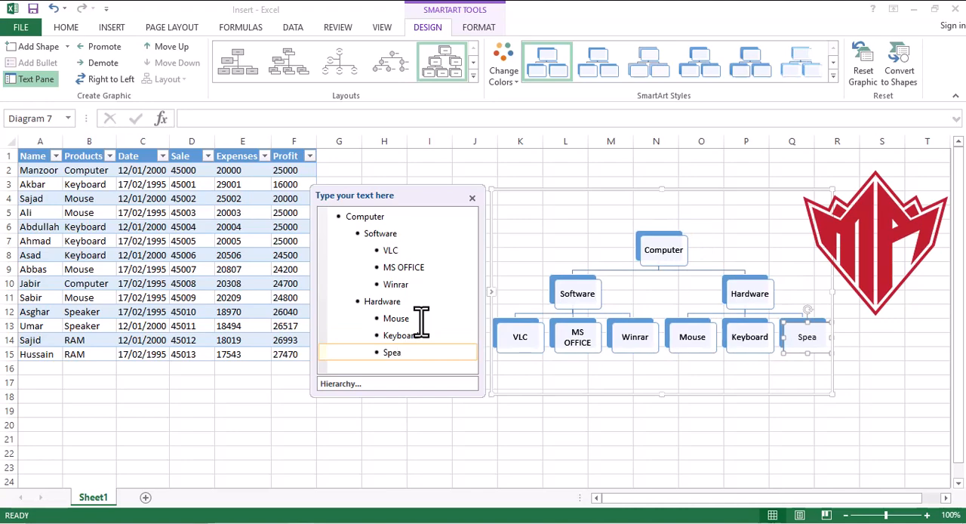
pyautogui.write('Speaker')
pyautogui.click(577, 434)
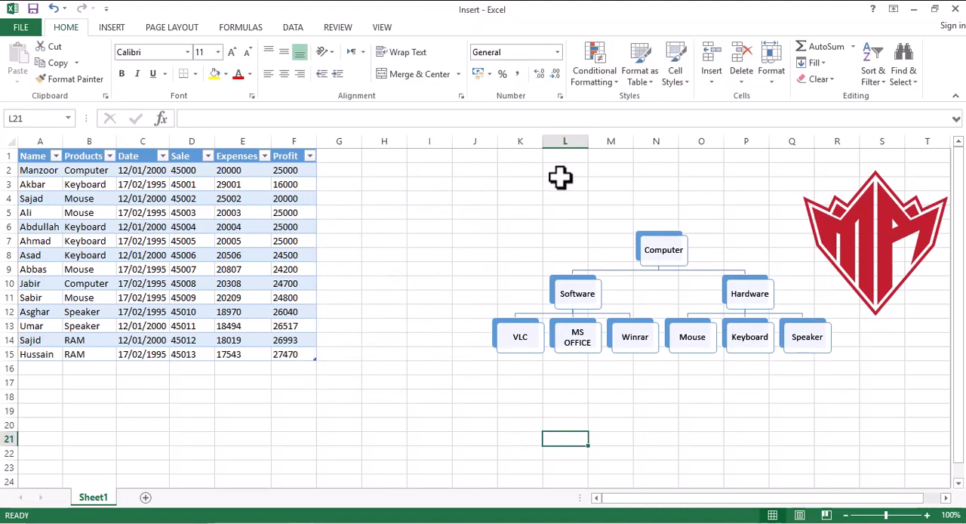
# - Apply a bevelled 3-D SmartArt style to the hierarchy and change its layout to Horizontal Labeled Hierarchy
pyautogui.click(662, 234)
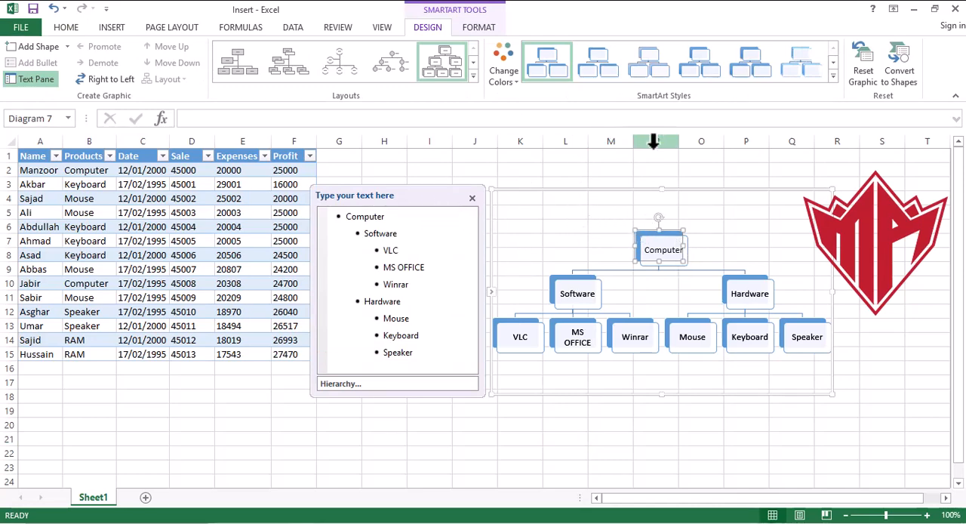
pyautogui.click(834, 76)
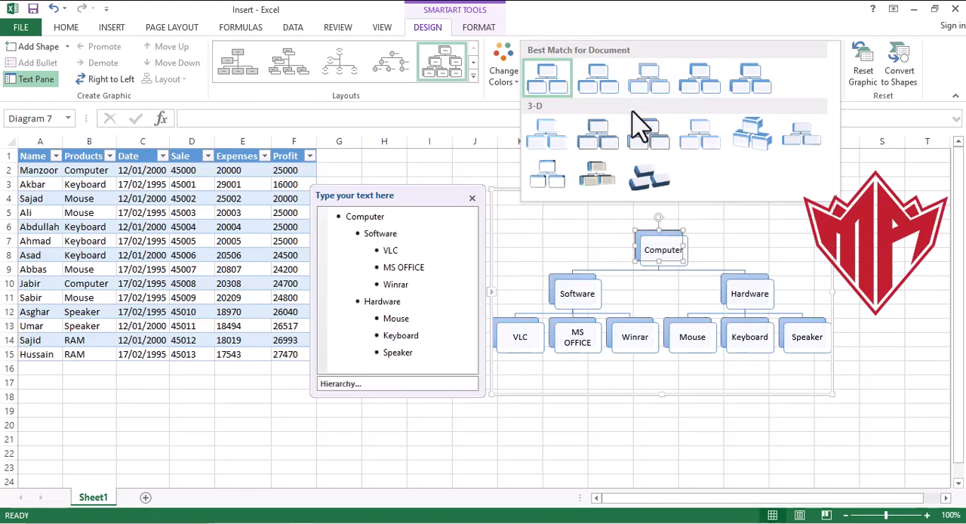
pyautogui.press('Escape')
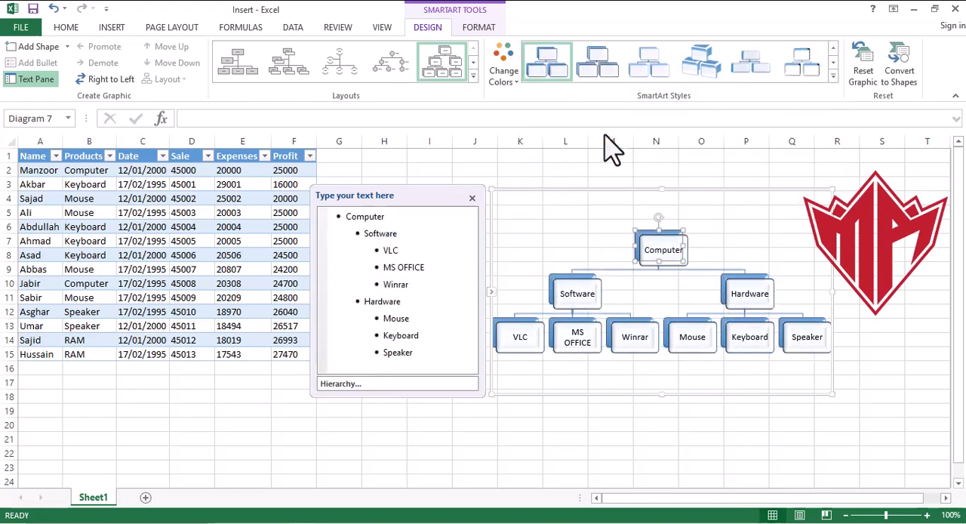
pyautogui.click(473, 76)
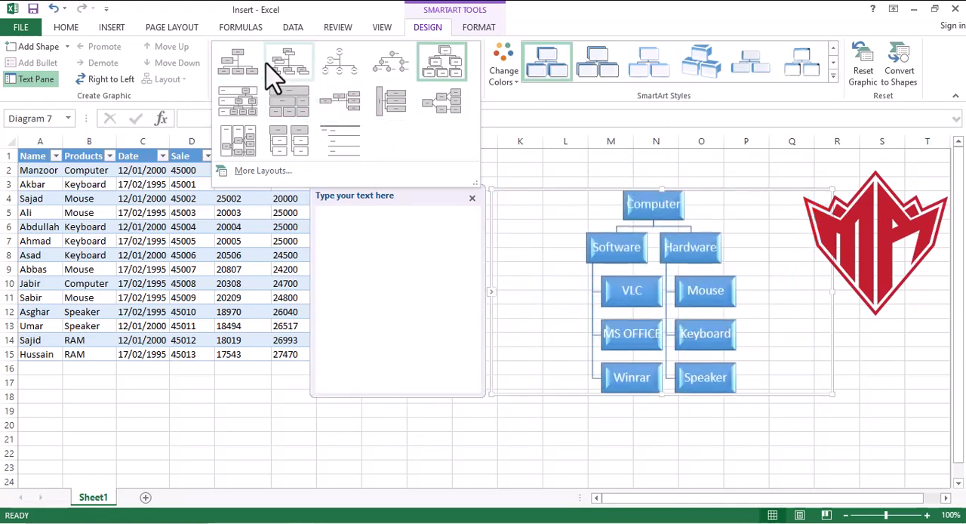
pyautogui.click(233, 155)
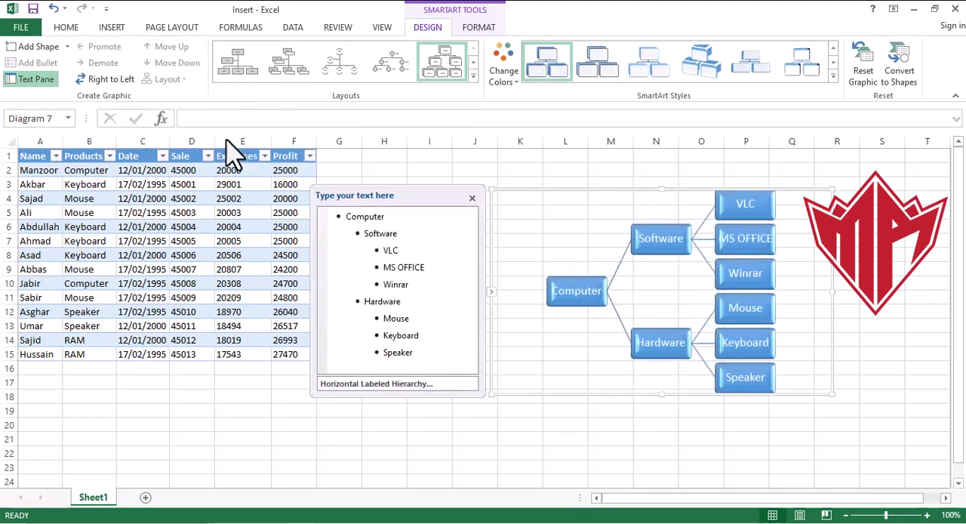
# - Close the SmartArt text pane, move the Winrar box over the Software box, and undo the move
pyautogui.click(472, 198)
pyautogui.moveTo(765, 279); pyautogui.dragTo(675, 243)
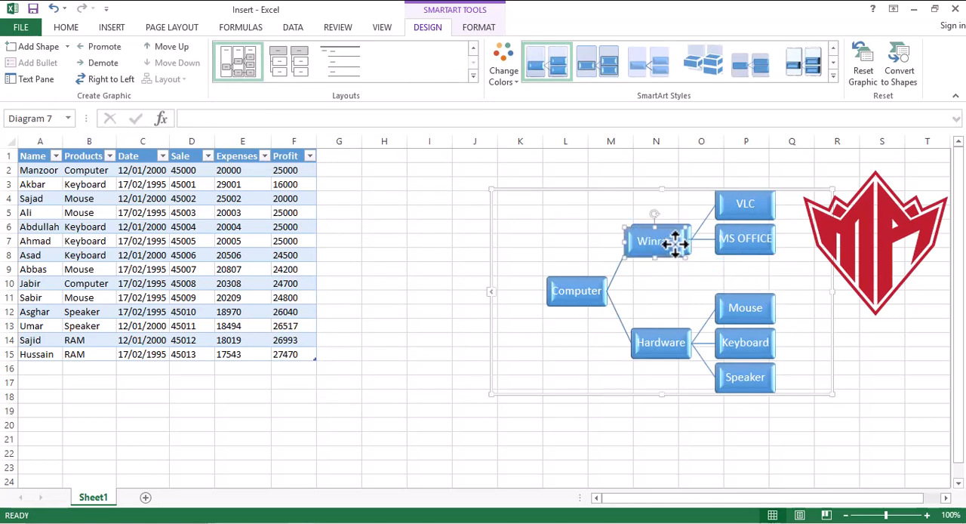
pyautogui.hotkey('ctrl', 'z')
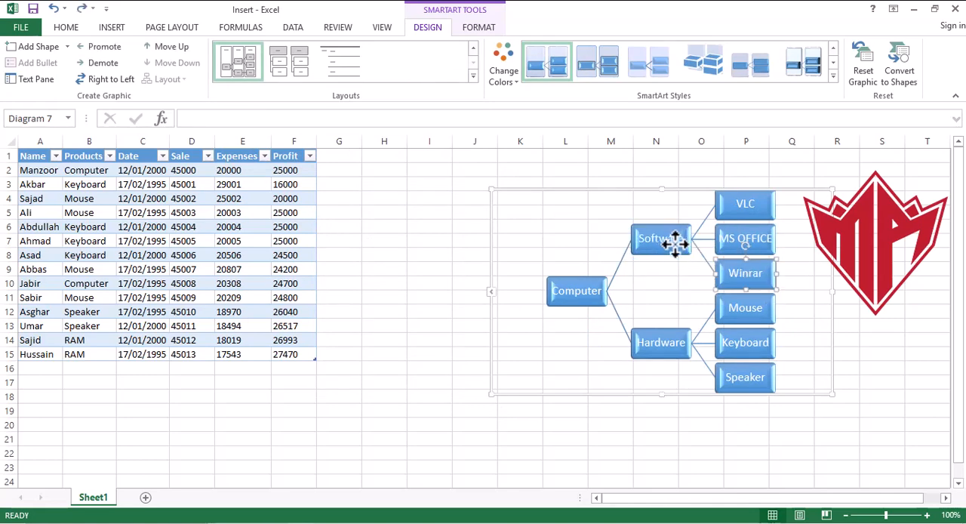
pyautogui.click(883, 301)
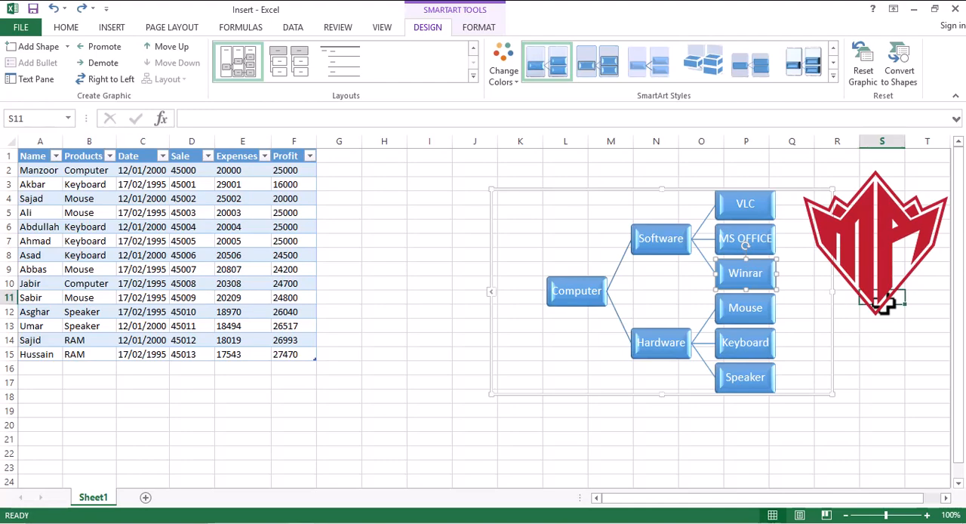
# - Select the whole SmartArt hierarchy graphic and delete it from the sheet
pyautogui.click(587, 292)
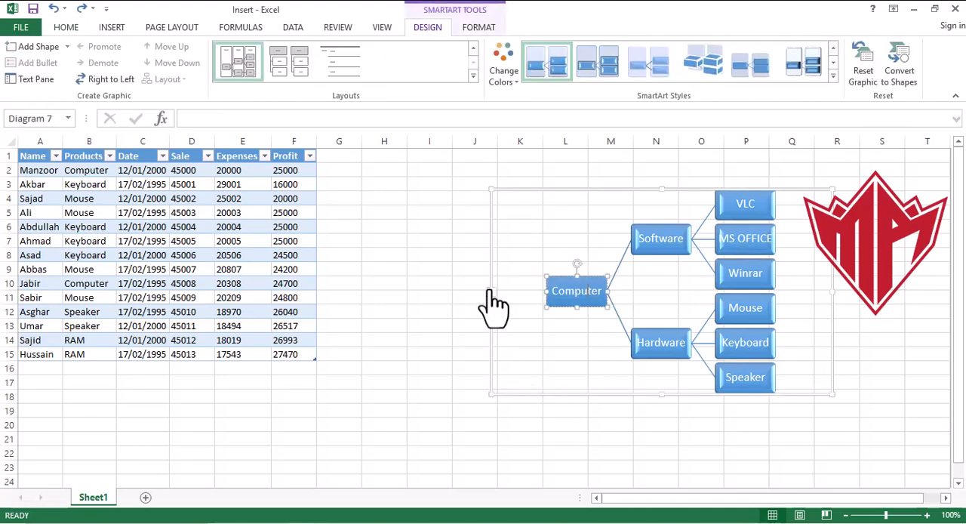
pyautogui.click(403, 310)
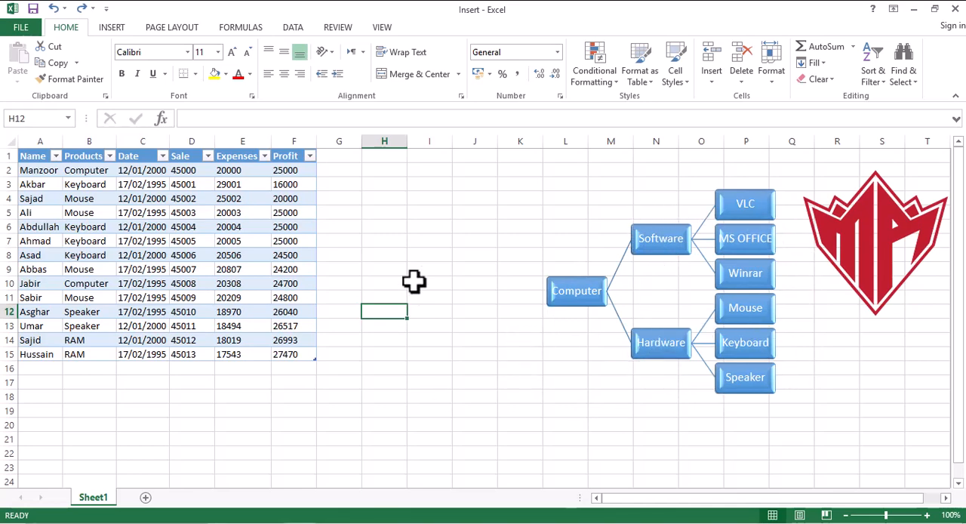
pyautogui.click(430, 212)
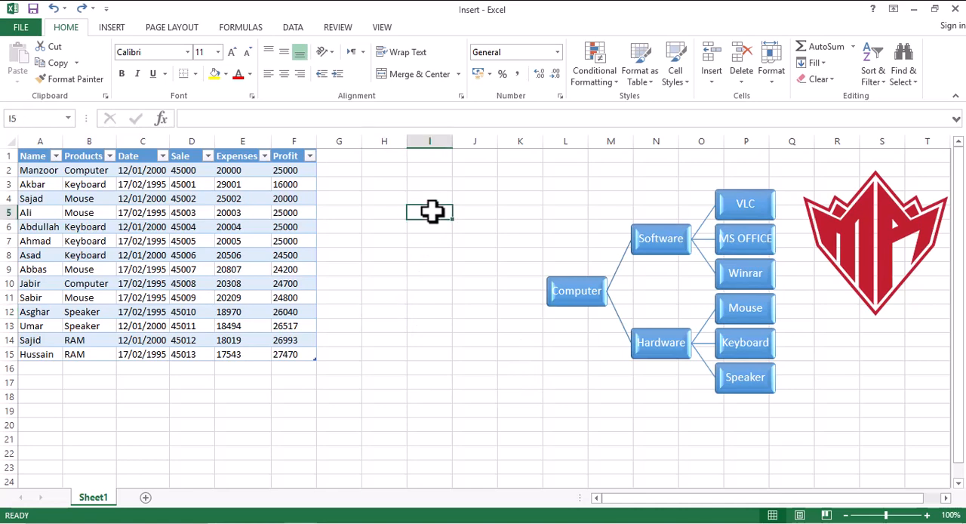
pyautogui.click(658, 237)
pyautogui.click(613, 191)
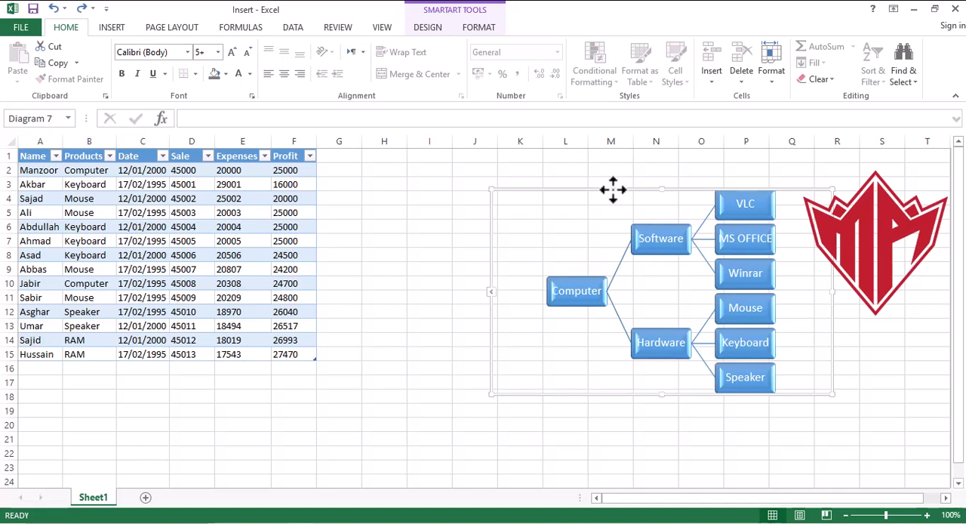
pyautogui.press('Delete')
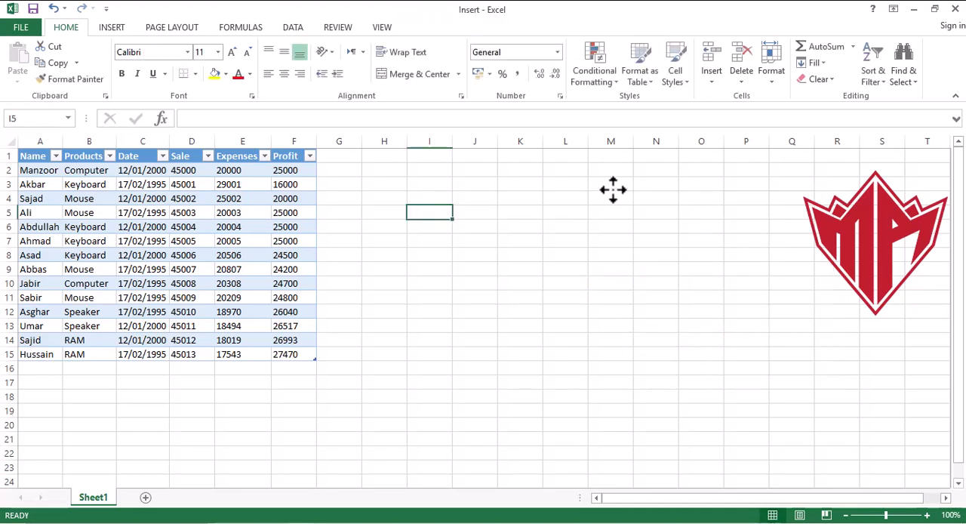
# - View the list of recently used add-in apps and close it without inserting any
pyautogui.click(115, 29)
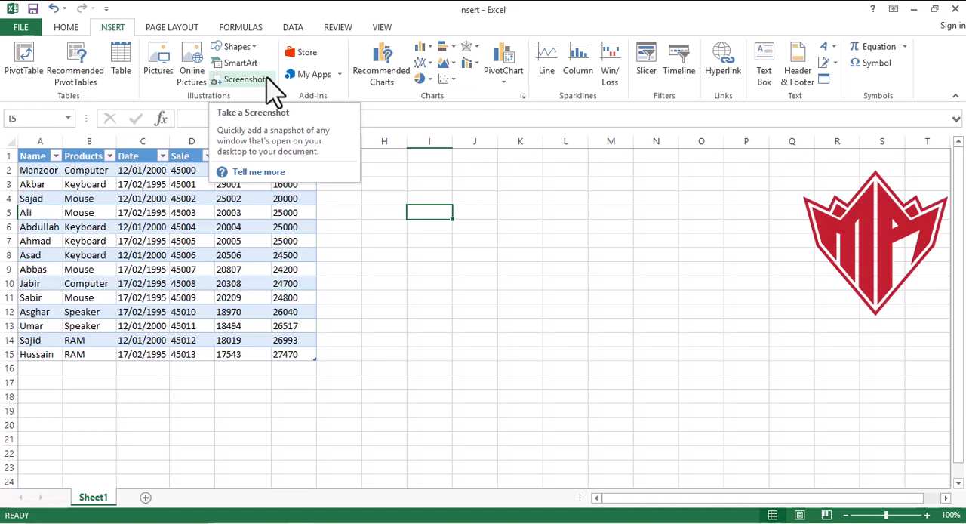
pyautogui.click(339, 74)
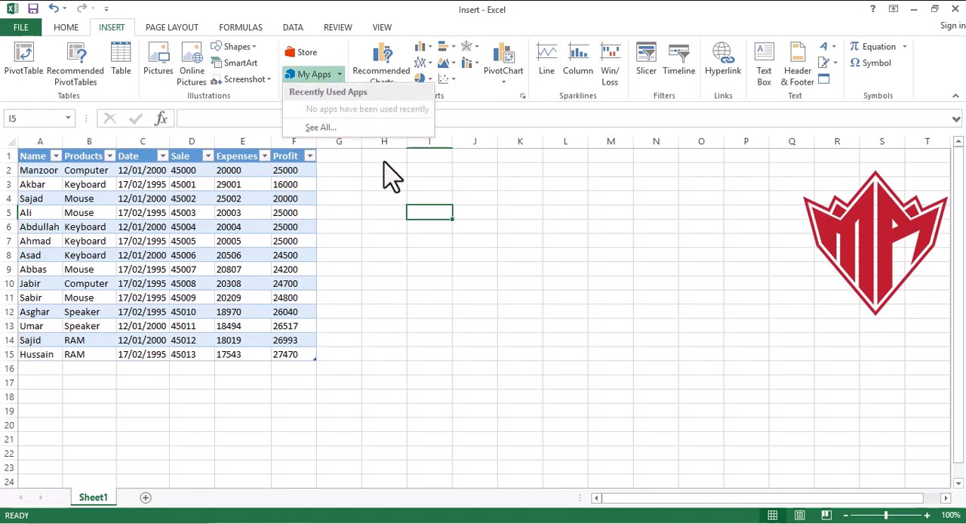
pyautogui.click(470, 247)
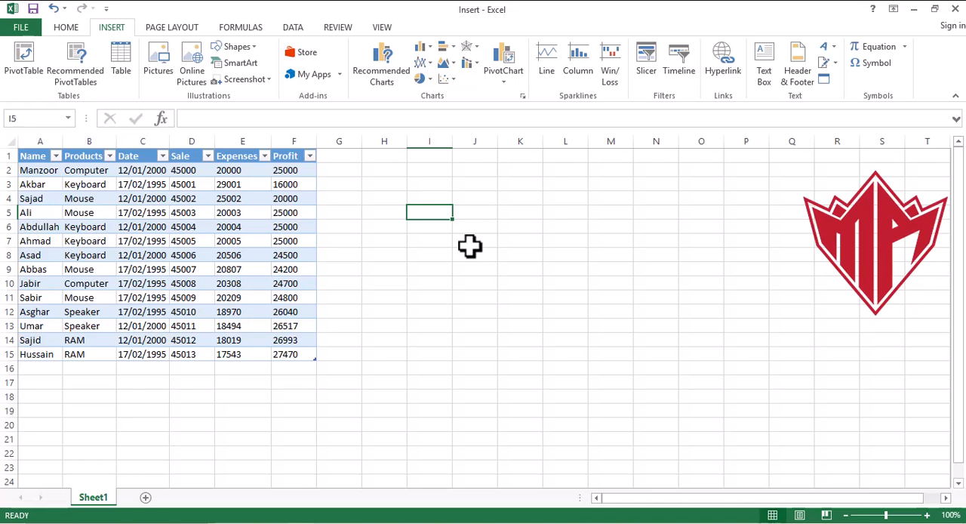
pyautogui.click(341, 172)
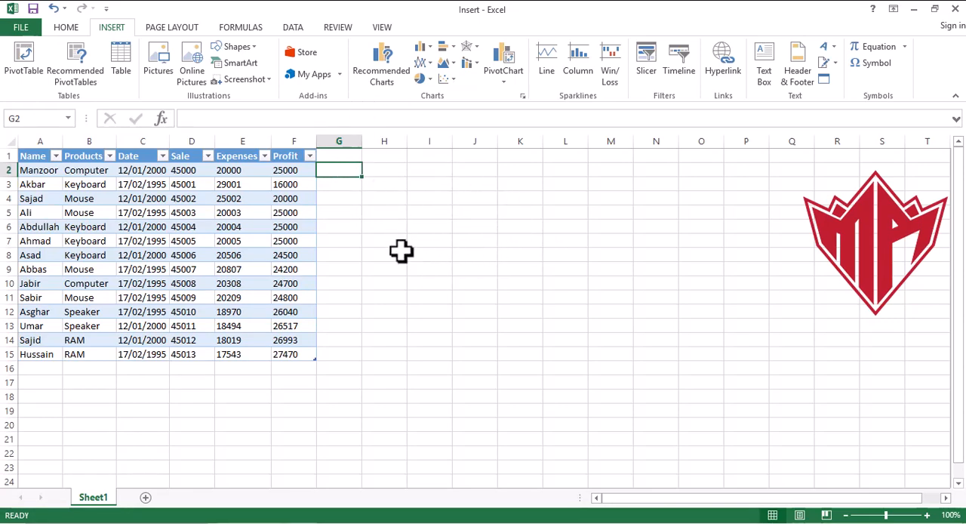
# - Insert a 3-D pie chart from table range A1:F15, move it to about columns I to P, and delete it
pyautogui.moveTo(30, 156); pyautogui.dragTo(304, 360)
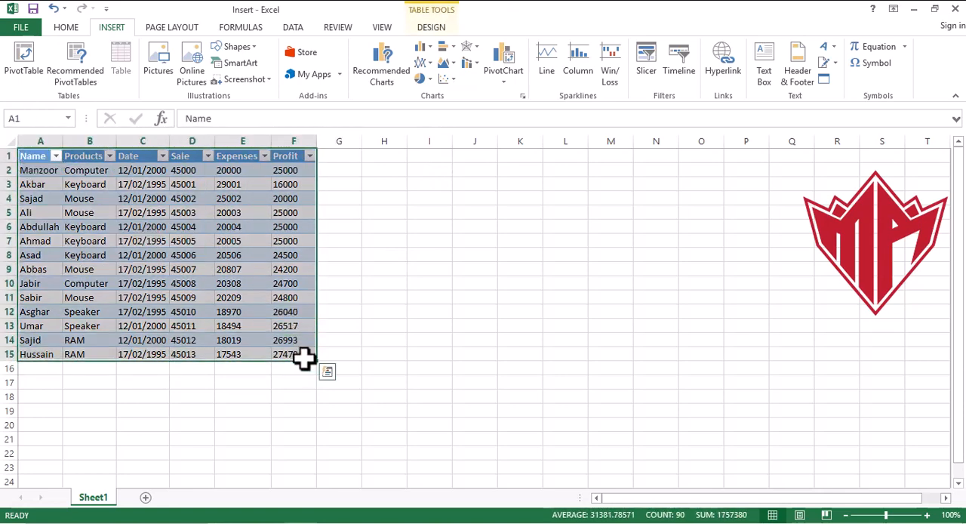
pyautogui.click(427, 79)
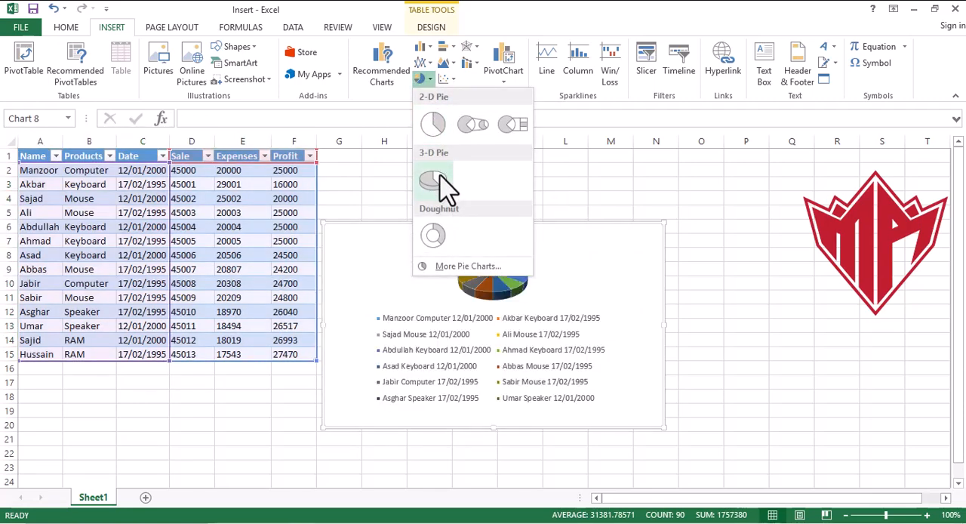
pyautogui.click(440, 180)
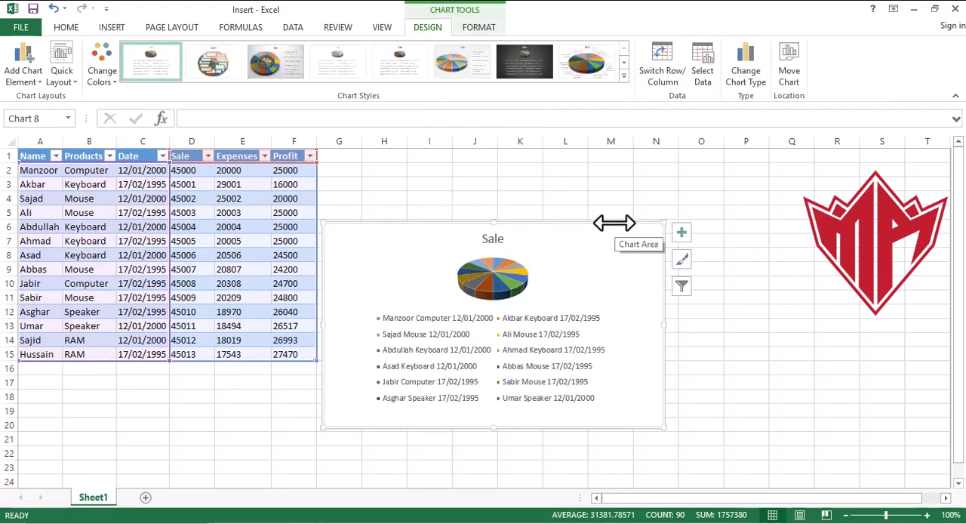
pyautogui.moveTo(615, 223); pyautogui.dragTo(693, 172)
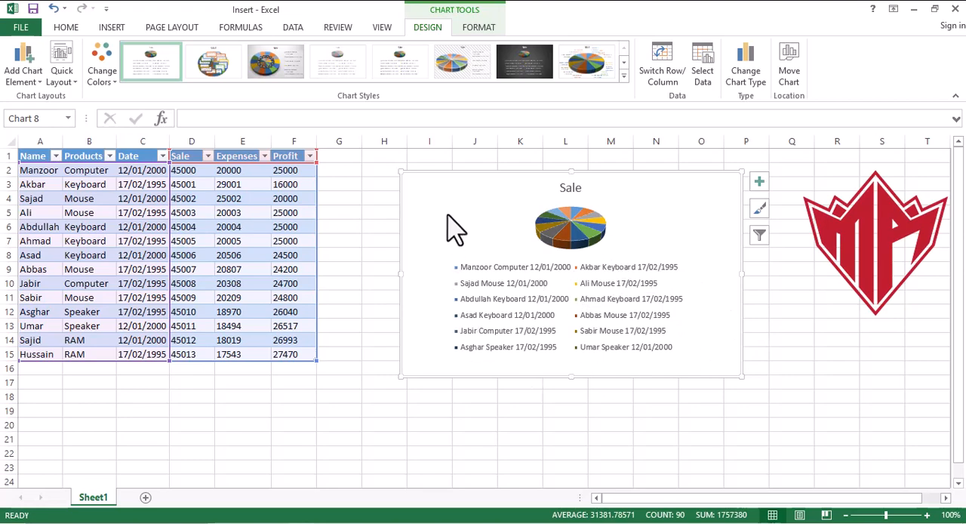
pyautogui.press('Delete')
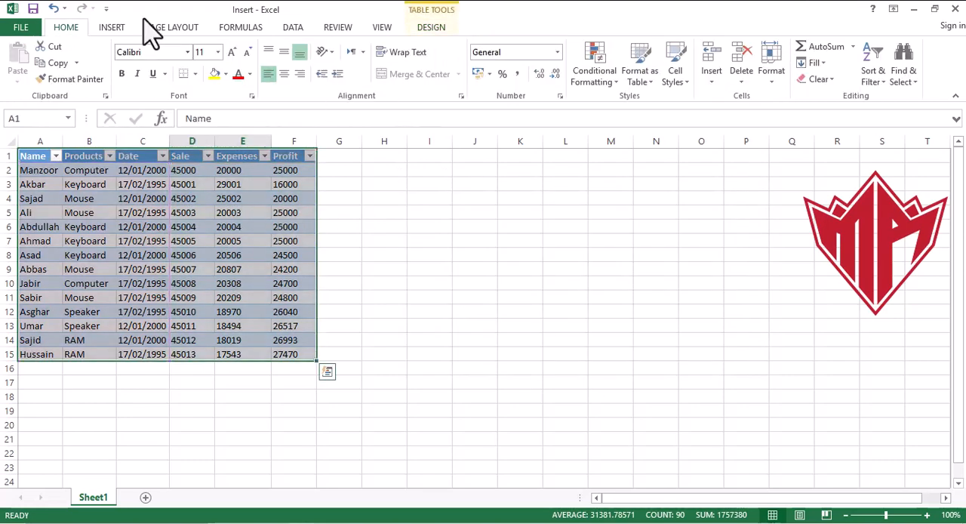
# - Insert a Radar with Markers chart from the same table range, then delete the chart
pyautogui.click(112, 29)
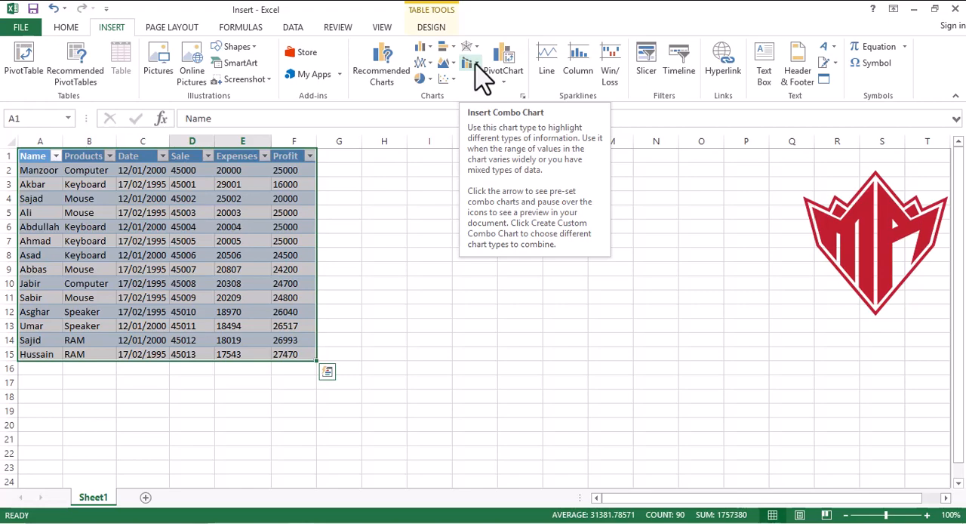
pyautogui.click(475, 47)
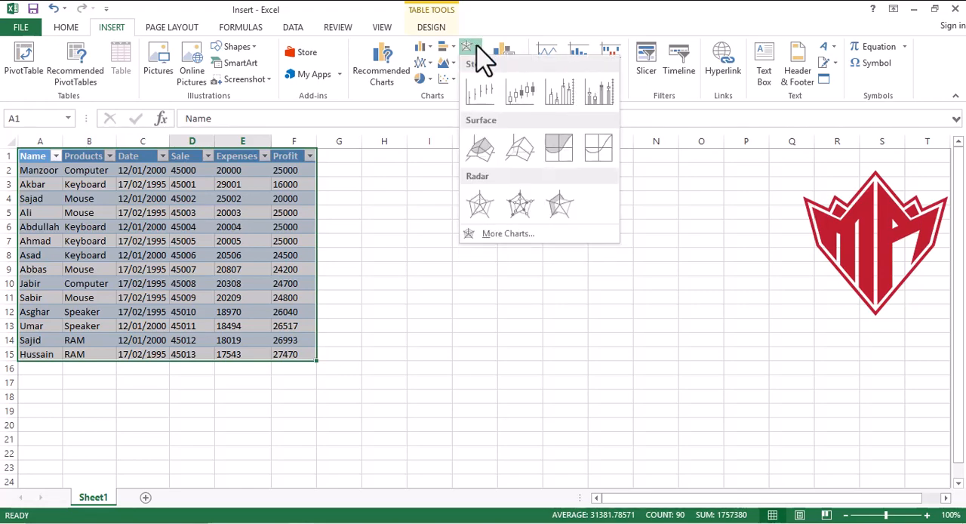
pyautogui.click(519, 204)
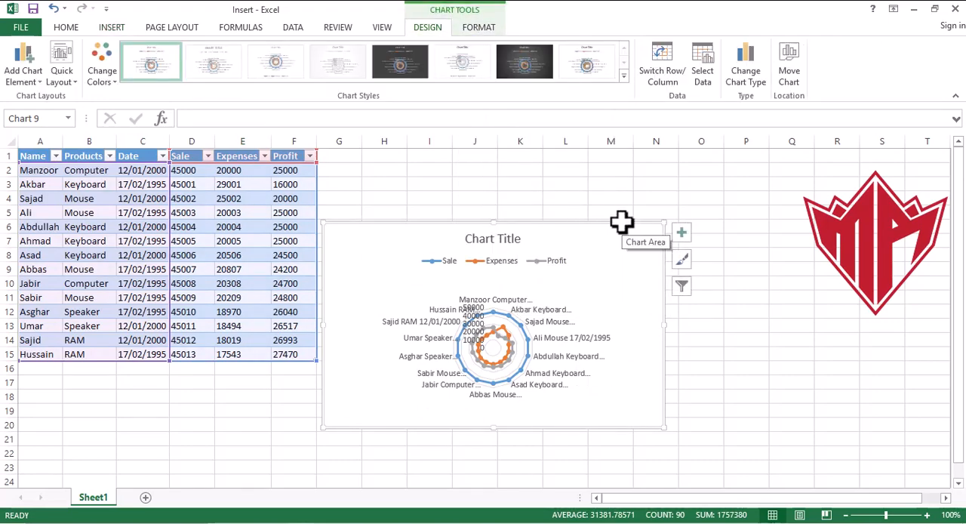
pyautogui.press('Delete')
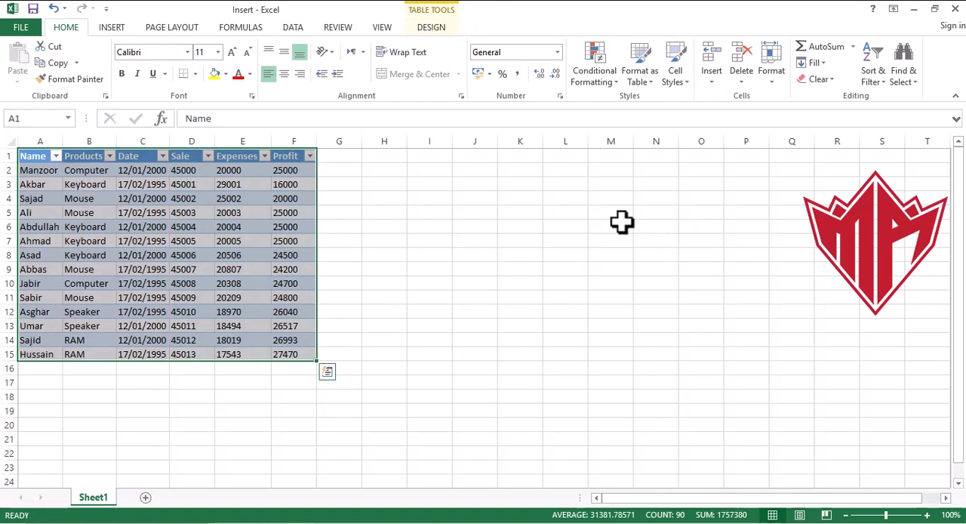
# - Insert the recommended Clustered Column PivotChart "Count of Name by Products" from the sales table
pyautogui.click(113, 27)
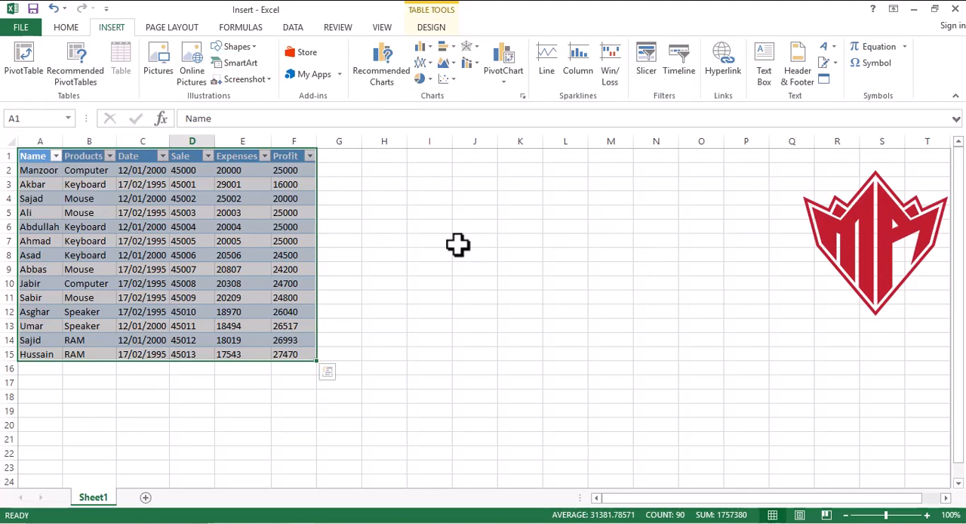
pyautogui.click(384, 69)
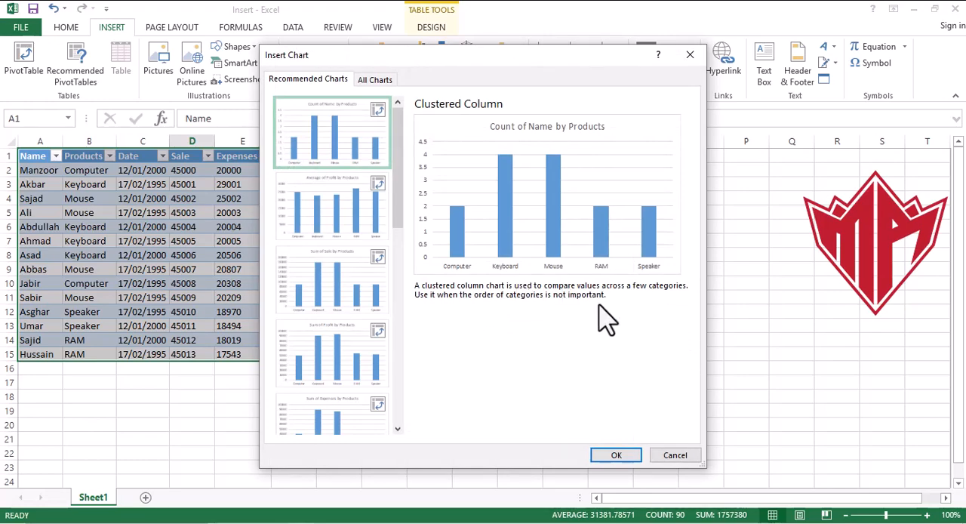
pyautogui.click(631, 456)
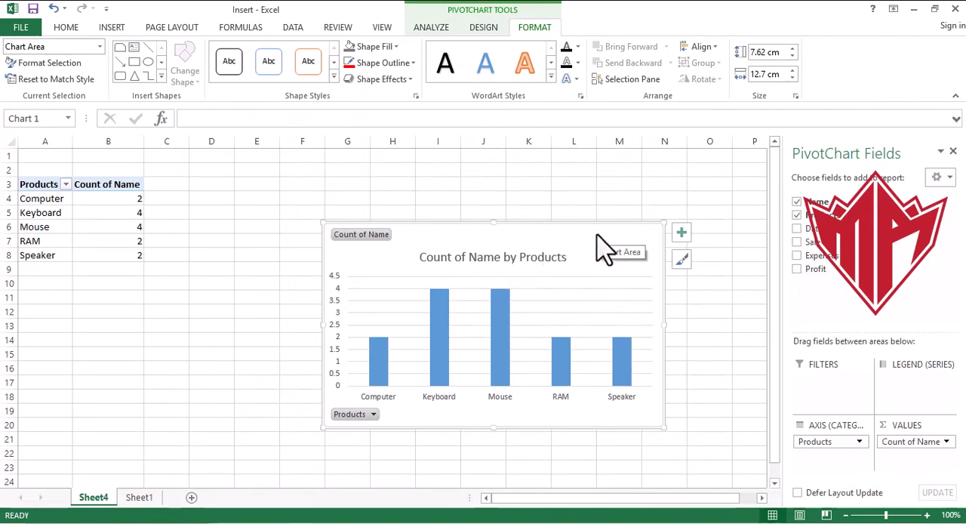
# - Delete the worksheet Sheet4 that holds the PivotChart
pyautogui.rightClick(87, 499)
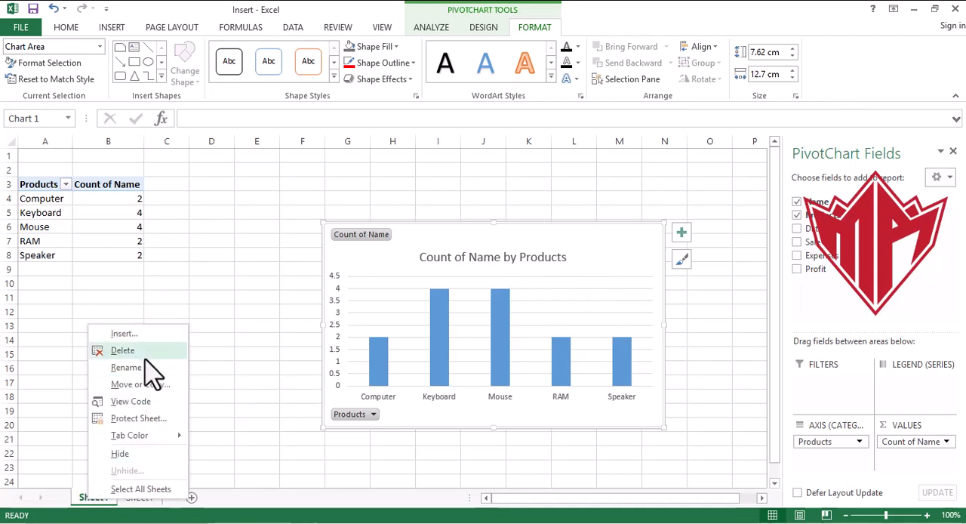
pyautogui.click(123, 351)
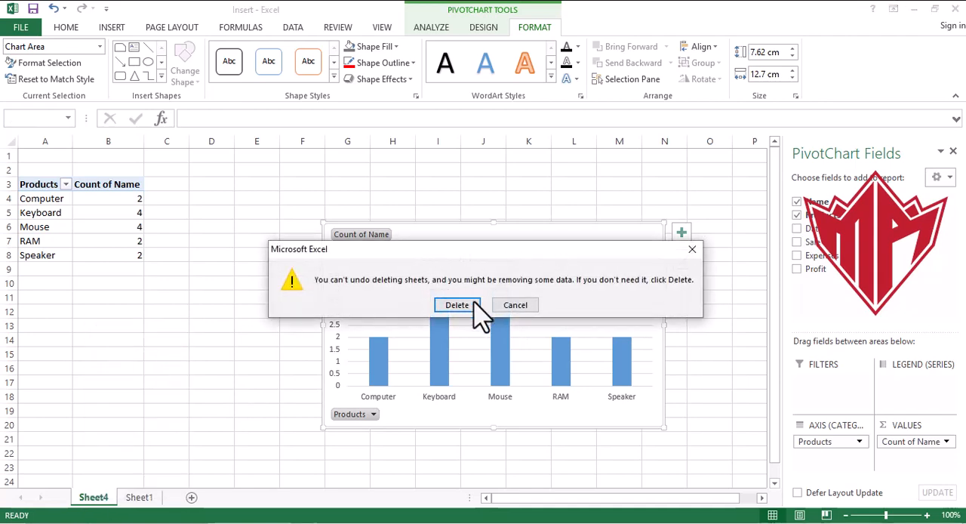
pyautogui.click(467, 304)
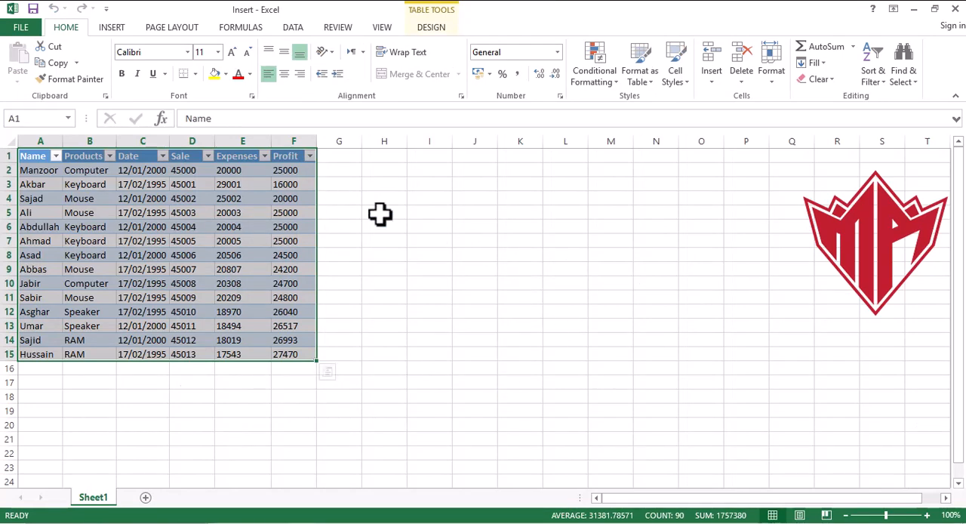
# - Insert a line sparkline in cell G2 based on the data range D2:F2
pyautogui.click(112, 28)
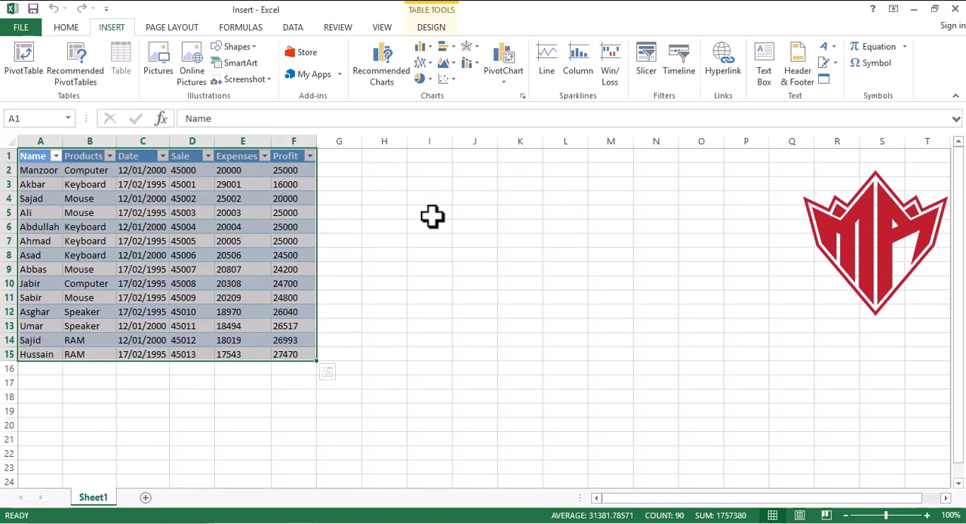
pyautogui.click(341, 169)
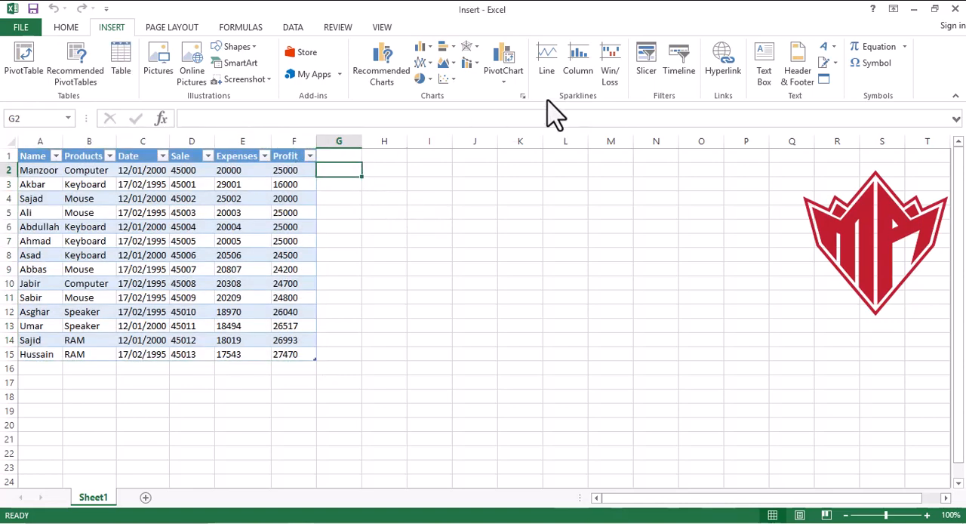
pyautogui.click(551, 75)
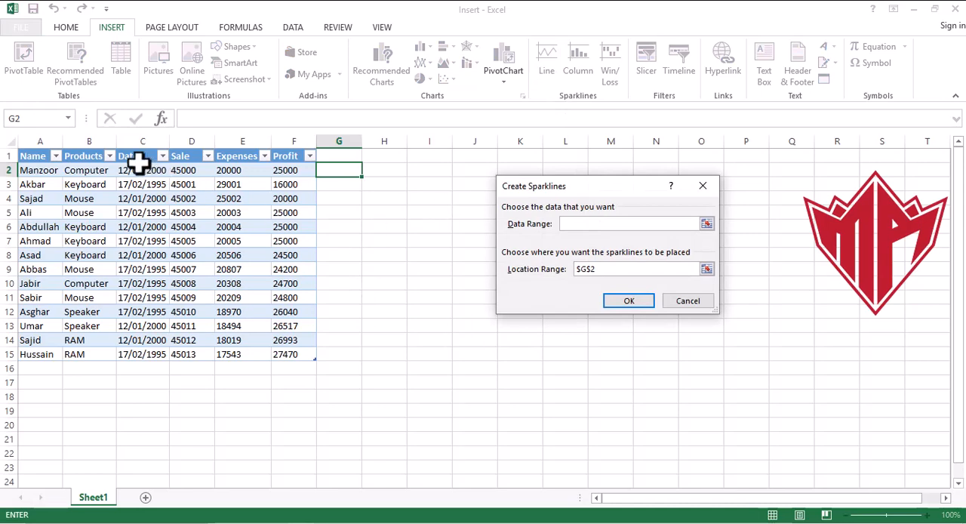
pyautogui.moveTo(178, 172); pyautogui.dragTo(287, 174)
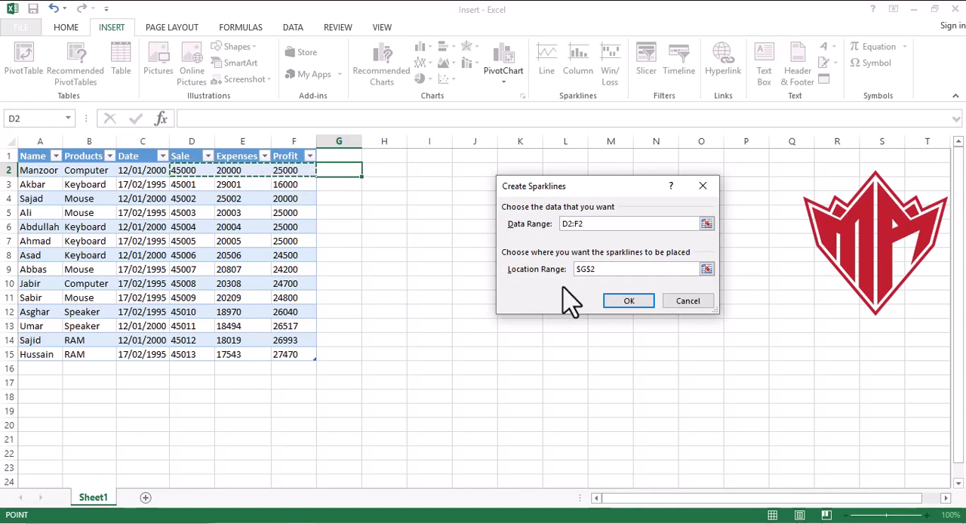
pyautogui.click(629, 301)
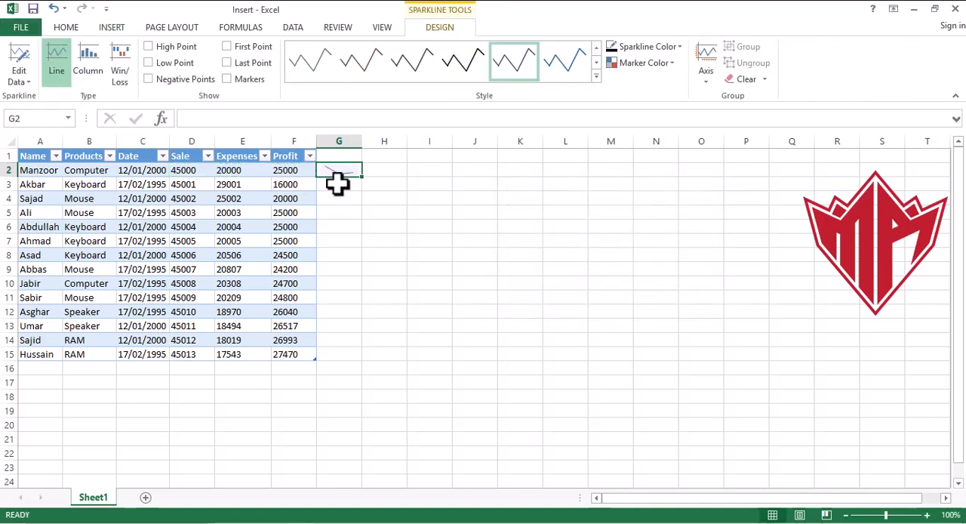
# - Show markers on the G2 sparkline and enlarge its cell to about three times the width and nearly double the height
pyautogui.click(226, 80)
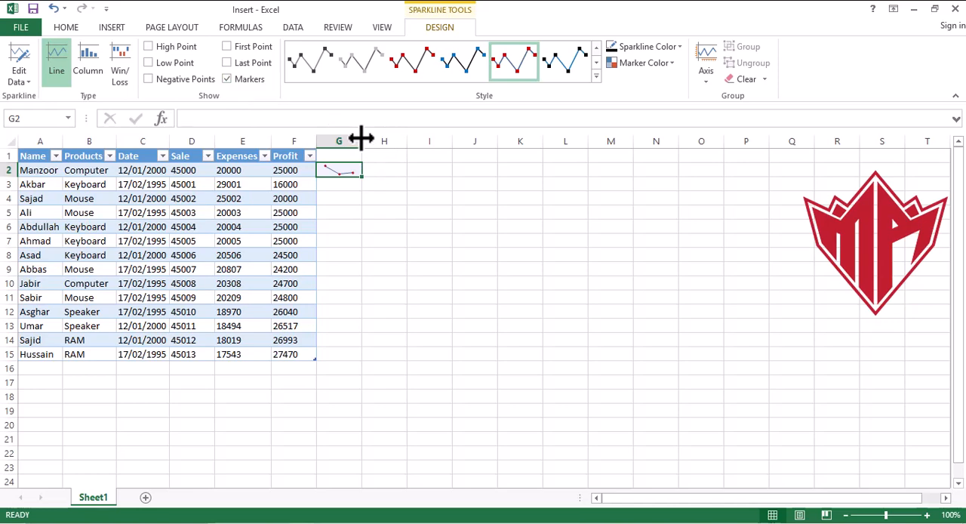
pyautogui.moveTo(361, 138); pyautogui.dragTo(451, 138)
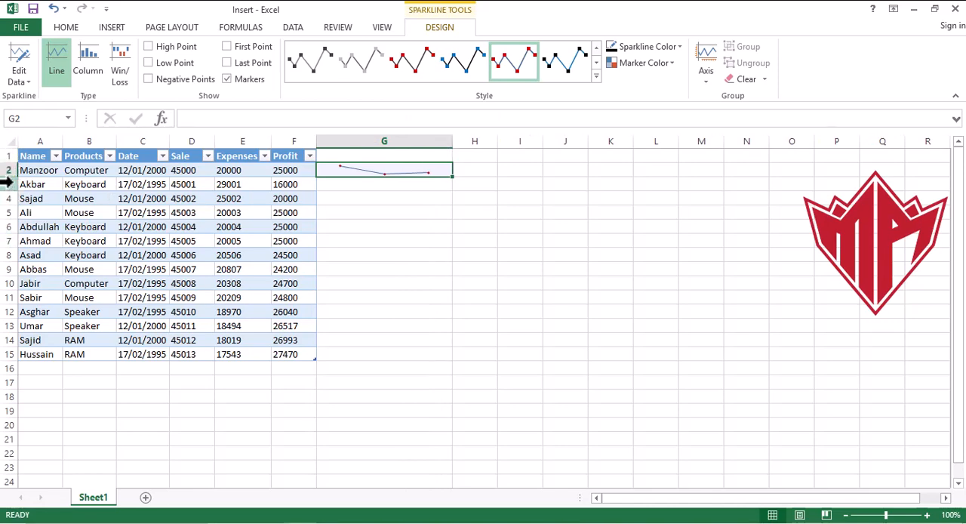
pyautogui.moveTo(12, 177)
pyautogui.mouseDown()
pyautogui.moveTo(13, 244)
pyautogui.moveTo(12, 187)
pyautogui.mouseUp()
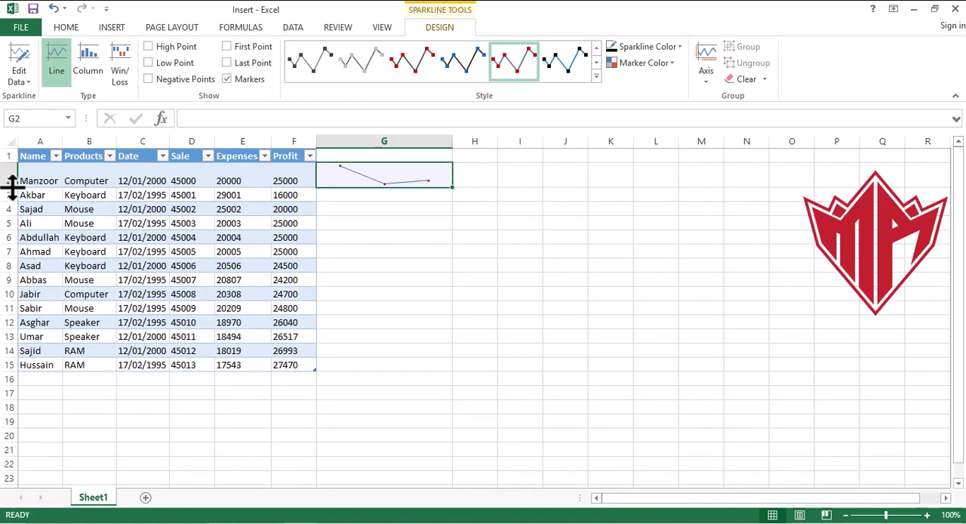
pyautogui.click(399, 262)
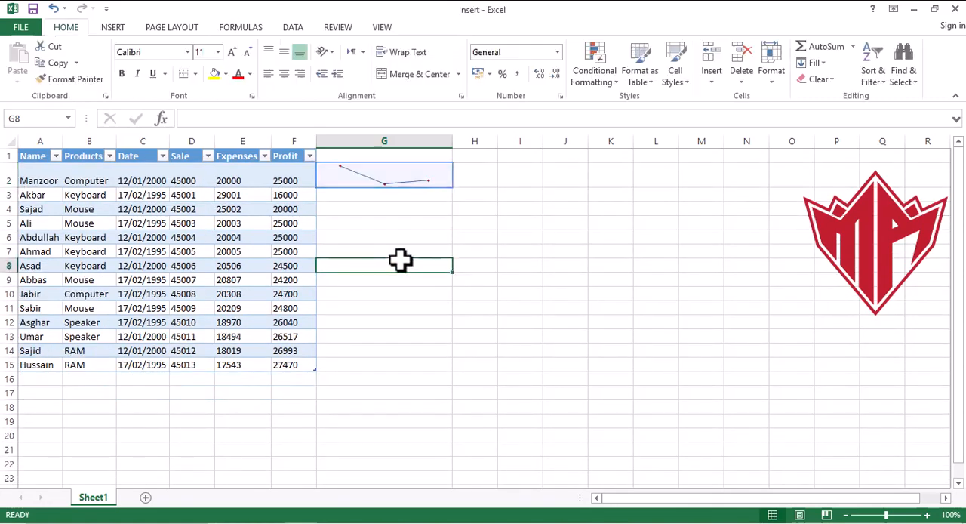
# - Fill the G2 line sparkline down through G15 to cover every table row
pyautogui.click(419, 177)
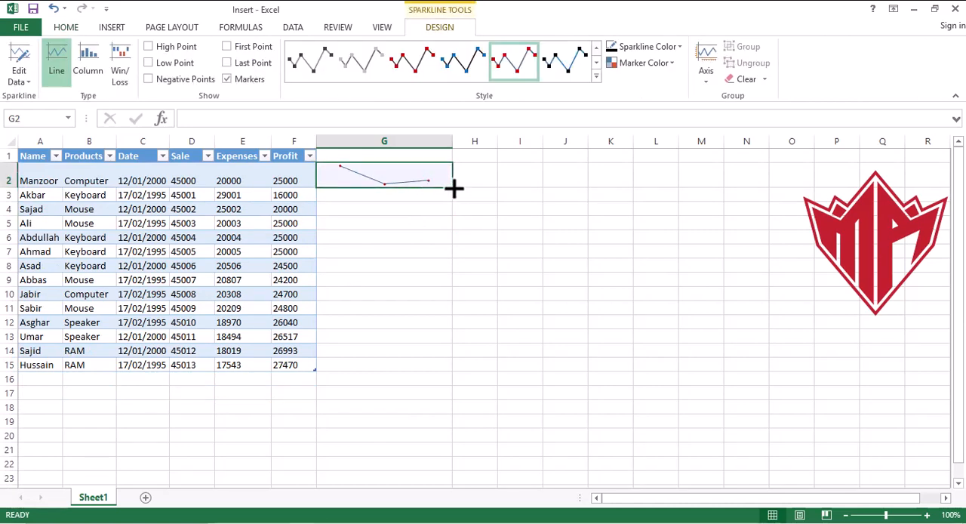
pyautogui.moveTo(453, 189); pyautogui.dragTo(438, 370)
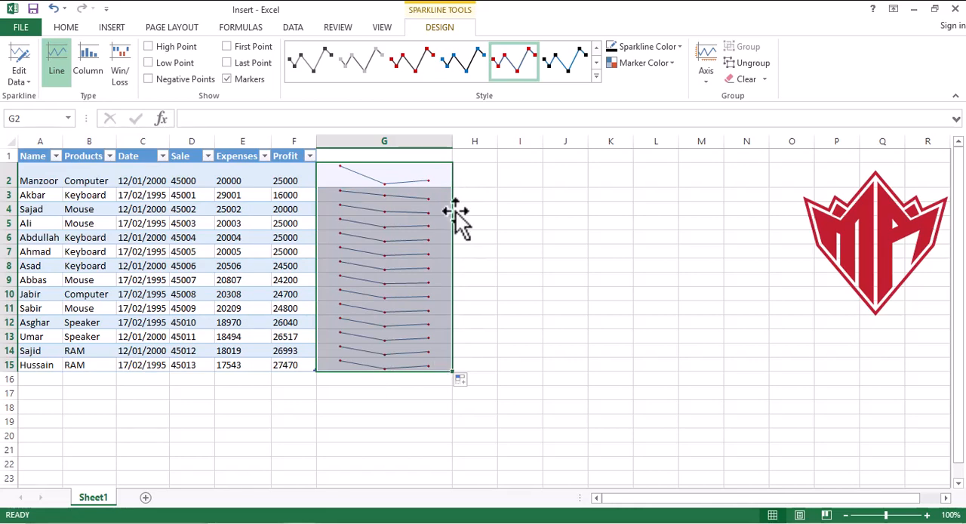
pyautogui.click(562, 249)
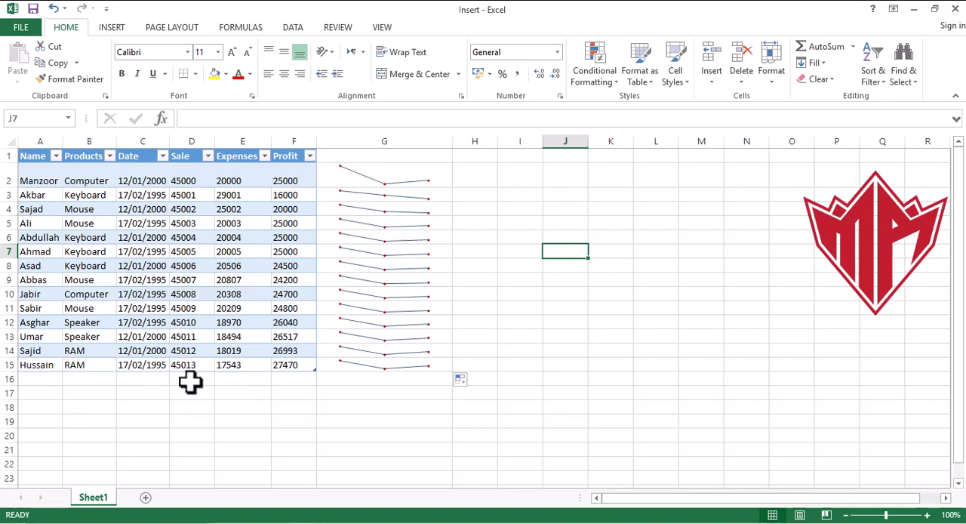
# - Select cell F16 below the Profit column as the location for a column sparkline
pyautogui.click(303, 381)
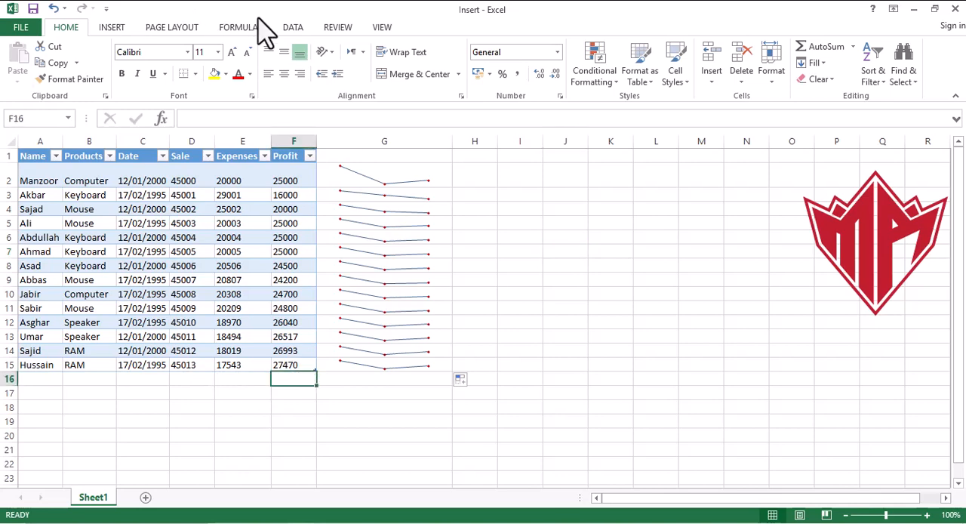
pyautogui.click(111, 28)
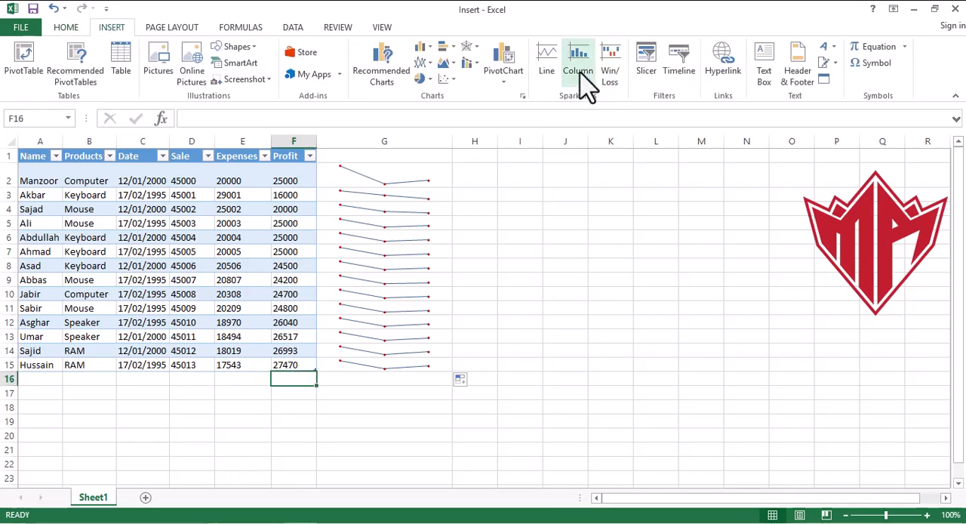
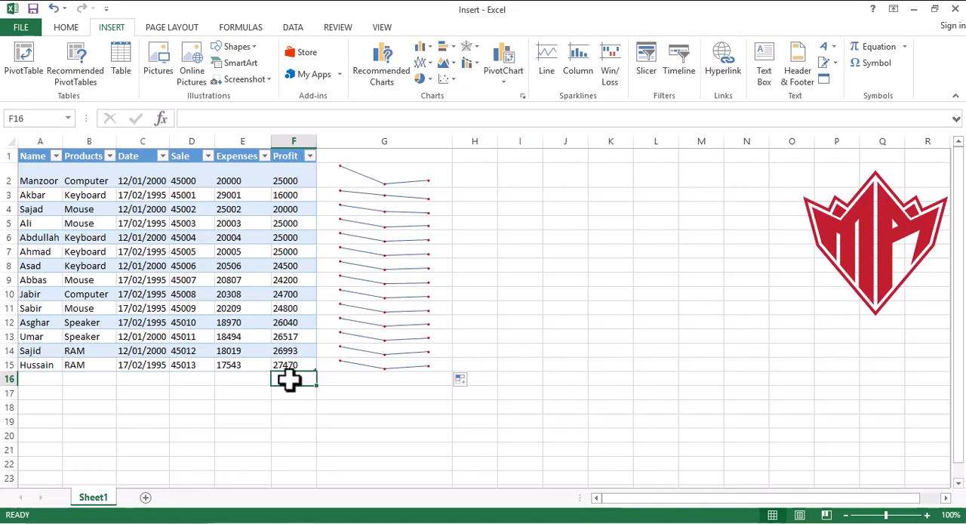
# - Insert a column sparkline in cell F16 based on the Profit data range F2:F15
pyautogui.click(580, 67)
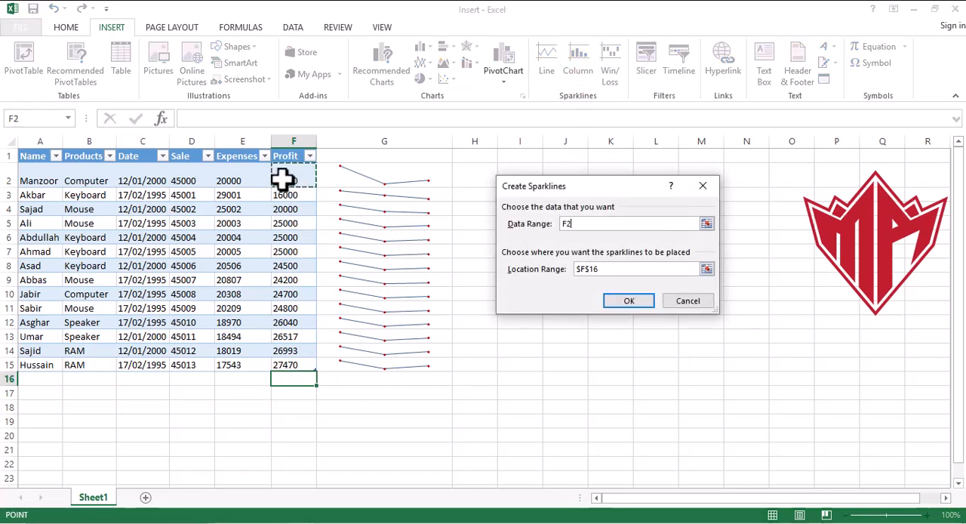
pyautogui.moveTo(283, 178); pyautogui.dragTo(285, 365)
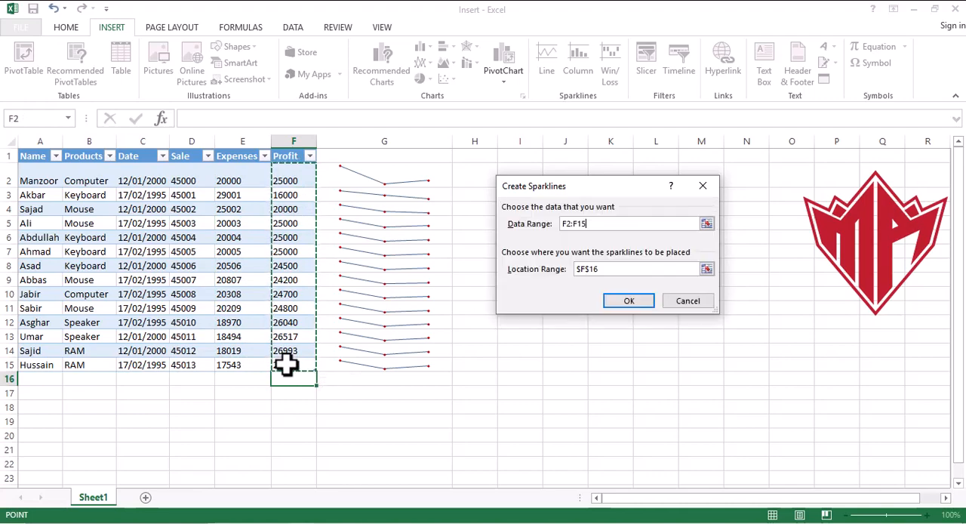
pyautogui.click(640, 302)
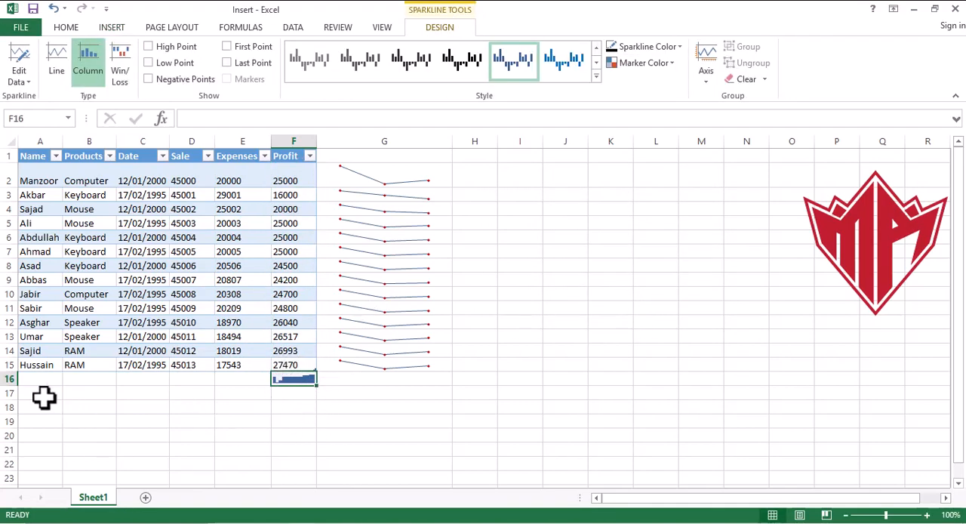
# - Enlarge the F16 sparkline cell to about five times the row height and nearly three times the column width
pyautogui.moveTo(12, 371); pyautogui.dragTo(12, 388)
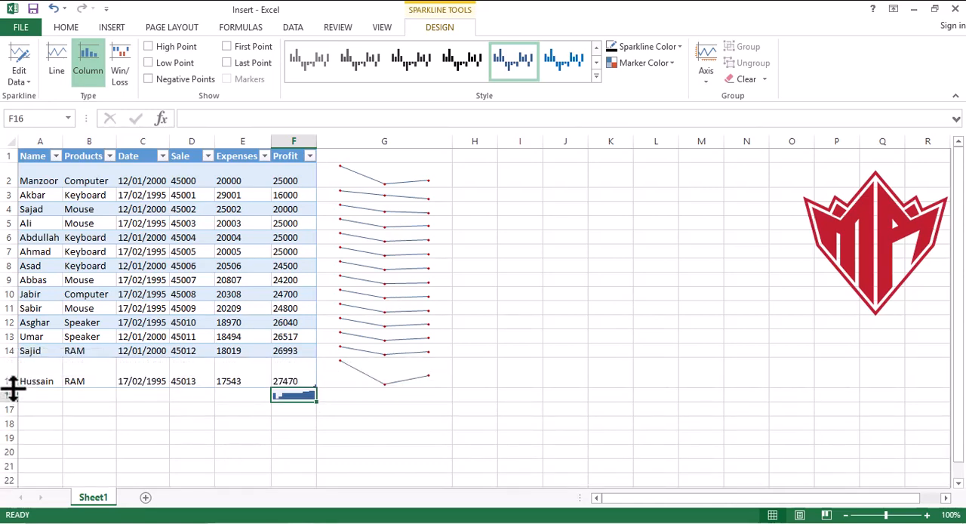
pyautogui.doubleClick(12, 388)
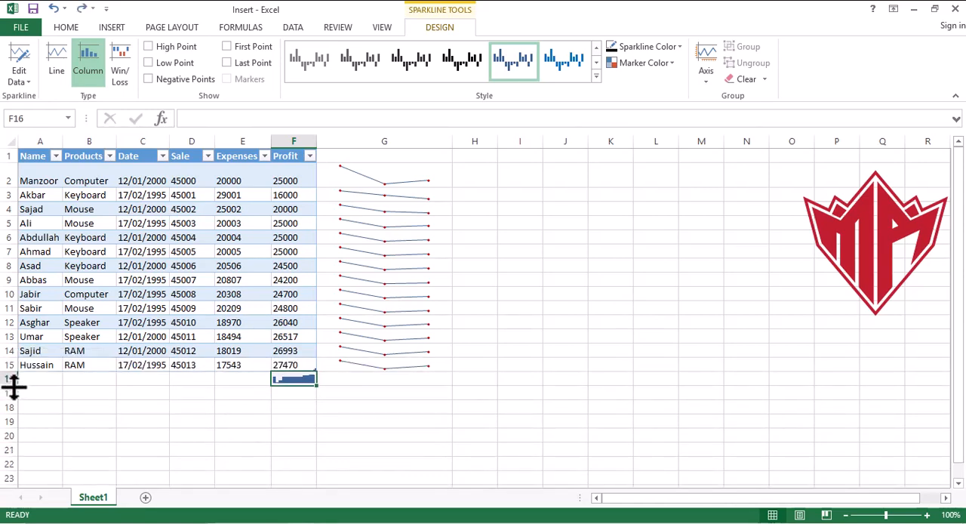
pyautogui.moveTo(12, 386); pyautogui.dragTo(13, 439)
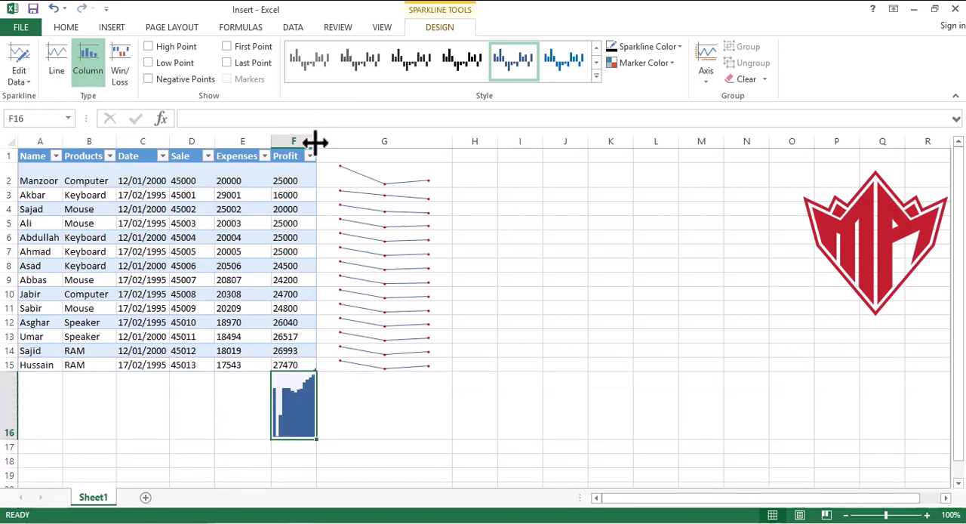
pyautogui.moveTo(315, 142); pyautogui.dragTo(394, 140)
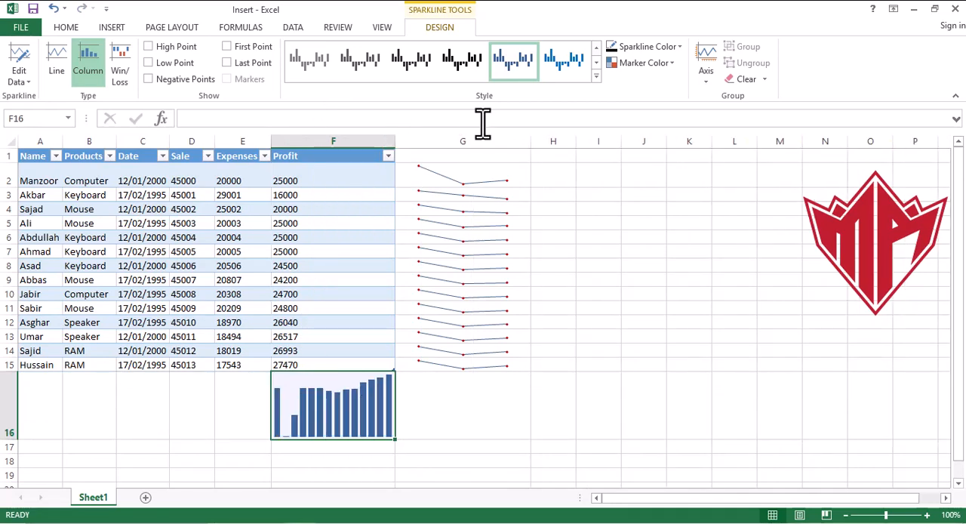
# - Color the F16 column sparkline purple and its high point green
pyautogui.click(679, 46)
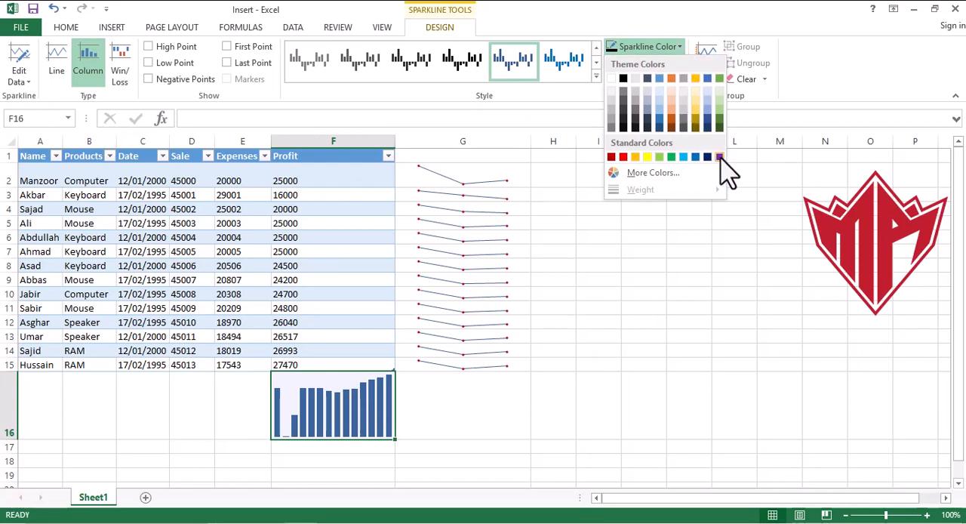
pyautogui.click(719, 157)
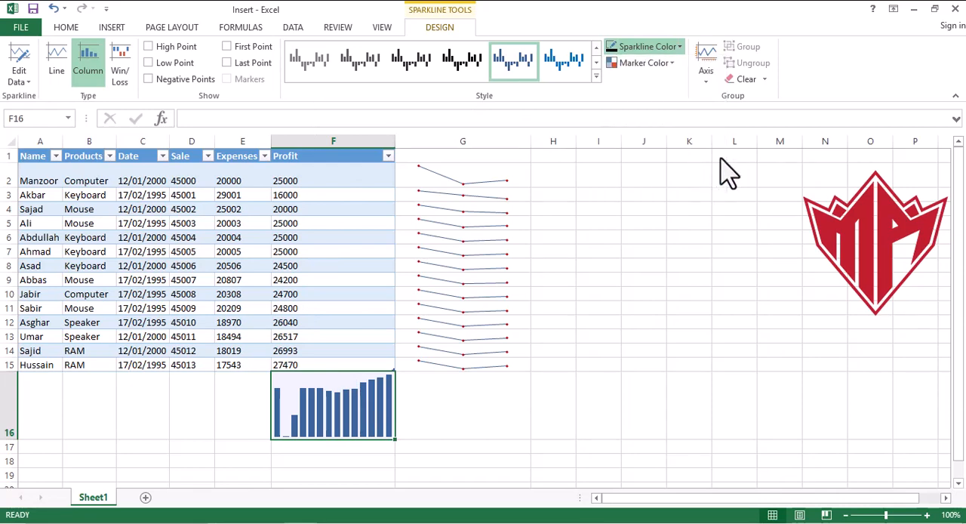
pyautogui.click(673, 62)
pyautogui.moveTo(653, 115)
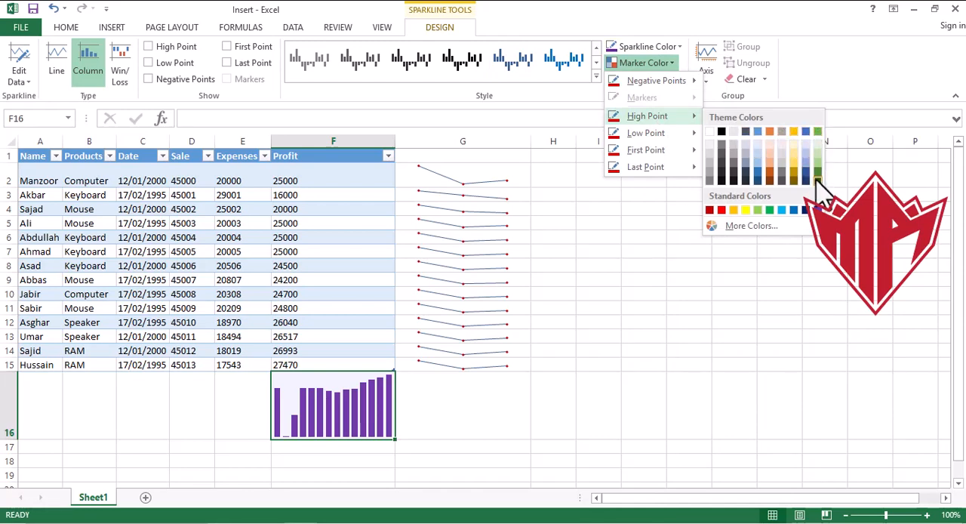
pyautogui.click(818, 132)
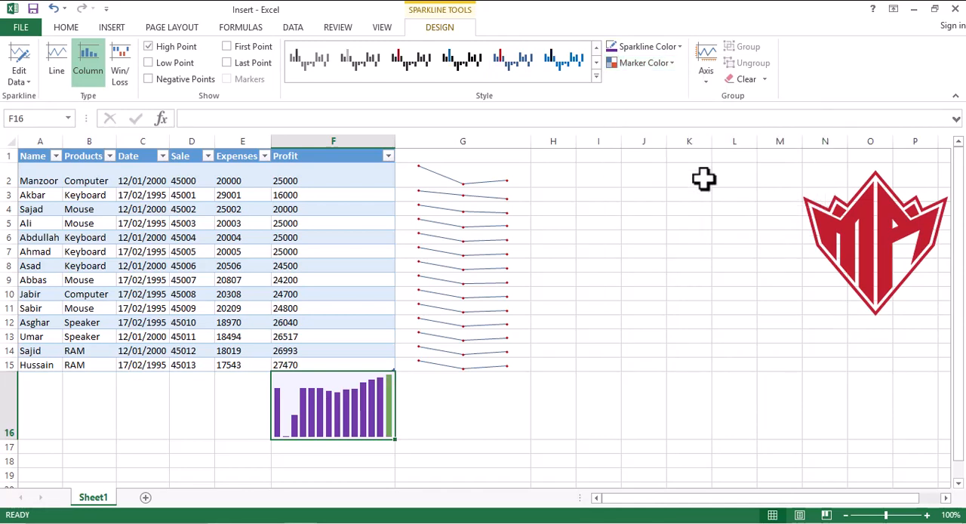
# - Color the F16 sparkline's first point red and its low point light blue
pyautogui.click(672, 65)
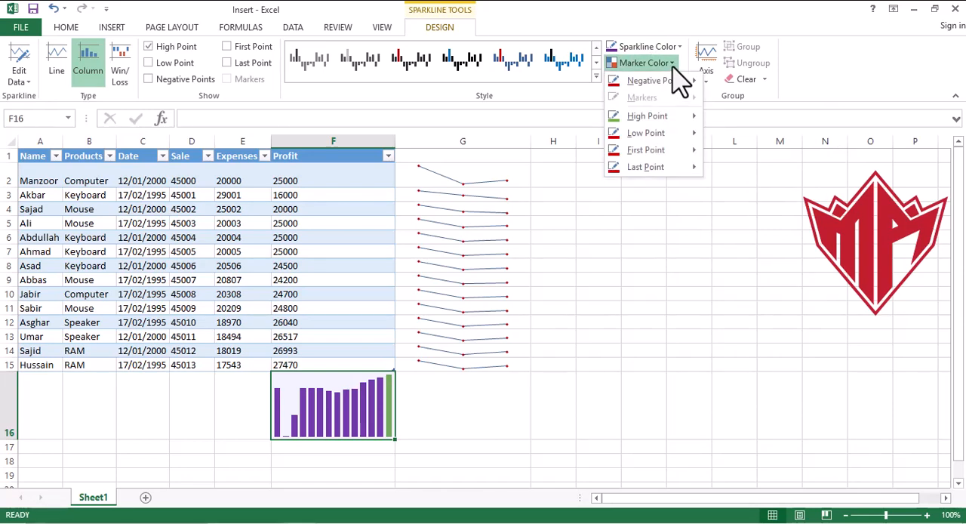
pyautogui.moveTo(672, 151)
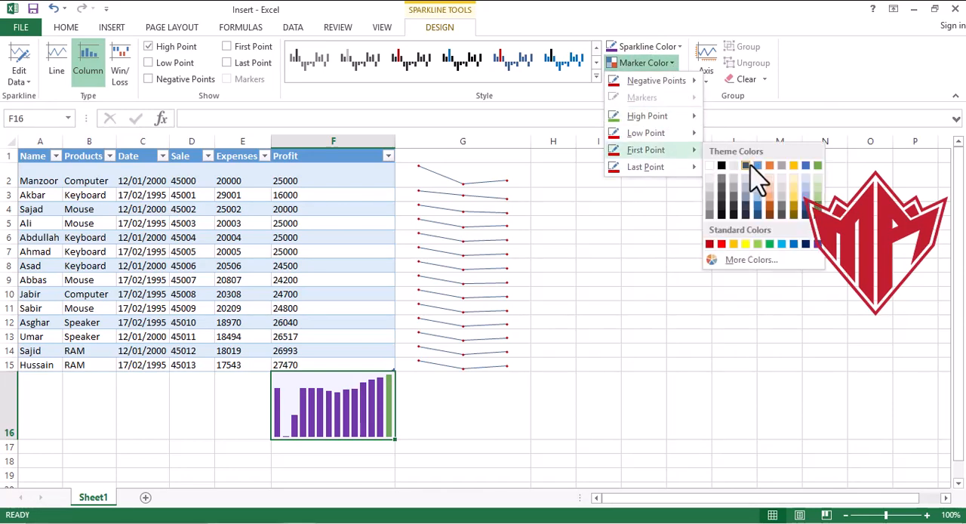
pyautogui.click(722, 245)
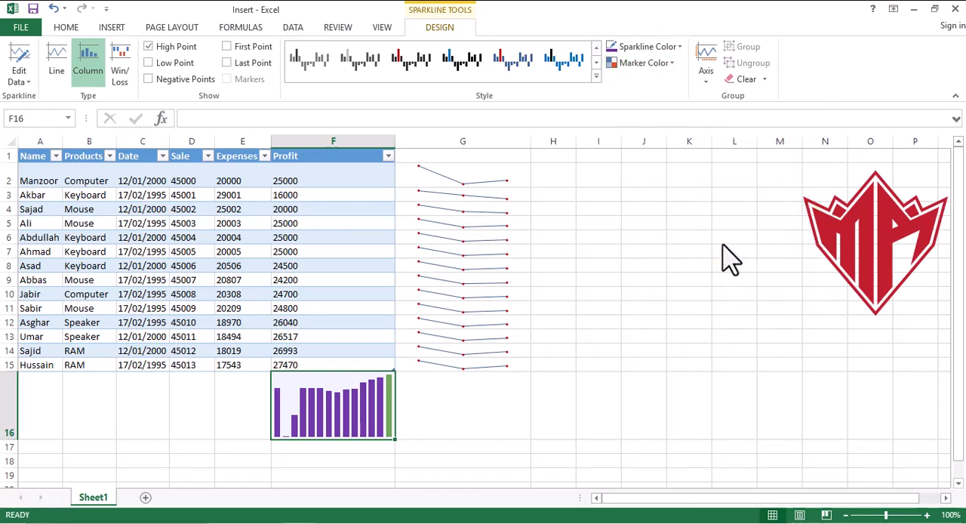
pyautogui.click(671, 63)
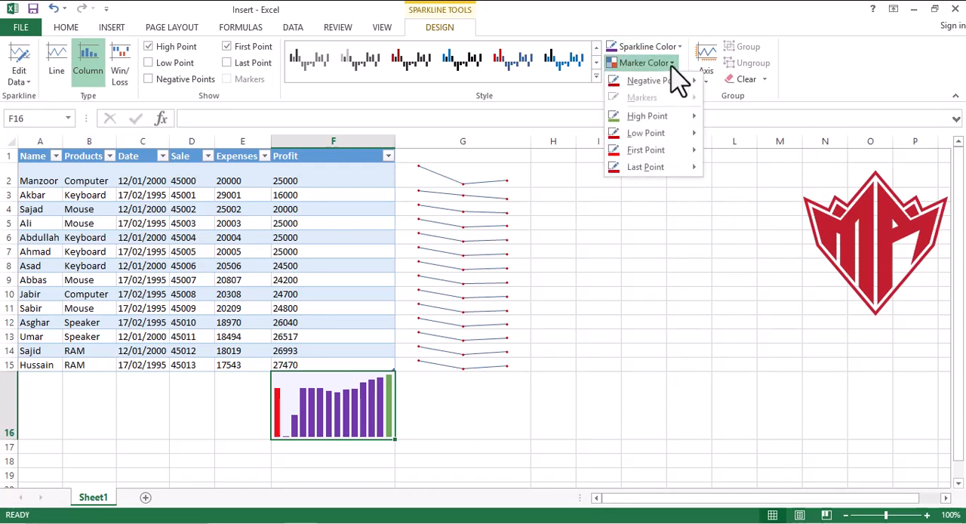
pyautogui.moveTo(683, 150)
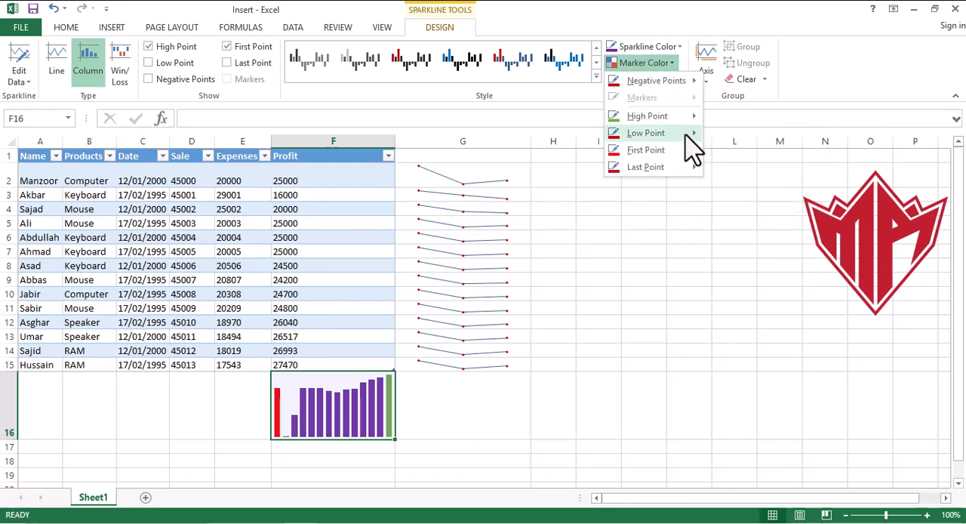
pyautogui.moveTo(685, 133)
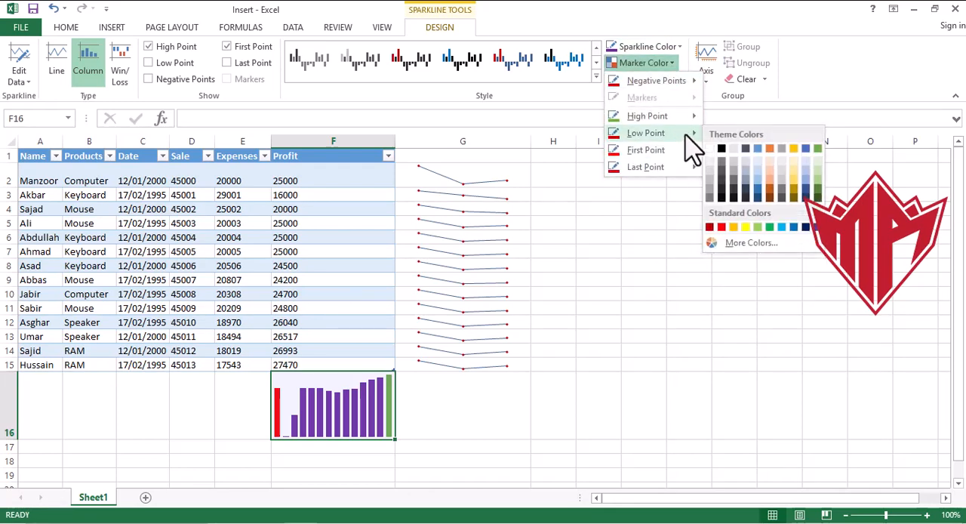
pyautogui.click(781, 226)
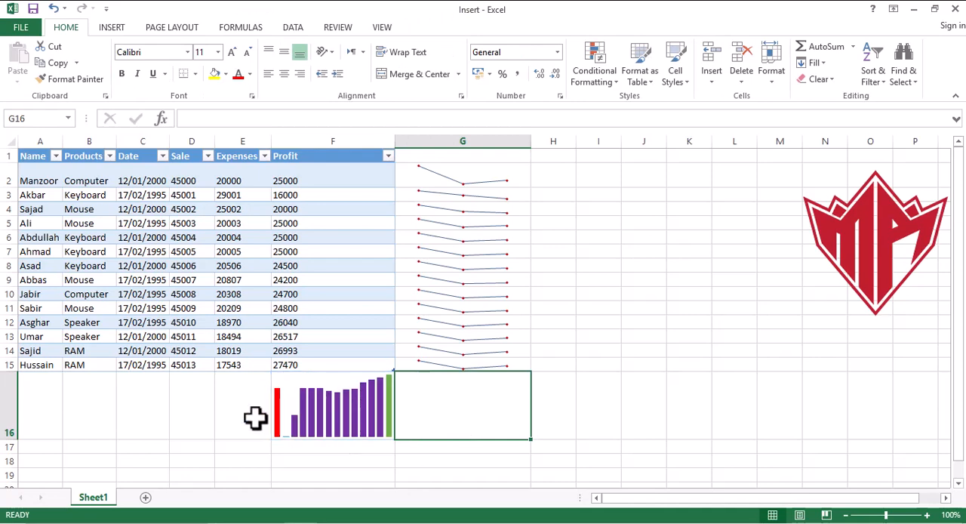
# - Undo the F16 column sparkline with its formatting, the column G line sparklines, and all related row and column resizing
pyautogui.click(325, 411)
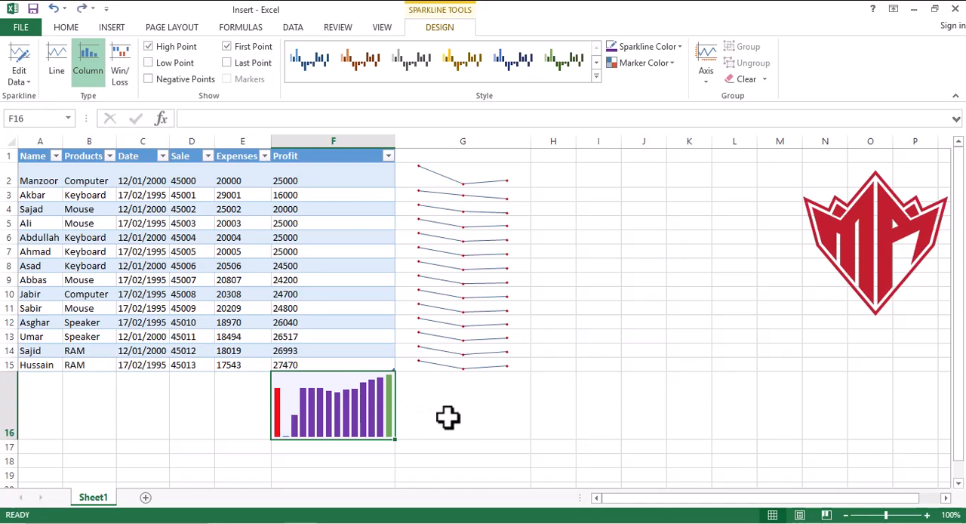
pyautogui.hotkey('ctrl', 'z')
pyautogui.hotkey('ctrl', 'z')
pyautogui.hotkey('ctrl', 'z')
pyautogui.hotkey('ctrl', 'z')
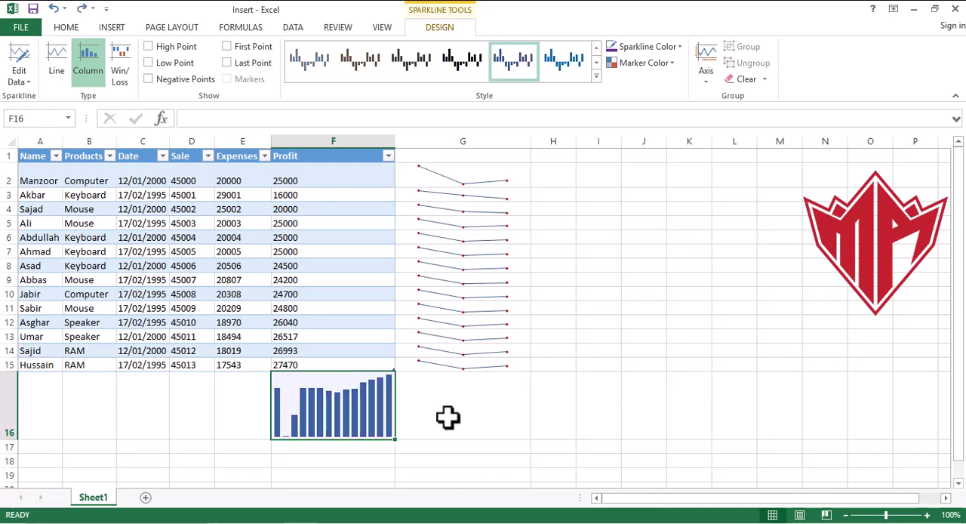
pyautogui.hotkey('ctrl', 'z')
pyautogui.hotkey('ctrl', 'z')
pyautogui.hotkey('ctrl', 'z')
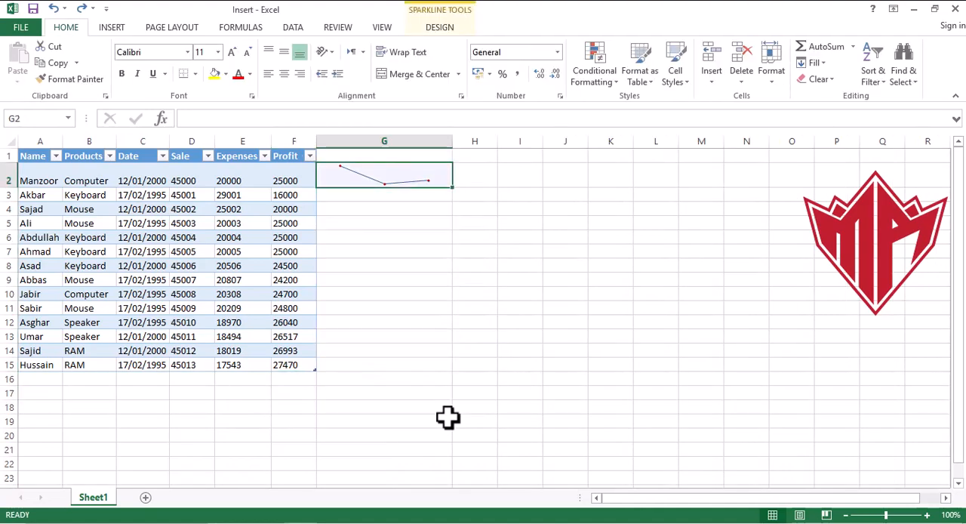
pyautogui.hotkey('ctrl', 'z')
pyautogui.hotkey('ctrl', 'z')
pyautogui.hotkey('ctrl', 'z')
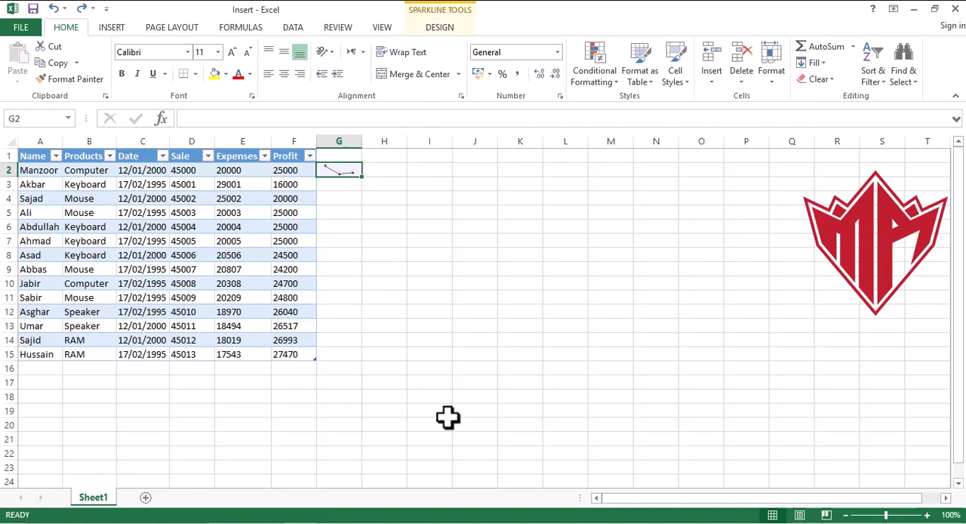
pyautogui.hotkey('ctrl', 'z')
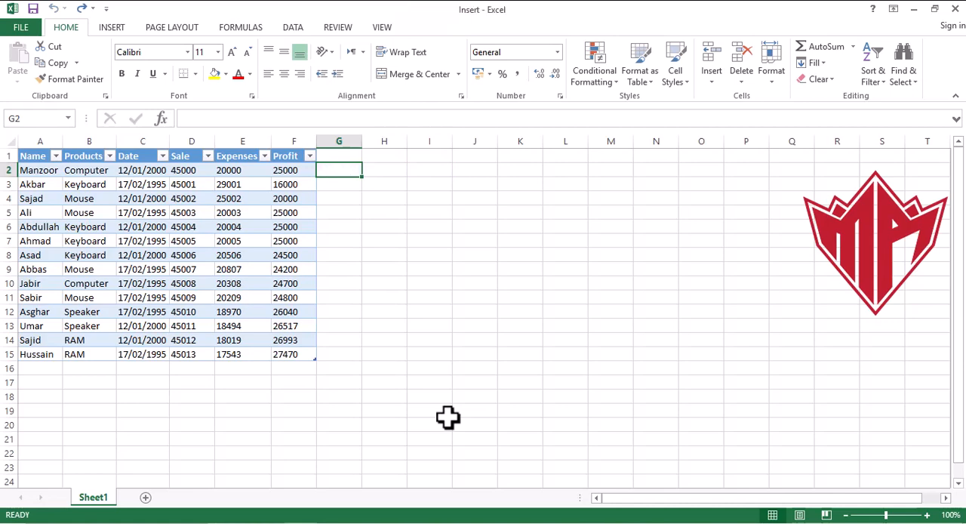
# - Insert a Win/Loss sparkline in cell G2 based on the data range D2:F2, and undo it
pyautogui.click(402, 268)
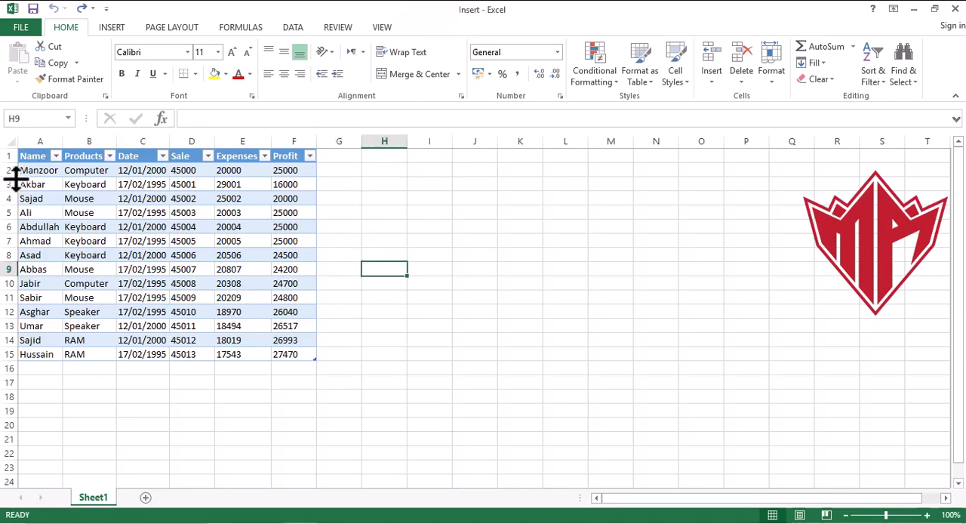
pyautogui.moveTo(41, 168); pyautogui.dragTo(297, 352)
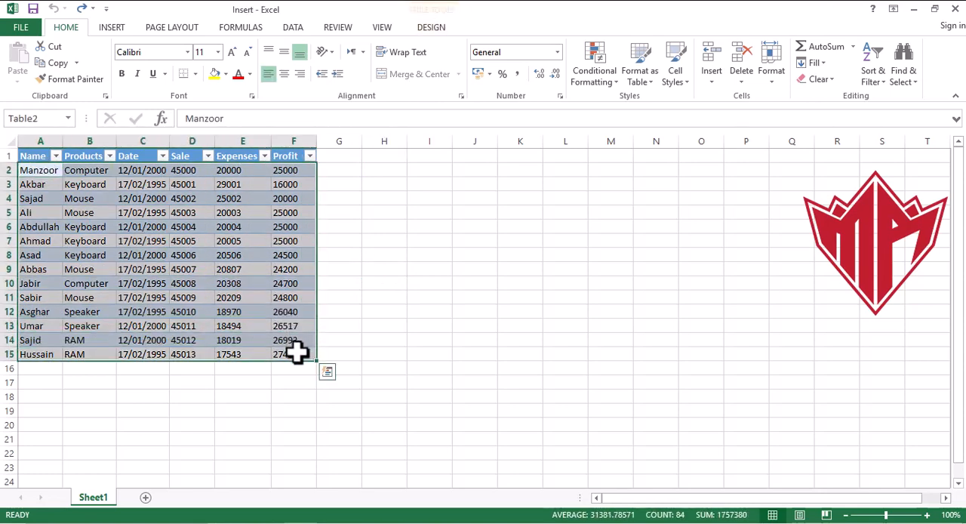
pyautogui.click(112, 31)
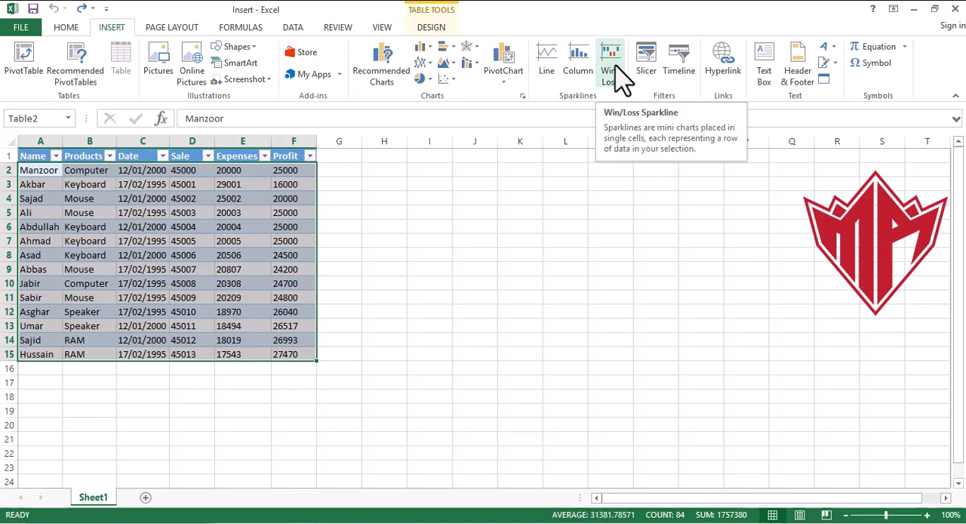
pyautogui.click(339, 171)
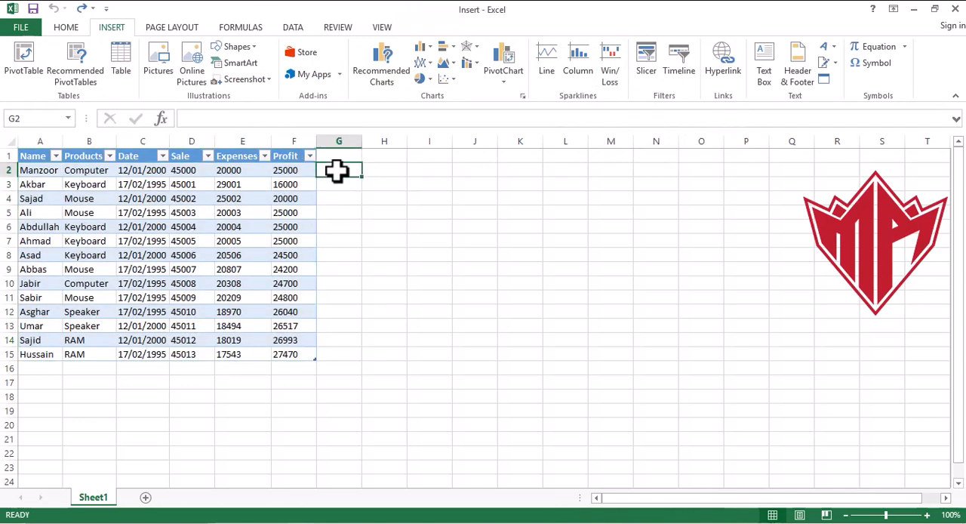
pyautogui.click(606, 57)
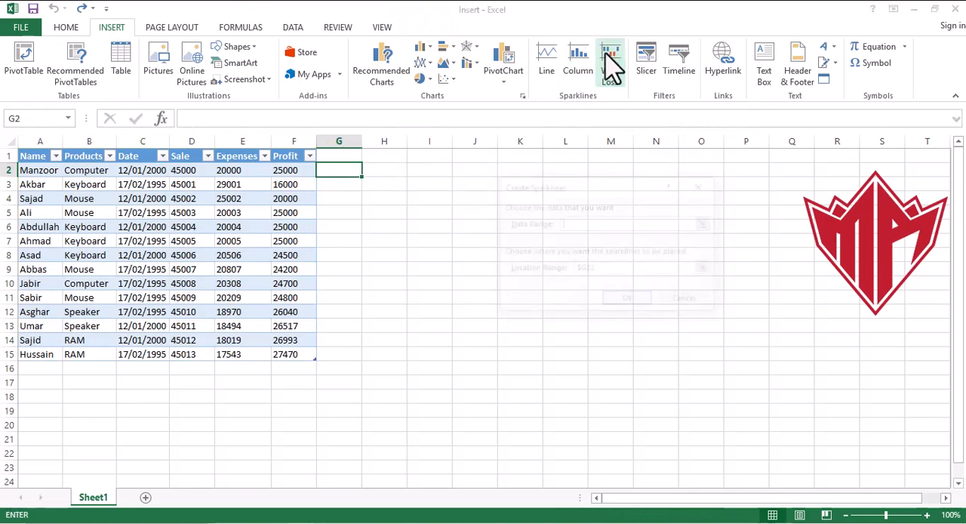
pyautogui.click(229, 172)
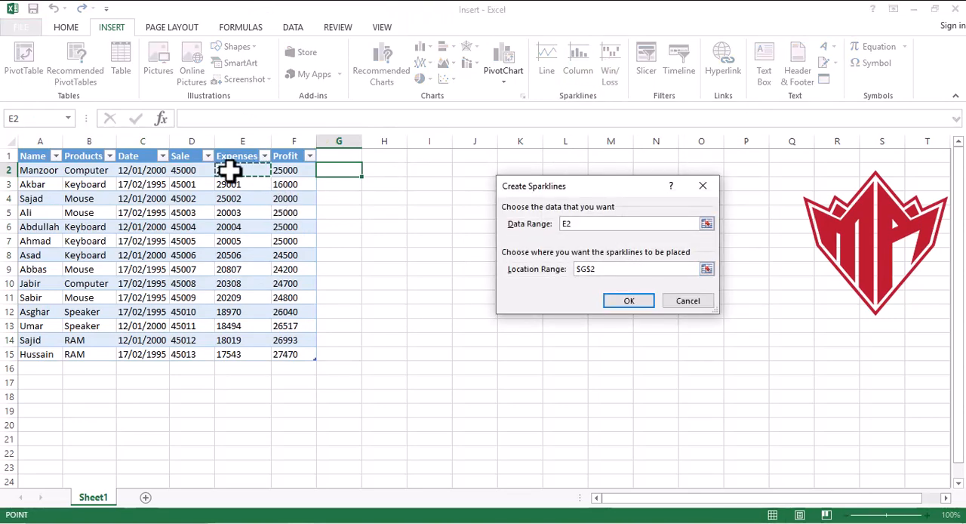
pyautogui.moveTo(229, 172); pyautogui.dragTo(269, 163)
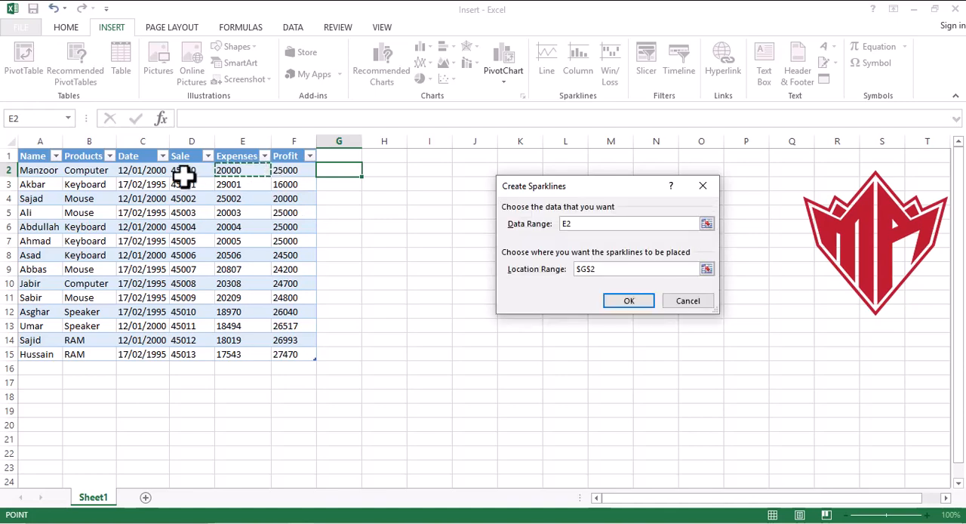
pyautogui.moveTo(186, 173); pyautogui.dragTo(280, 172)
pyautogui.click(628, 300)
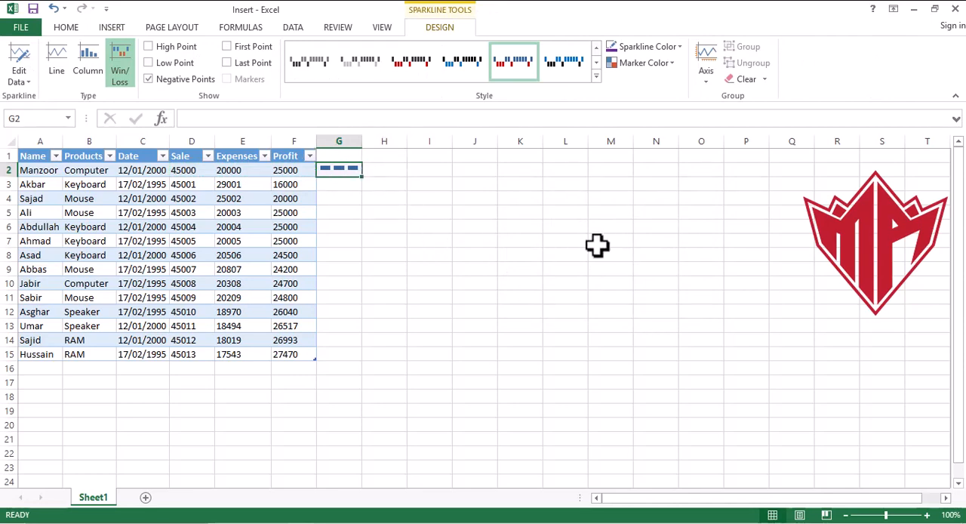
pyautogui.hotkey('ctrl', 'z')
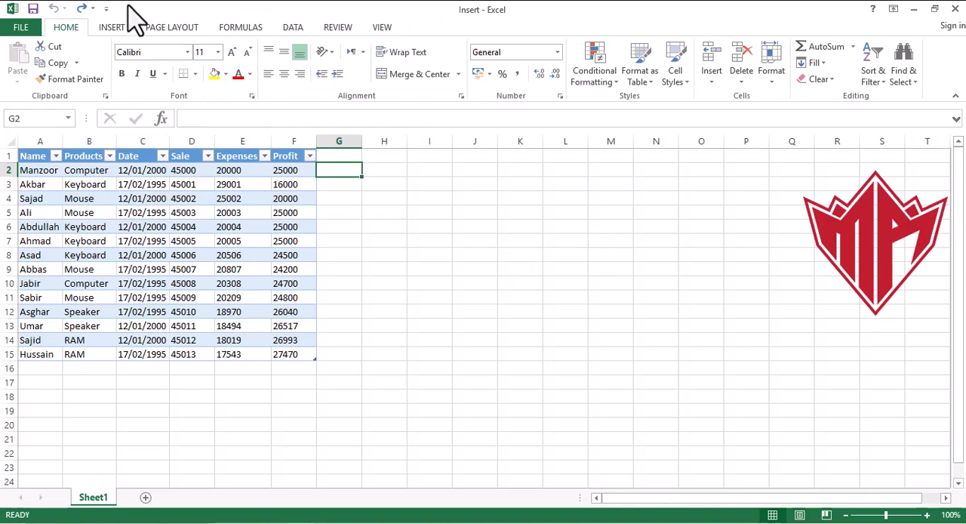
# - Insert a Products slicer for the sales table in A2:F15
pyautogui.click(111, 28)
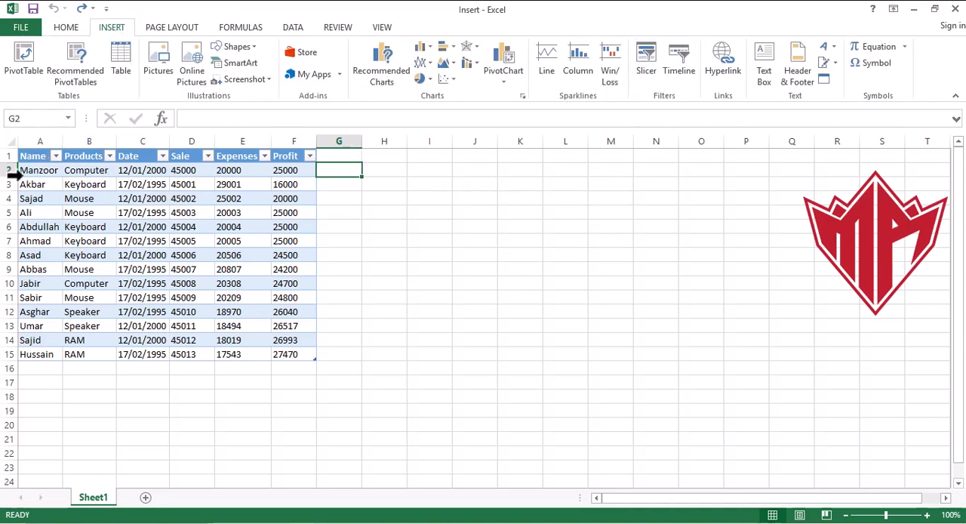
pyautogui.moveTo(35, 170); pyautogui.dragTo(302, 352)
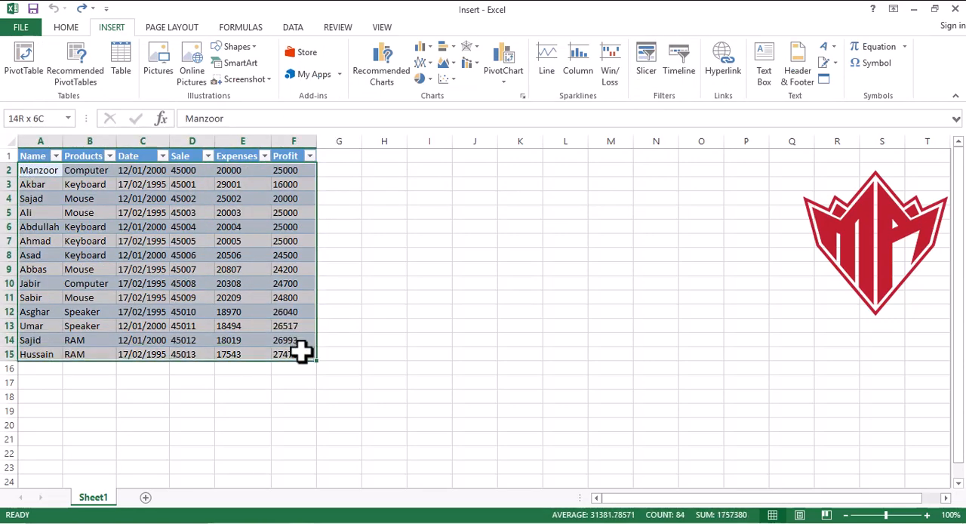
pyautogui.click(644, 72)
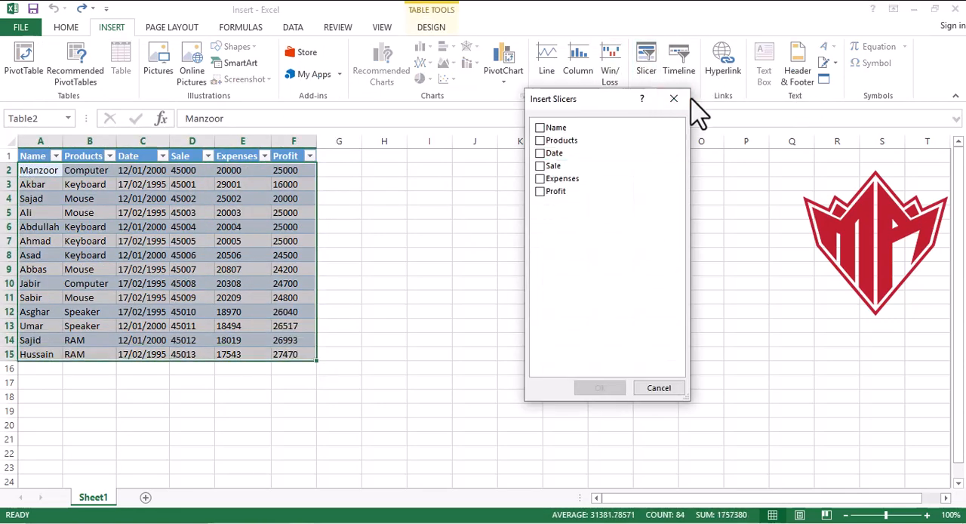
pyautogui.click(675, 98)
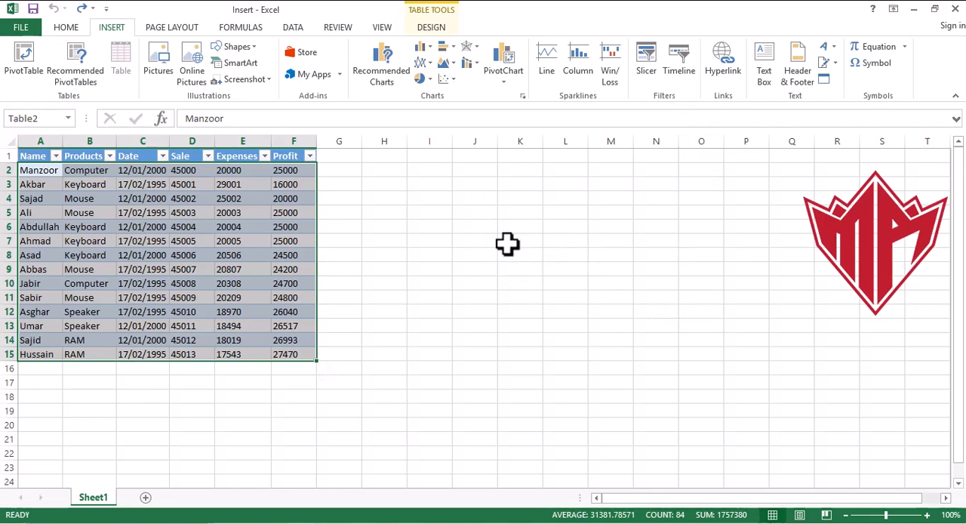
pyautogui.click(653, 84)
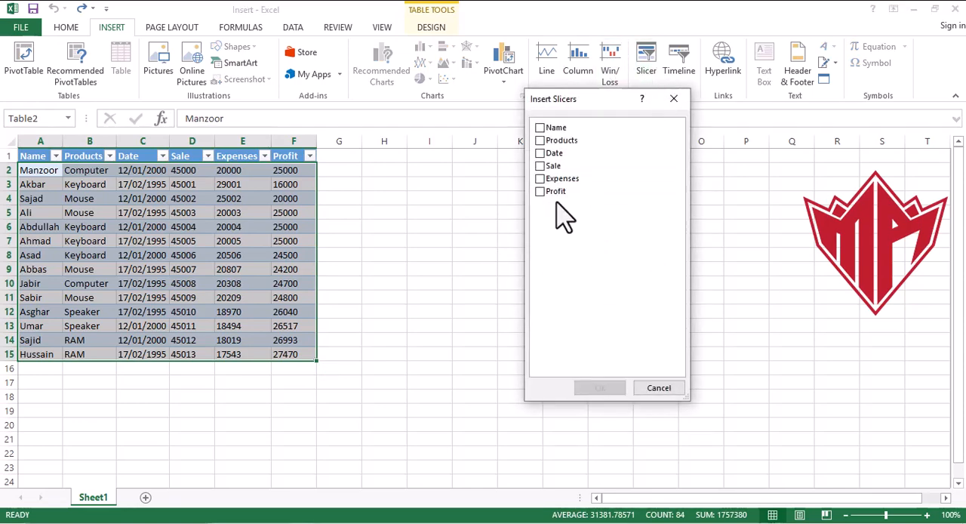
pyautogui.click(540, 141)
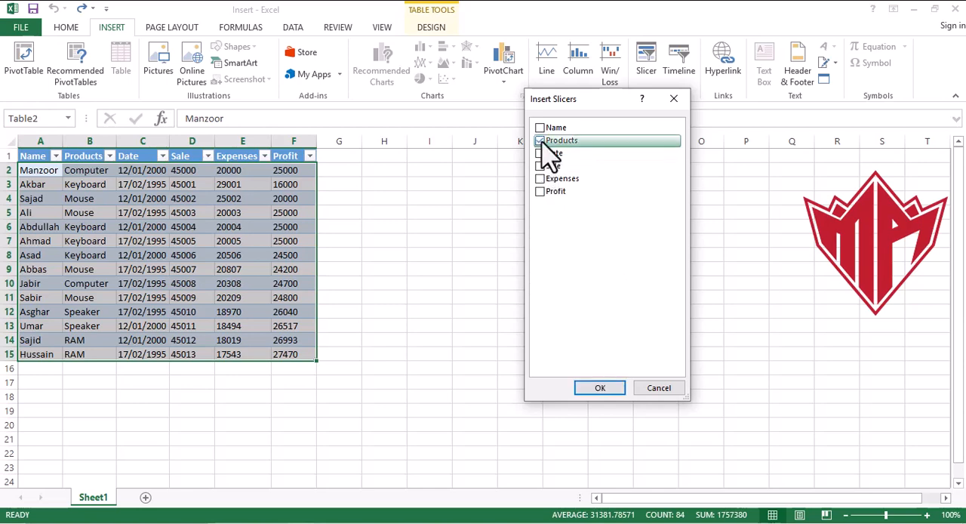
pyautogui.click(600, 388)
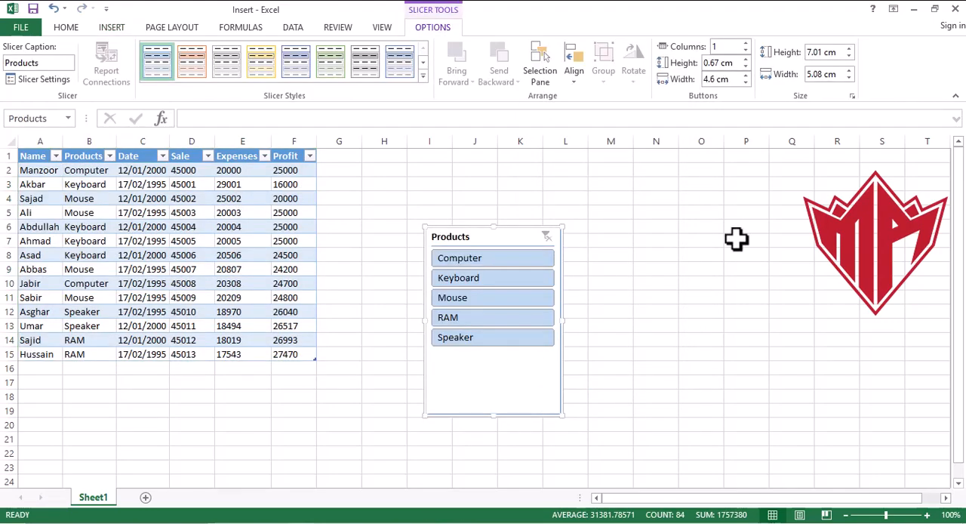
# - Filter the sales table with the slicer by Computer, Keyboard, Mouse, RAM, and Speaker, one at a time
pyautogui.click(482, 258)
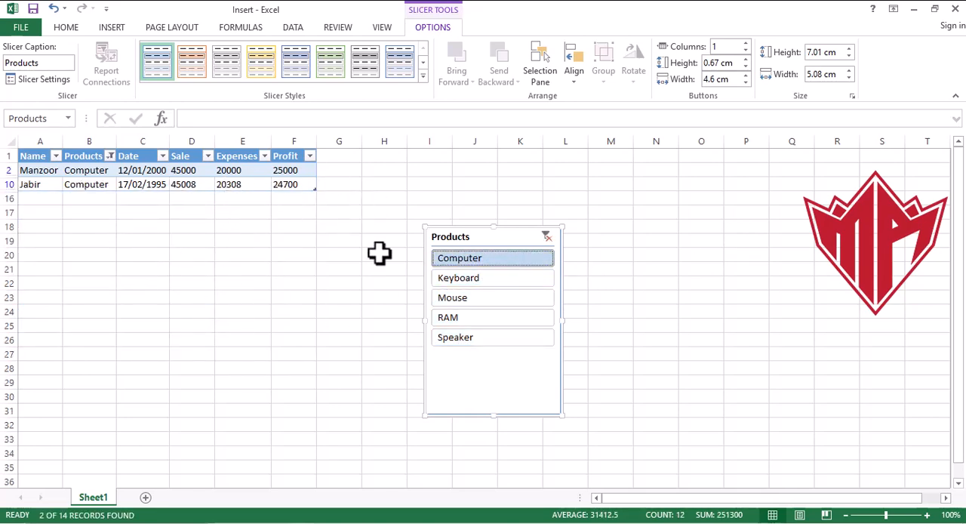
pyautogui.click(483, 279)
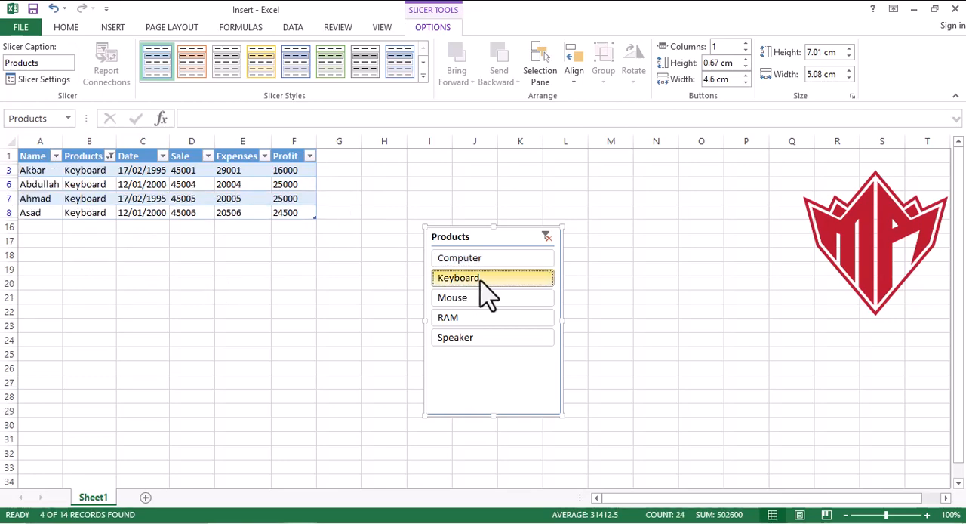
pyautogui.click(480, 301)
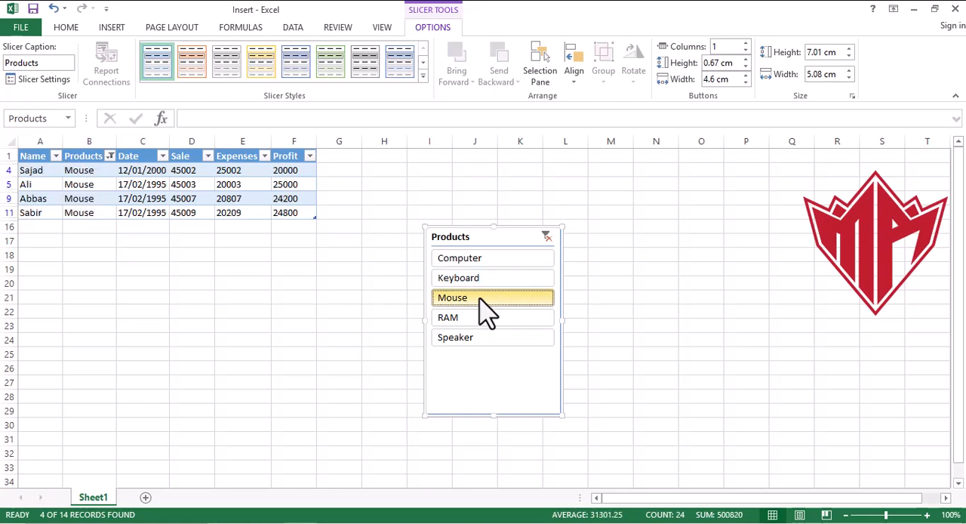
pyautogui.click(473, 321)
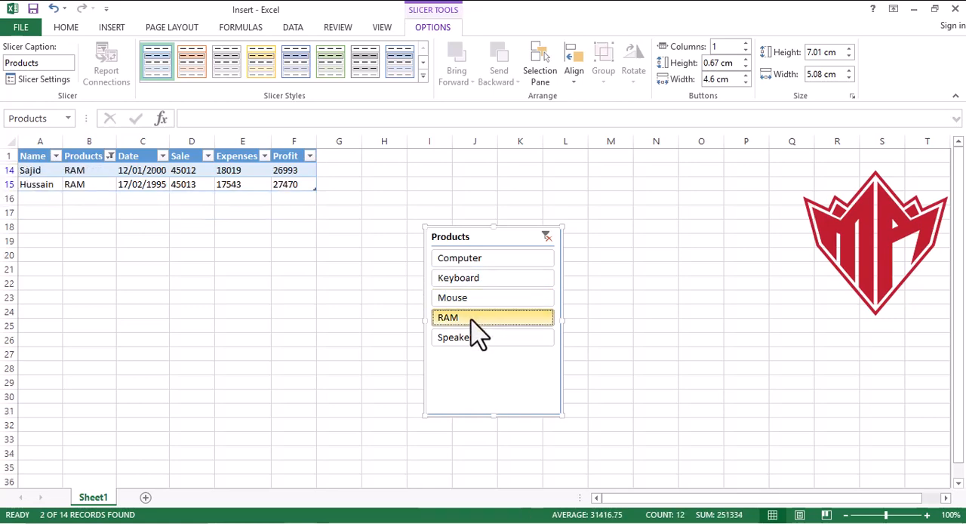
pyautogui.click(469, 346)
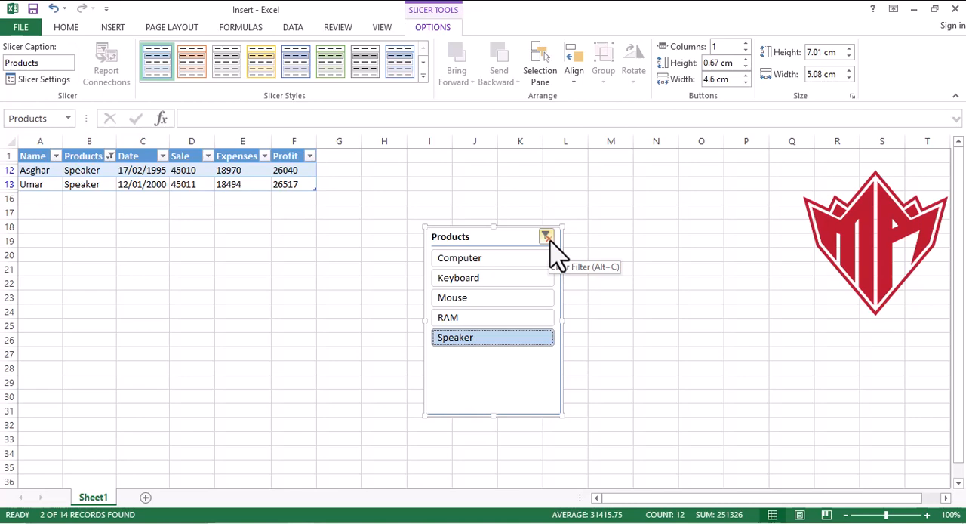
# - Clear the Products slicer's filter and delete the slicer from the sheet
pyautogui.click(546, 237)
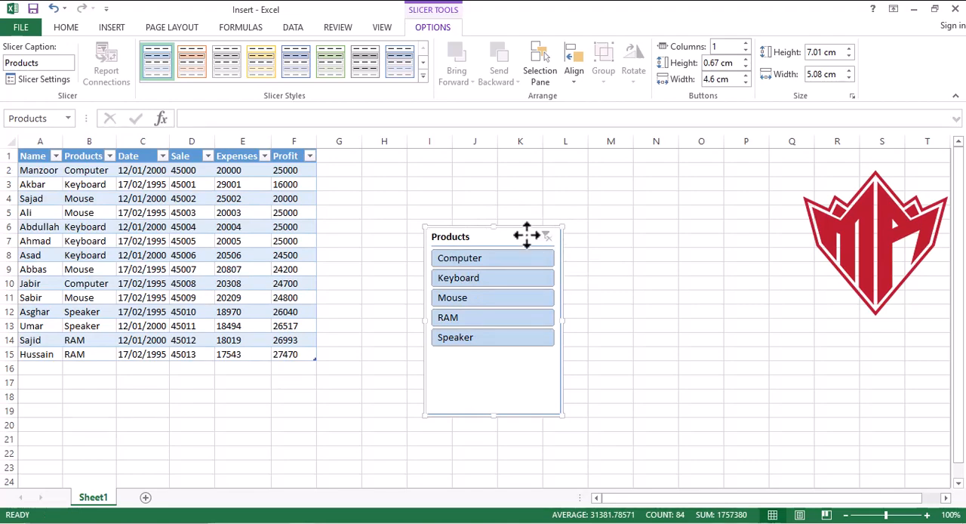
pyautogui.press('Delete')
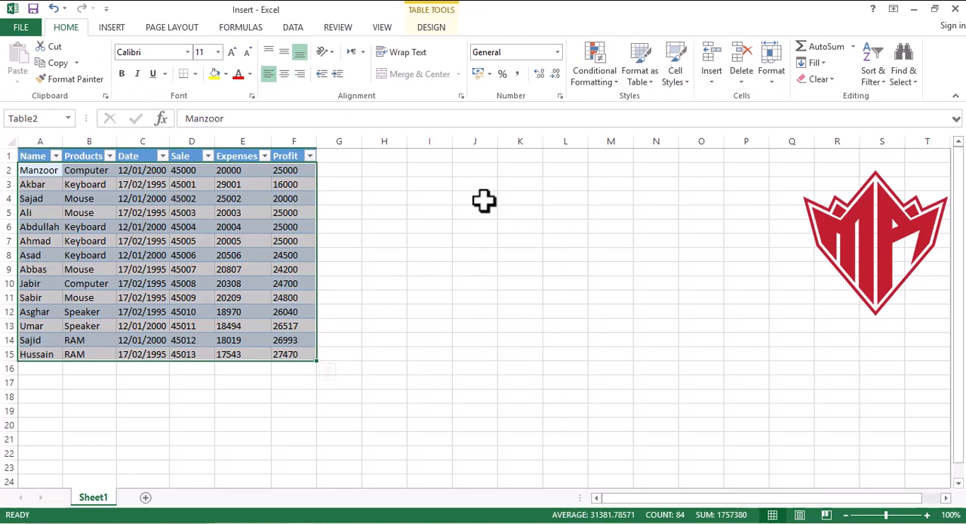
pyautogui.click(110, 28)
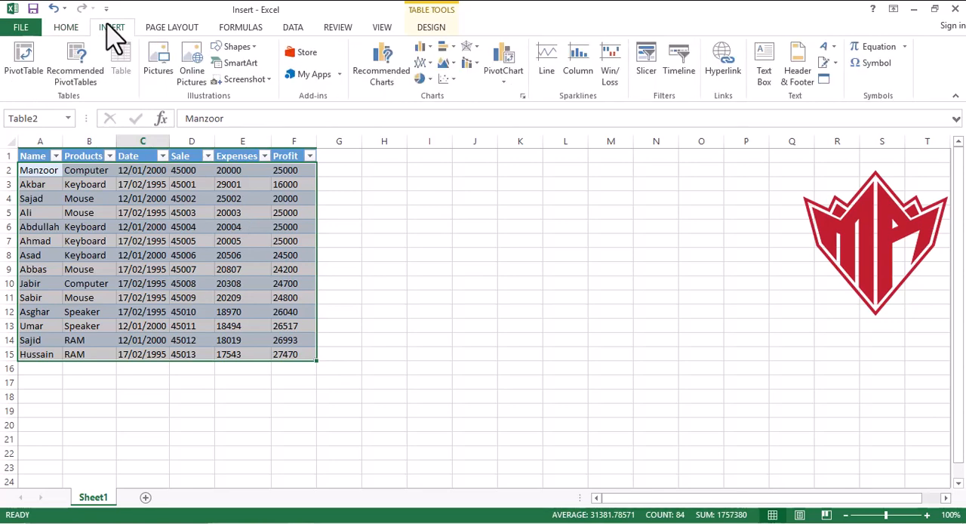
pyautogui.click(678, 69)
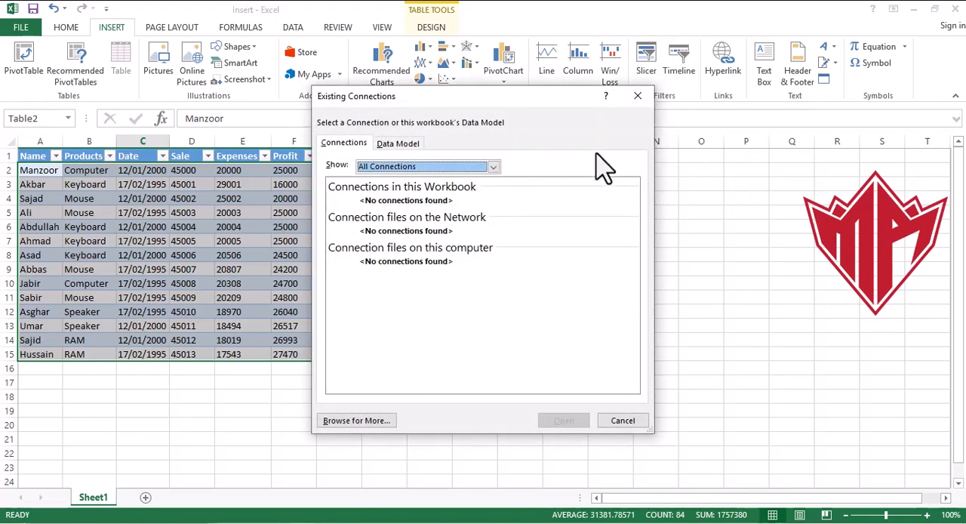
pyautogui.click(623, 421)
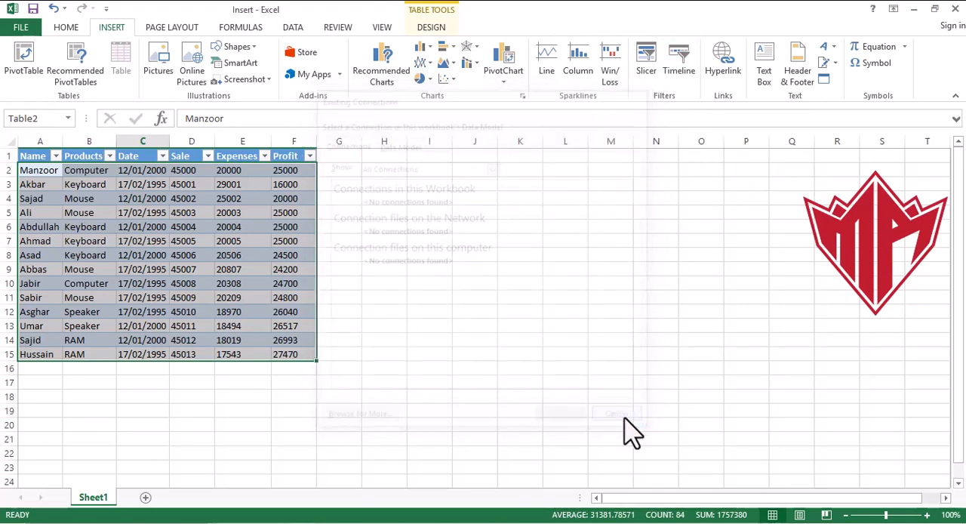
# - Create a PivotTable from Table2 on a new worksheet, with Name and Products as rows and Profit as values
pyautogui.click(31, 61)
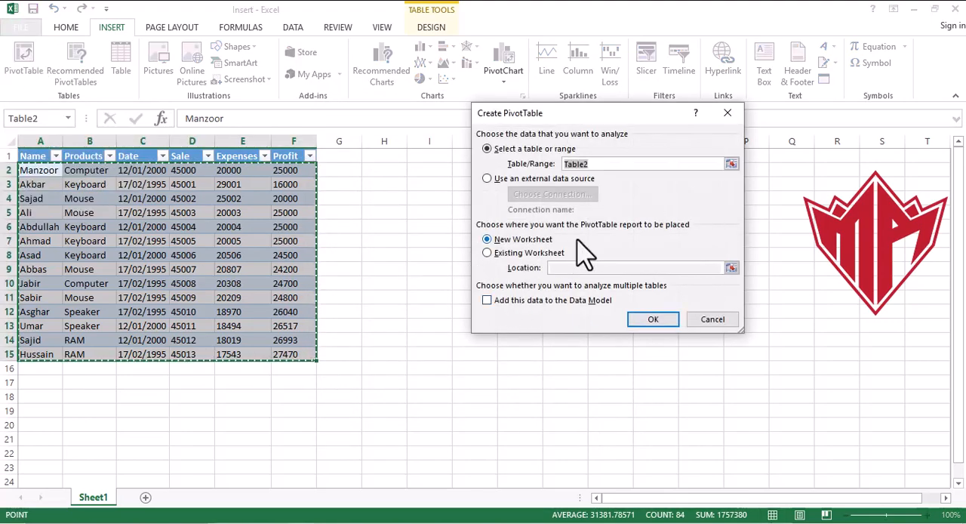
pyautogui.click(655, 320)
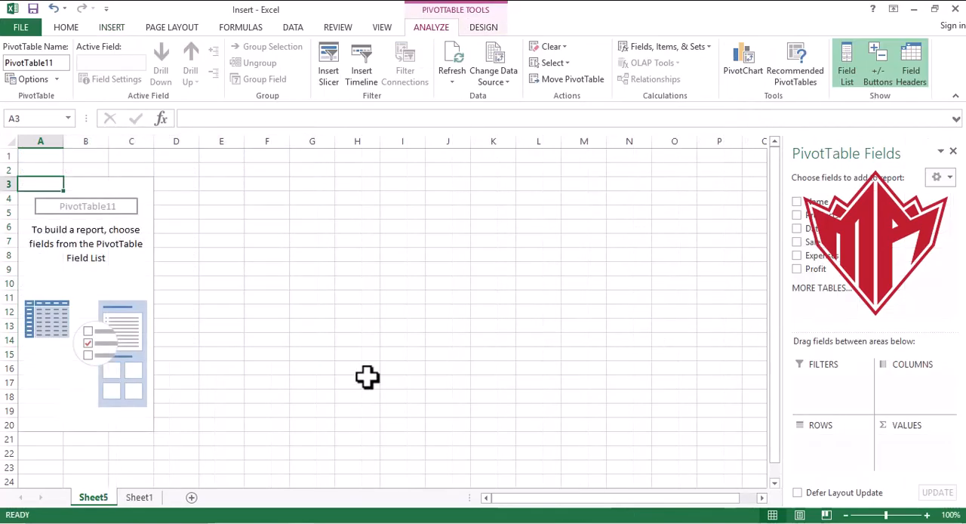
pyautogui.click(797, 202)
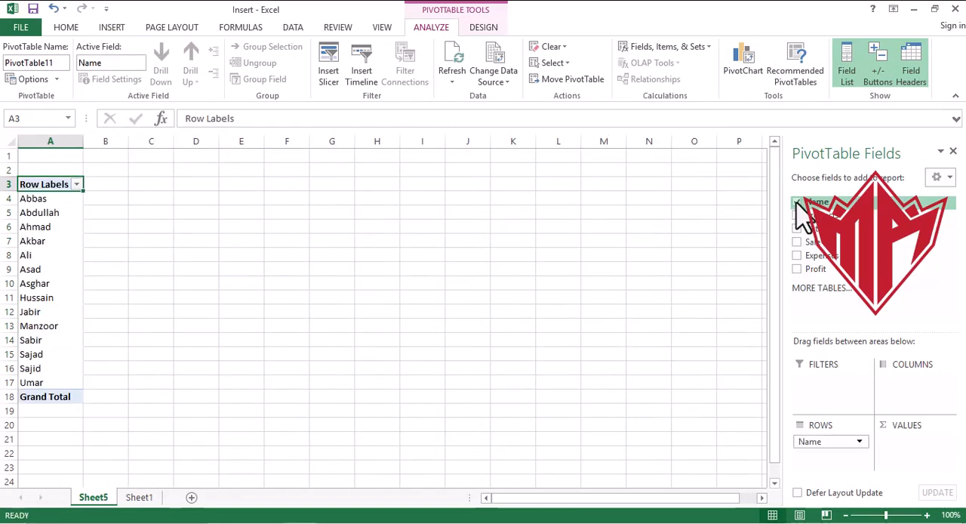
pyautogui.click(796, 216)
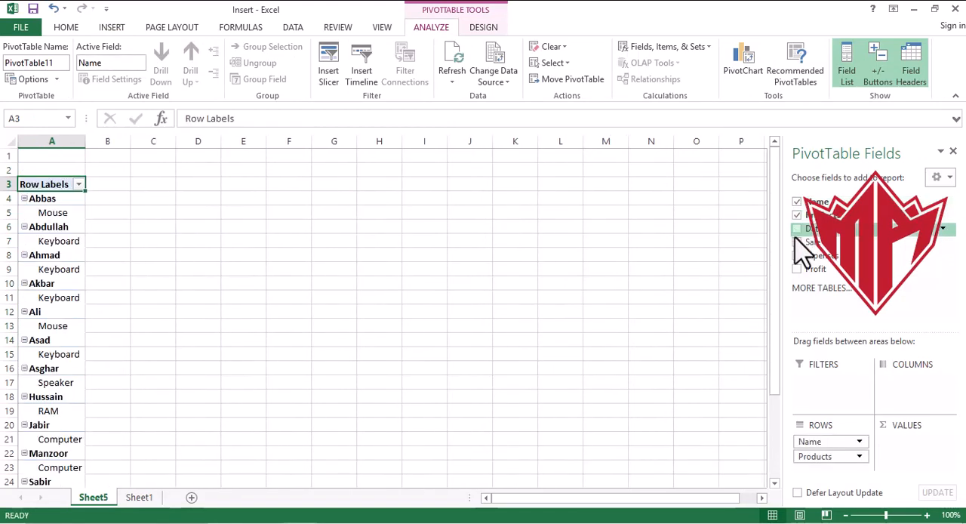
pyautogui.click(796, 269)
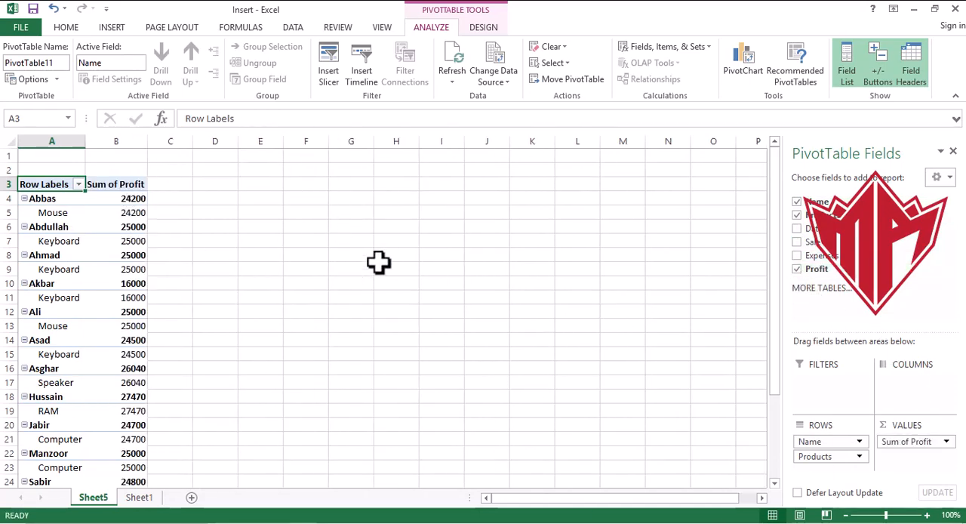
# - Remove the Products field from the PivotTable's rows
pyautogui.click(841, 456)
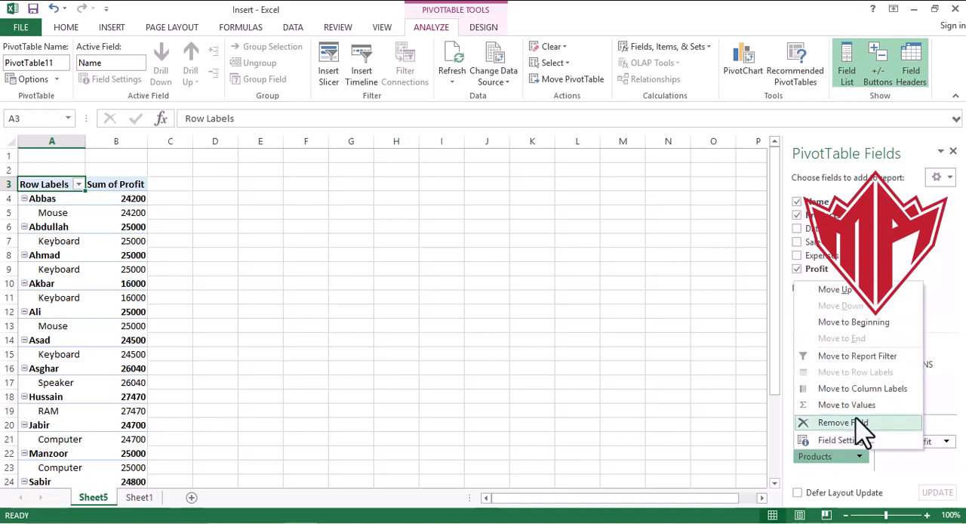
pyautogui.click(860, 426)
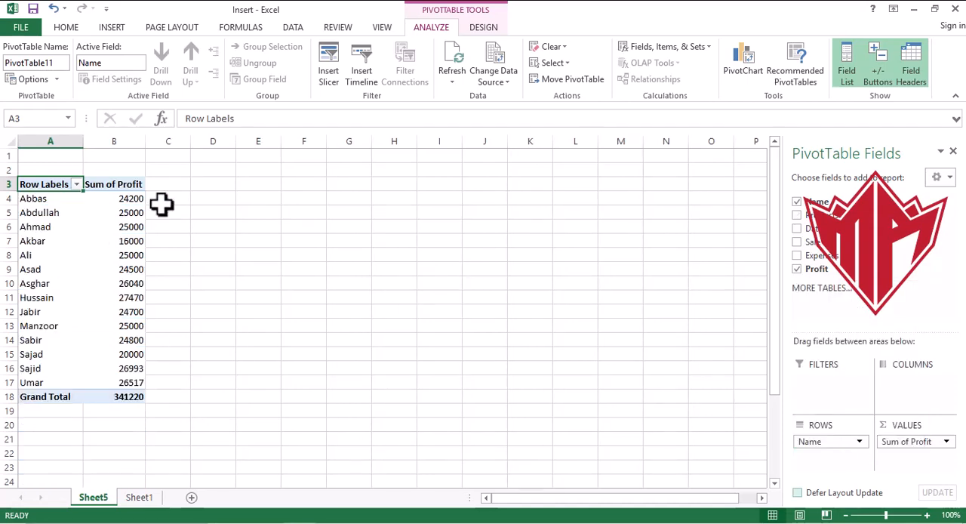
# - Insert a timeline for the PivotTable based on the Date field
pyautogui.click(28, 199)
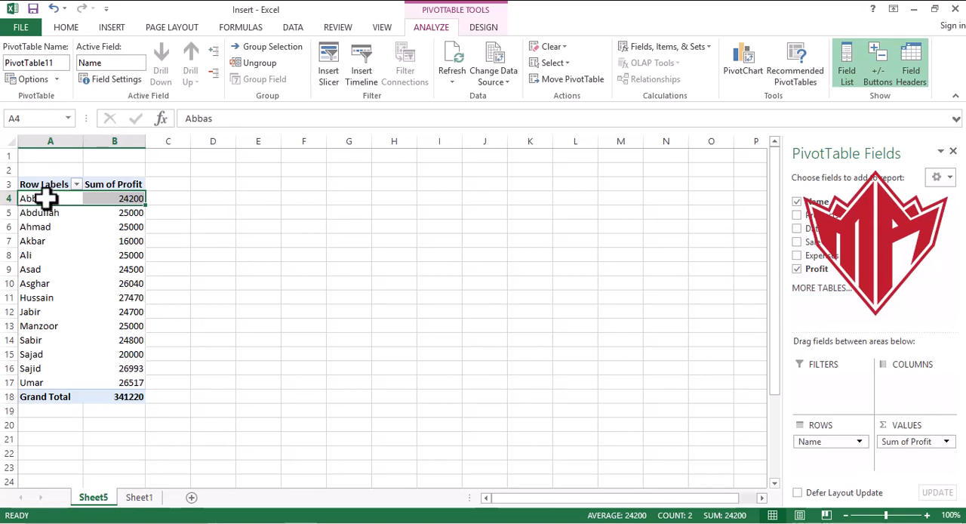
pyautogui.moveTo(45, 198); pyautogui.dragTo(123, 394)
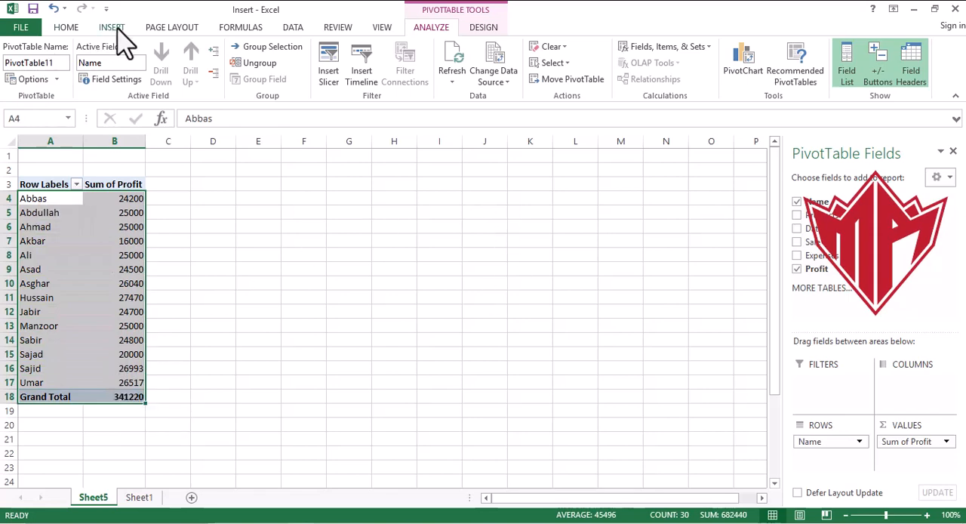
pyautogui.click(114, 28)
pyautogui.click(683, 74)
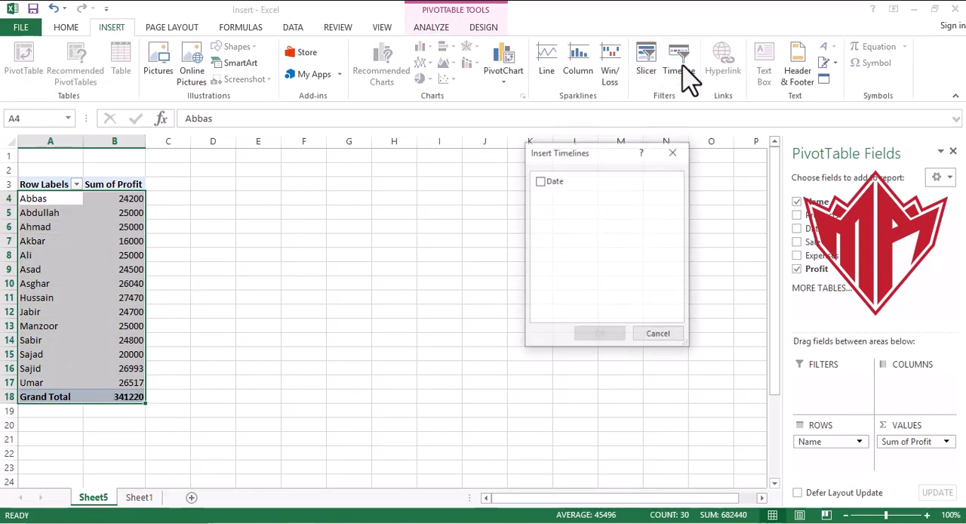
pyautogui.click(540, 182)
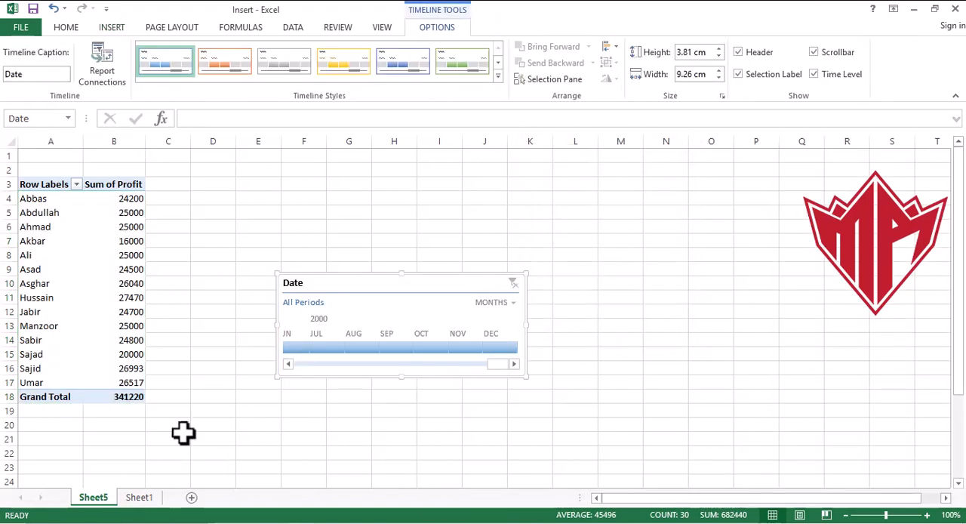
# - Check the source dates on Sheet1, and filter Sheet5's Date timeline by February, January and March 1995 in turn
pyautogui.click(134, 498)
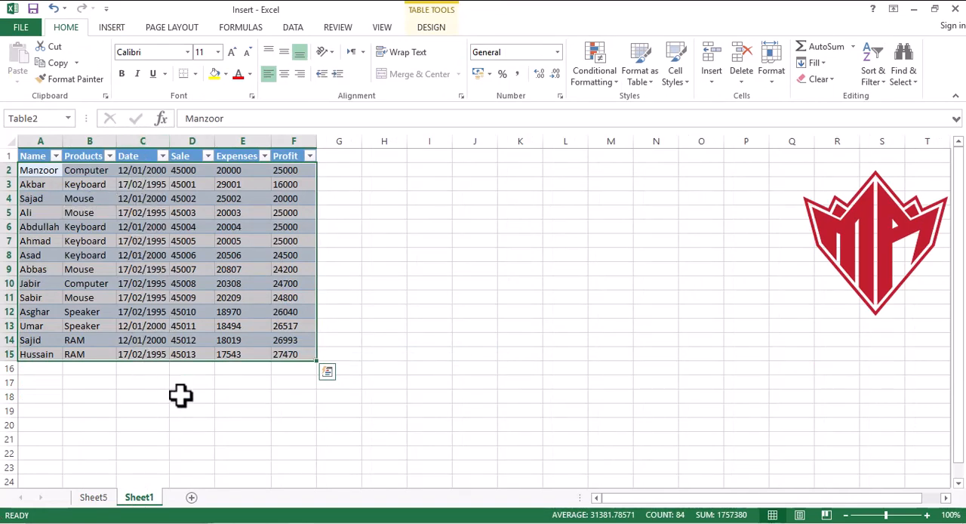
pyautogui.click(94, 498)
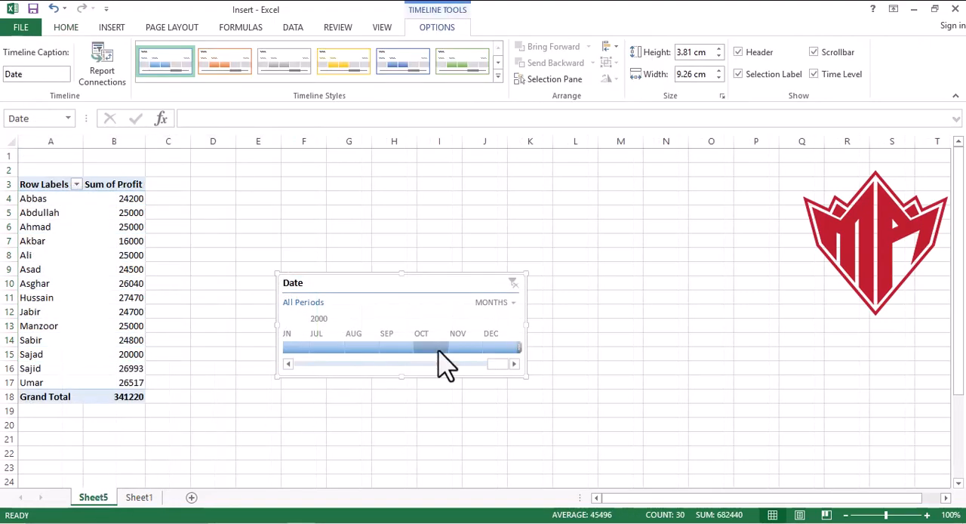
pyautogui.moveTo(498, 365); pyautogui.dragTo(280, 367)
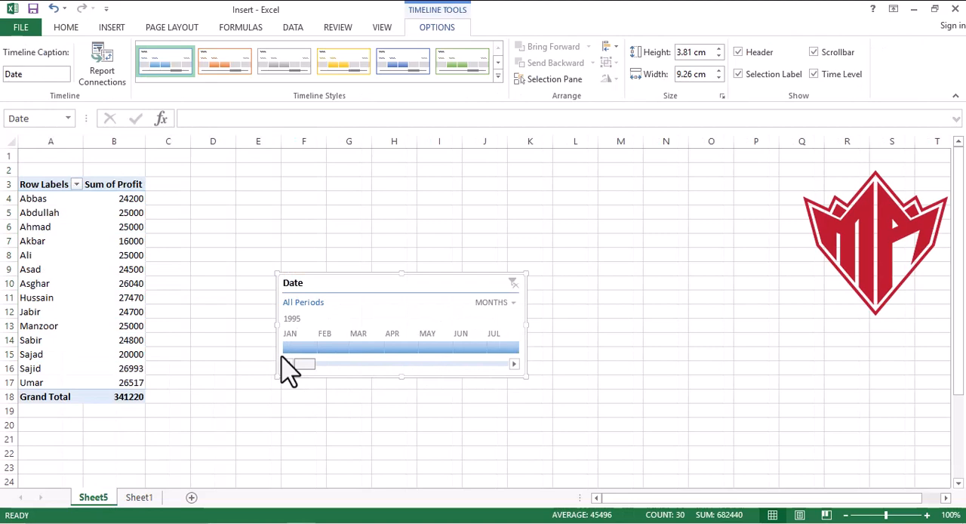
pyautogui.click(328, 348)
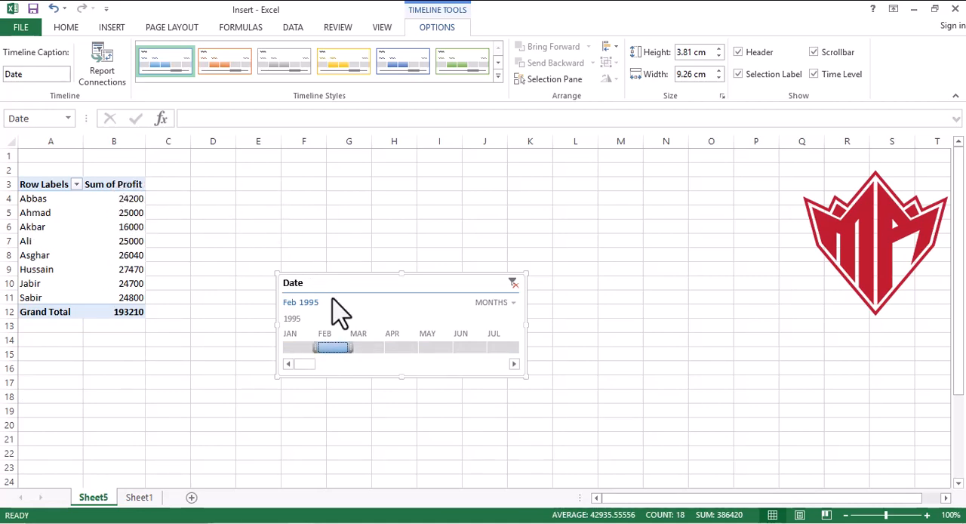
pyautogui.click(294, 348)
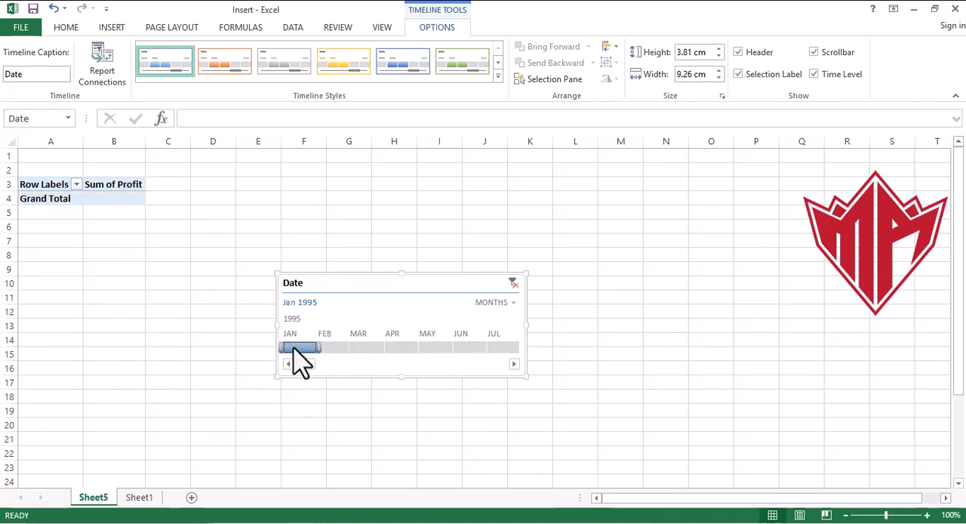
pyautogui.click(366, 348)
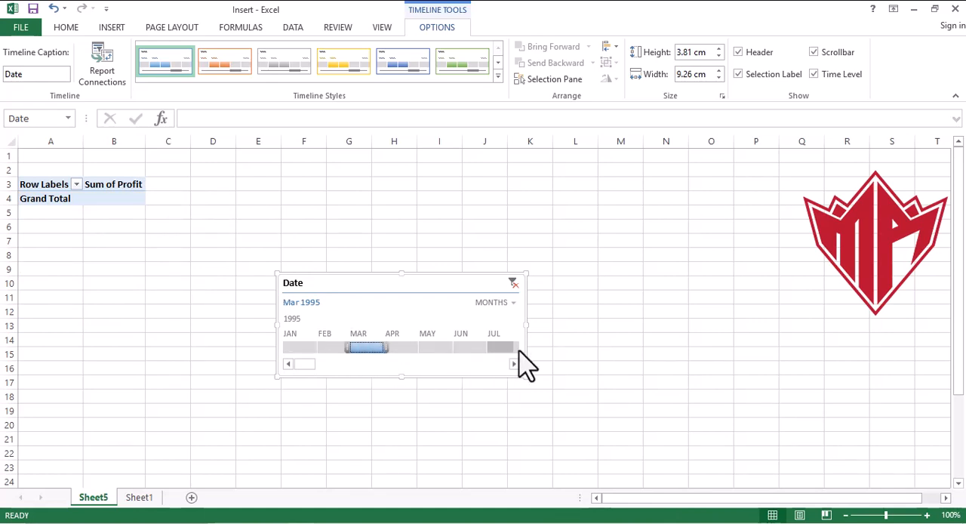
# - Filter the PivotTable with the timeline by February 1996, January 1996 and February 1995 in turn
pyautogui.moveTo(301, 360); pyautogui.dragTo(329, 364)
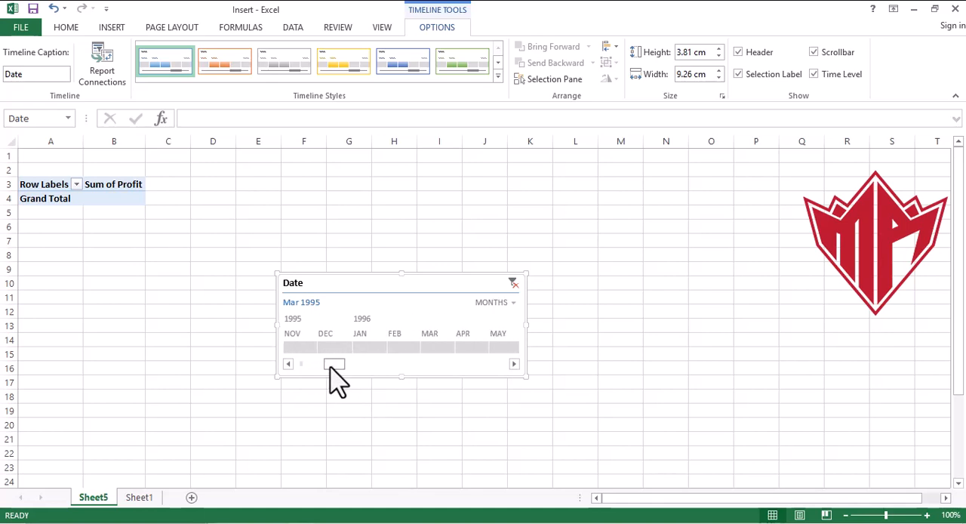
pyautogui.click(396, 349)
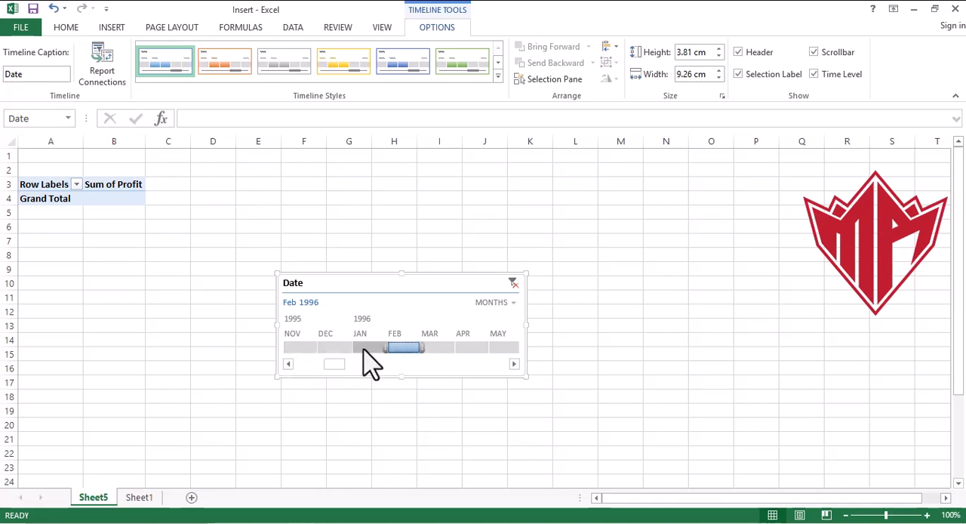
pyautogui.click(366, 348)
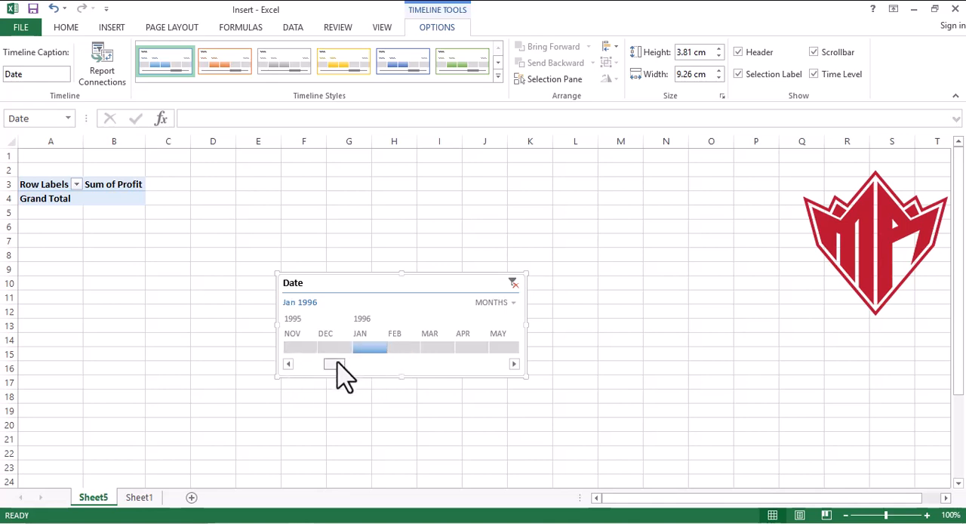
pyautogui.moveTo(336, 362); pyautogui.dragTo(290, 372)
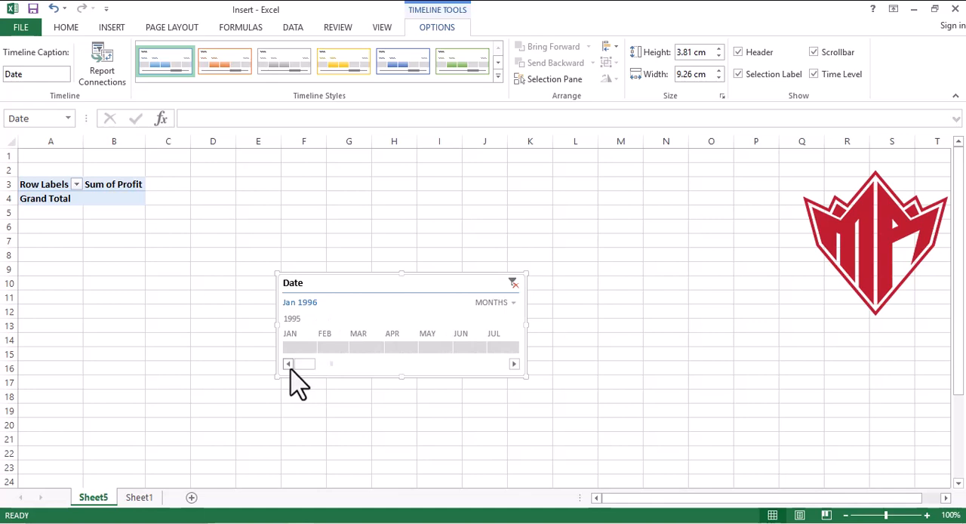
pyautogui.click(329, 351)
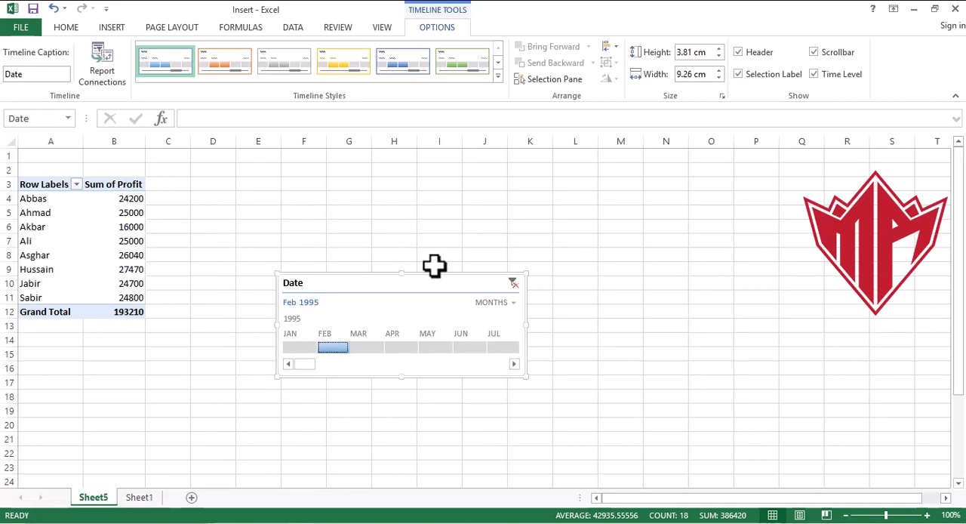
# - Clear the Date timeline's filter and delete the timeline from the sheet
pyautogui.click(513, 283)
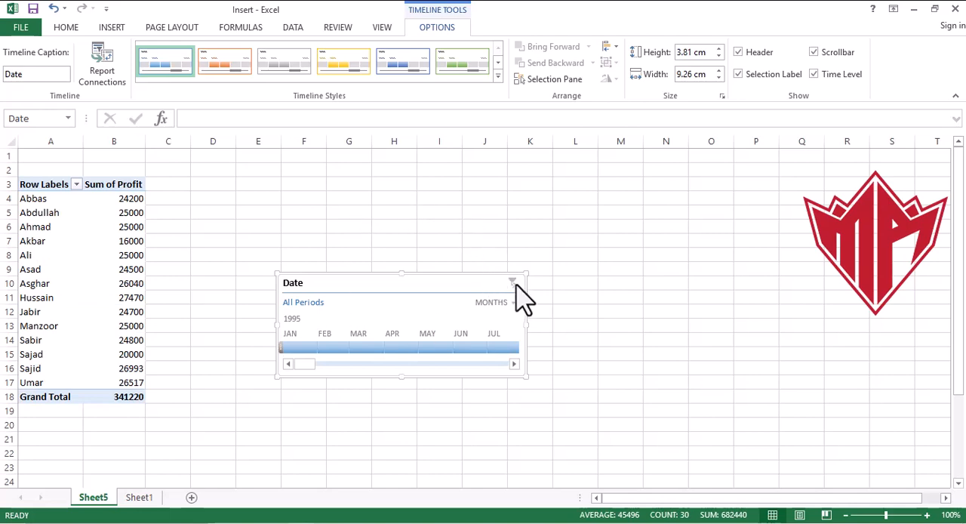
pyautogui.click(110, 27)
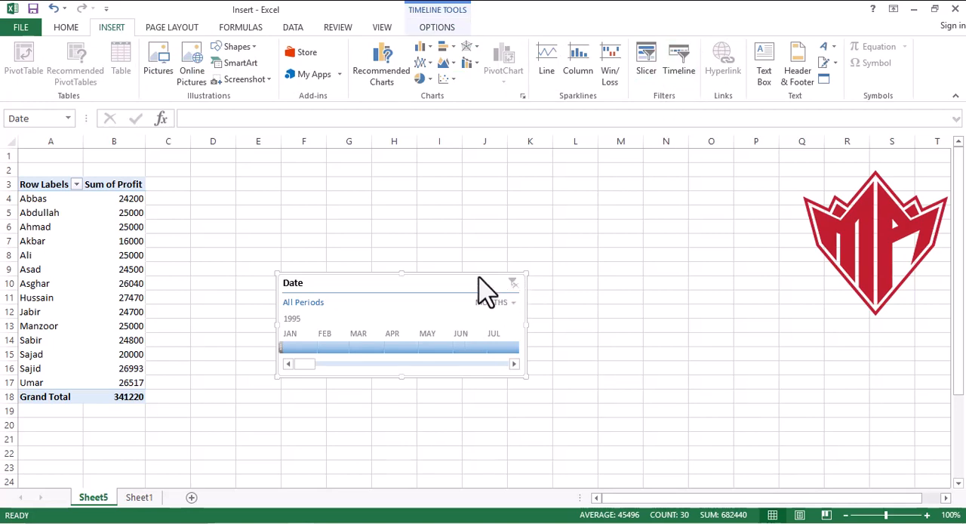
pyautogui.press('Delete')
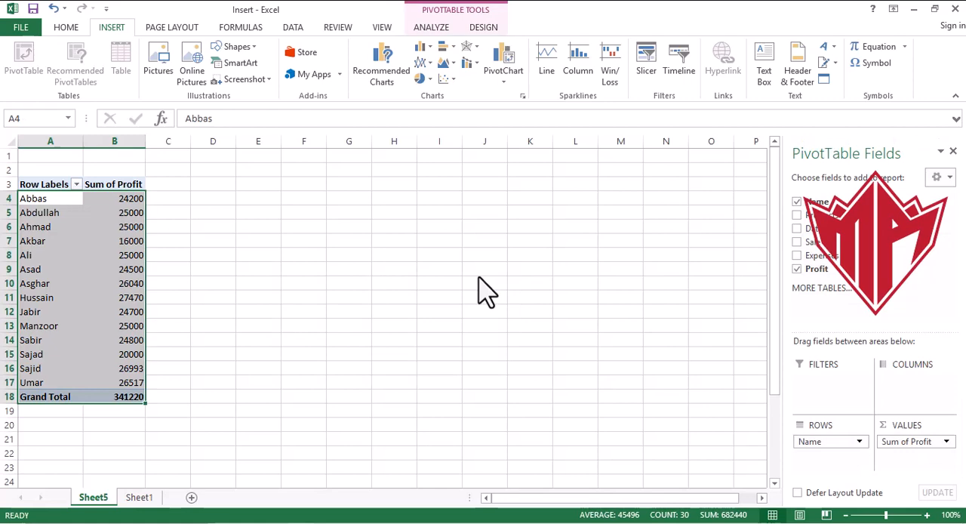
# - Delete the PivotTable worksheet Sheet5 from the workbook
pyautogui.rightClick(95, 507)
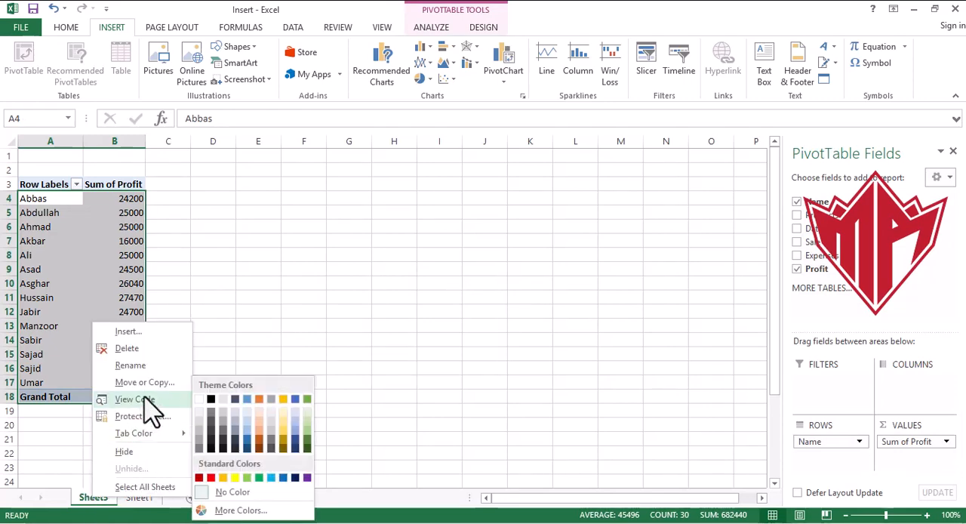
pyautogui.click(155, 366)
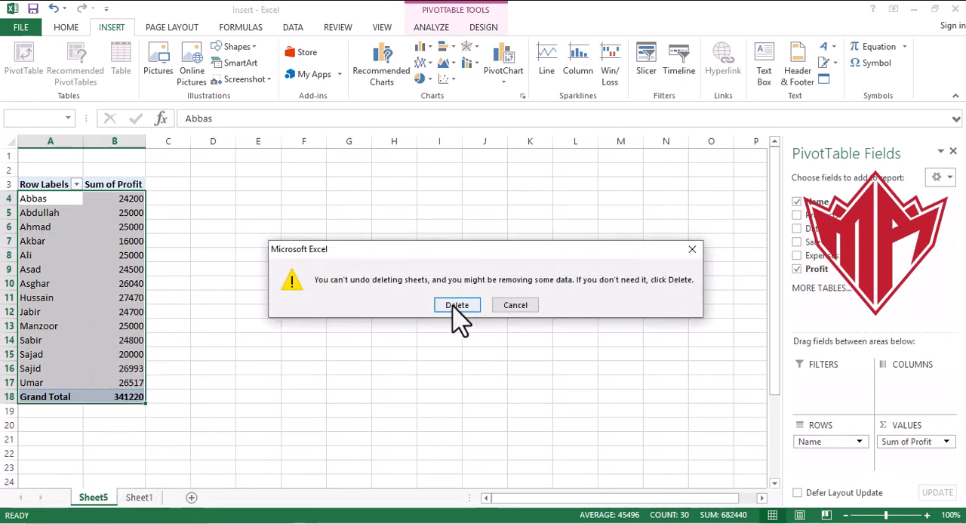
pyautogui.click(456, 306)
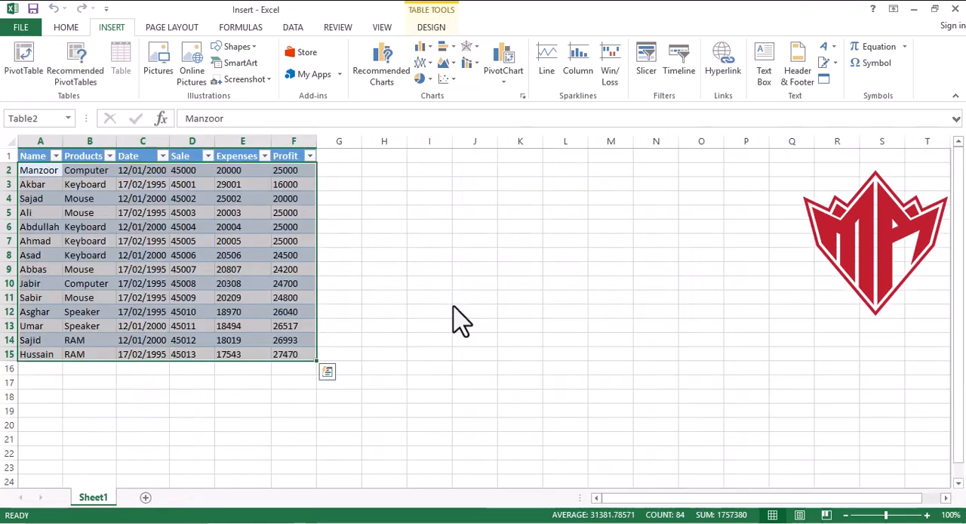
# - Enter the text "Hyperlink" in cell L6 of Sheet1
pyautogui.click(604, 264)
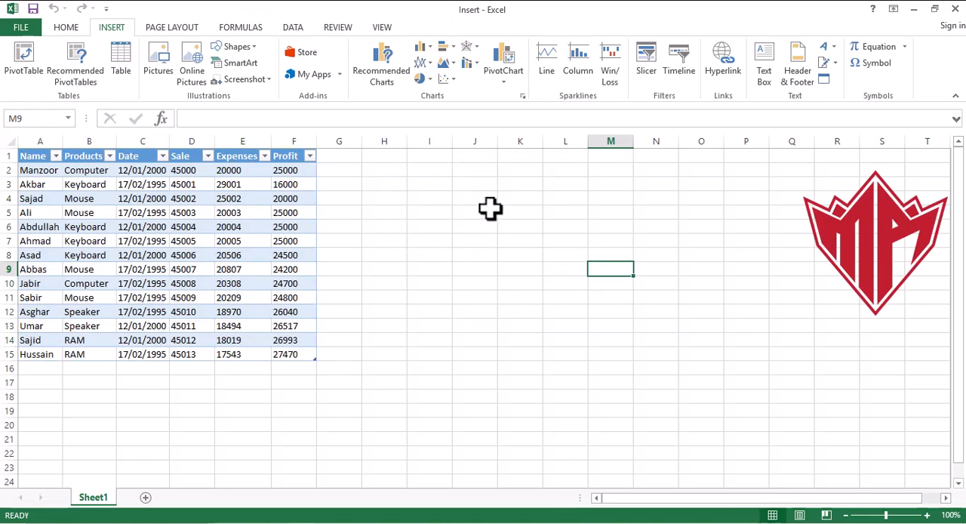
pyautogui.click(562, 226)
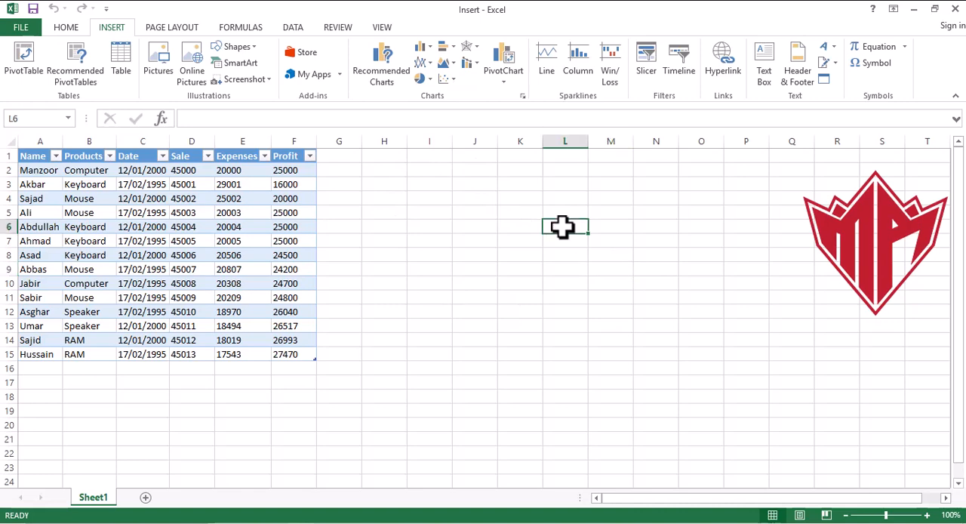
pyautogui.write('Hyperlink')
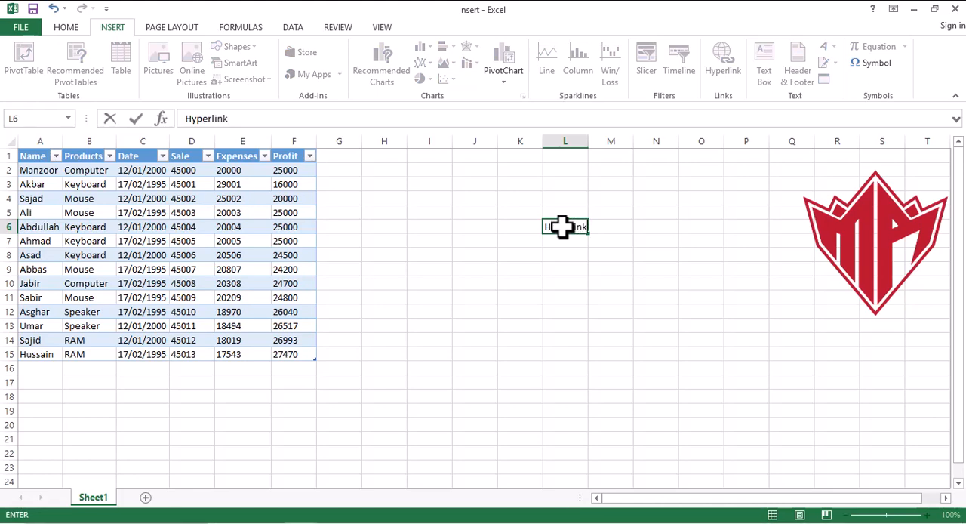
pyautogui.click(610, 284)
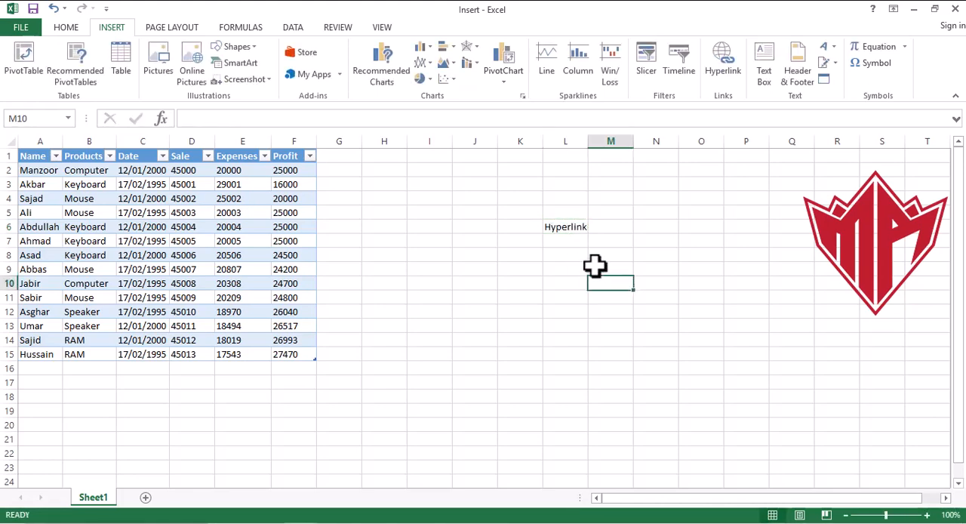
# - Insert a hyperlink on cell L6 that links to the existing file InsertTest.xlsx in the Microsoft Excel folder
pyautogui.click(575, 229)
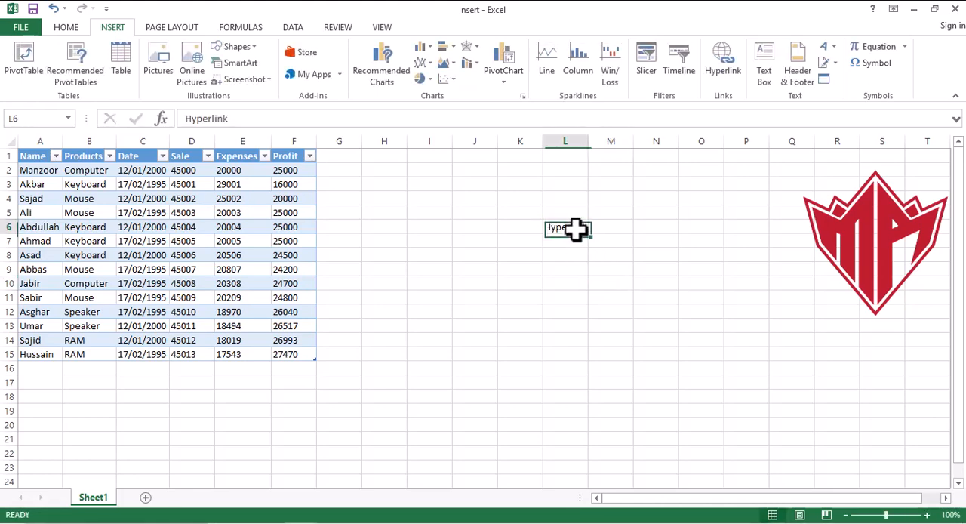
pyautogui.click(724, 71)
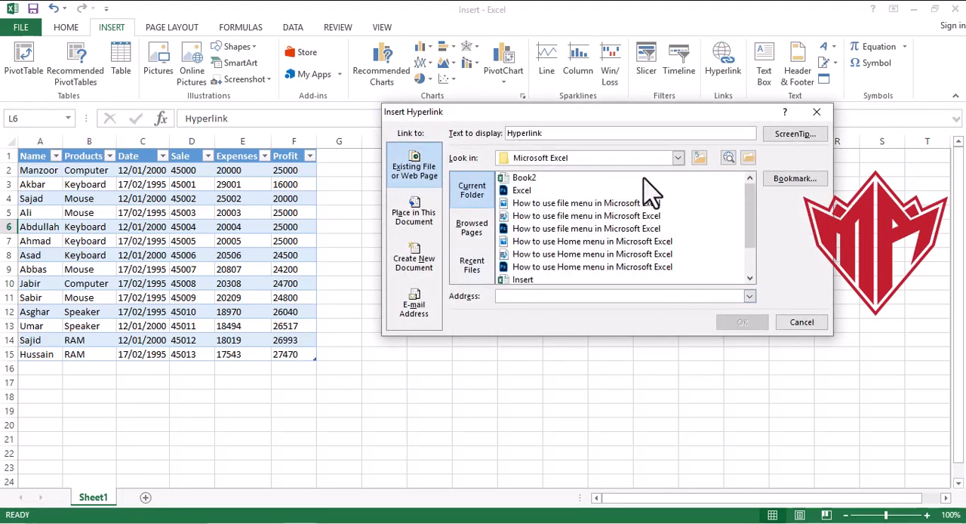
pyautogui.click(678, 159)
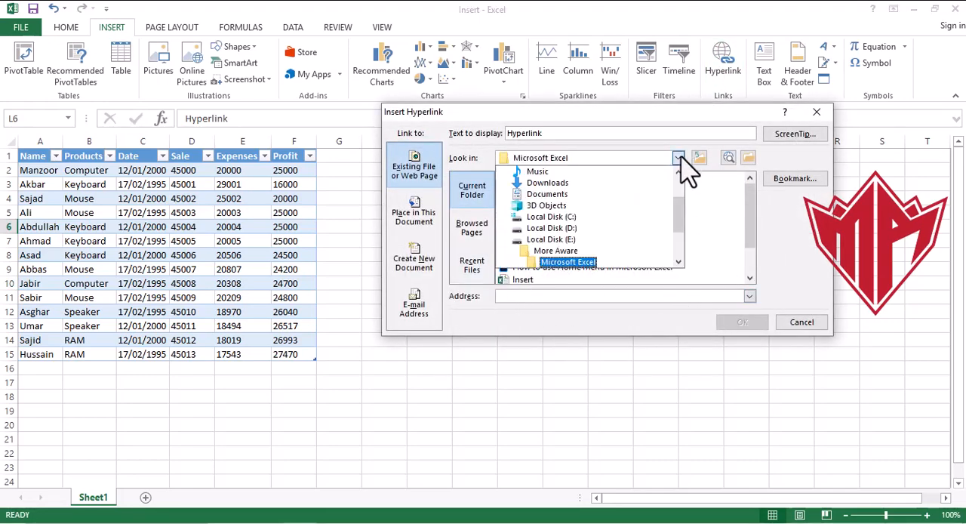
pyautogui.click(595, 264)
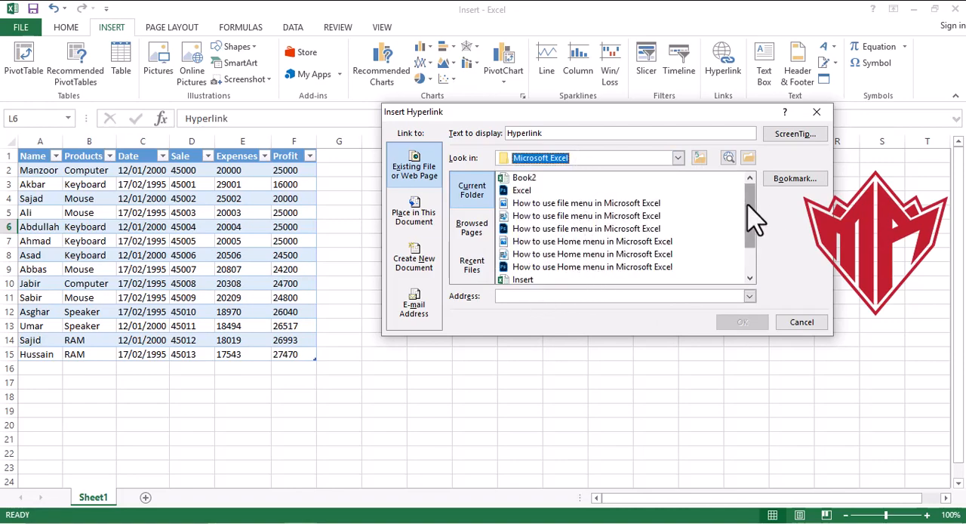
pyautogui.moveTo(747, 203); pyautogui.dragTo(750, 225)
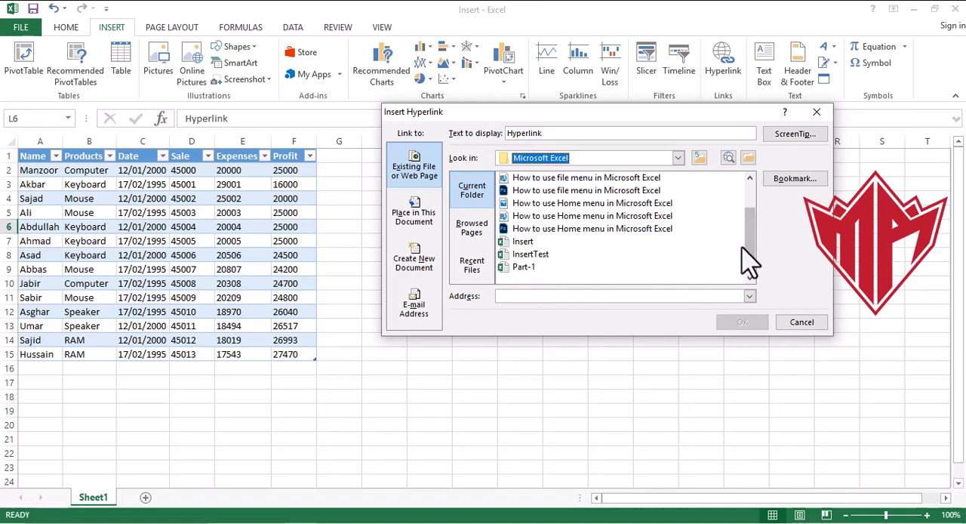
pyautogui.moveTo(752, 259); pyautogui.dragTo(754, 240)
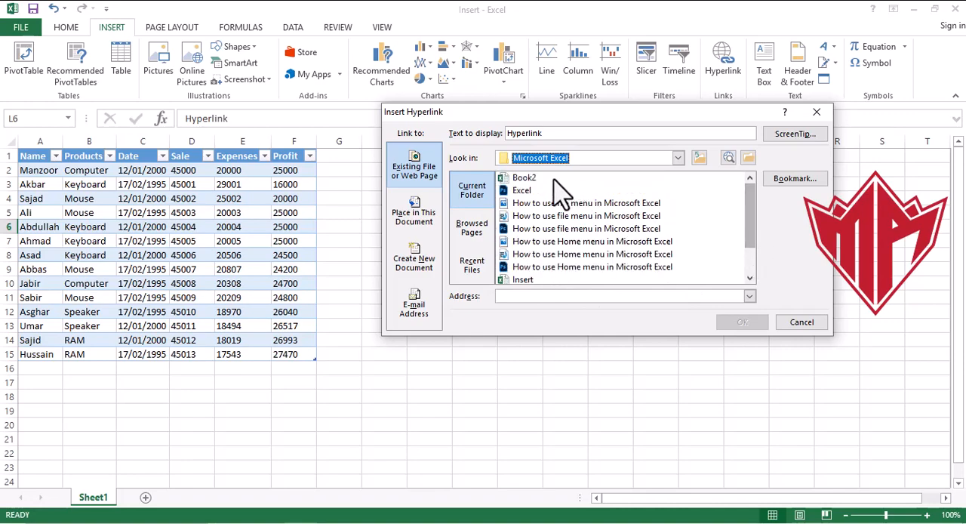
pyautogui.moveTo(747, 233); pyautogui.dragTo(744, 262)
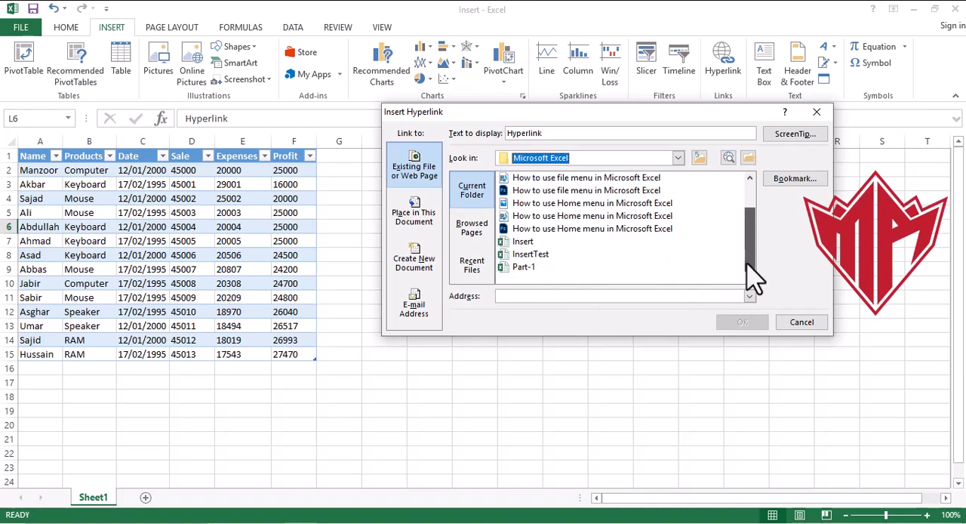
pyautogui.click(532, 254)
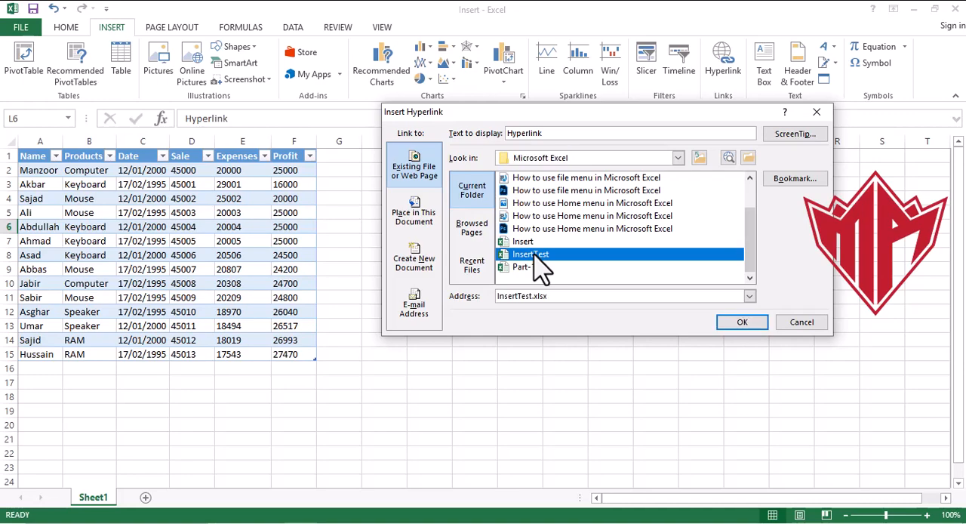
pyautogui.click(730, 323)
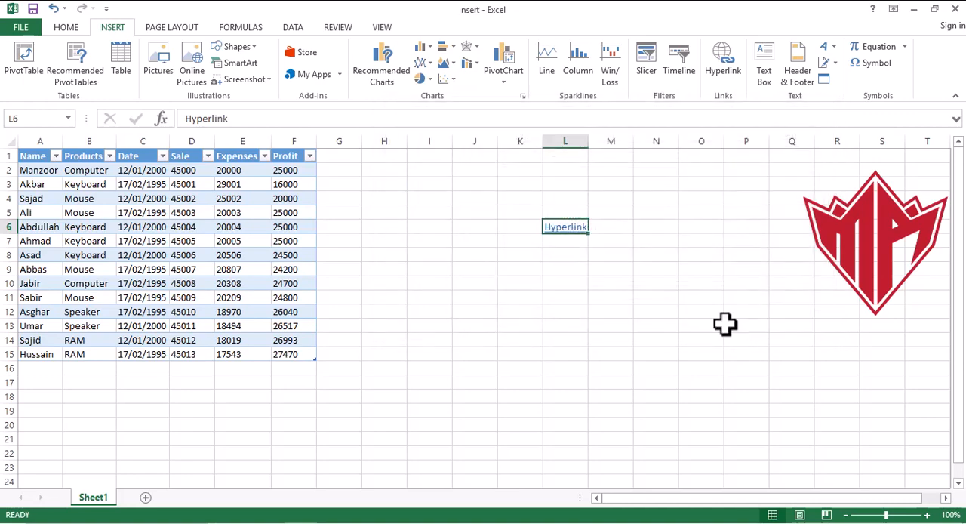
# - Follow the hyperlink in L6 to the InsertTest workbook and enter "Hyperlink2" in its cell L6
pyautogui.click(564, 230)
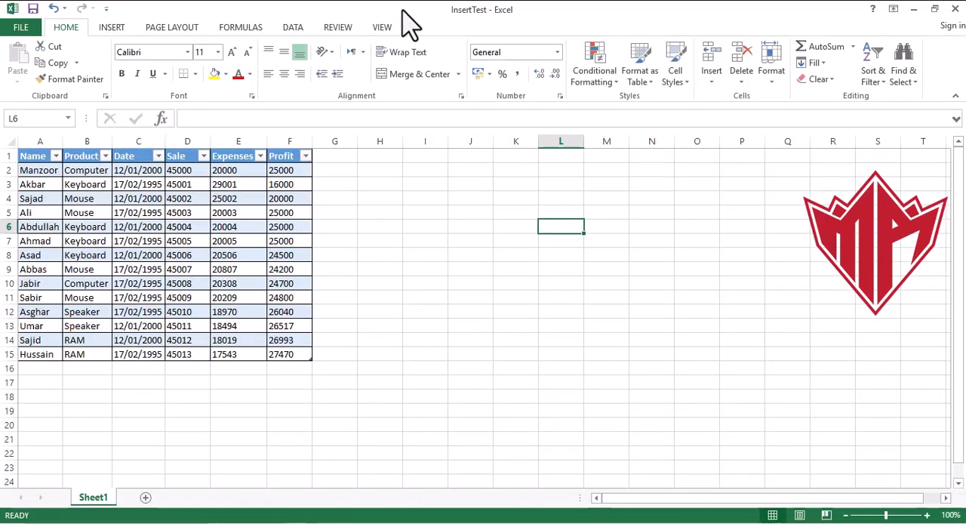
pyautogui.doubleClick(562, 224)
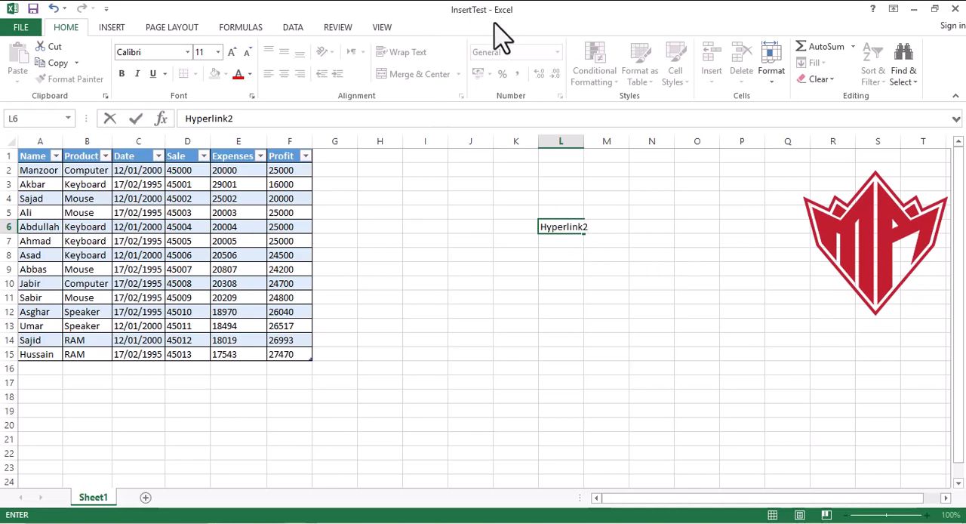
pyautogui.click(614, 256)
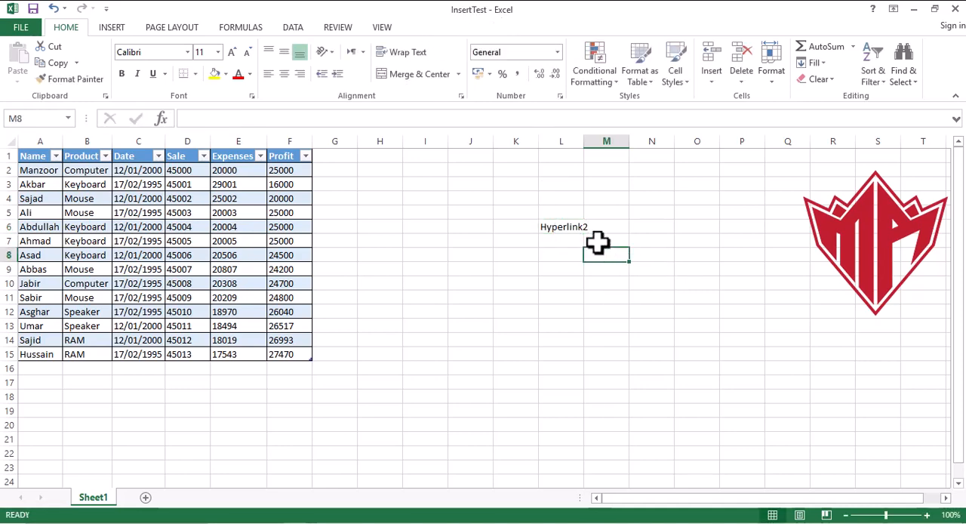
# - Insert a hyperlink on cell L6 of InsertTest that links to the existing file Insert.xlsx in the Microsoft Excel folder
pyautogui.click(577, 227)
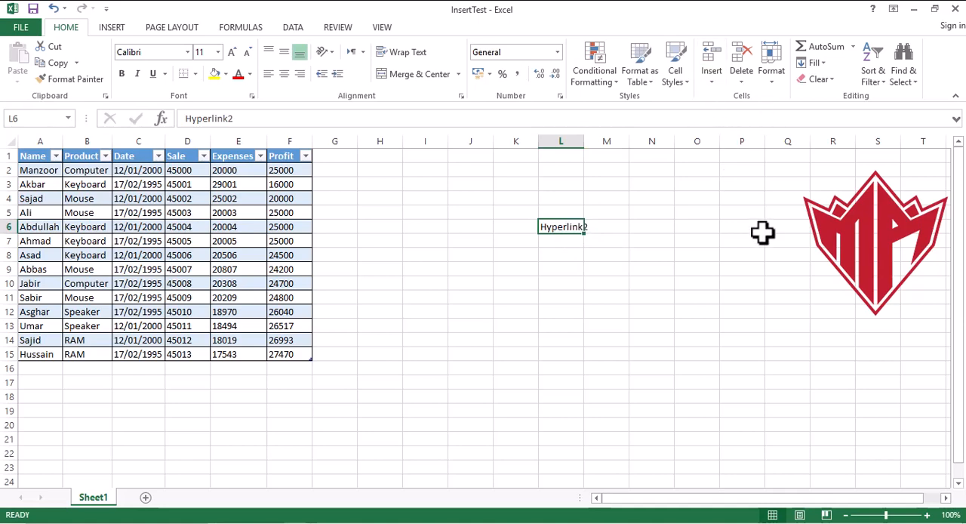
pyautogui.click(111, 28)
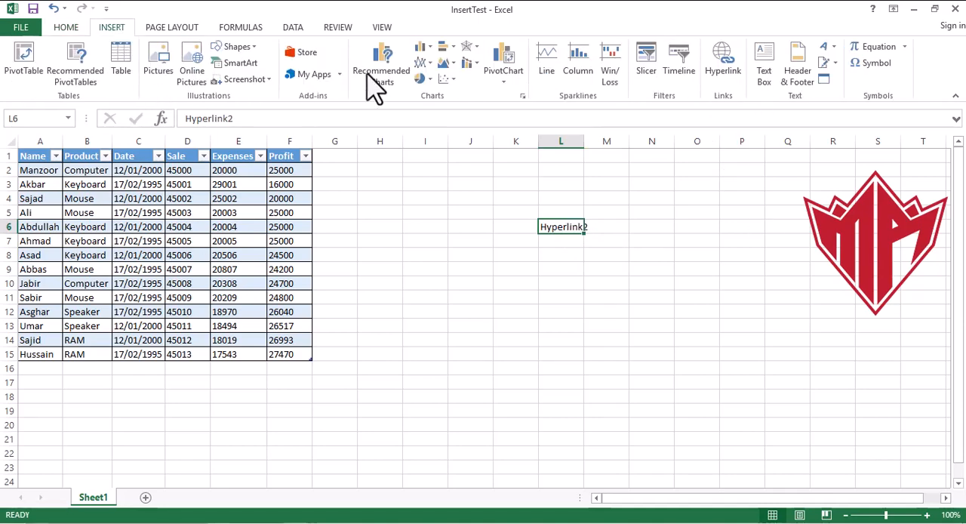
pyautogui.rightClick(557, 230)
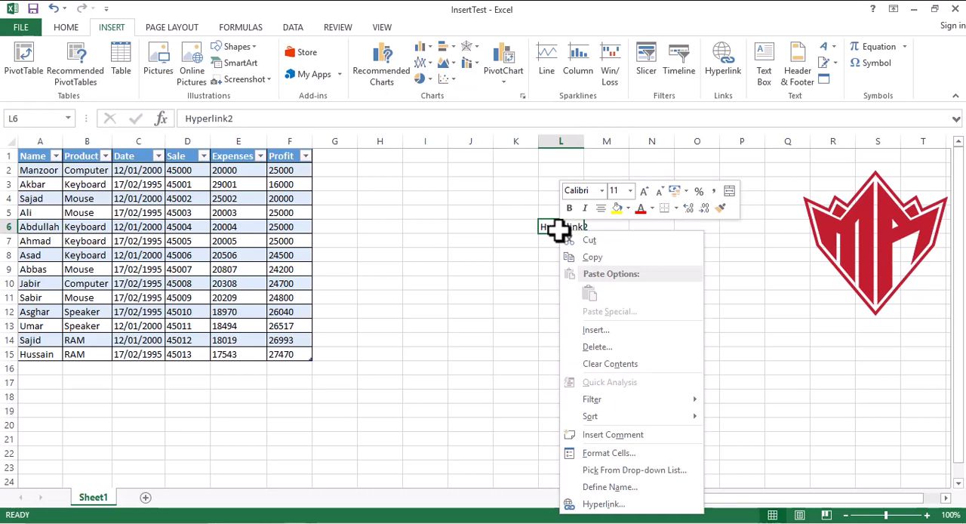
pyautogui.click(610, 505)
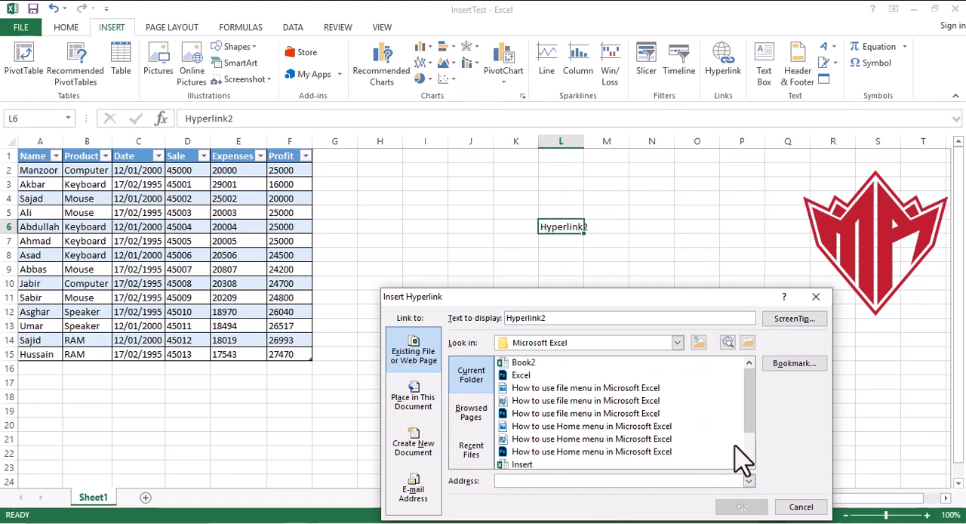
pyautogui.click(532, 465)
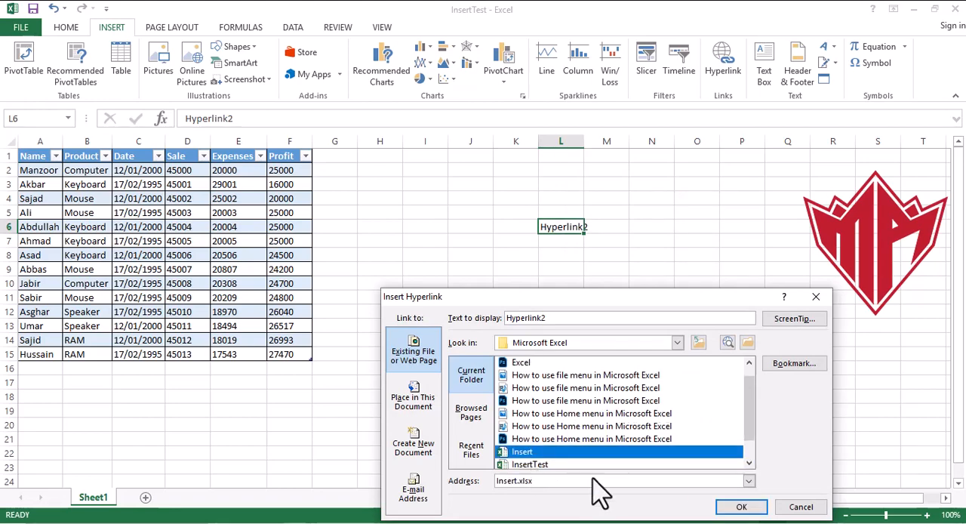
pyautogui.click(738, 507)
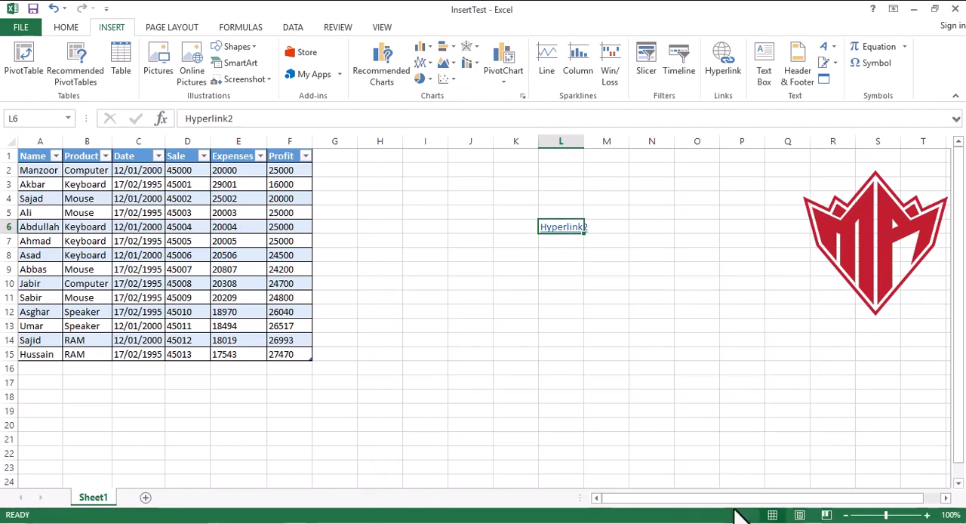
# - Test the L6 hyperlinks by following them back and forth between InsertTest and Insert, ending in the Insert workbook
pyautogui.click(564, 228)
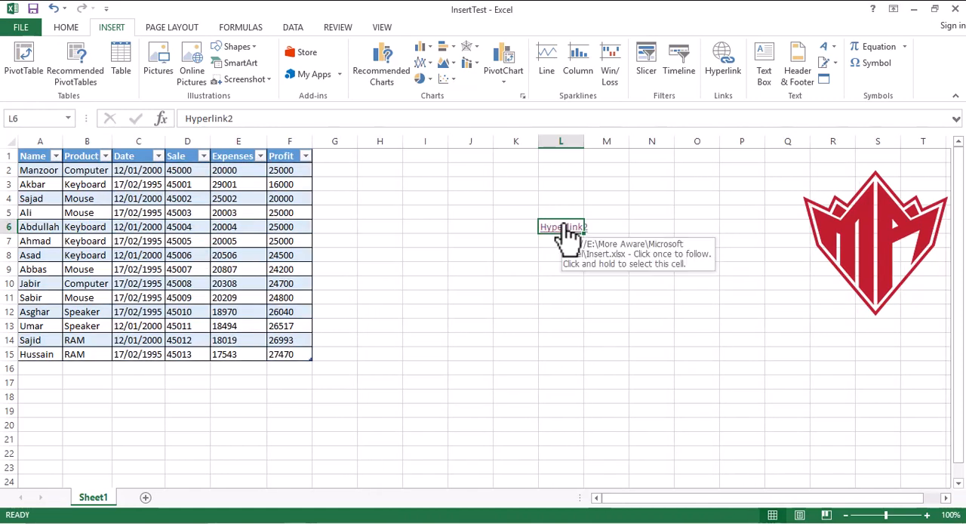
pyautogui.click(662, 258)
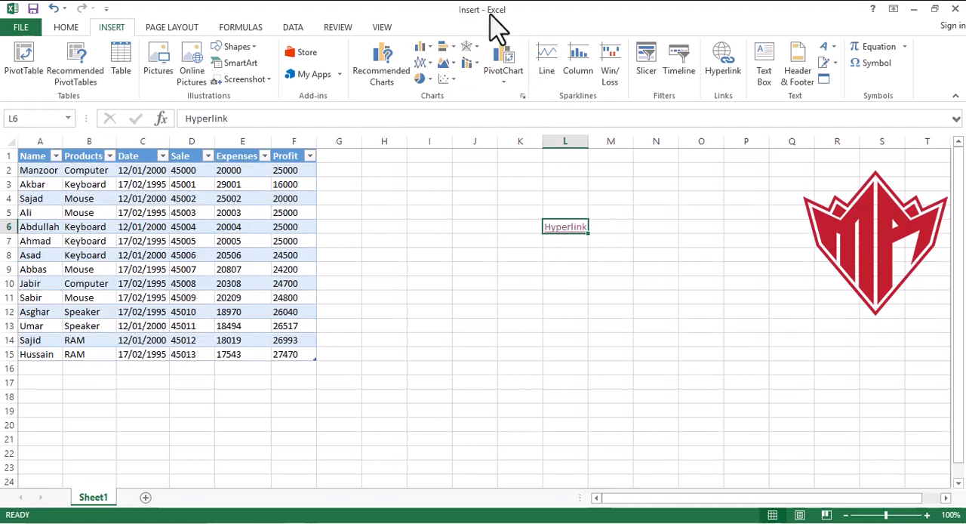
pyautogui.click(578, 238)
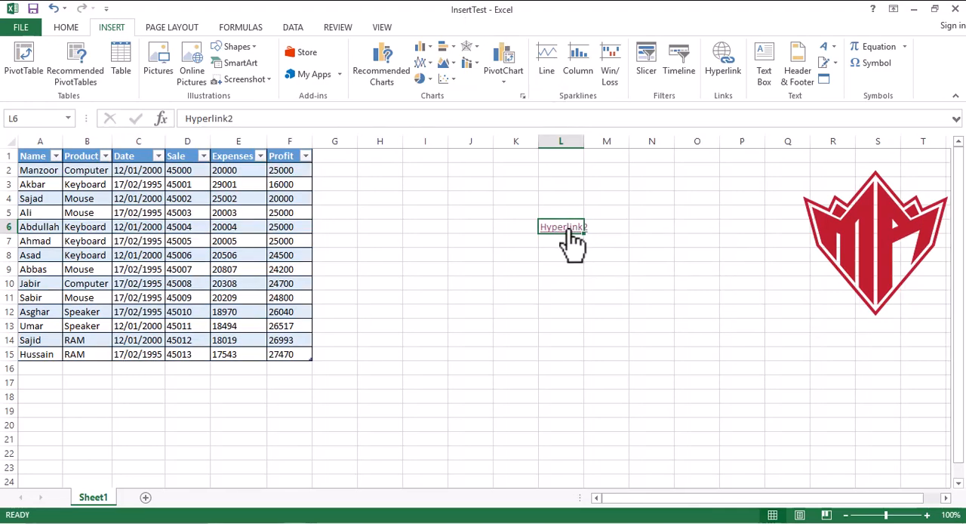
pyautogui.click(572, 236)
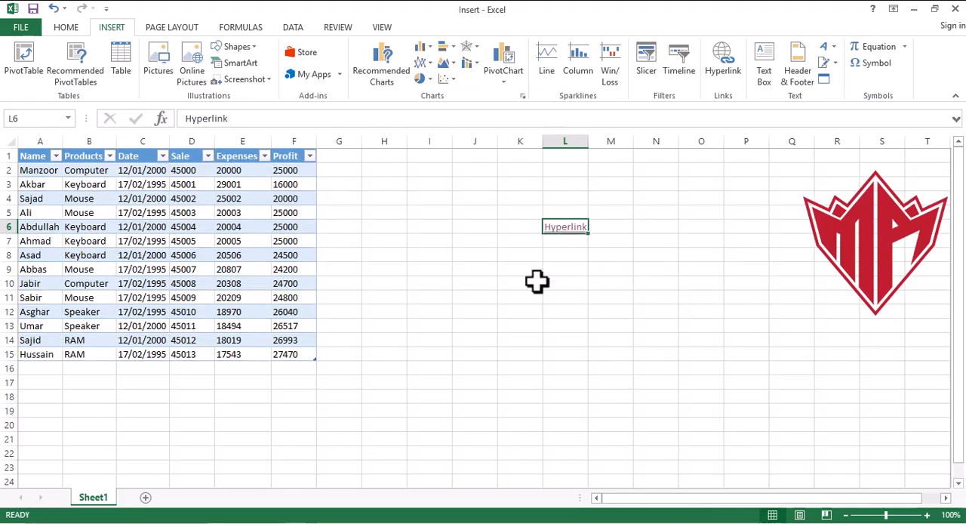
# - Delete the hyperlink in the Insert workbook by clearing the range L5:L8
pyautogui.click(435, 284)
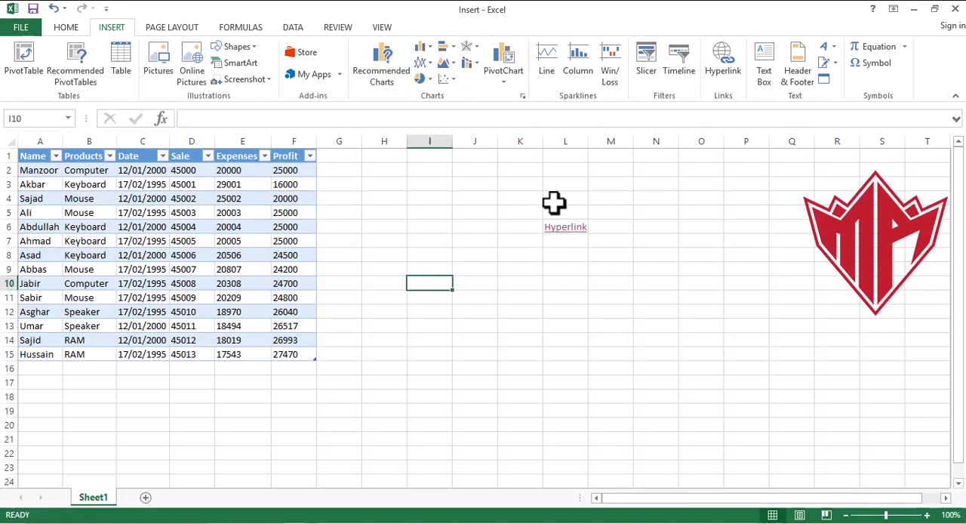
pyautogui.moveTo(549, 210); pyautogui.dragTo(576, 255)
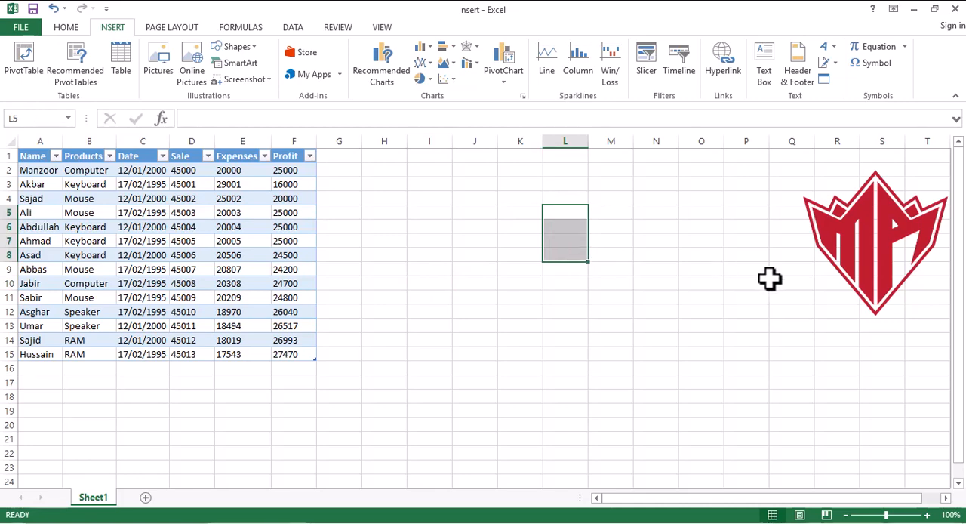
# - Insert a text box about 5.13 cm high and 7.91 cm wide over columns M to R, containing "Hi Friends"
pyautogui.click(777, 73)
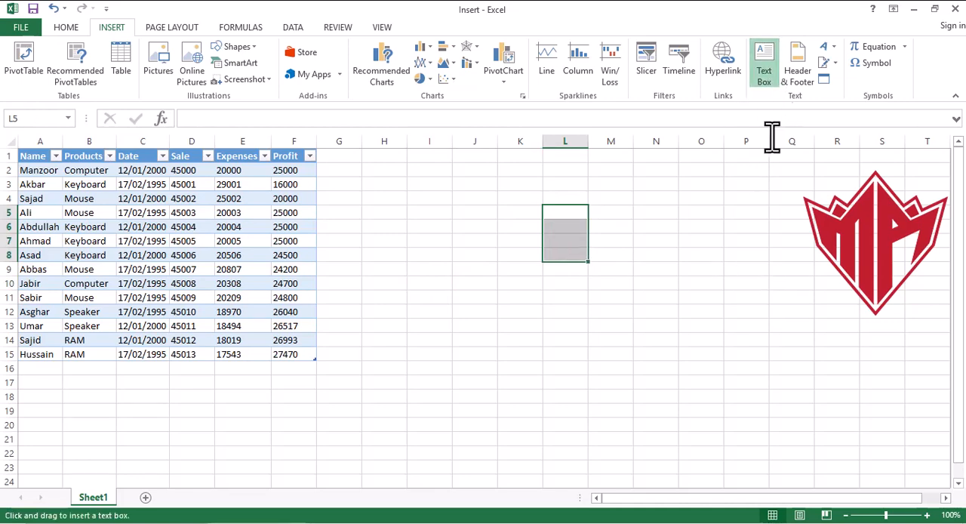
pyautogui.moveTo(628, 240)
pyautogui.mouseDown()
pyautogui.moveTo(709, 280)
pyautogui.moveTo(840, 376)
pyautogui.mouseUp()
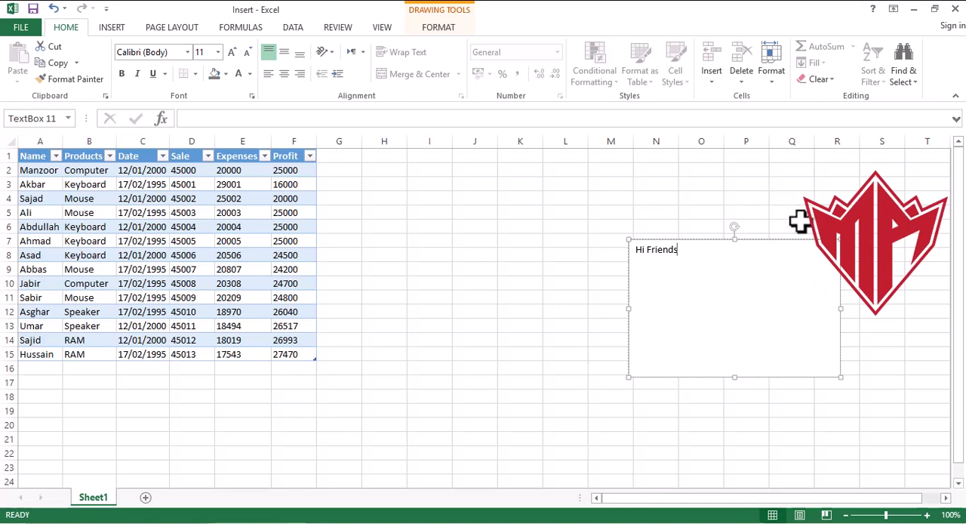
pyautogui.click(442, 30)
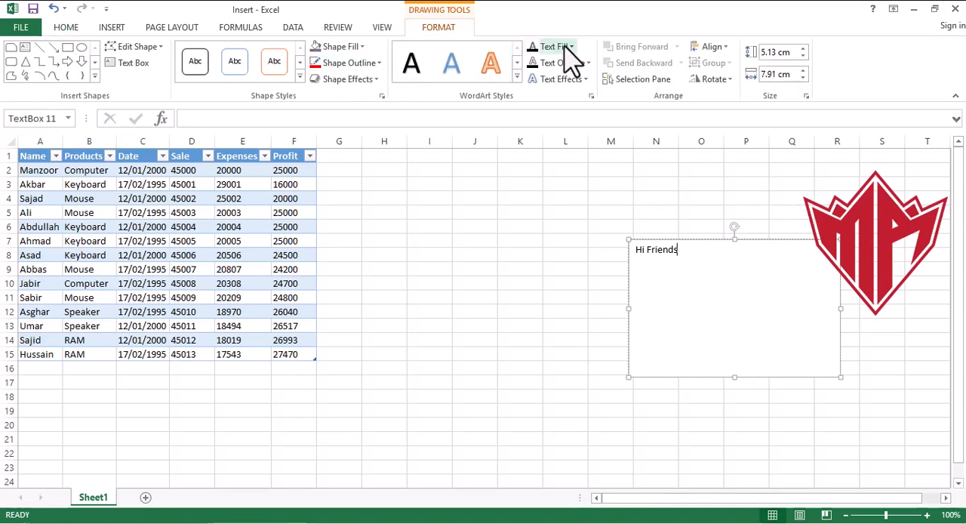
pyautogui.click(360, 47)
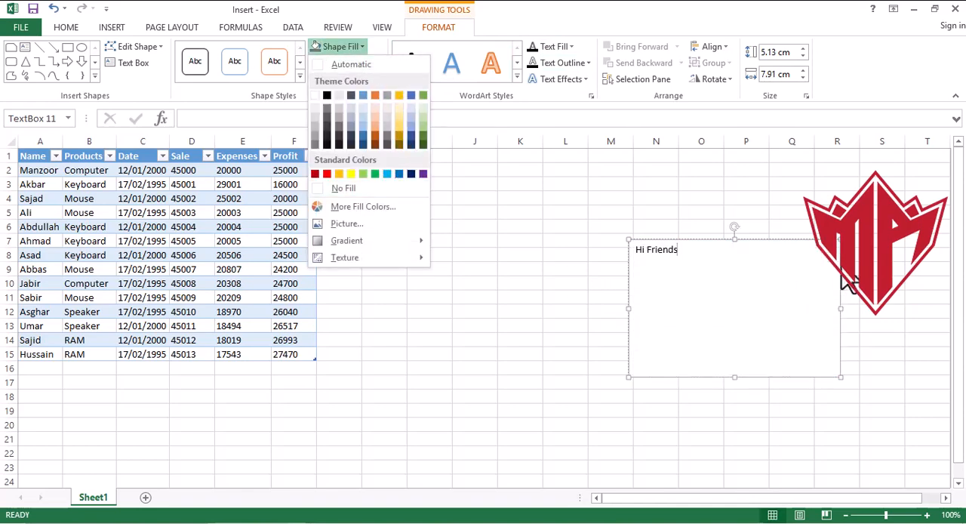
pyautogui.press('Escape')
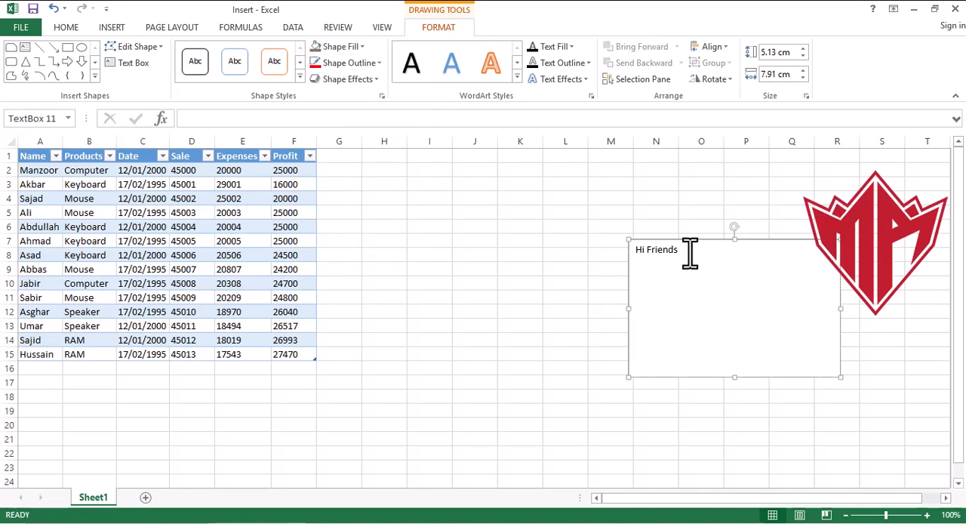
# - Erase the "Hi Friends" text and delete its text box from the sheet
pyautogui.moveTo(687, 252); pyautogui.dragTo(596, 260)
pyautogui.press('BackSpace')
pyautogui.click(696, 238)
pyautogui.press('Delete')
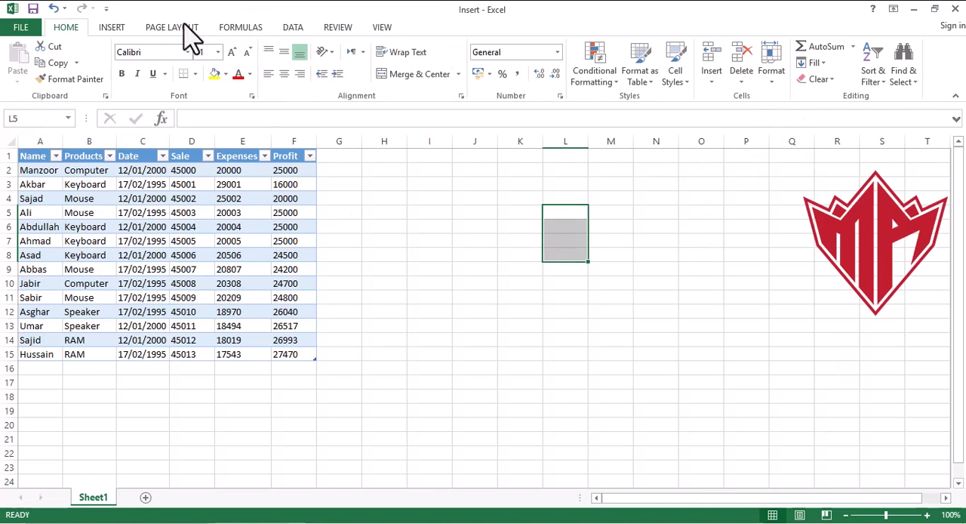
# - Examine the sheet's pages and header areas in Page Layout view, zoomed out to 30%, and return to Normal view
pyautogui.click(113, 29)
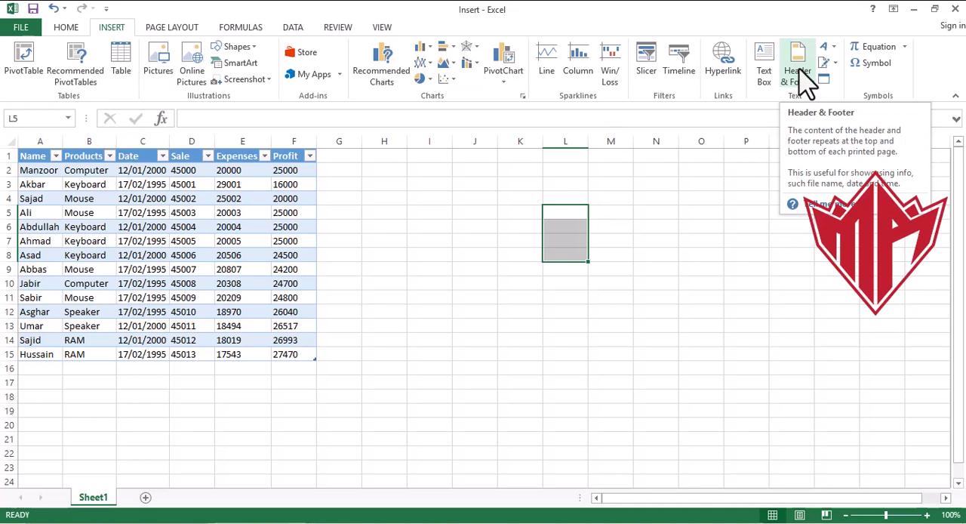
pyautogui.click(801, 513)
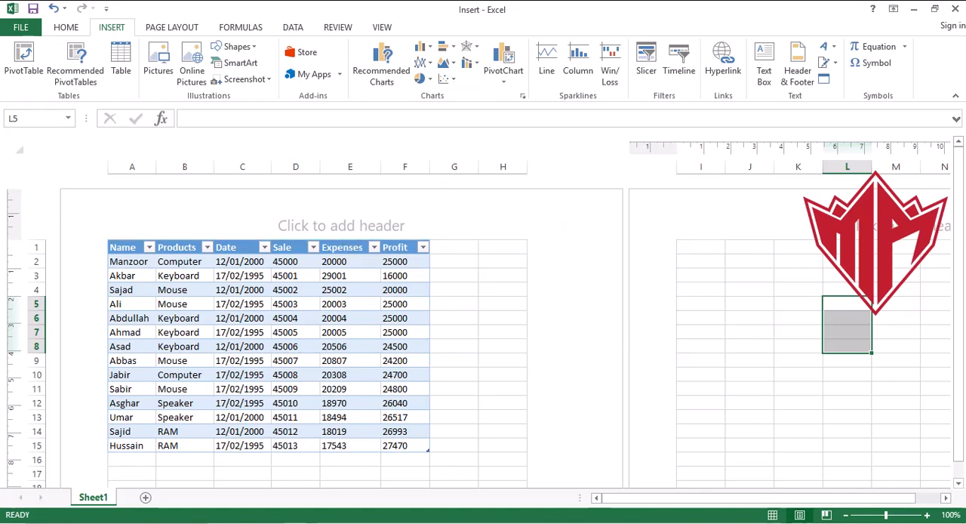
pyautogui.moveTo(962, 249); pyautogui.dragTo(962, 307)
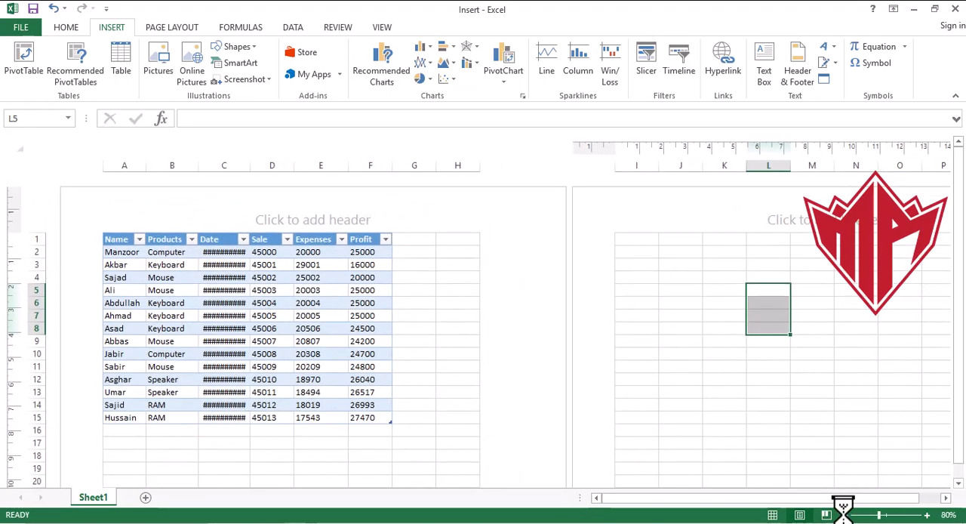
pyautogui.click(845, 514)
pyautogui.click(844, 514)
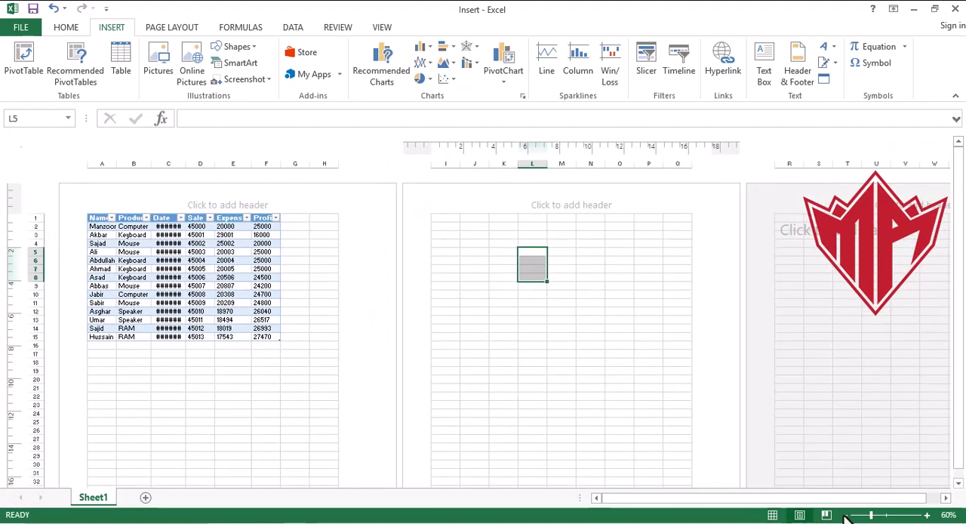
pyautogui.click(844, 515)
pyautogui.click(845, 515)
pyautogui.click(844, 515)
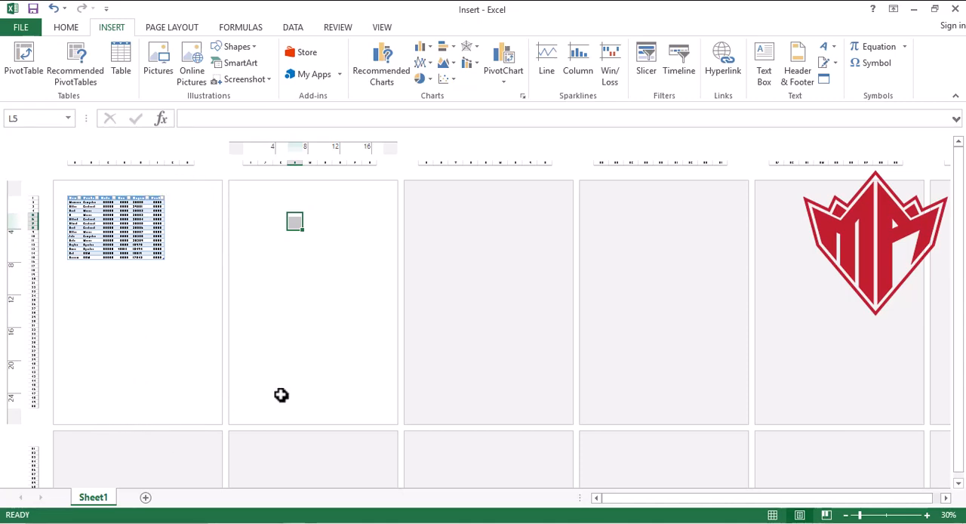
pyautogui.click(771, 515)
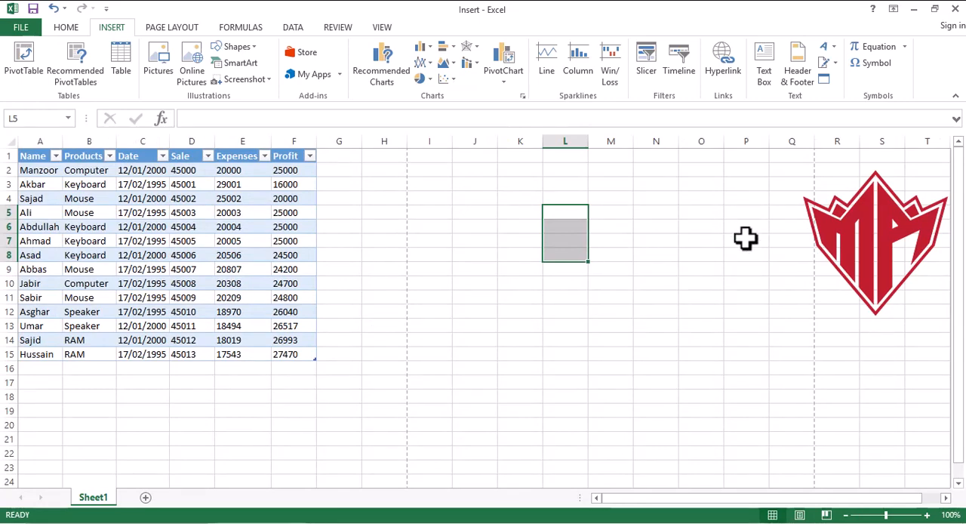
# - Insert WordArt in the Pattern Fill - Blue-Gray, Text 2 style and place it over about H5:O10
pyautogui.click(745, 238)
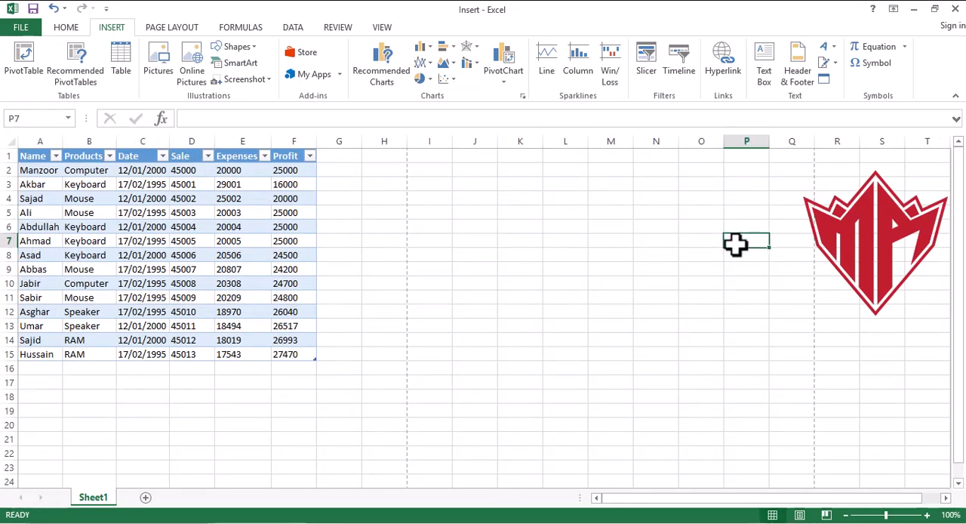
pyautogui.click(834, 46)
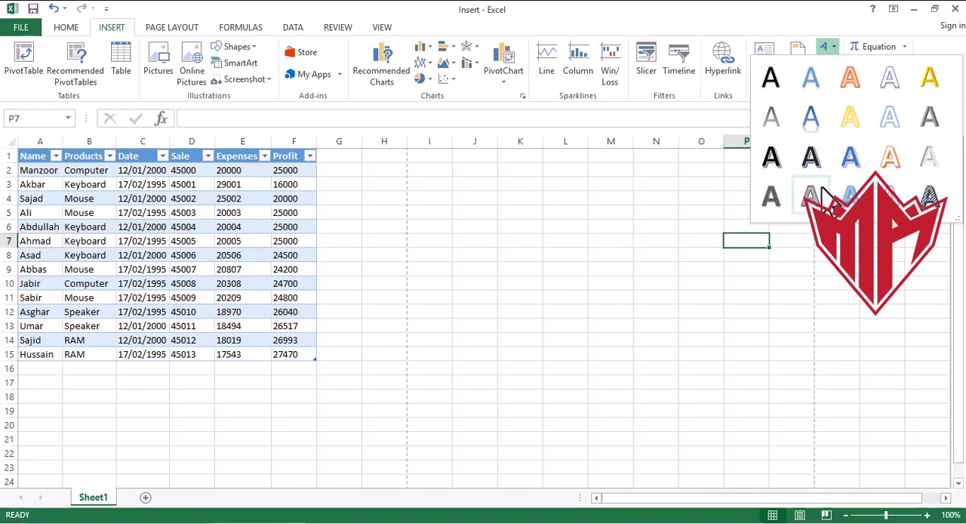
pyautogui.click(929, 197)
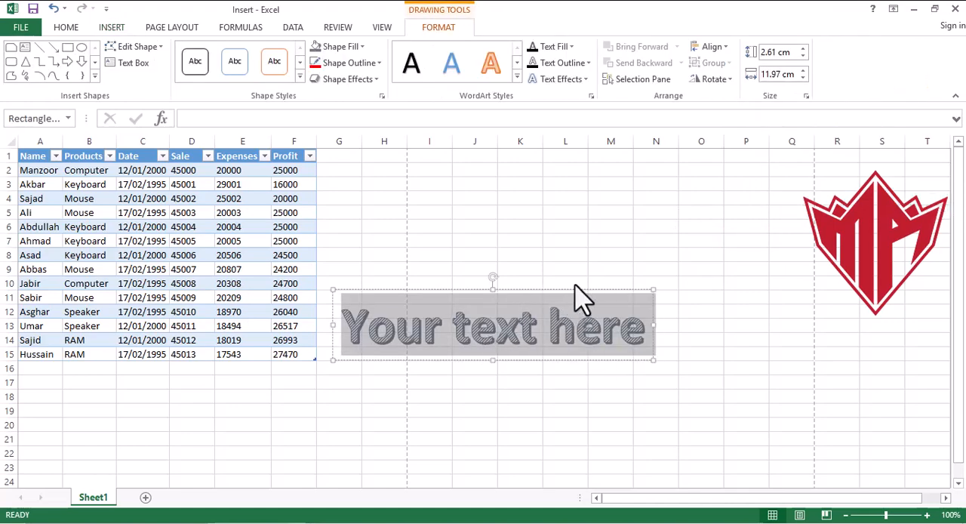
pyautogui.moveTo(576, 287); pyautogui.dragTo(627, 211)
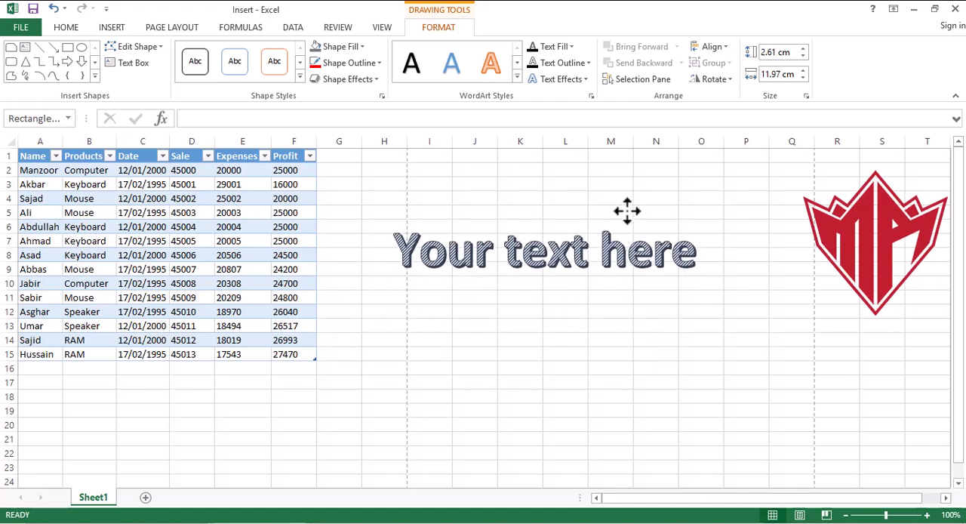
# - Apply the upward-arching Follow Path transform to the "Your text here" WordArt and adjust the start of its curve
pyautogui.click(587, 78)
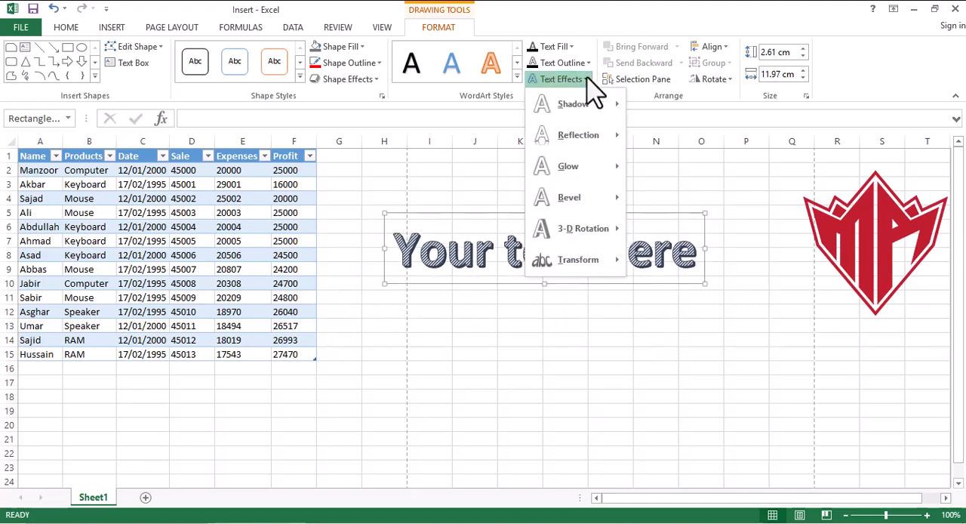
pyautogui.moveTo(603, 264)
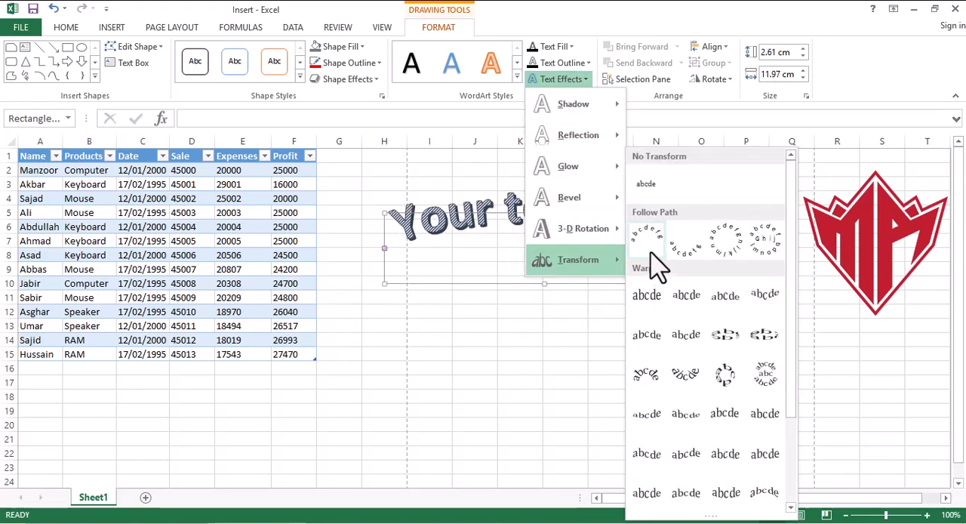
pyautogui.click(650, 252)
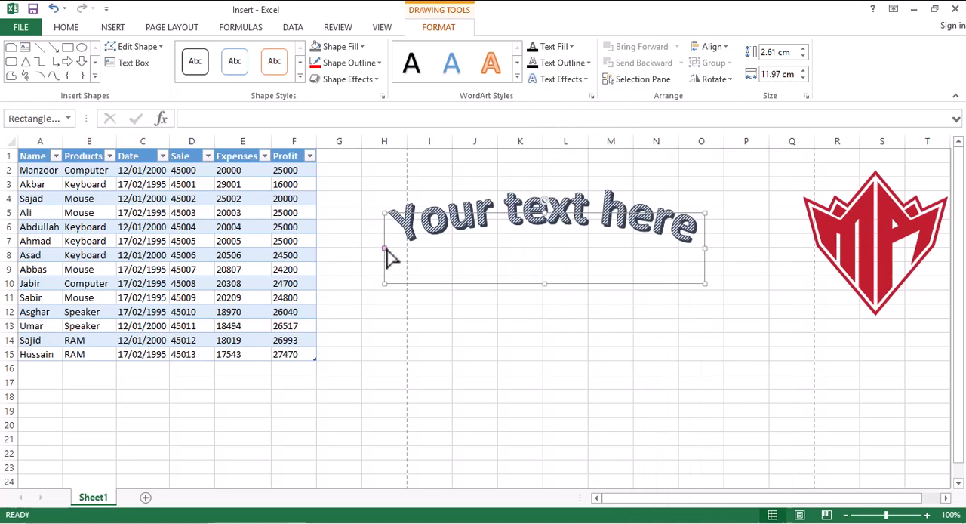
pyautogui.moveTo(386, 251); pyautogui.dragTo(397, 292)
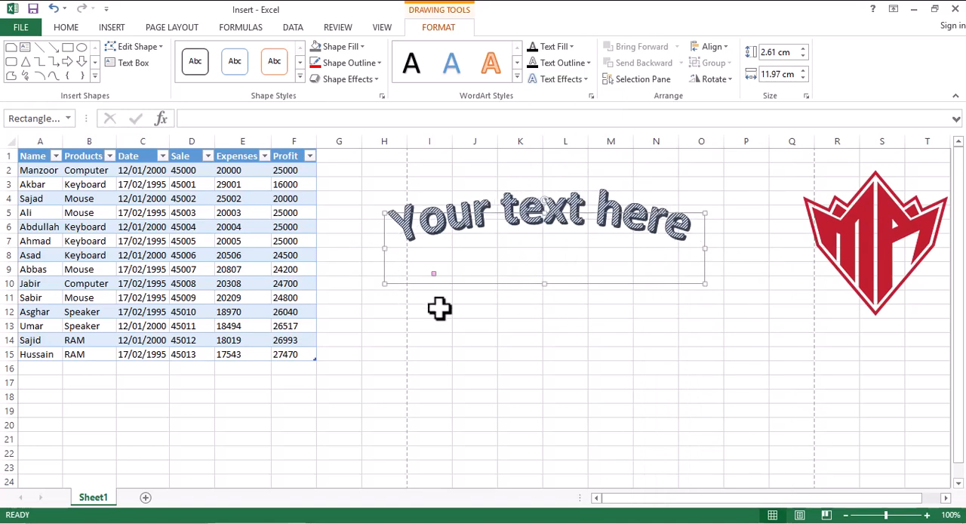
# - Fill the "Your text here" WordArt text with the standard green color
pyautogui.click(531, 337)
pyautogui.click(536, 215)
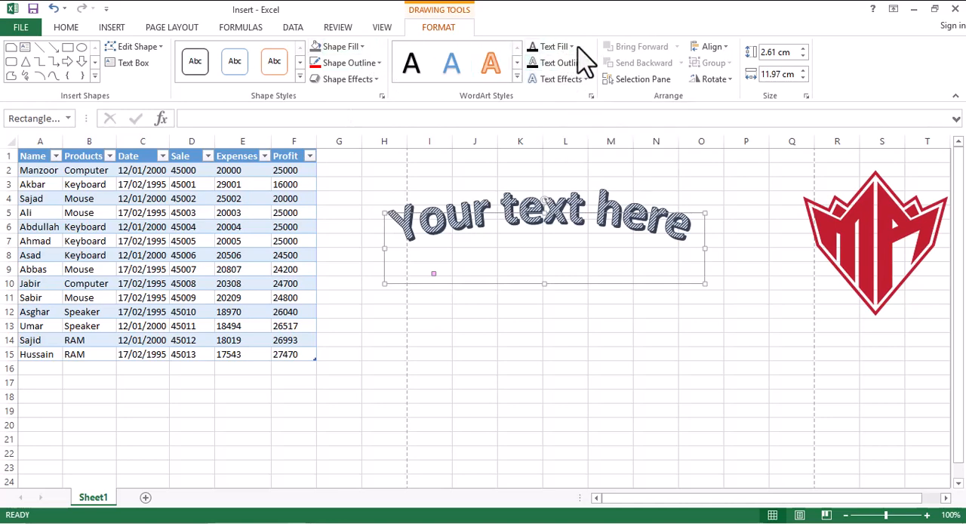
pyautogui.click(574, 49)
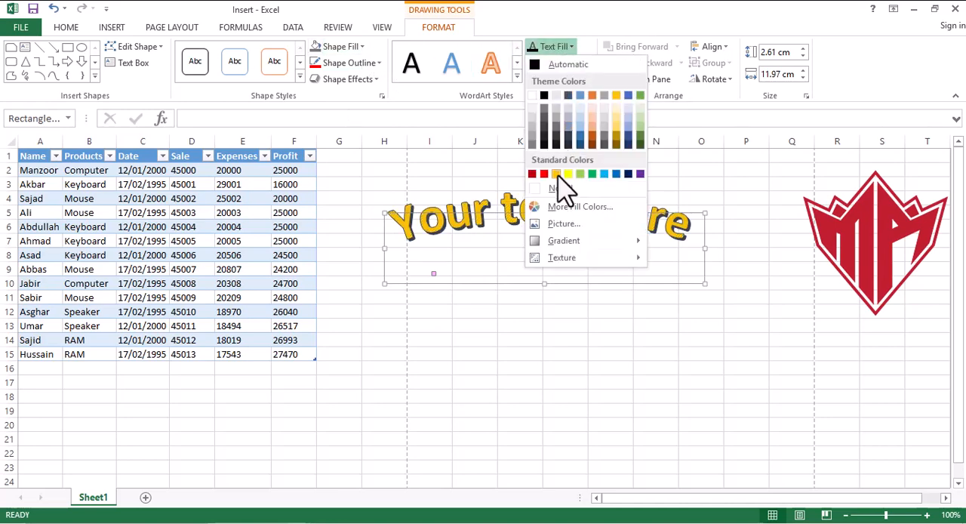
pyautogui.click(590, 175)
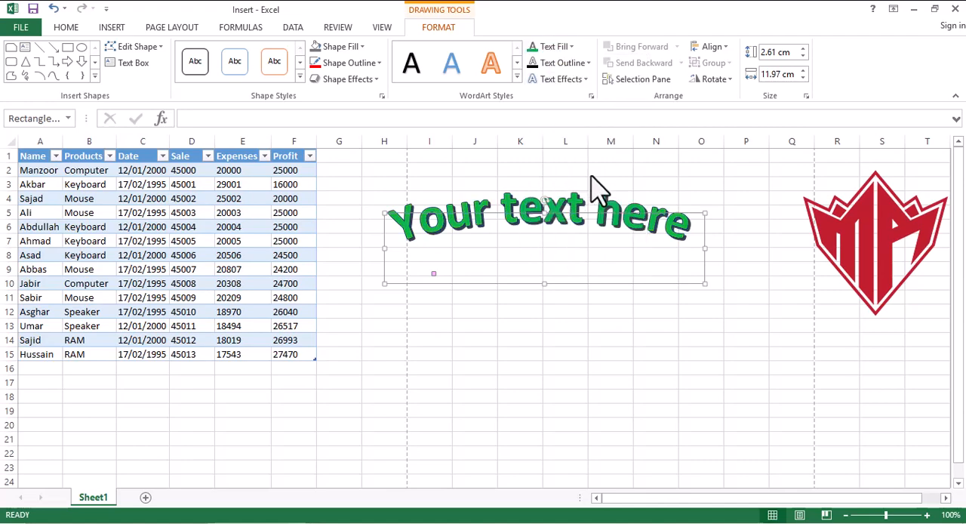
# - Delete the "Your text here" WordArt from the sheet
pyautogui.click(679, 335)
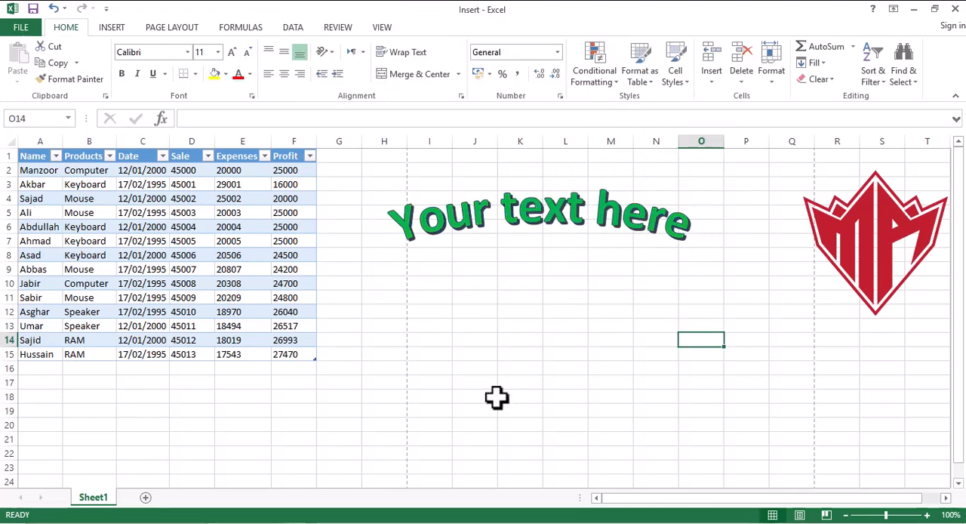
pyautogui.click(581, 218)
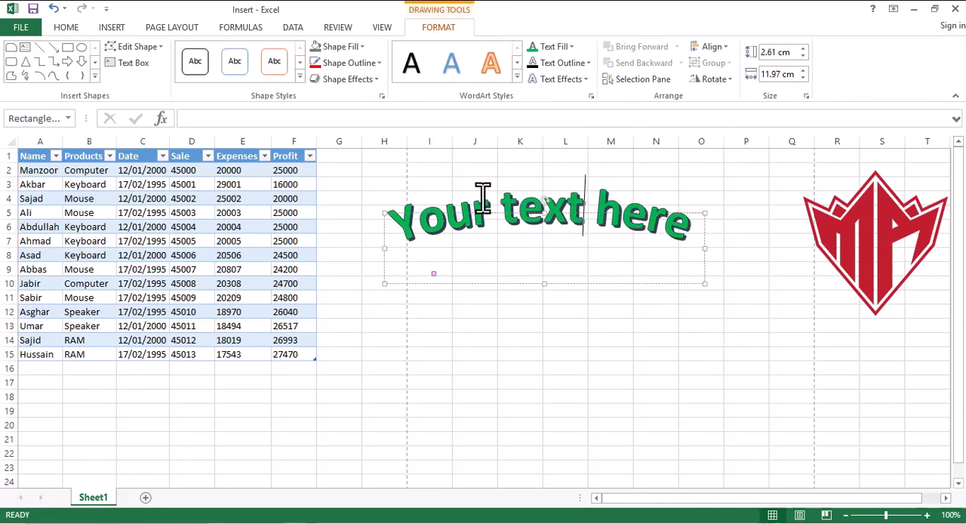
pyautogui.click(382, 220)
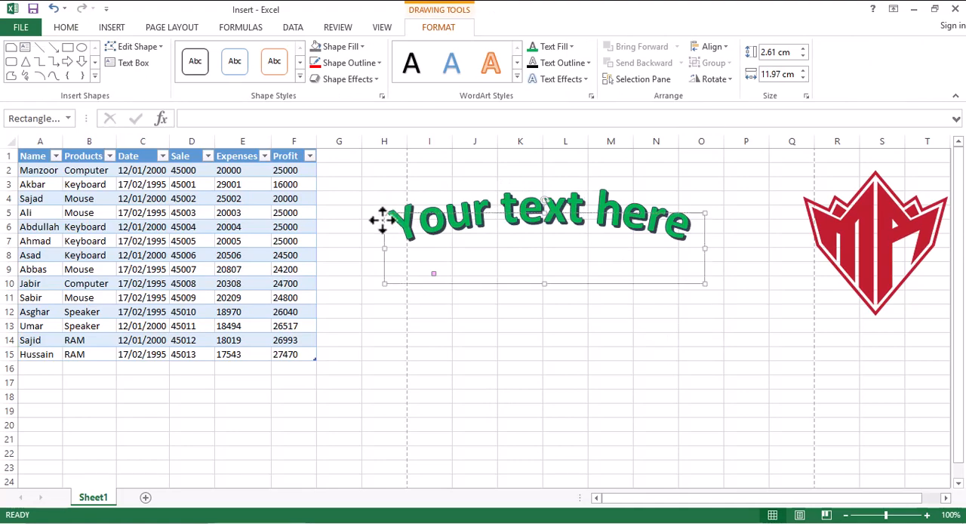
pyautogui.press('Delete')
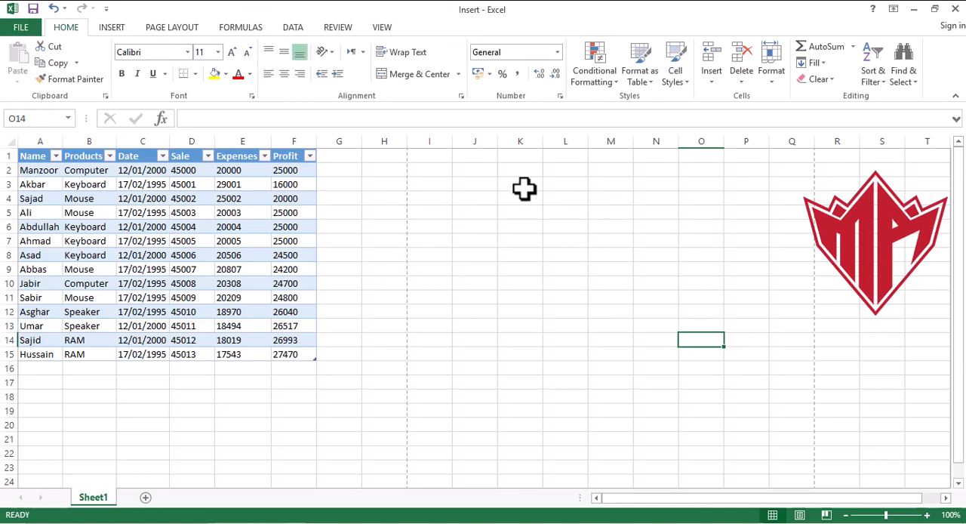
# - Insert a Microsoft Office signature line at O14 with "Signature" as the suggested signer, and delete it again
pyautogui.click(113, 29)
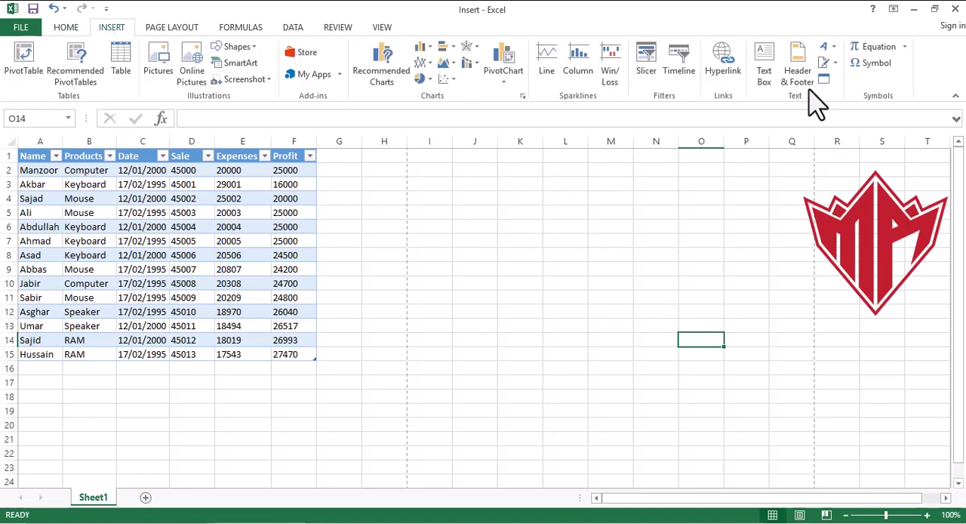
pyautogui.click(832, 64)
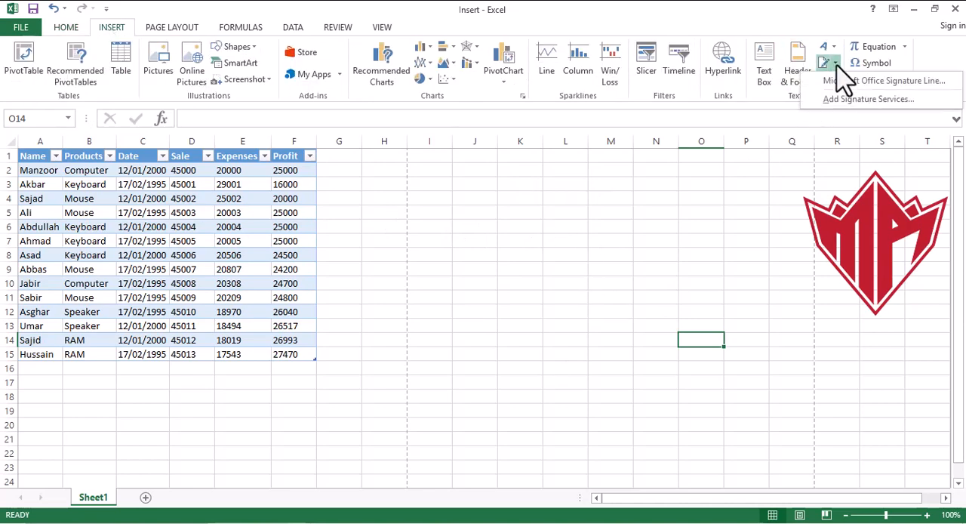
pyautogui.click(860, 81)
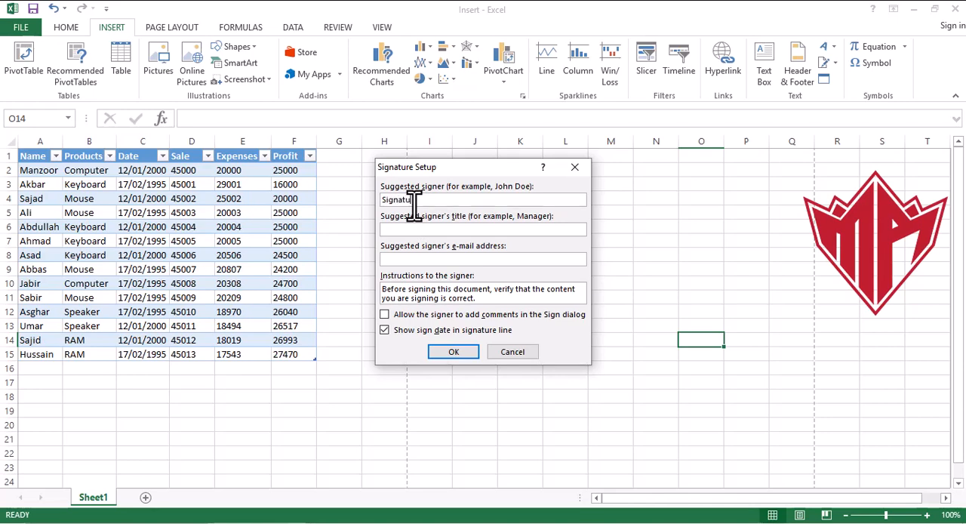
pyautogui.click(457, 354)
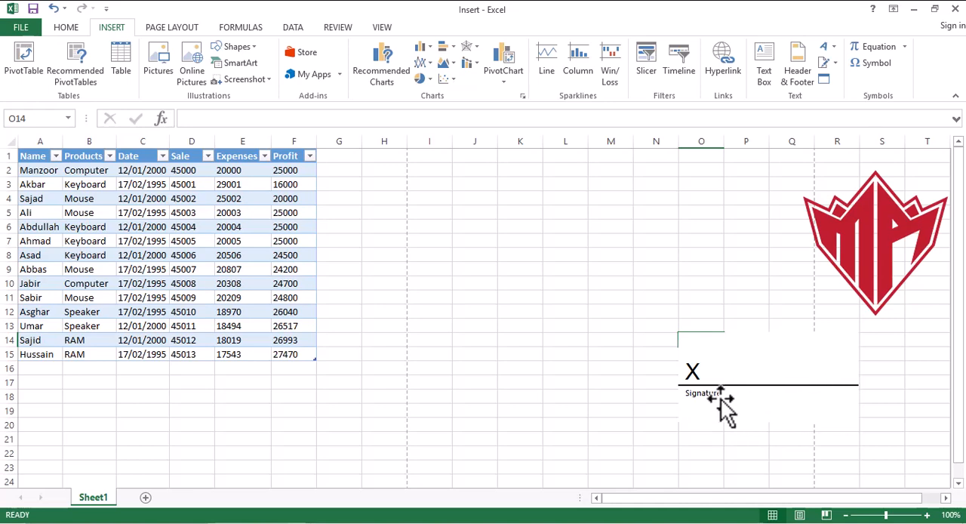
pyautogui.click(831, 364)
pyautogui.press('Delete')
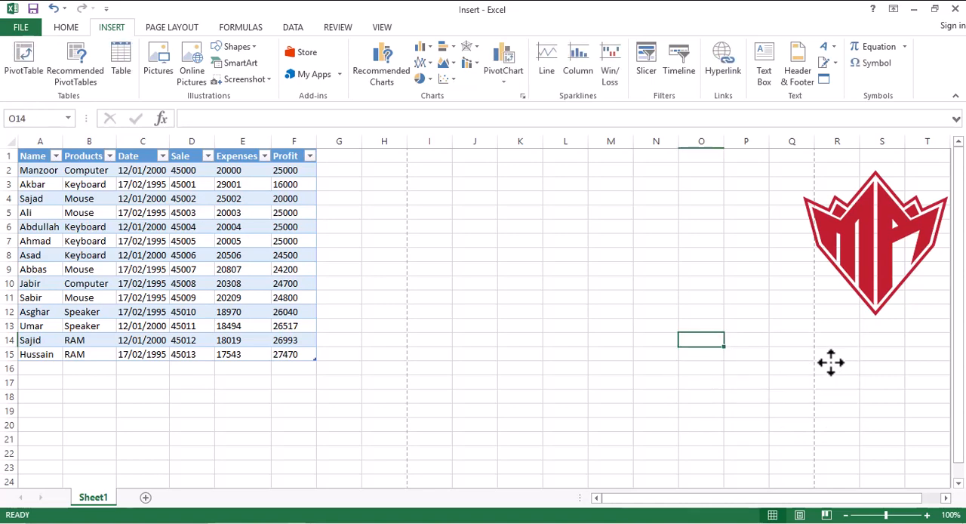
# - View the types of embedded objects that can be inserted, and leave without inserting one
pyautogui.click(826, 81)
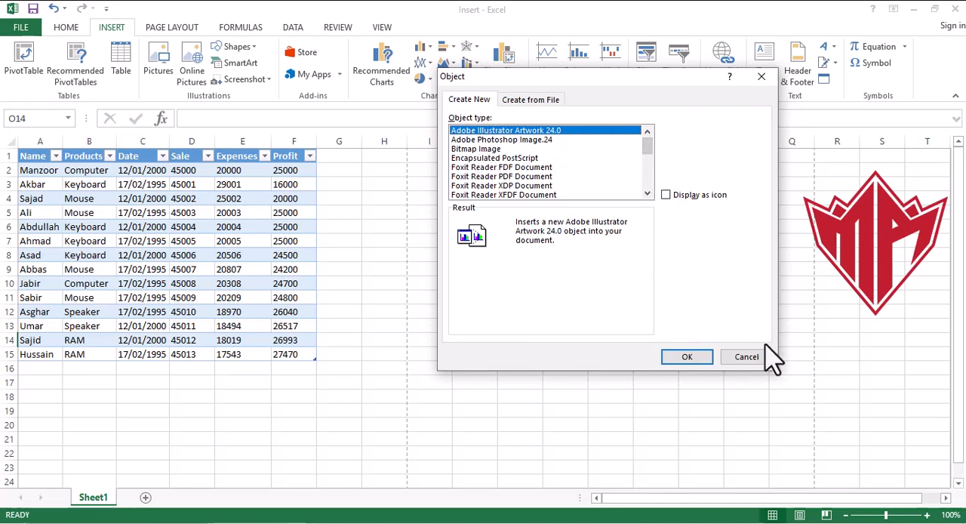
pyautogui.click(746, 358)
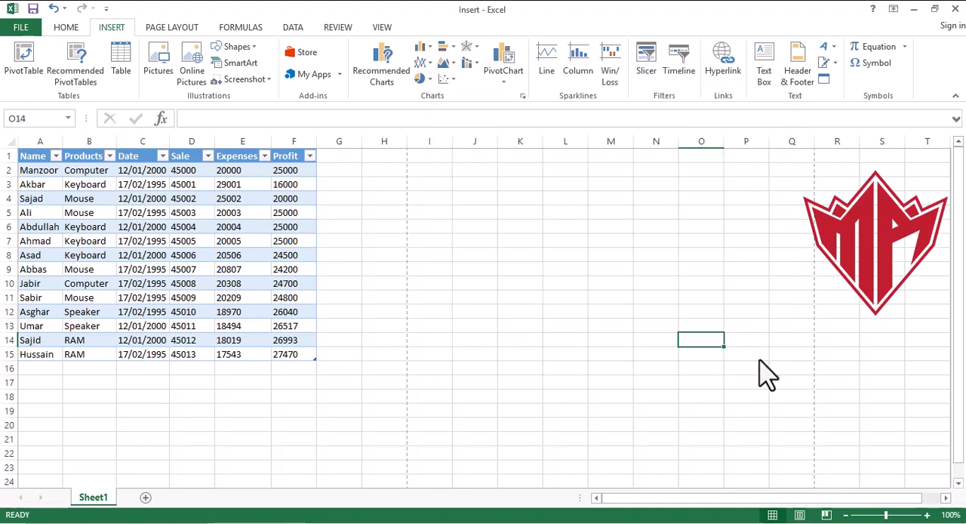
# - Insert the built-in Area of Circle equation and stretch its box across about J7:M7
pyautogui.click(905, 52)
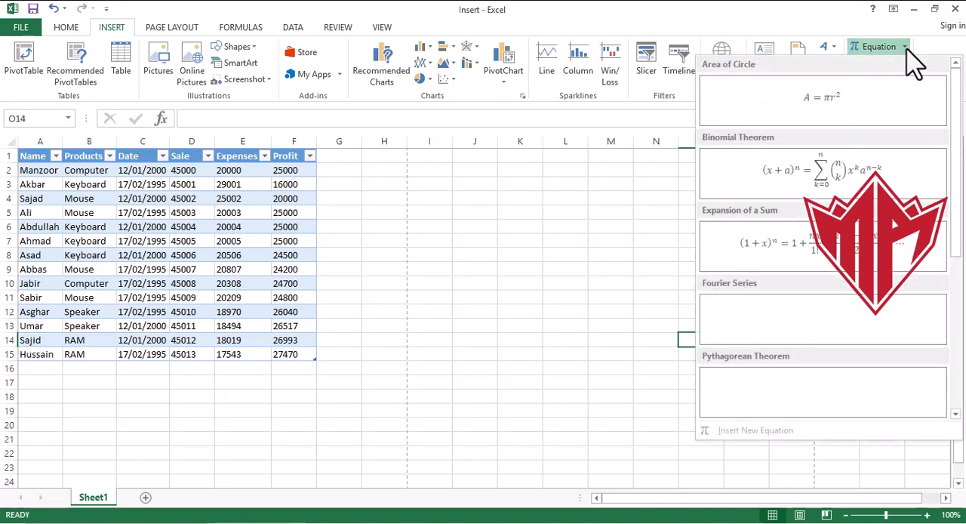
pyautogui.press('Escape')
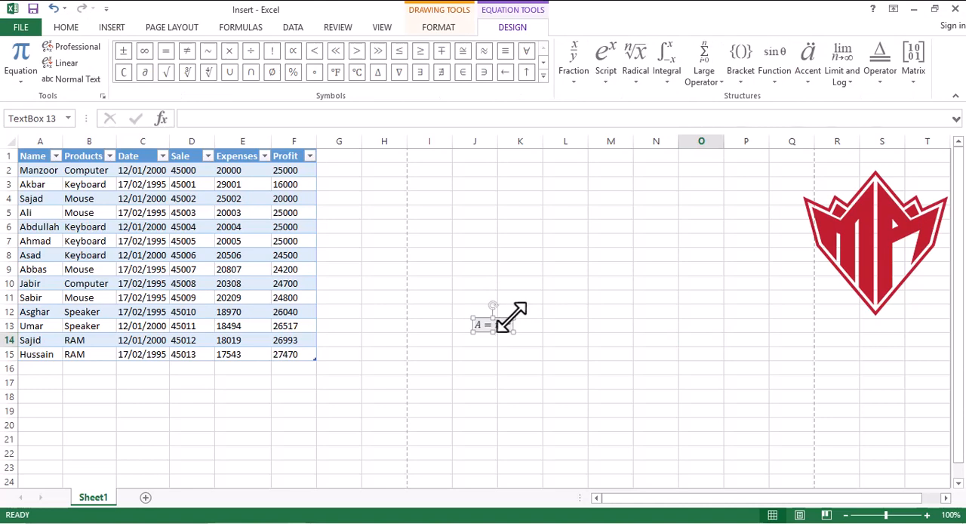
pyautogui.moveTo(514, 318); pyautogui.dragTo(629, 237)
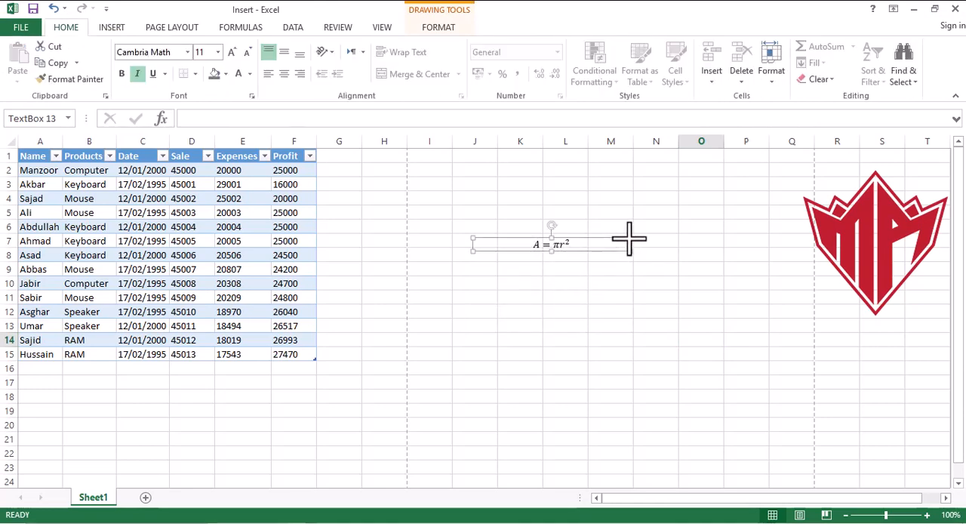
# - Make the area of circle equation bold and enlarge its font to size 28
pyautogui.click(125, 74)
pyautogui.click(232, 55)
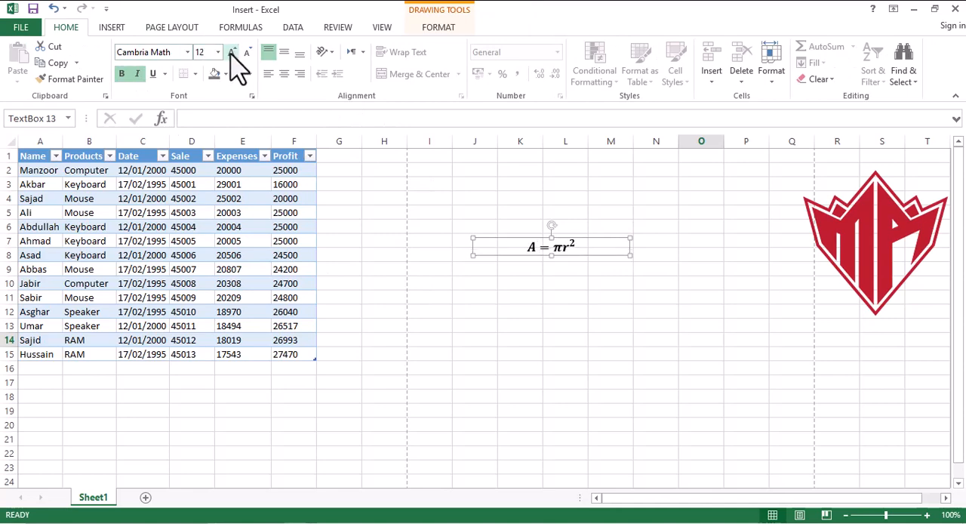
pyautogui.click(232, 54)
pyautogui.click(232, 55)
pyautogui.click(232, 55)
pyautogui.click(232, 54)
pyautogui.click(232, 54)
pyautogui.click(232, 55)
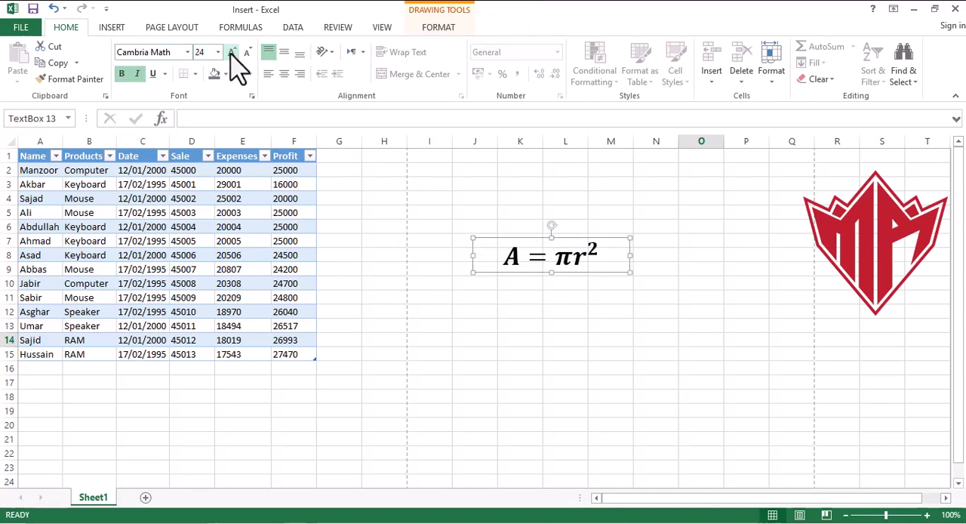
# - Edit the area of circle equation to read S = πe³, replacing the A, the r and the exponent
pyautogui.click(515, 259)
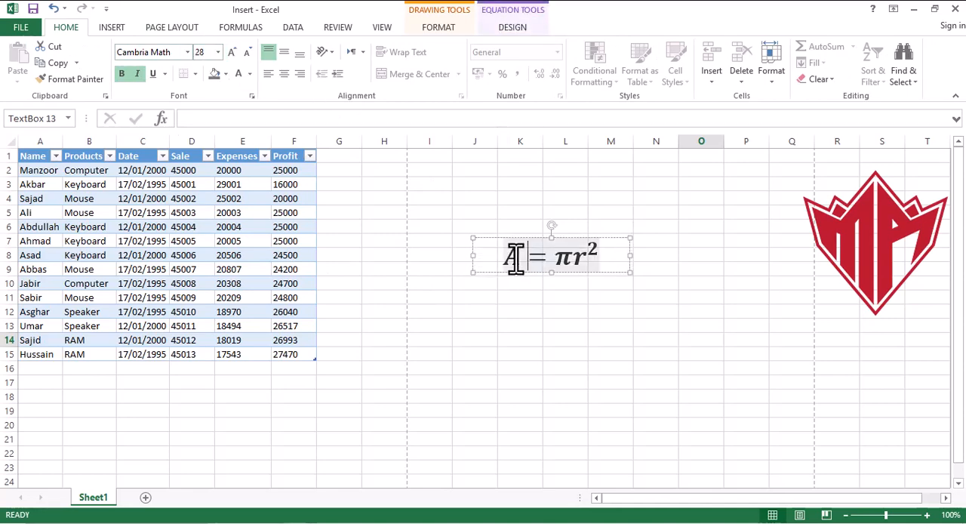
pyautogui.press('BackSpace')
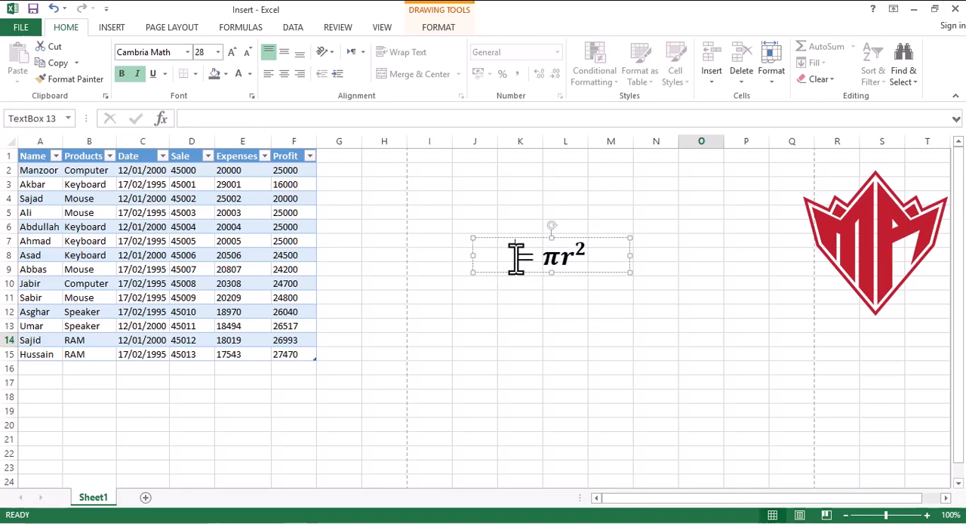
pyautogui.write('S')
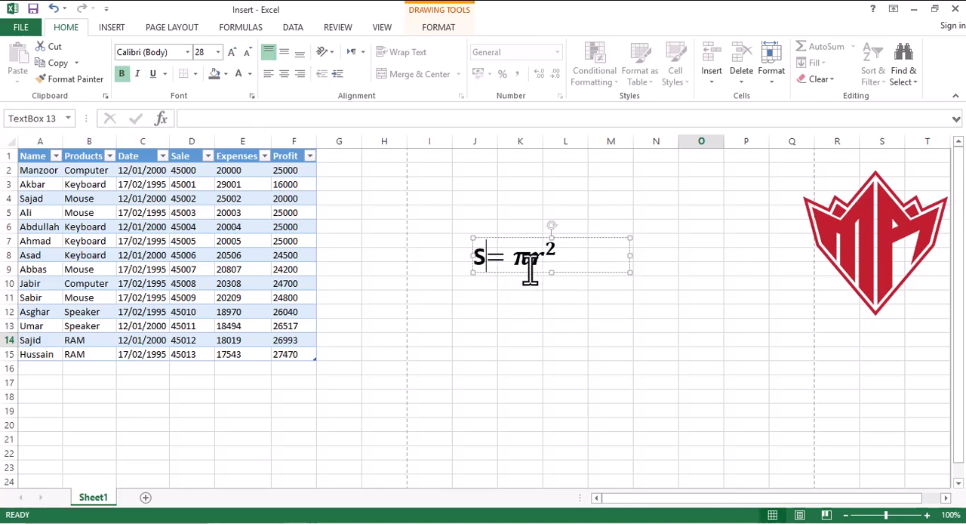
pyautogui.click(542, 260)
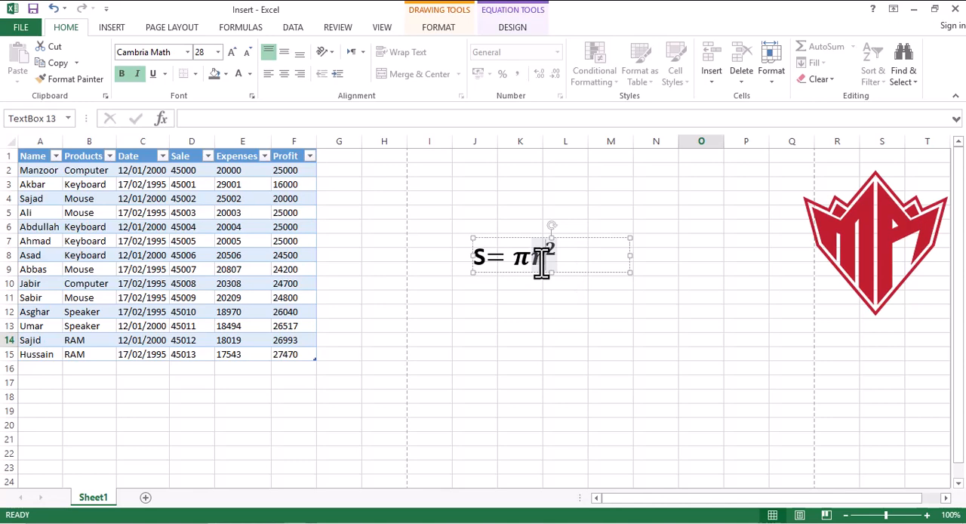
pyautogui.press('BackSpace')
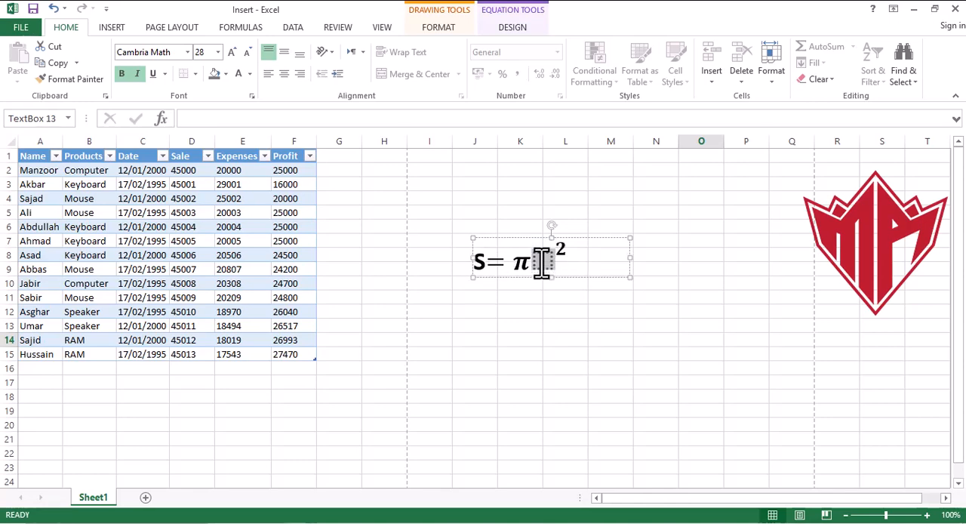
pyautogui.press('BackSpace')
pyautogui.write('e')
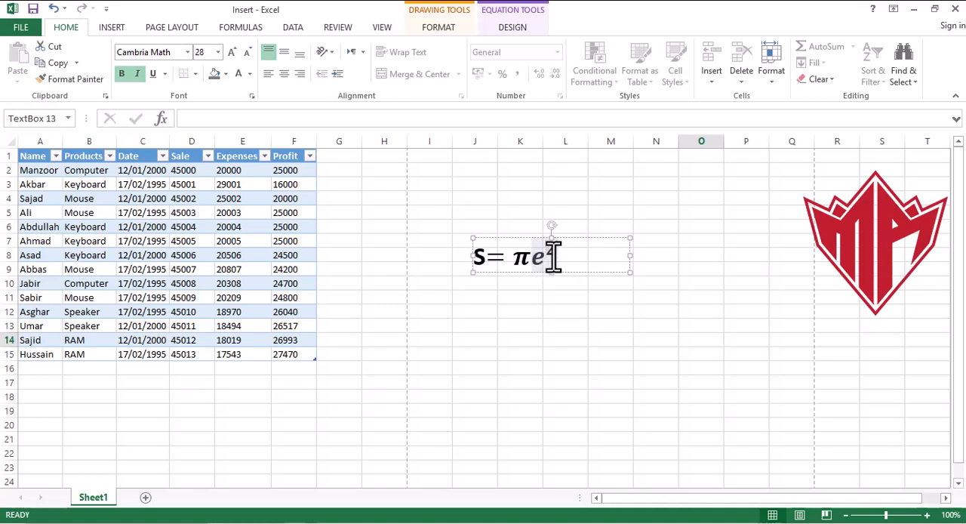
pyautogui.write('^3')
pyautogui.click(599, 336)
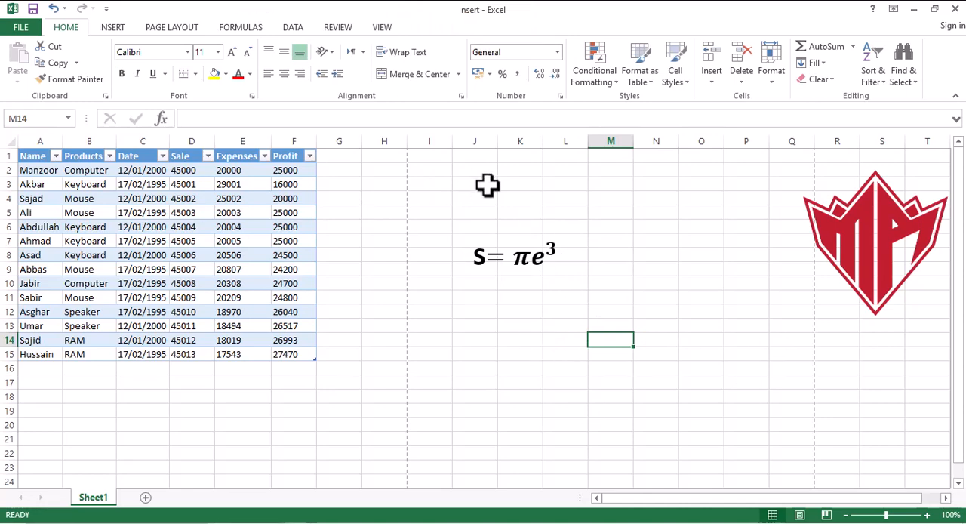
# - Delete the S = πe³ equation box from the sheet
pyautogui.click(507, 264)
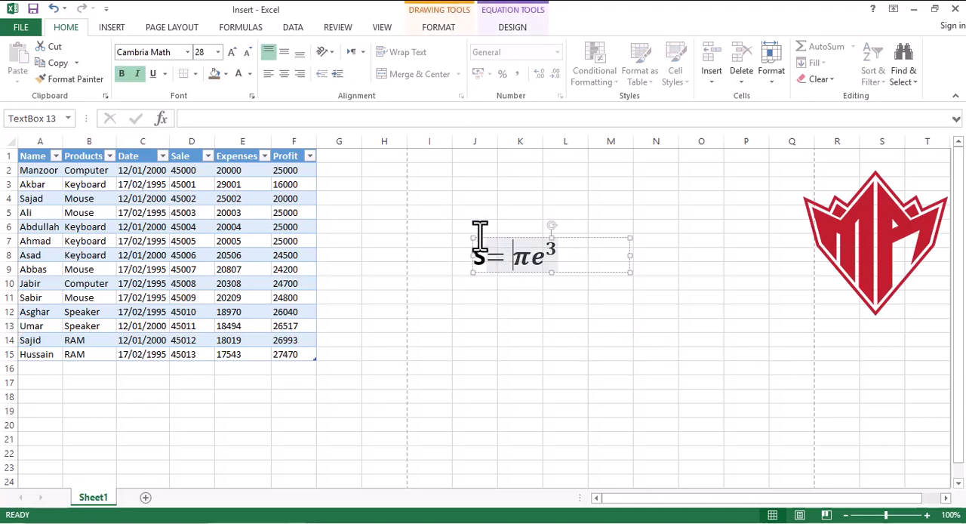
pyautogui.click(475, 237)
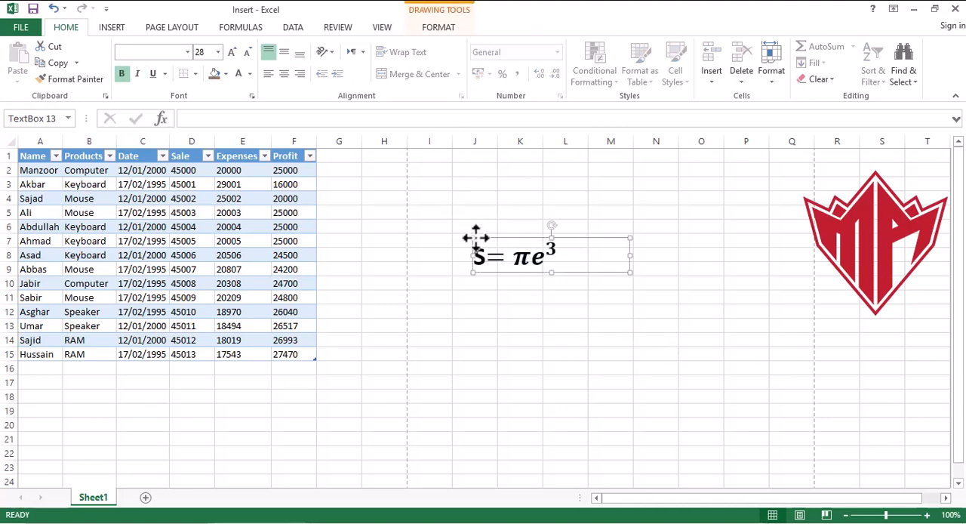
pyautogui.press('Delete')
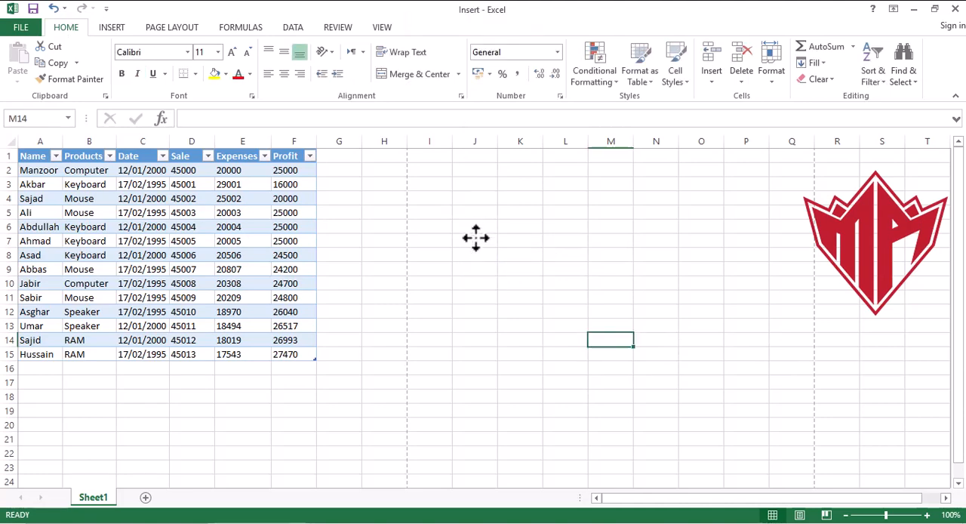
# - Examine the whole gallery of built-in equations and close it without inserting one
pyautogui.click(107, 27)
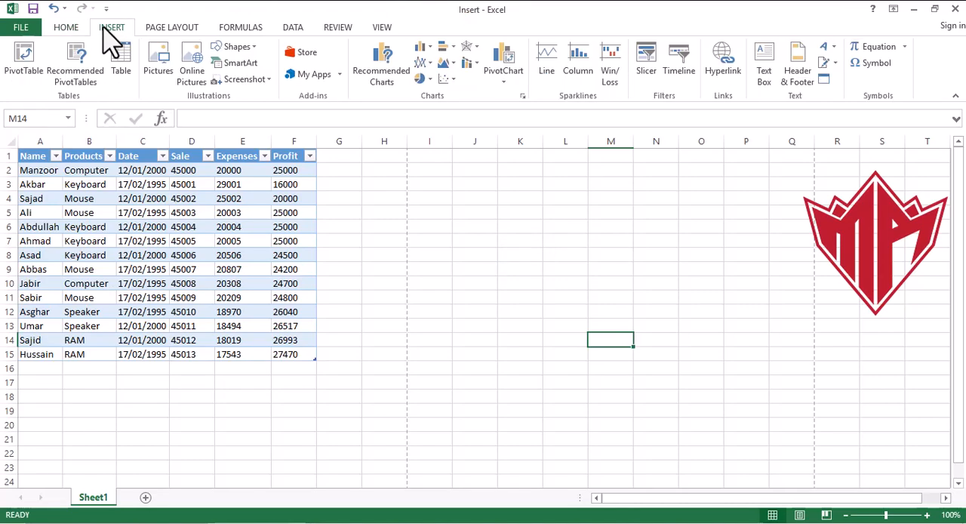
pyautogui.click(904, 47)
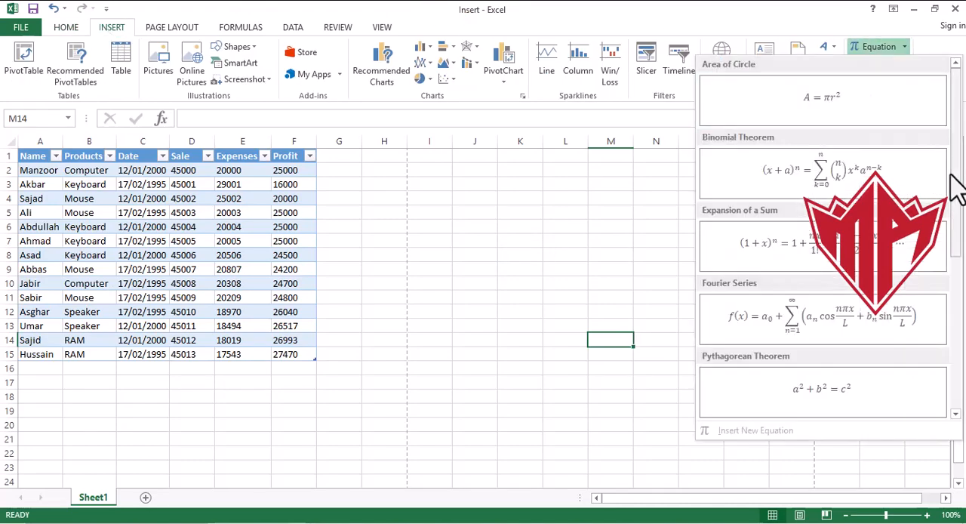
pyautogui.moveTo(955, 189); pyautogui.dragTo(952, 368)
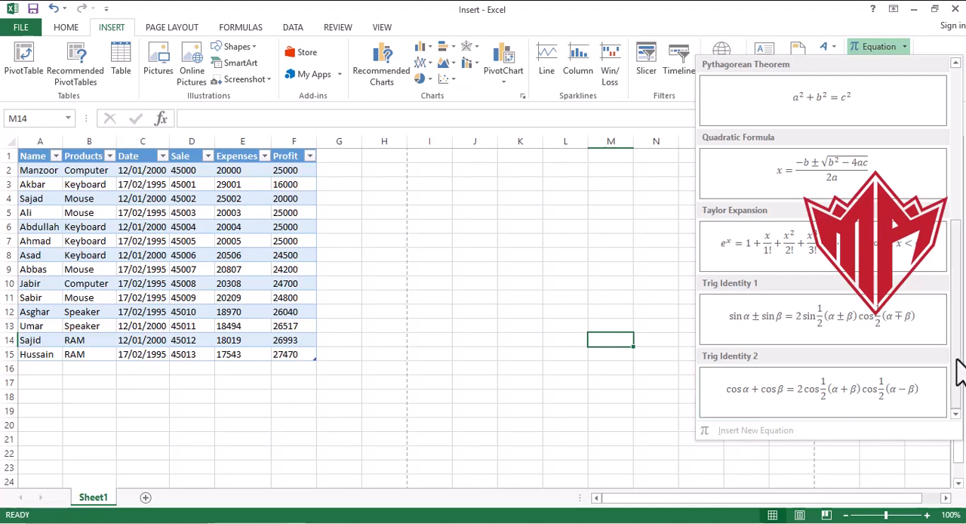
pyautogui.moveTo(957, 366); pyautogui.dragTo(956, 202)
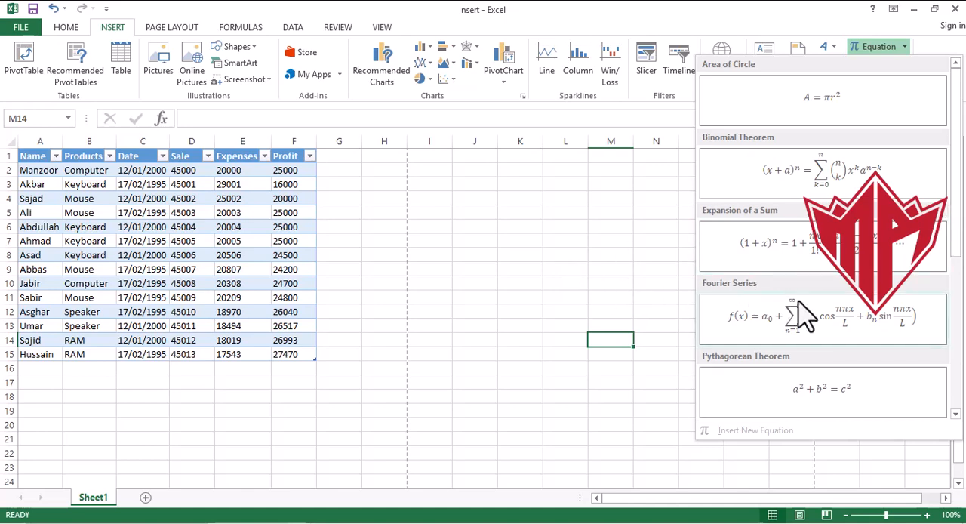
pyautogui.click(636, 253)
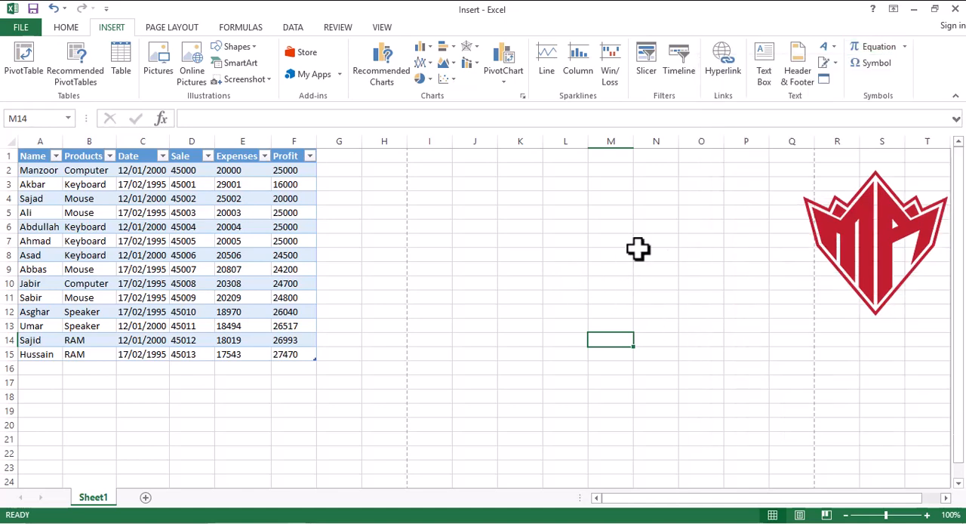
# - Insert the N-Ary Summation symbol (∑) from Mathematical Operators into cell M14
pyautogui.click(875, 64)
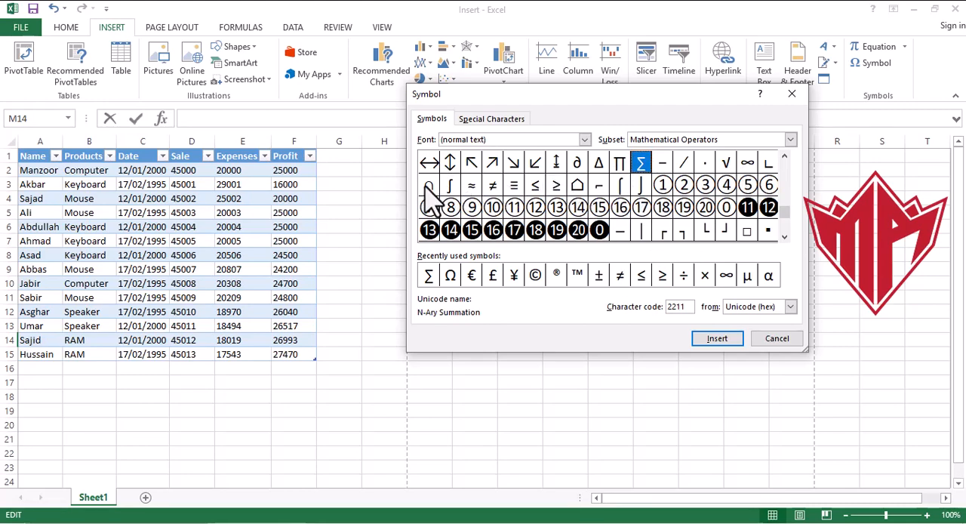
pyautogui.click(710, 344)
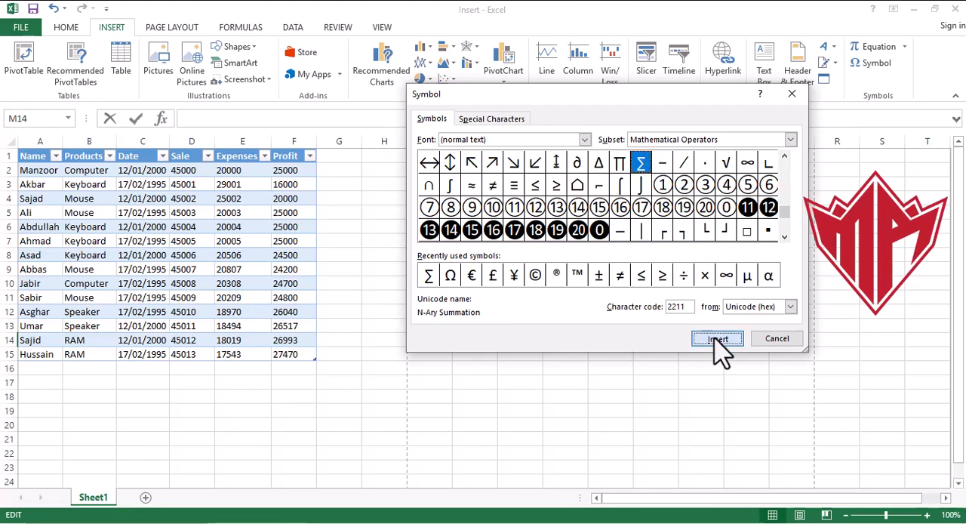
pyautogui.click(777, 352)
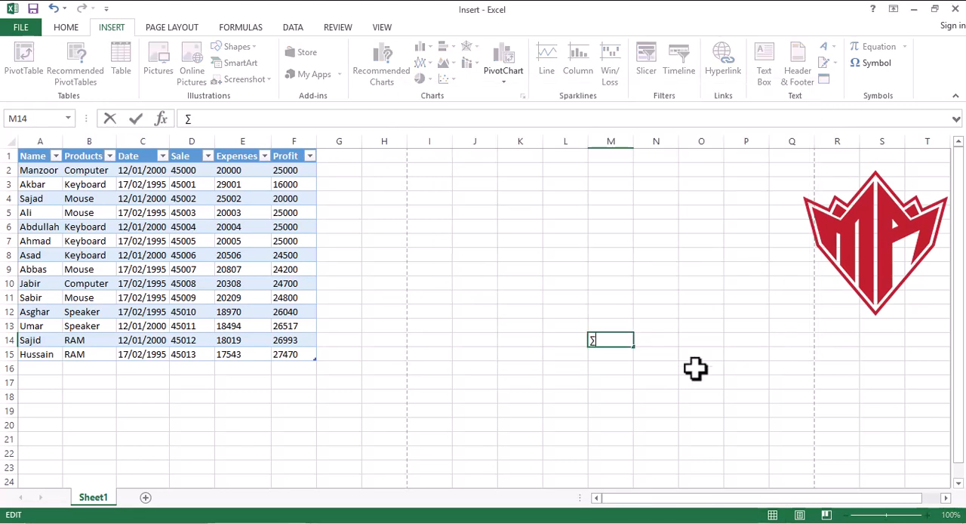
pyautogui.click(731, 338)
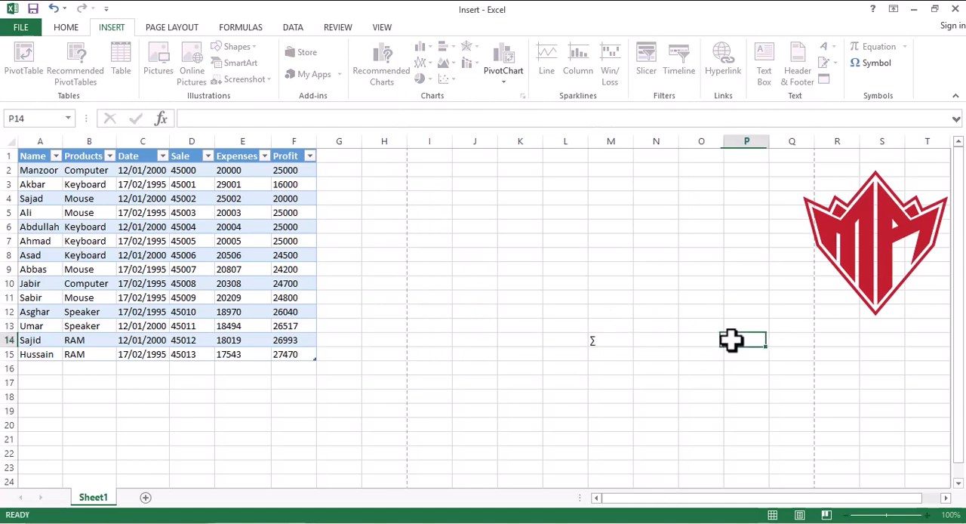
# - Clear the ∑ symbol from cell M14 and select cell J9
pyautogui.click(602, 343)
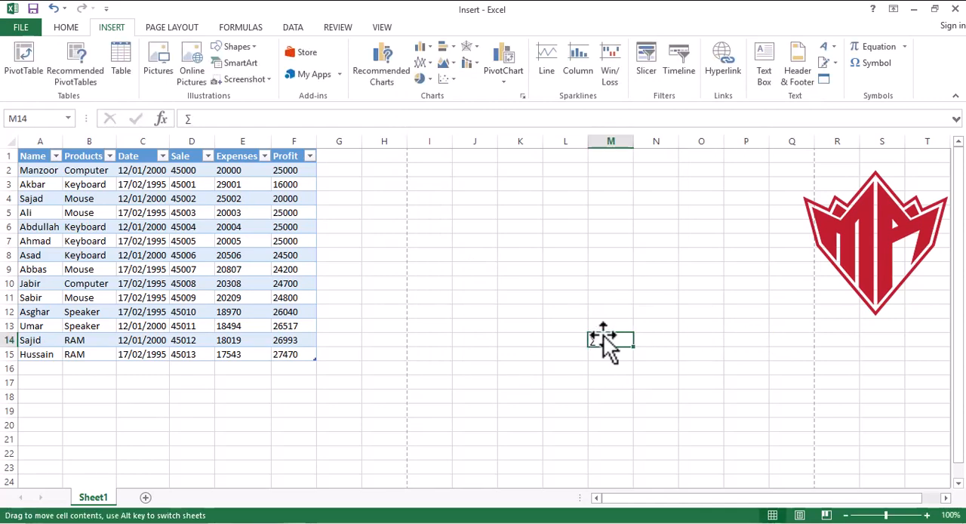
pyautogui.press('Delete')
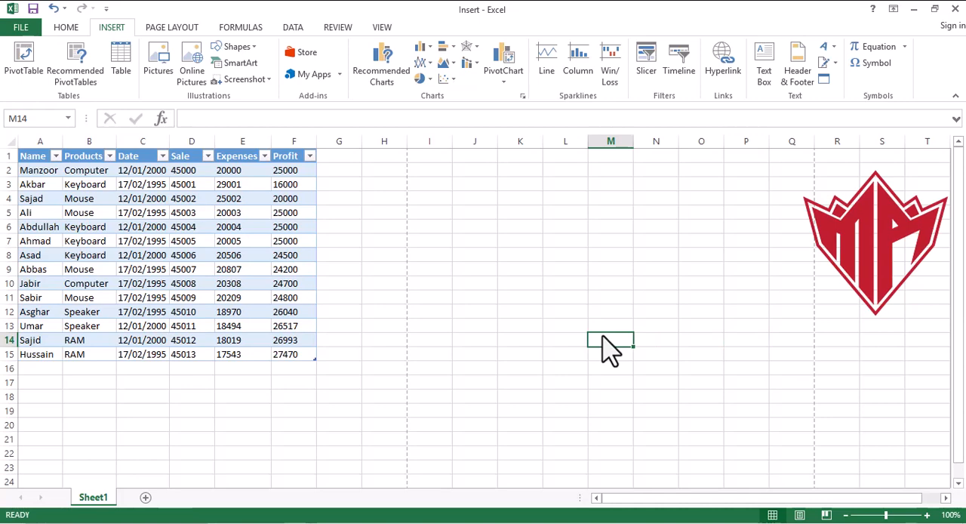
pyautogui.click(480, 263)
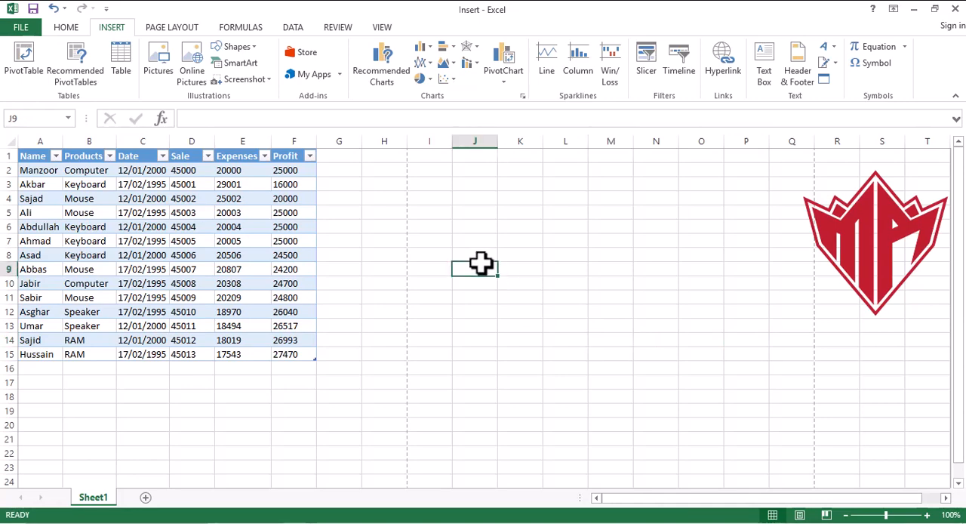